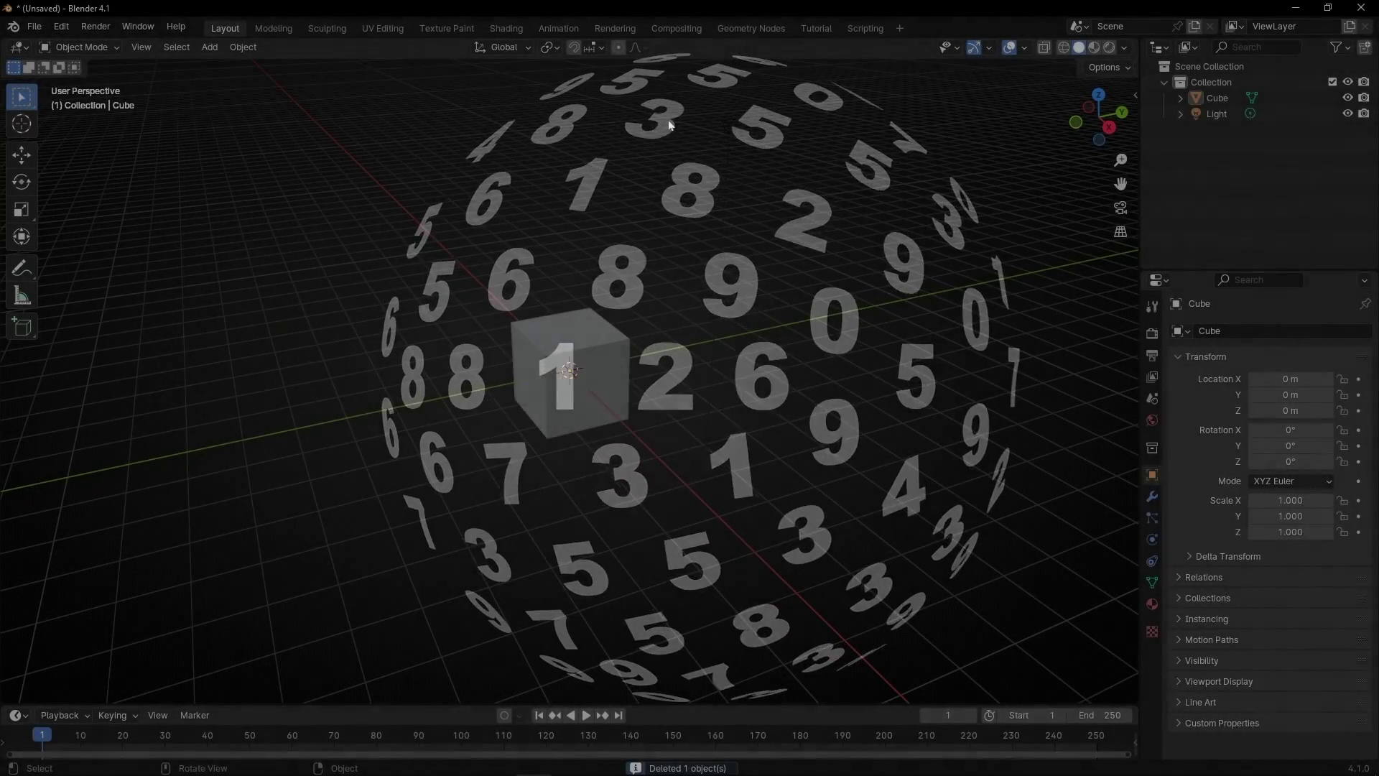
Step: Switch to the Tutorial workspace, with the default cube above an empty geometry node editor
click(816, 29)
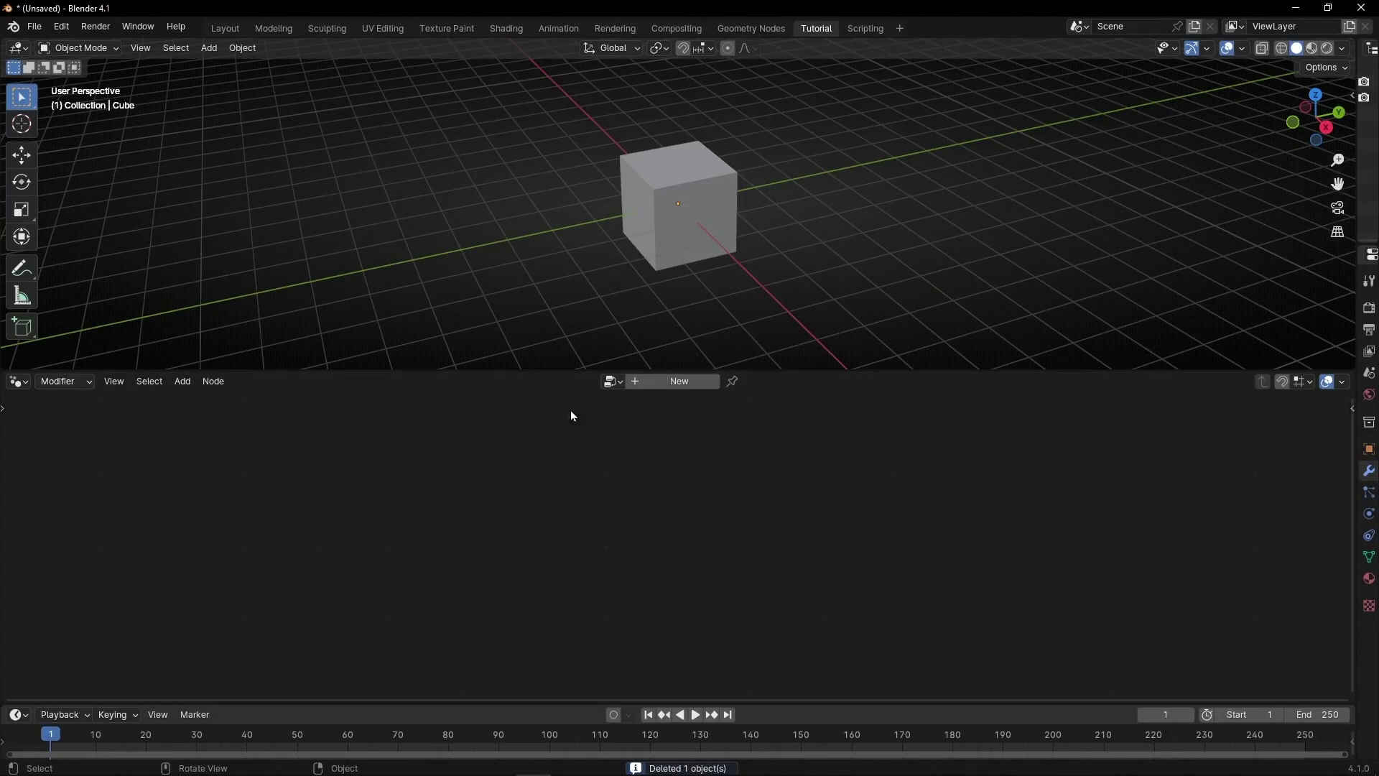
Step: Create a new node tree, delete Group Input, and link a String to Curves node to the output
click(680, 381)
click(462, 573)
key(Delete)
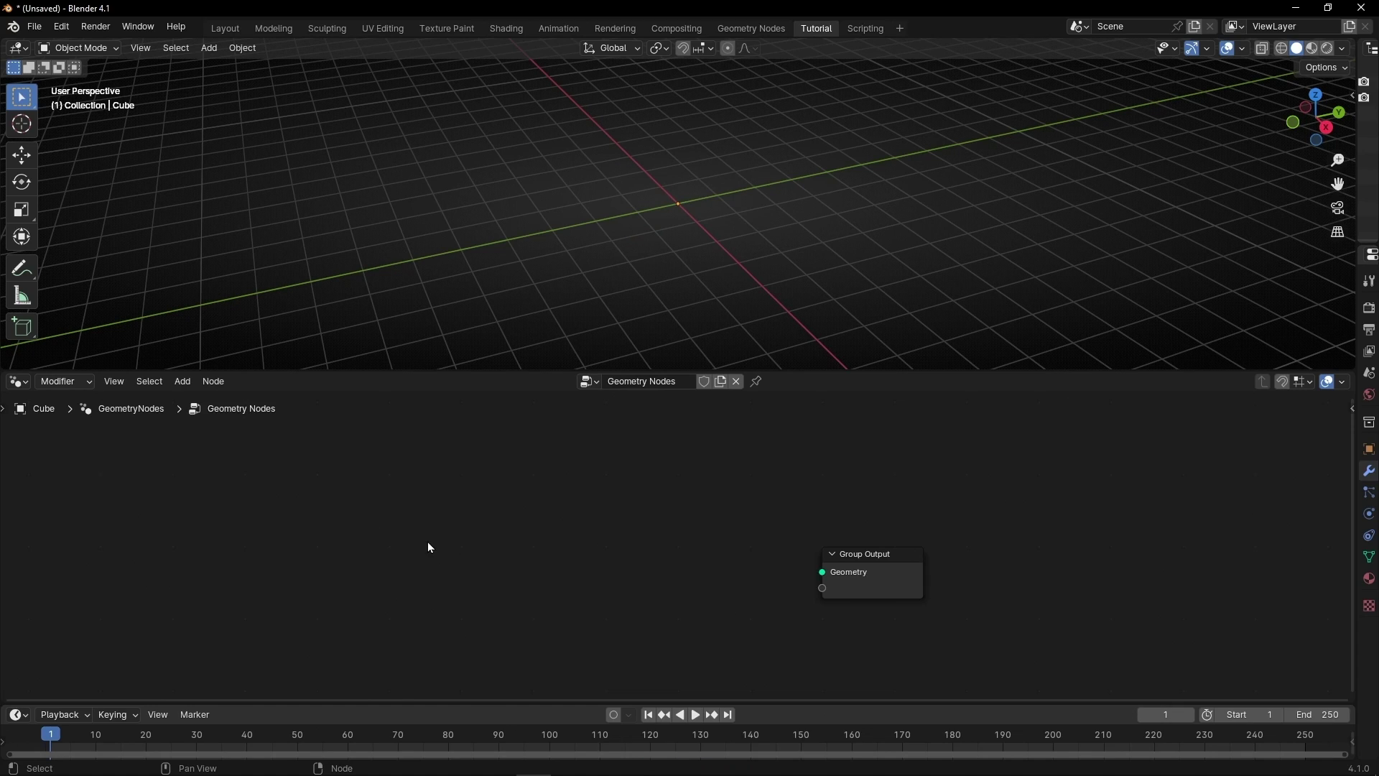
key(shift+a)
text(s)
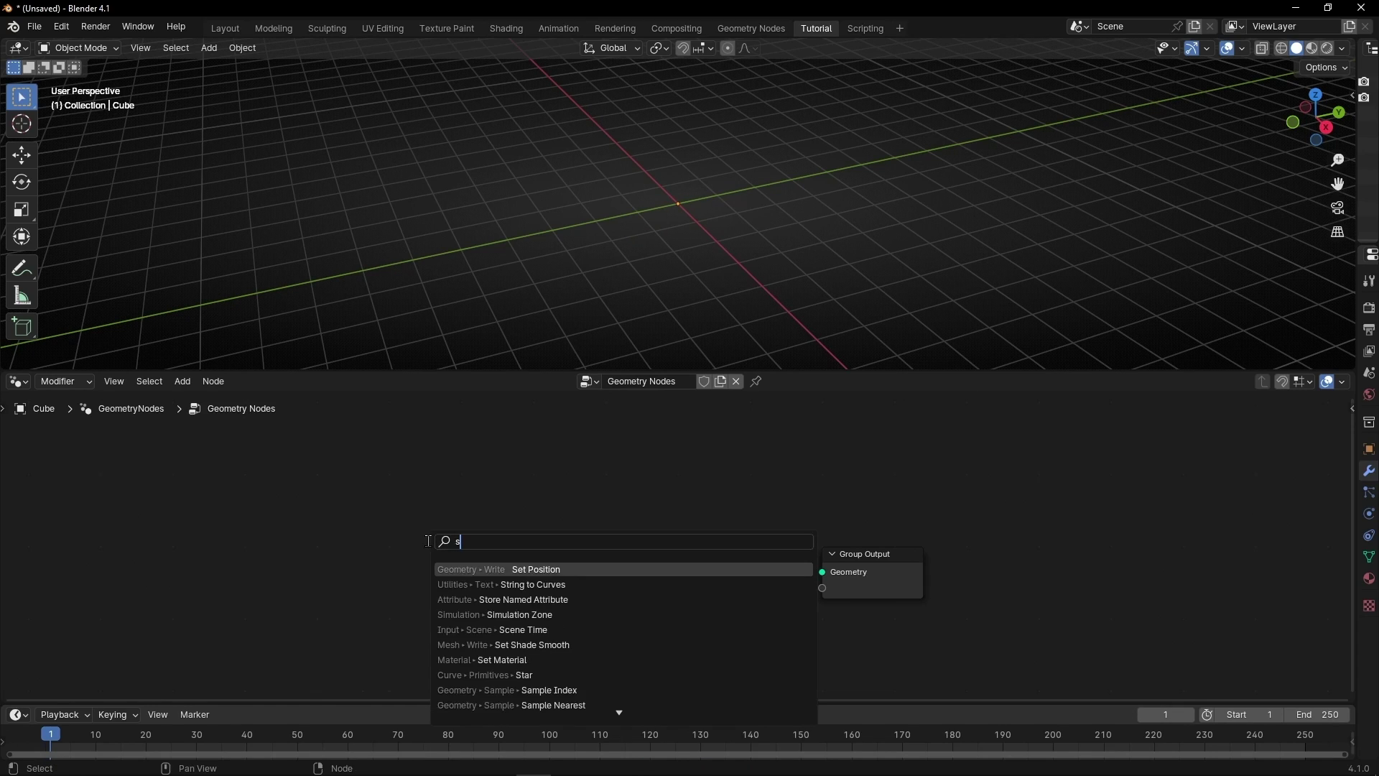
text(tring to)
key(Return)
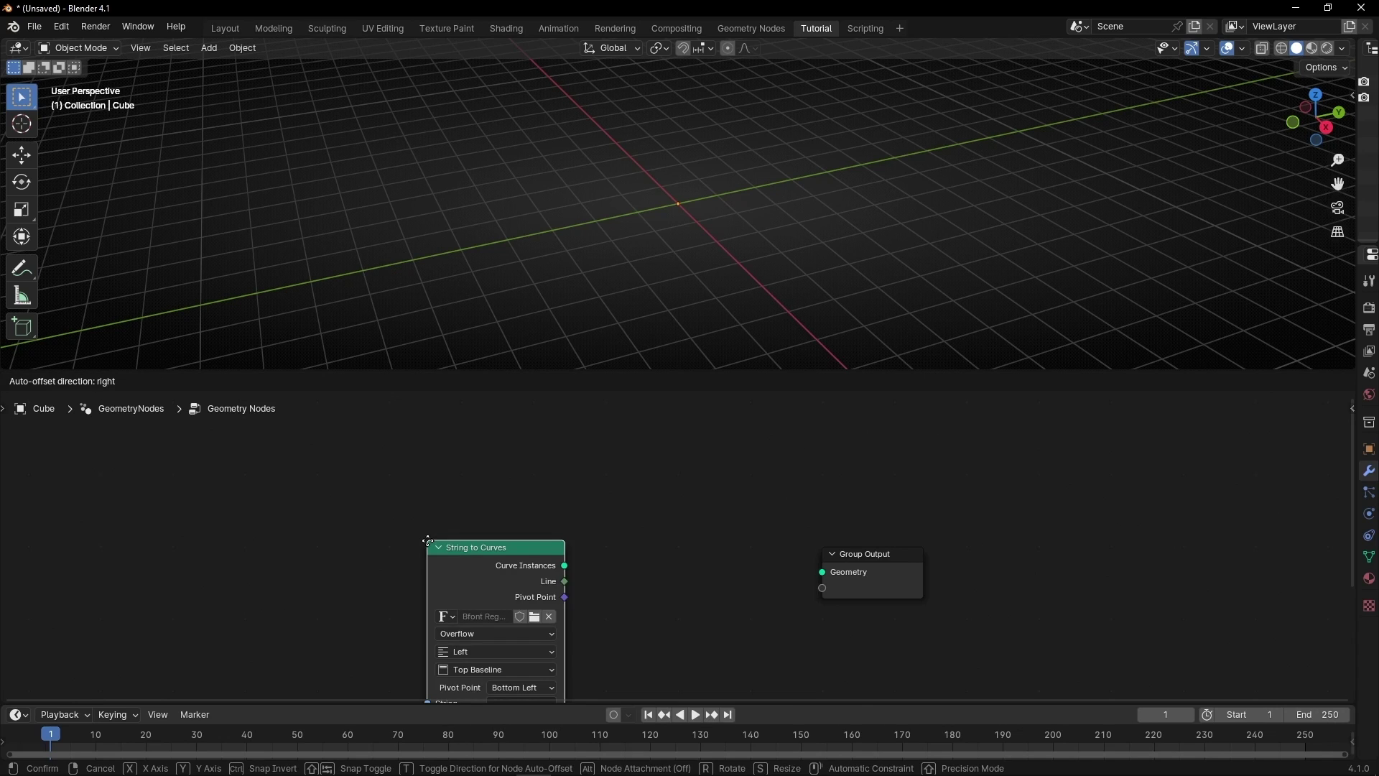
click(421, 456)
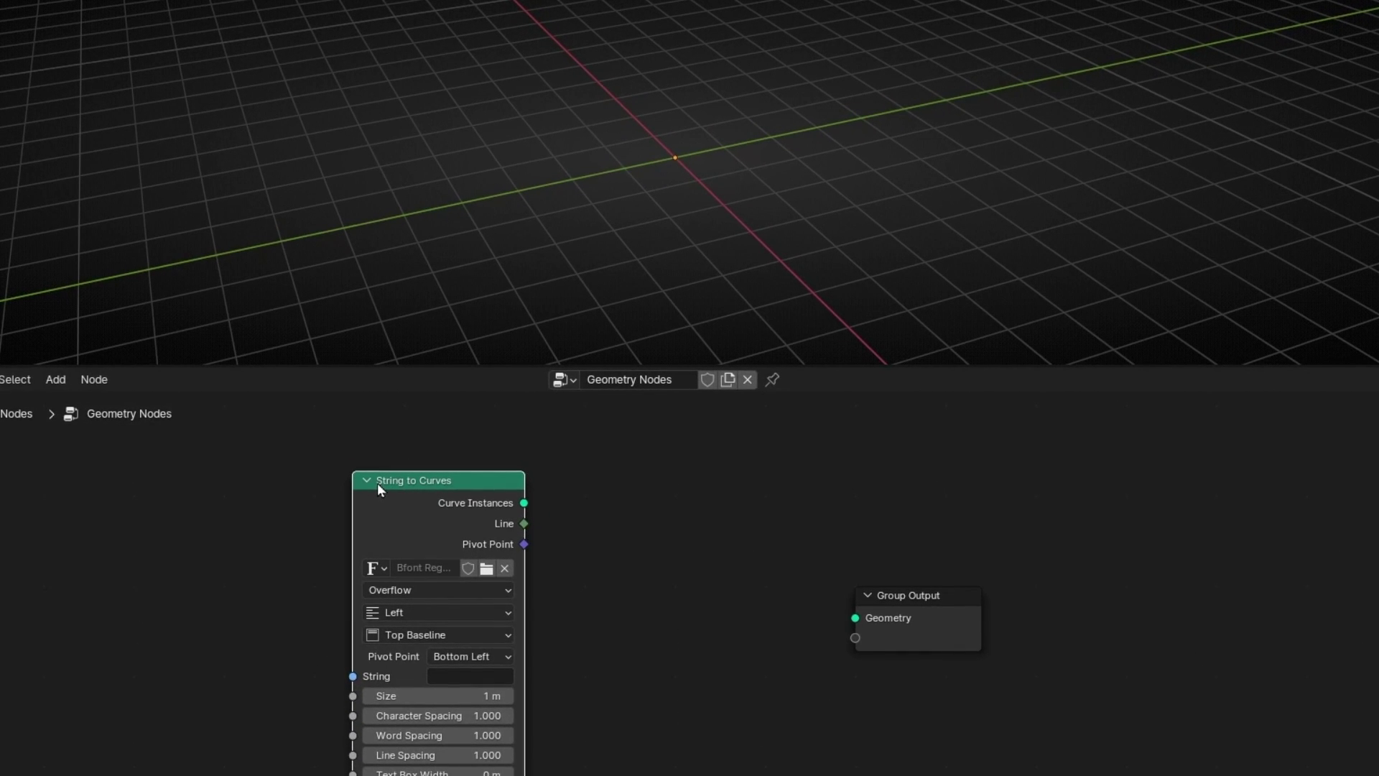
alt+right_drag(404, 497, 914, 596)
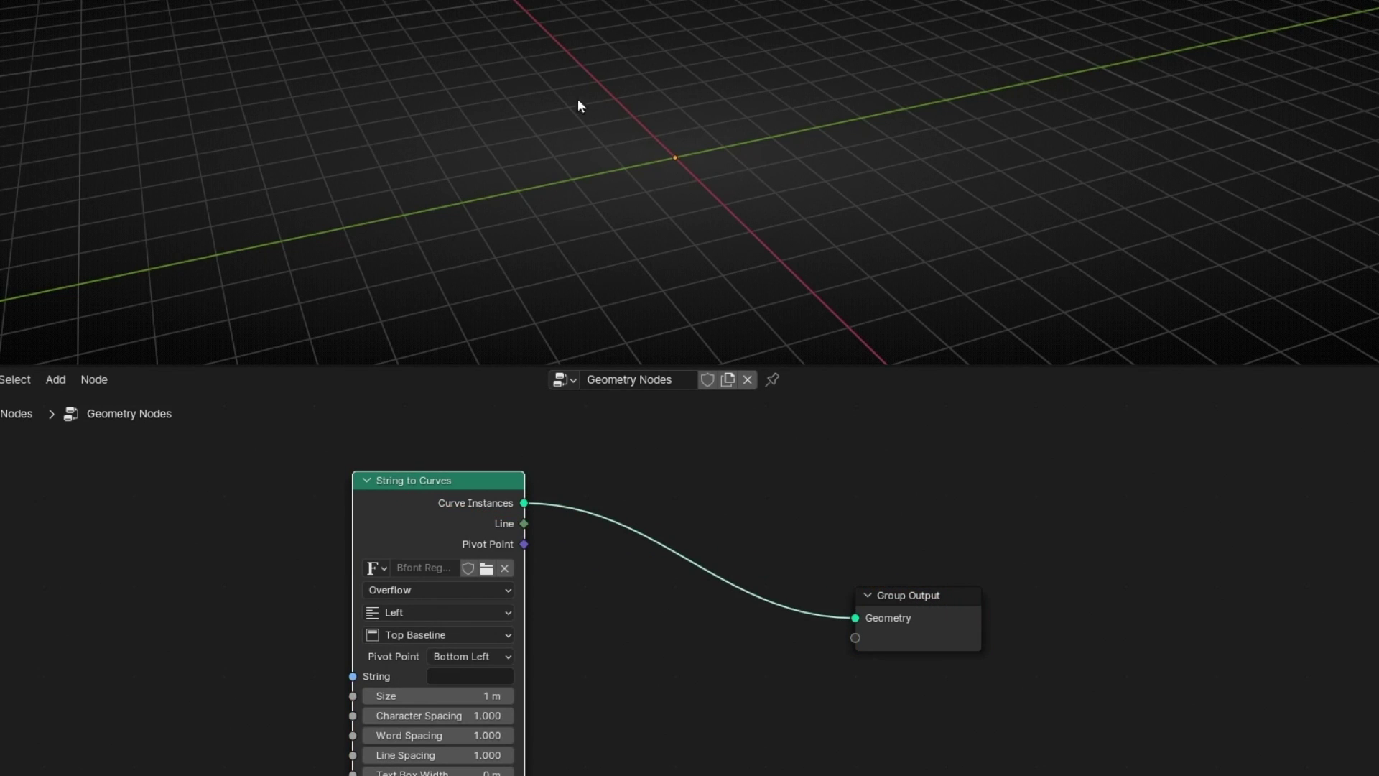
Step: Set the String to Curves string to 'BLENDER'
scroll(548, 700, up, 2)
middle_drag(548, 702, 615, 646)
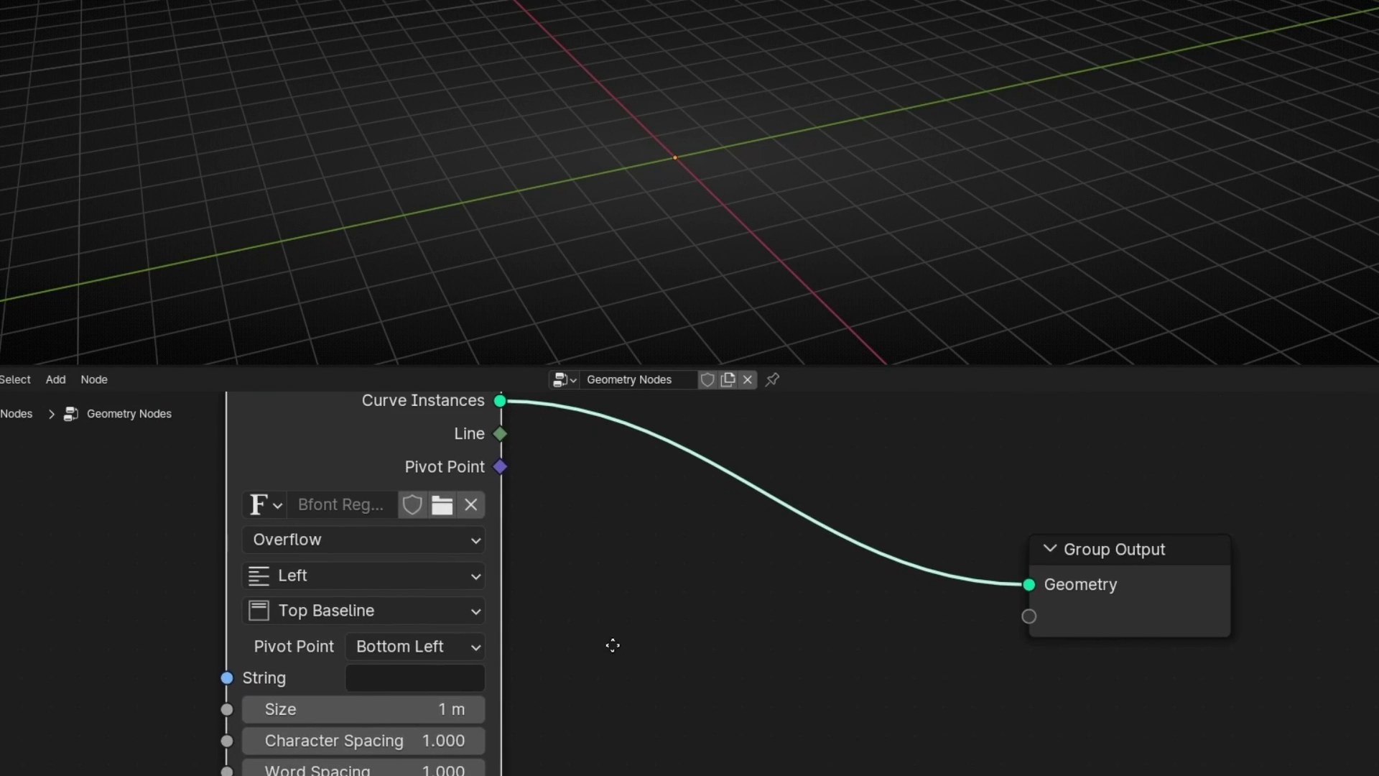
click(426, 679)
text(BLENDER)
key(Return)
Step: Set the text alignment to Center horizontally and Middle vertically
click(831, 192)
middle_drag(830, 191, 898, 336)
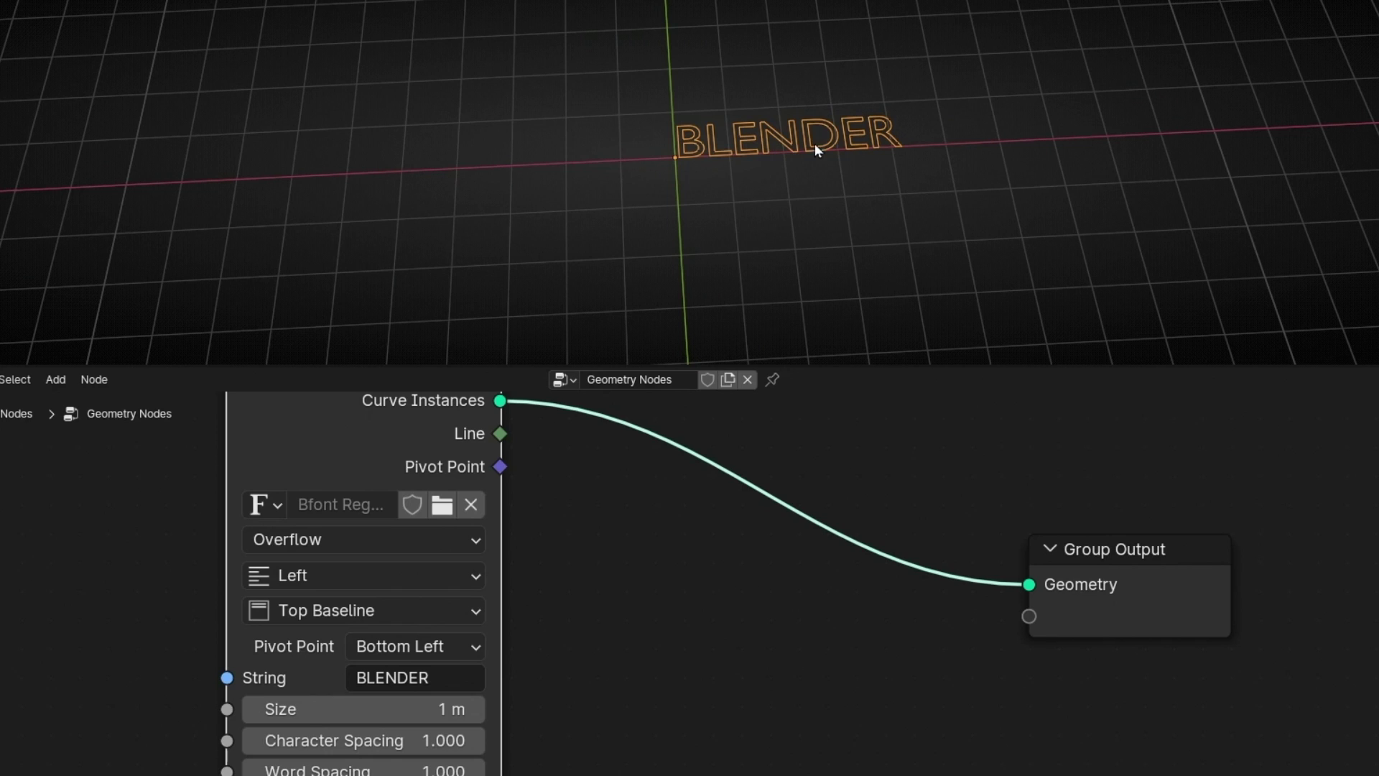
click(367, 578)
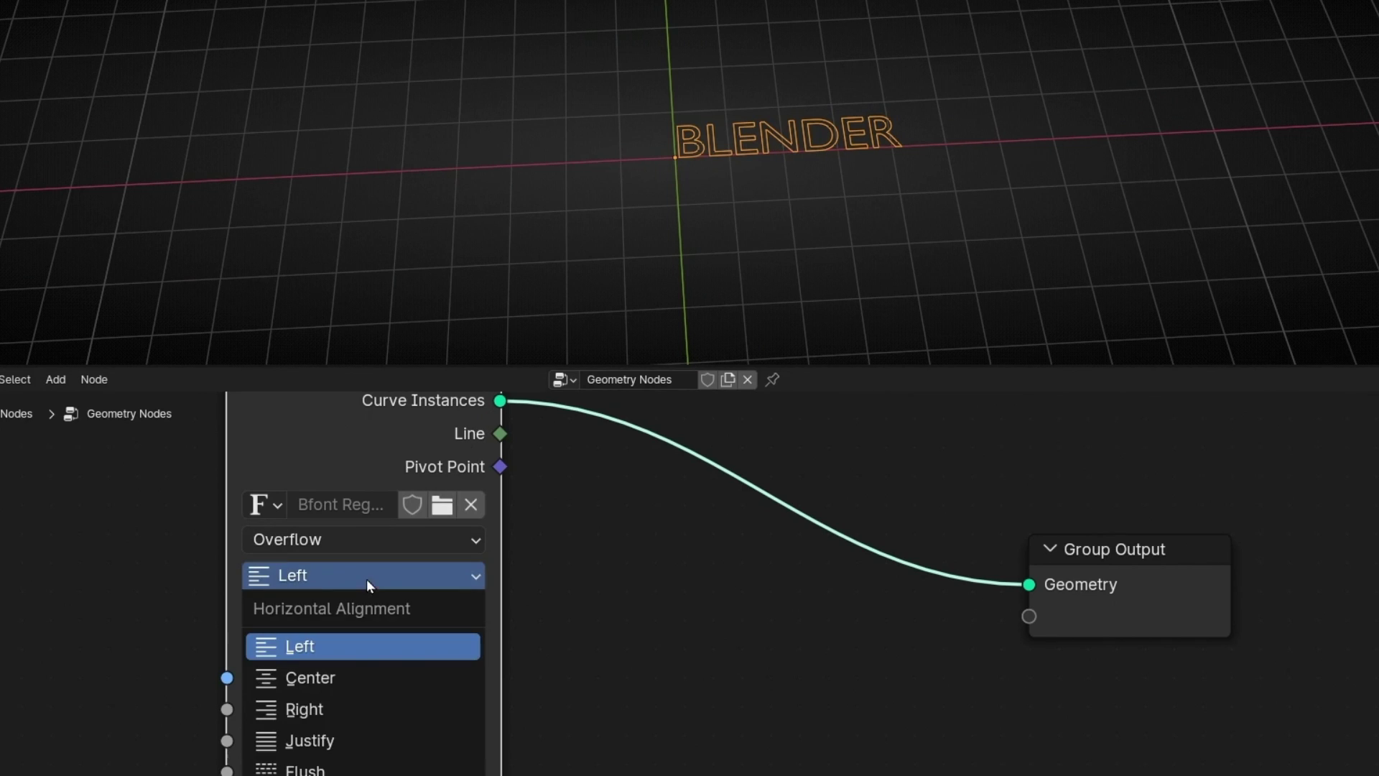
click(348, 675)
scroll(678, 144, up, 4)
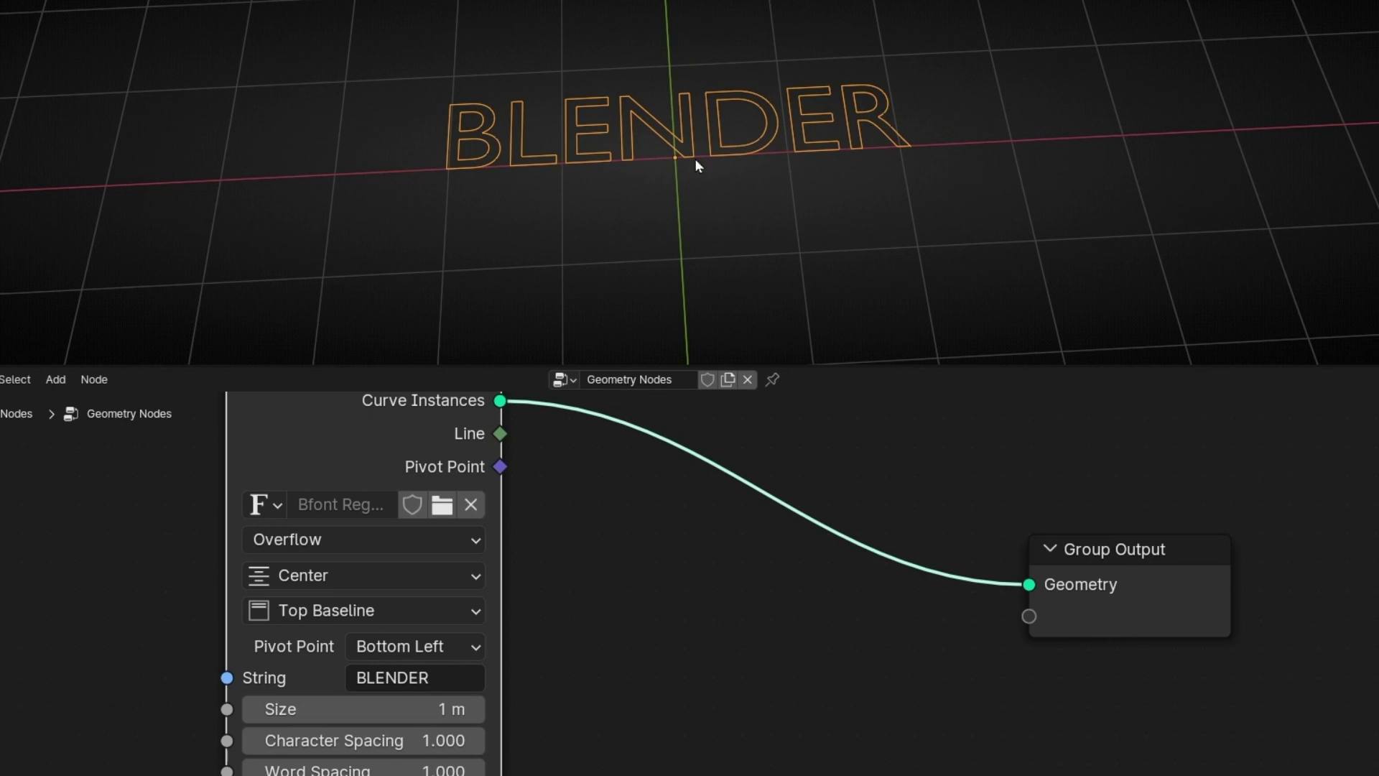
click(417, 615)
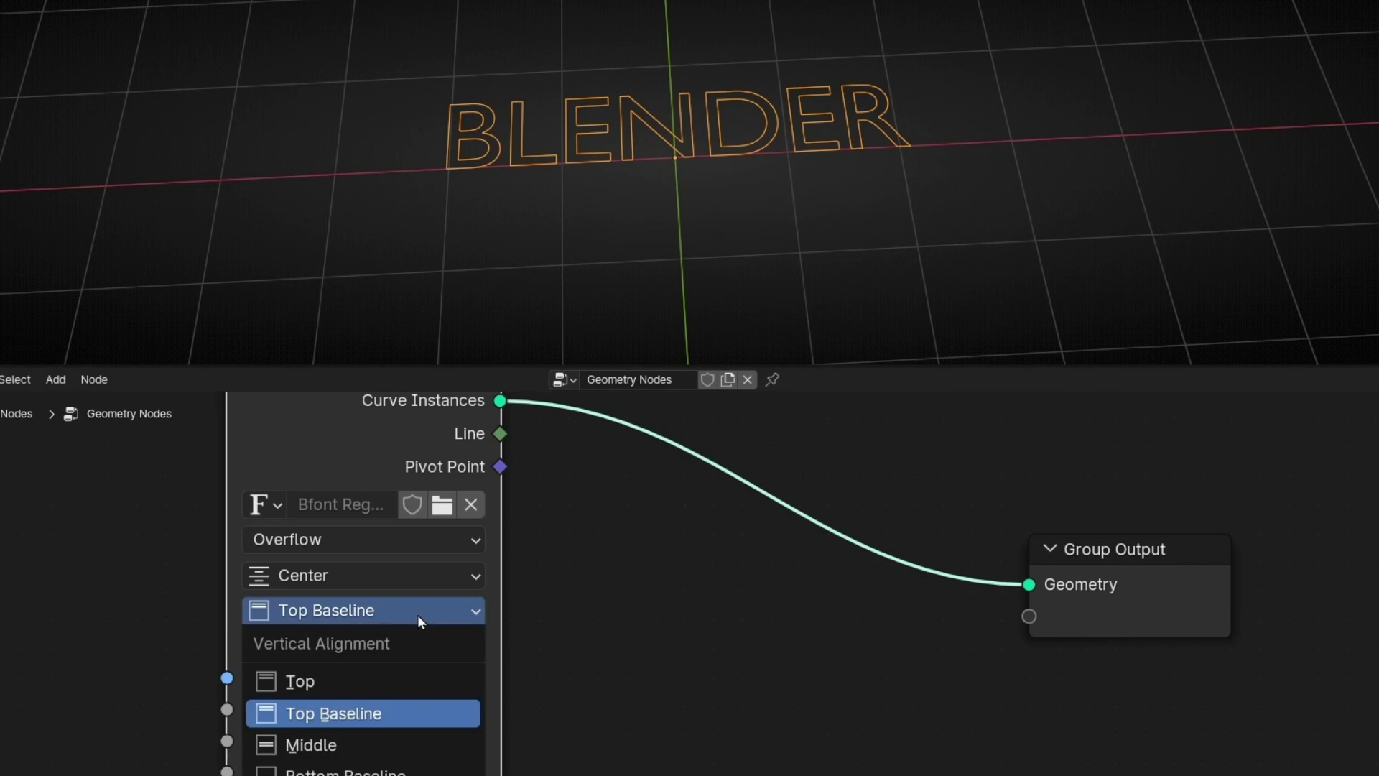
click(339, 745)
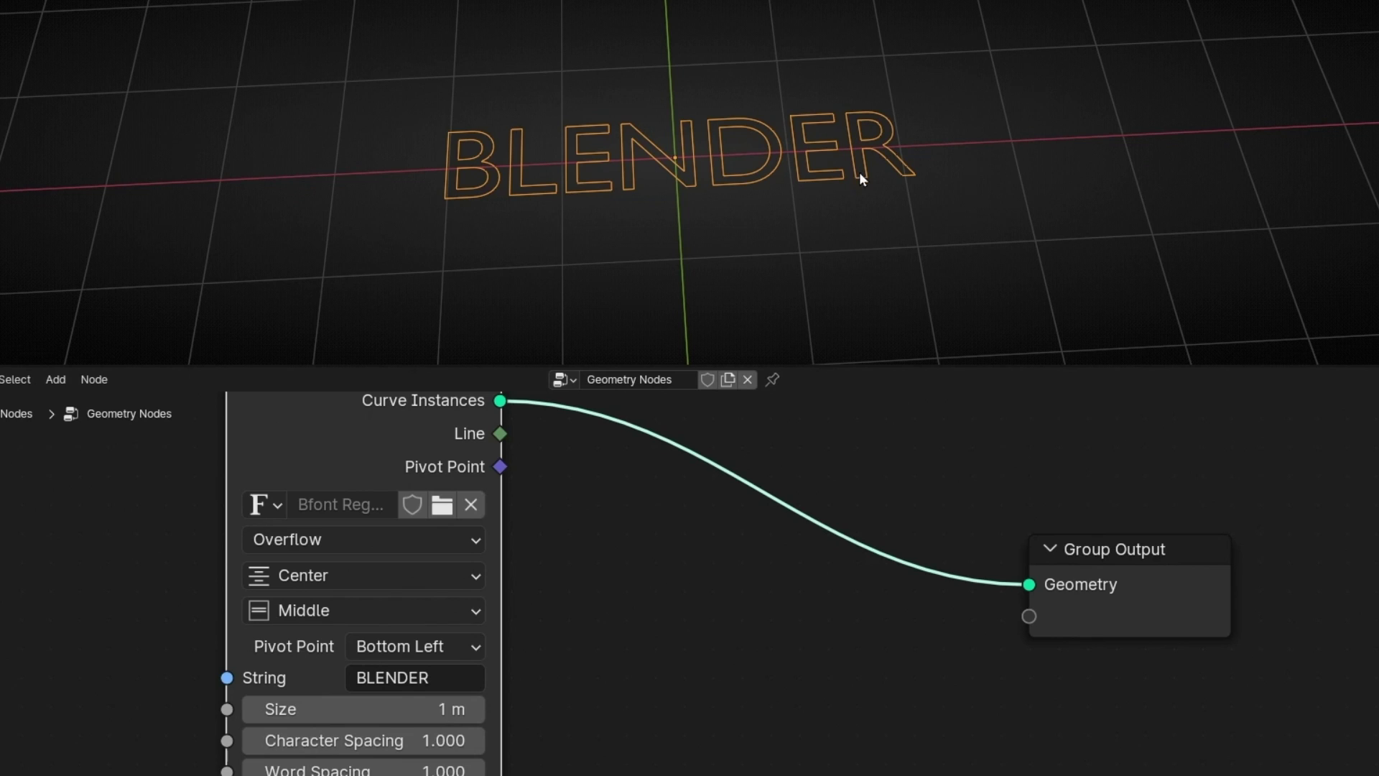
Step: Insert a Fill Curve node after String to Curves to fill the BLENDER letters
middle_drag(632, 508, 594, 594)
key(shift+a)
text(fill)
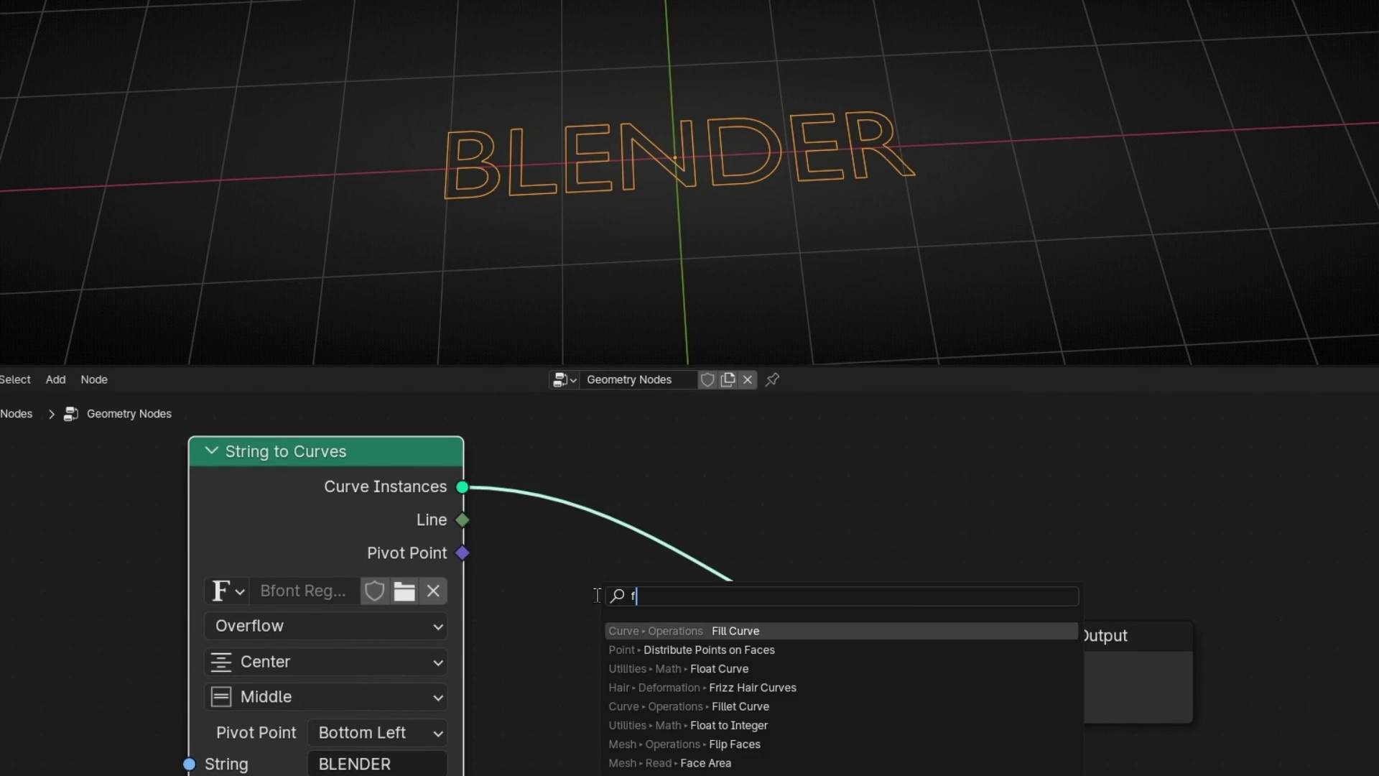
key(Return)
click(597, 595)
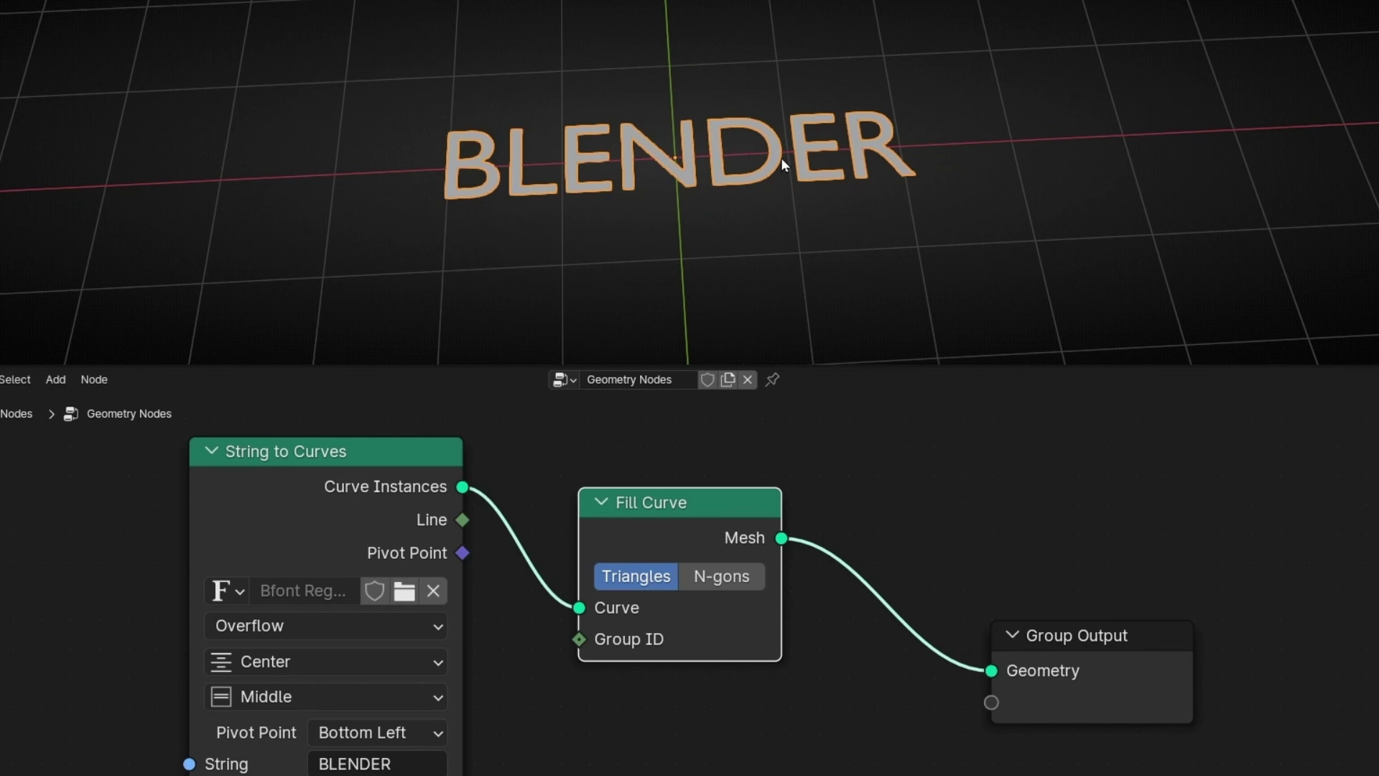
middle_drag(782, 159, 681, 241)
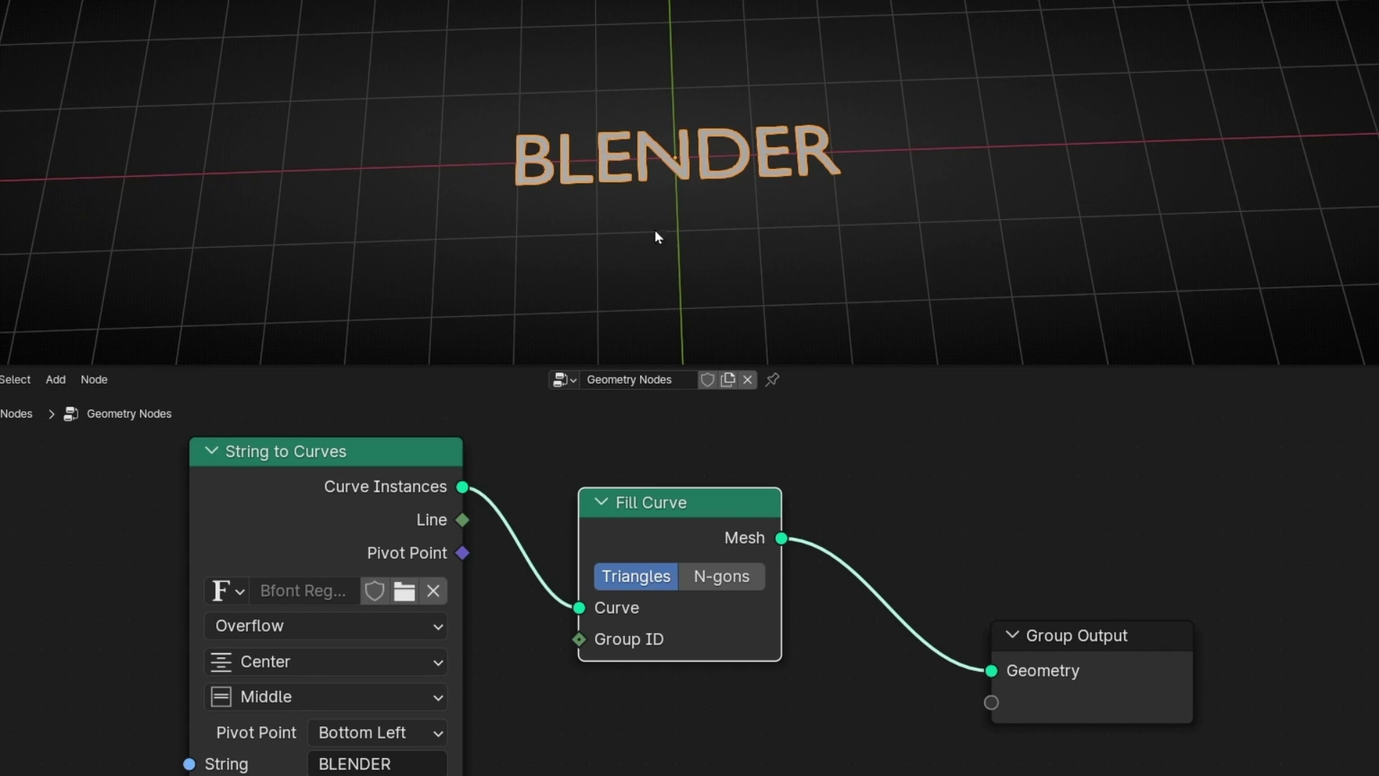
scroll(739, 478, down, 3)
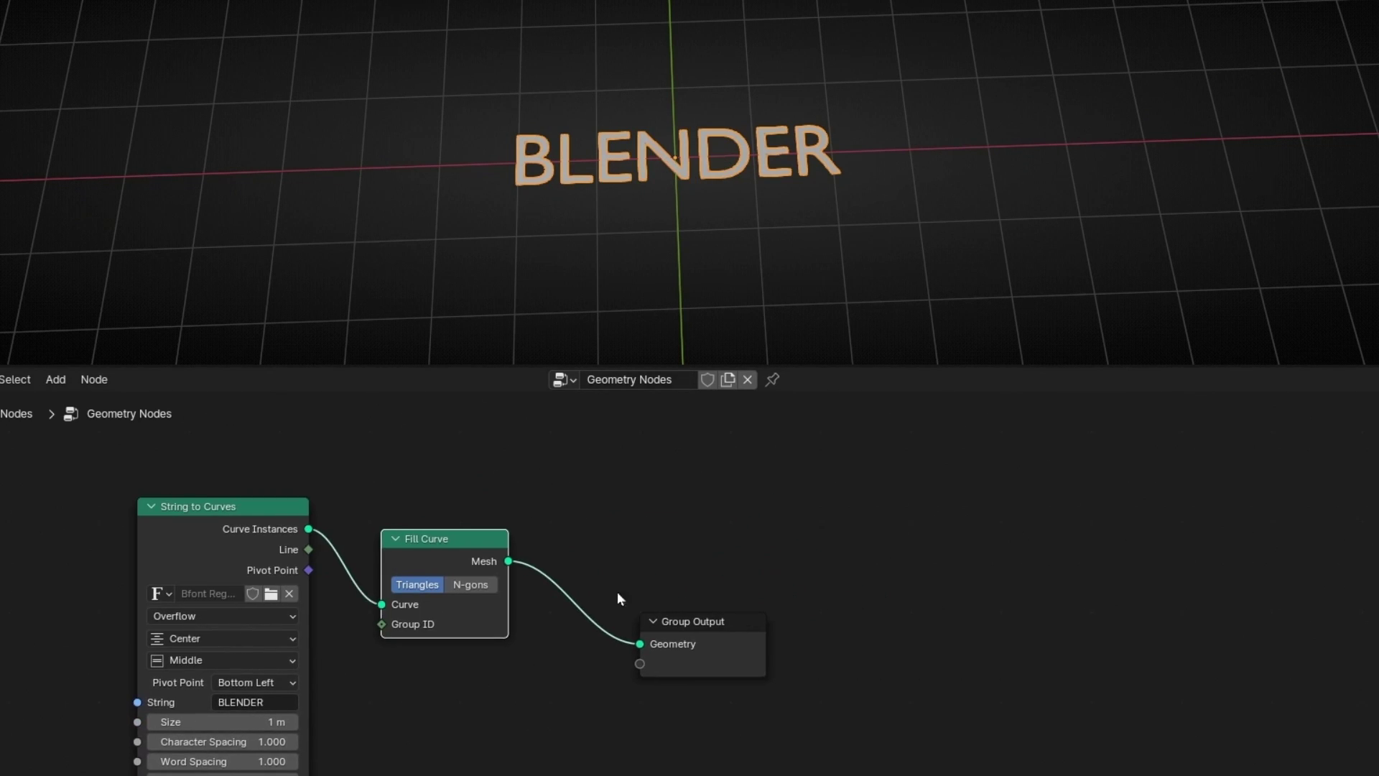
drag(708, 642, 1064, 568)
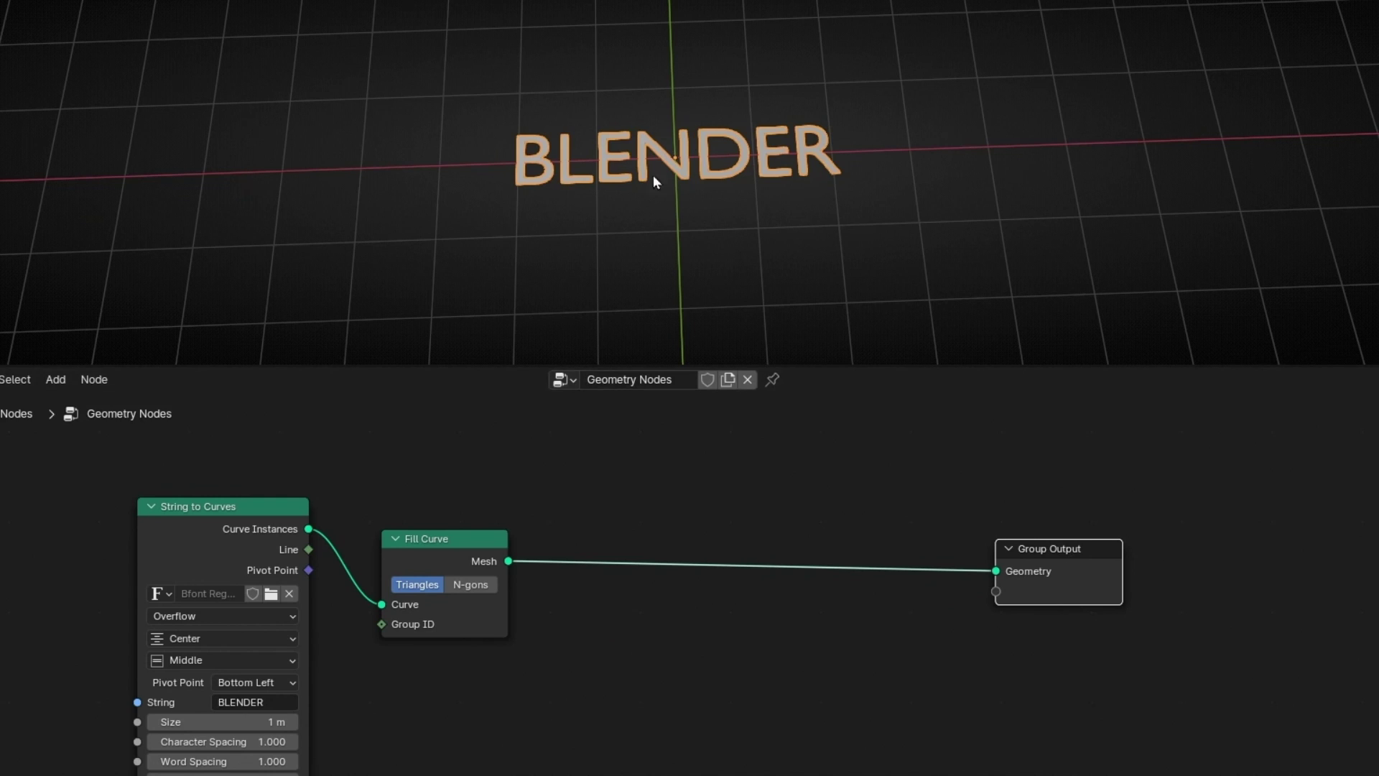
Step: Add a Points node above the mesh link
key(shift+a)
text(poin)
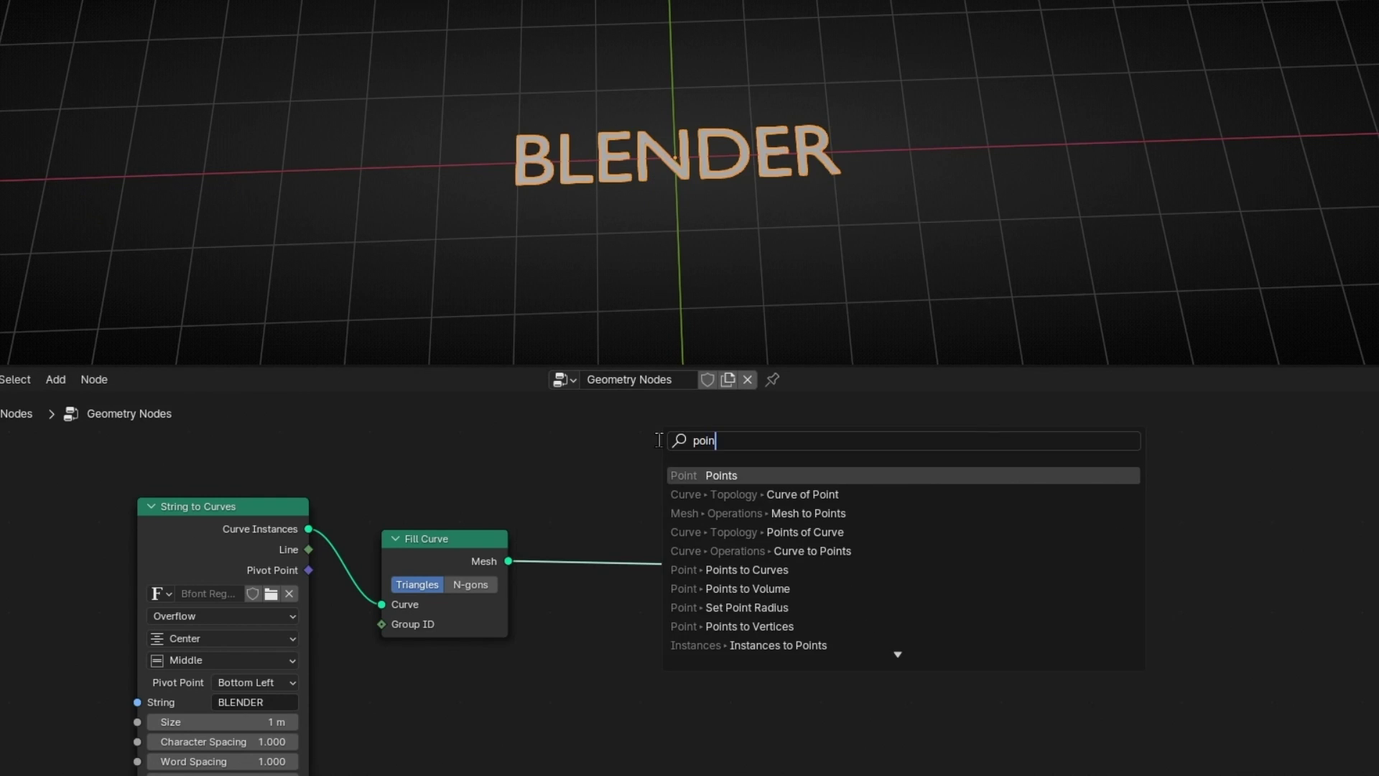
key(Return)
click(557, 477)
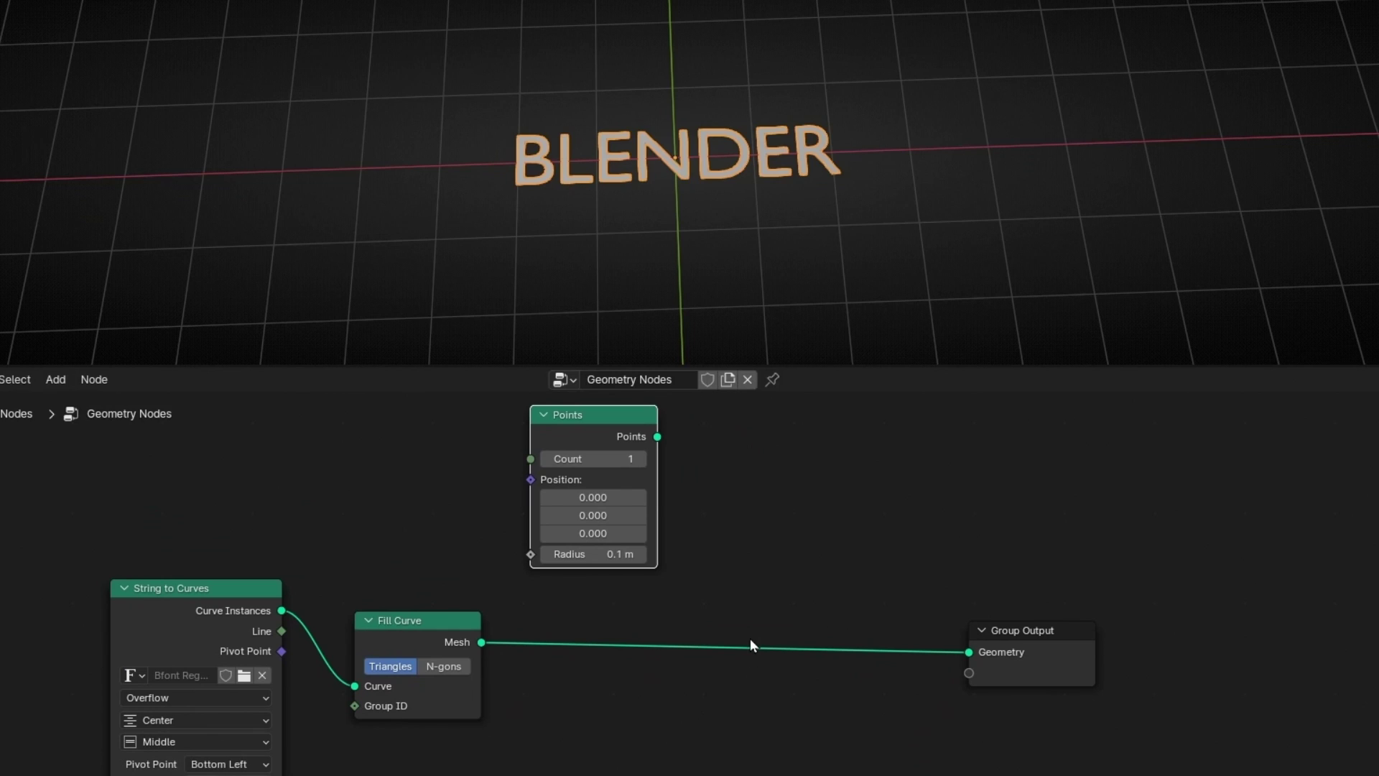
Step: Insert Instance on Points fed by the Points node, then mute it to preview the point
key(shift+a)
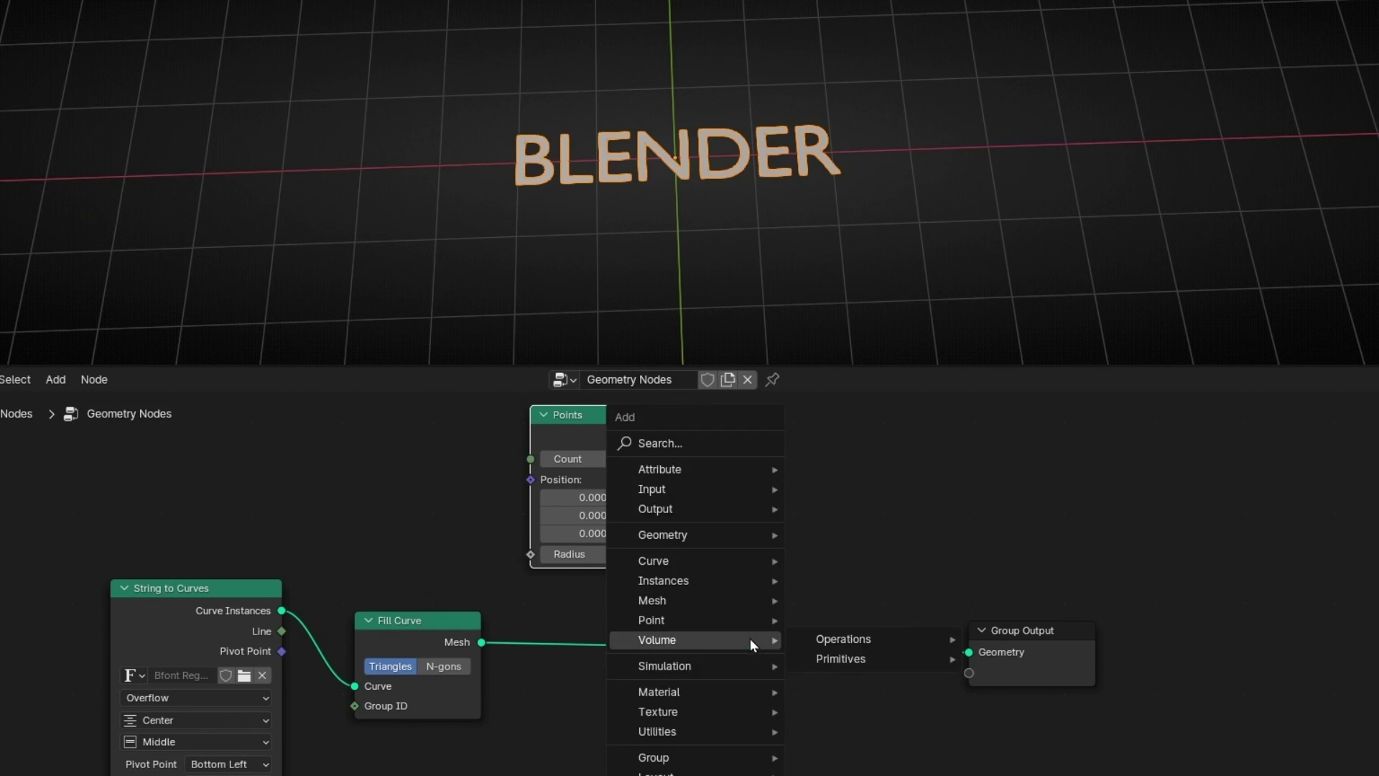
text(on po)
key(Return)
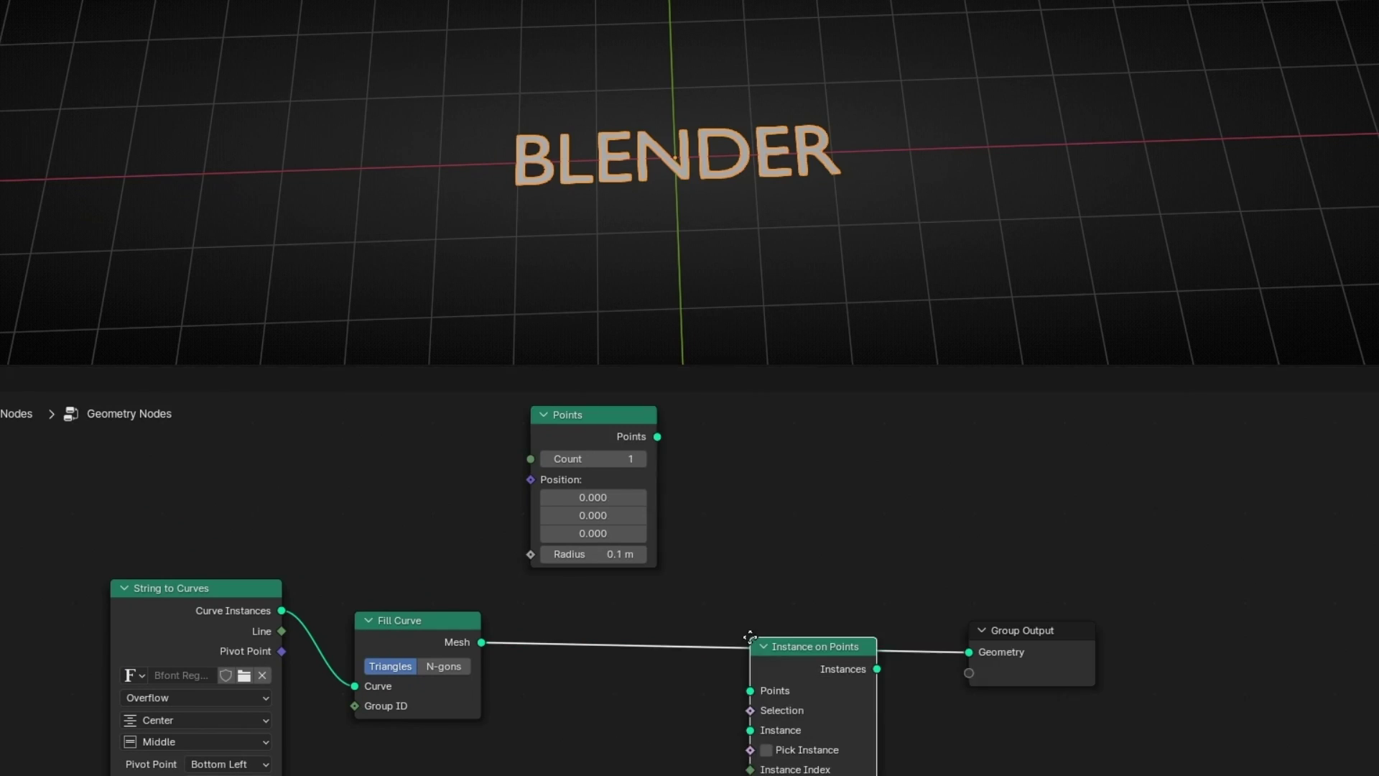
click(763, 549)
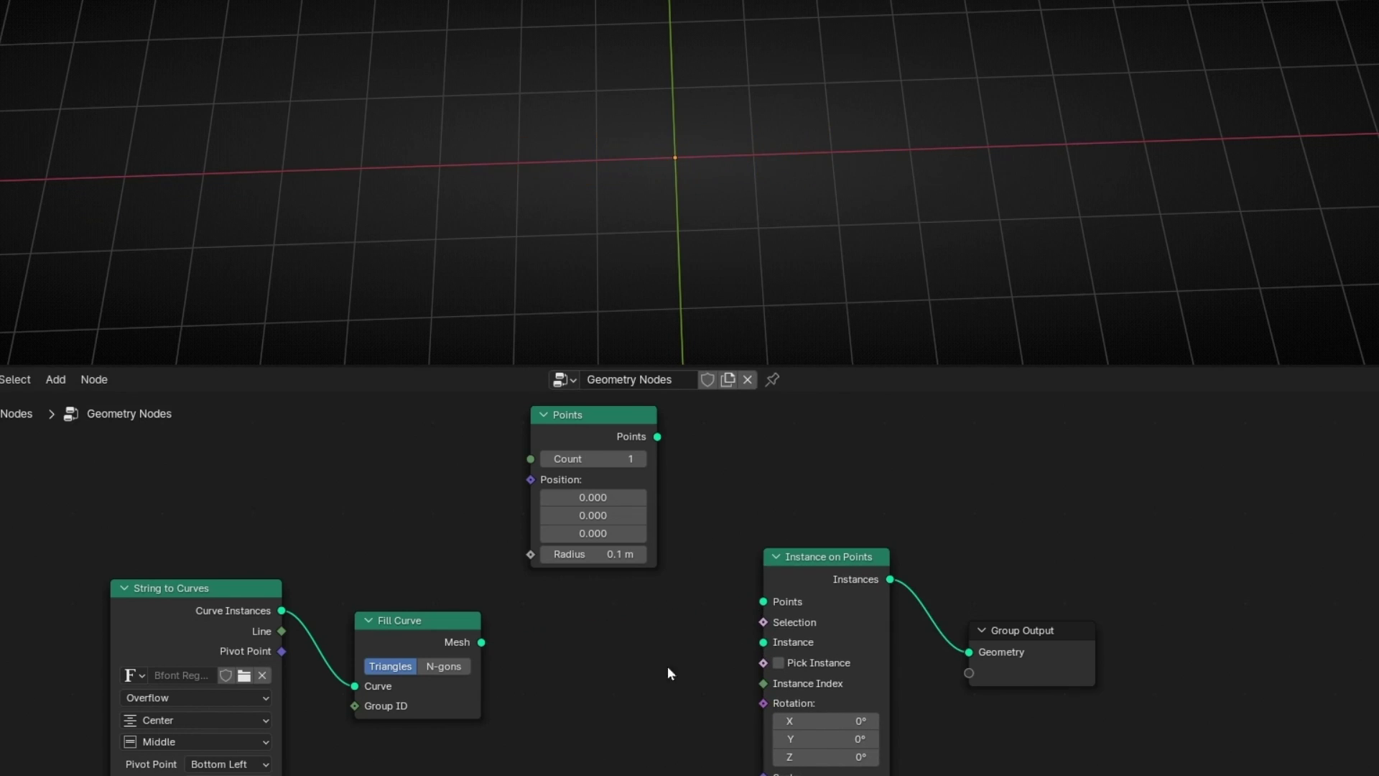
drag(657, 437, 750, 604)
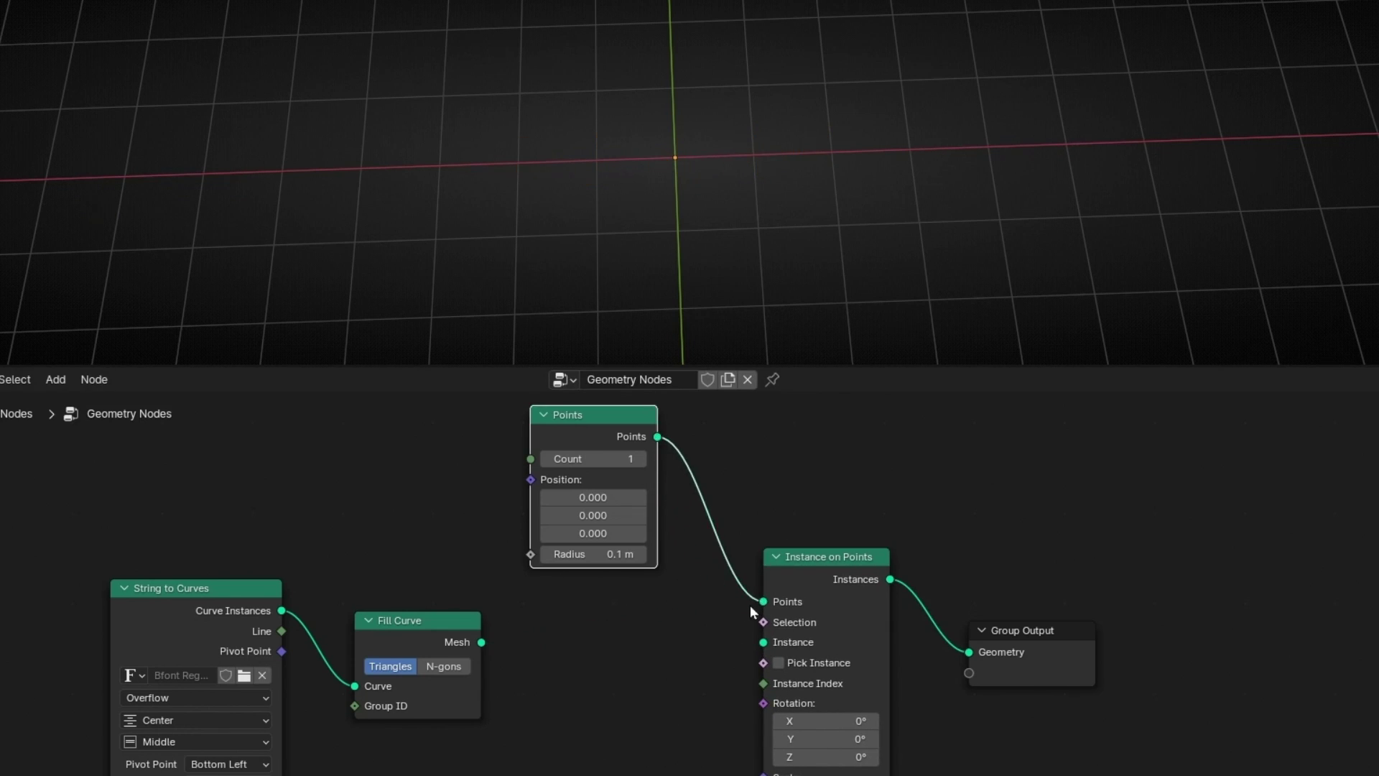
click(830, 596)
key(m)
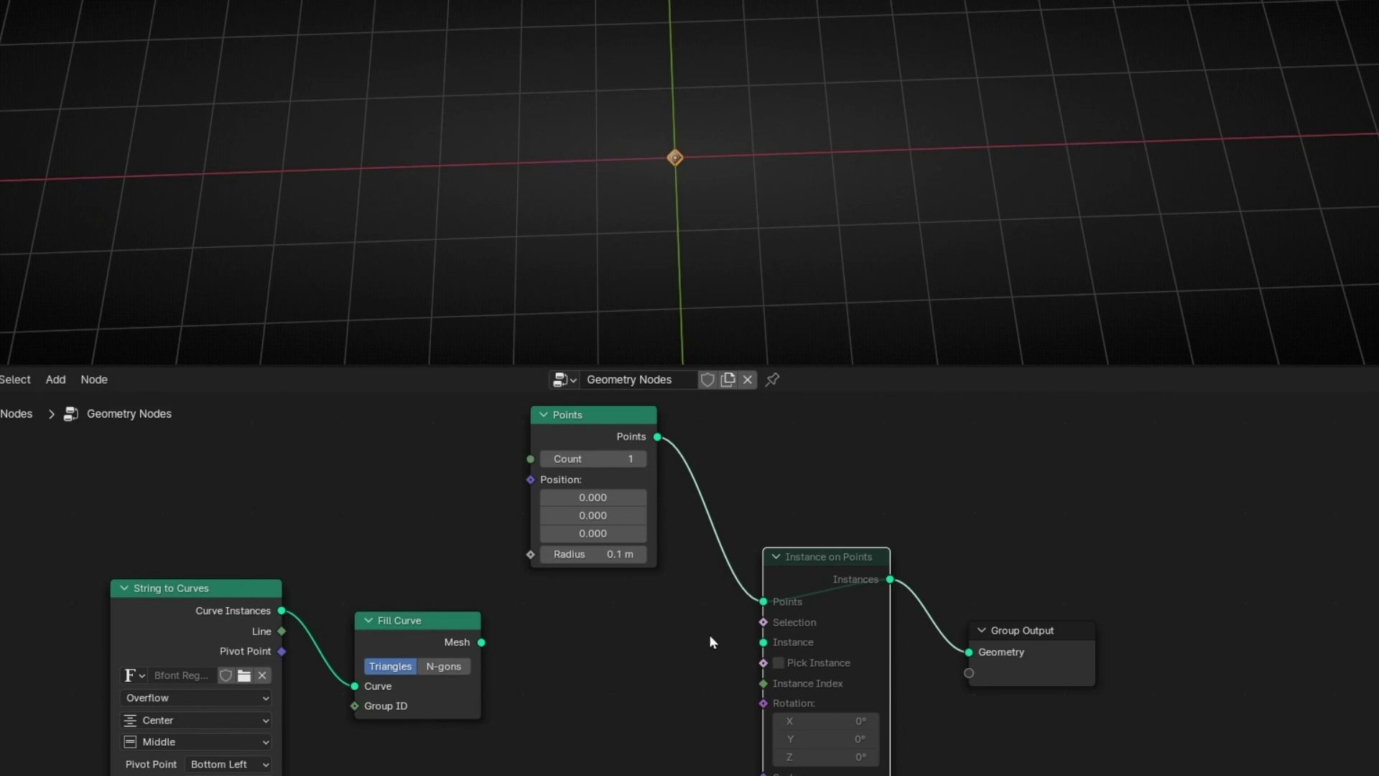
Step: Unmute Instance on Points, instance the filled text mesh, and enable Pick Instance to show only 'B'
key(m)
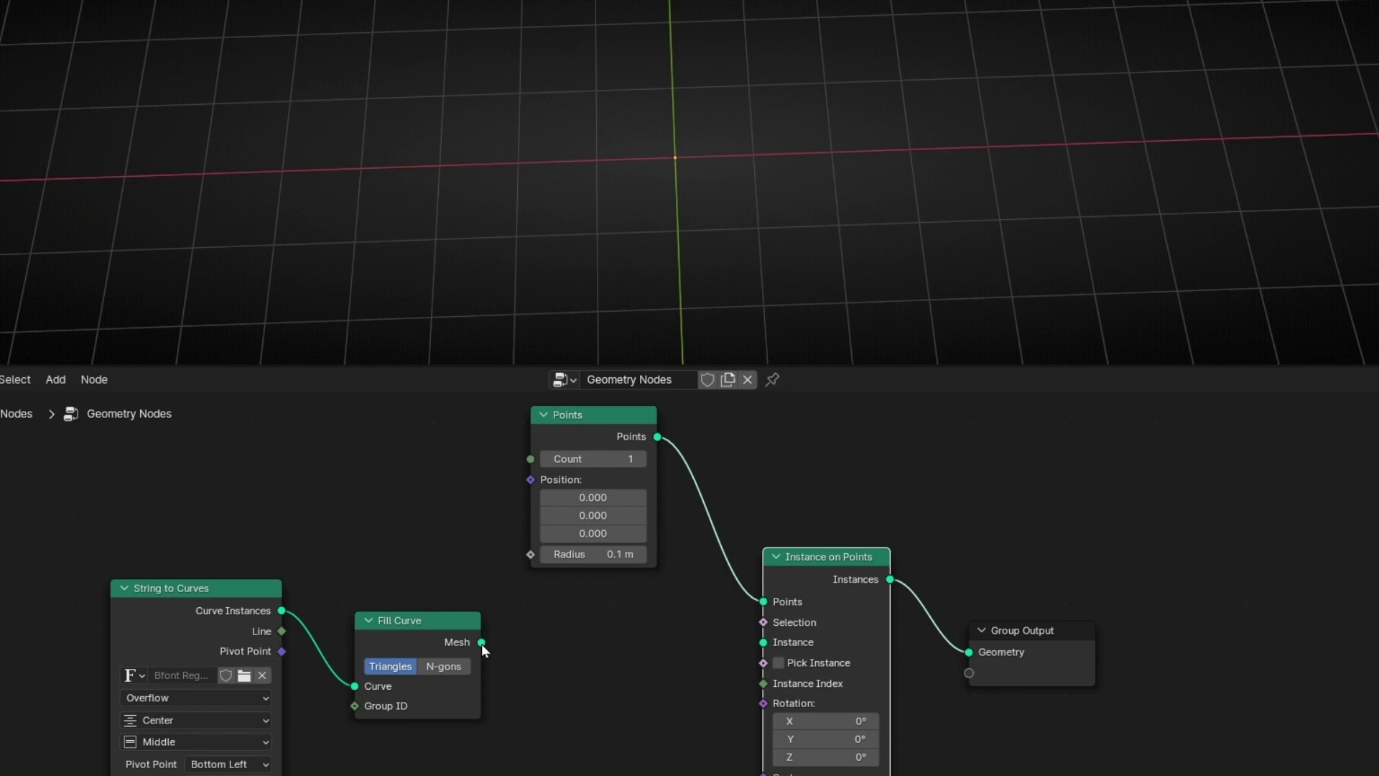
drag(481, 644, 766, 655)
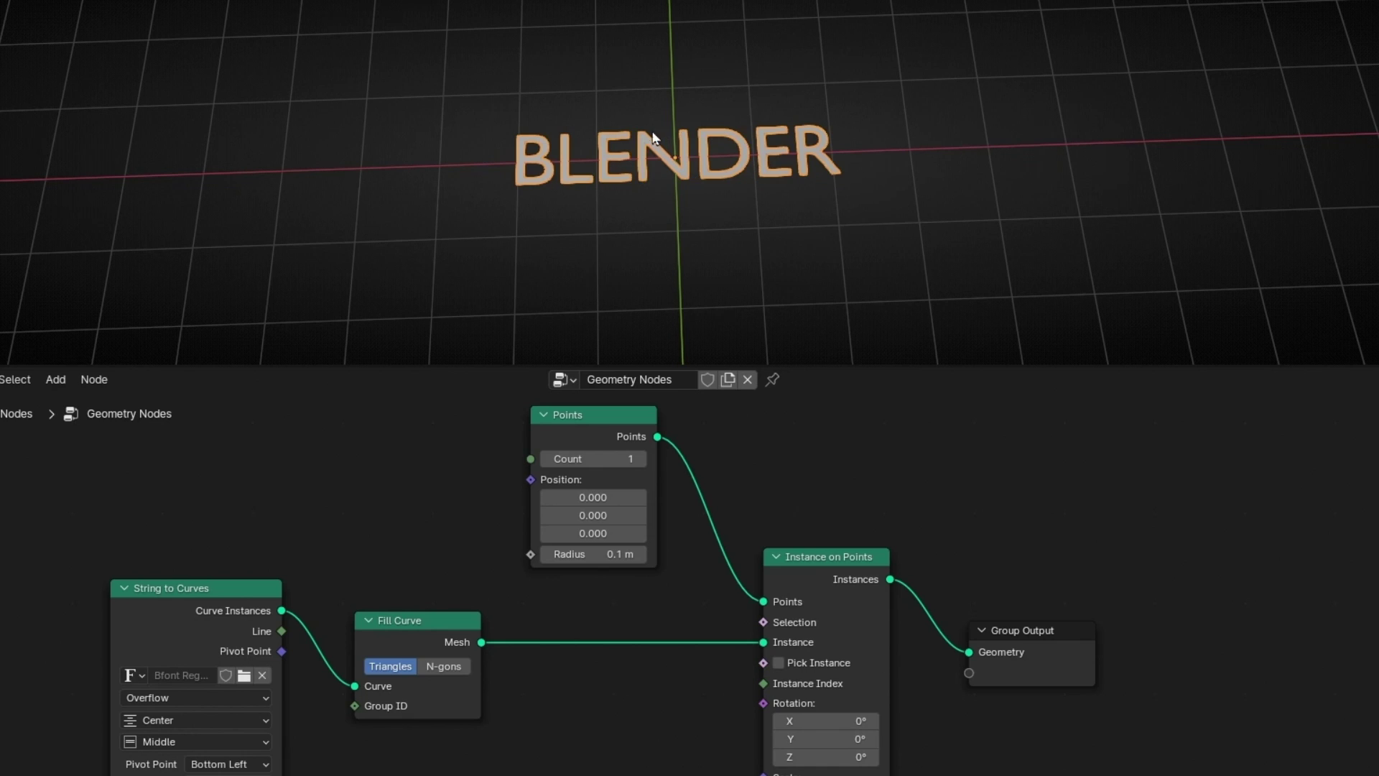
scroll(717, 718, up, 2)
middle_drag(717, 718, 609, 588)
click(726, 579)
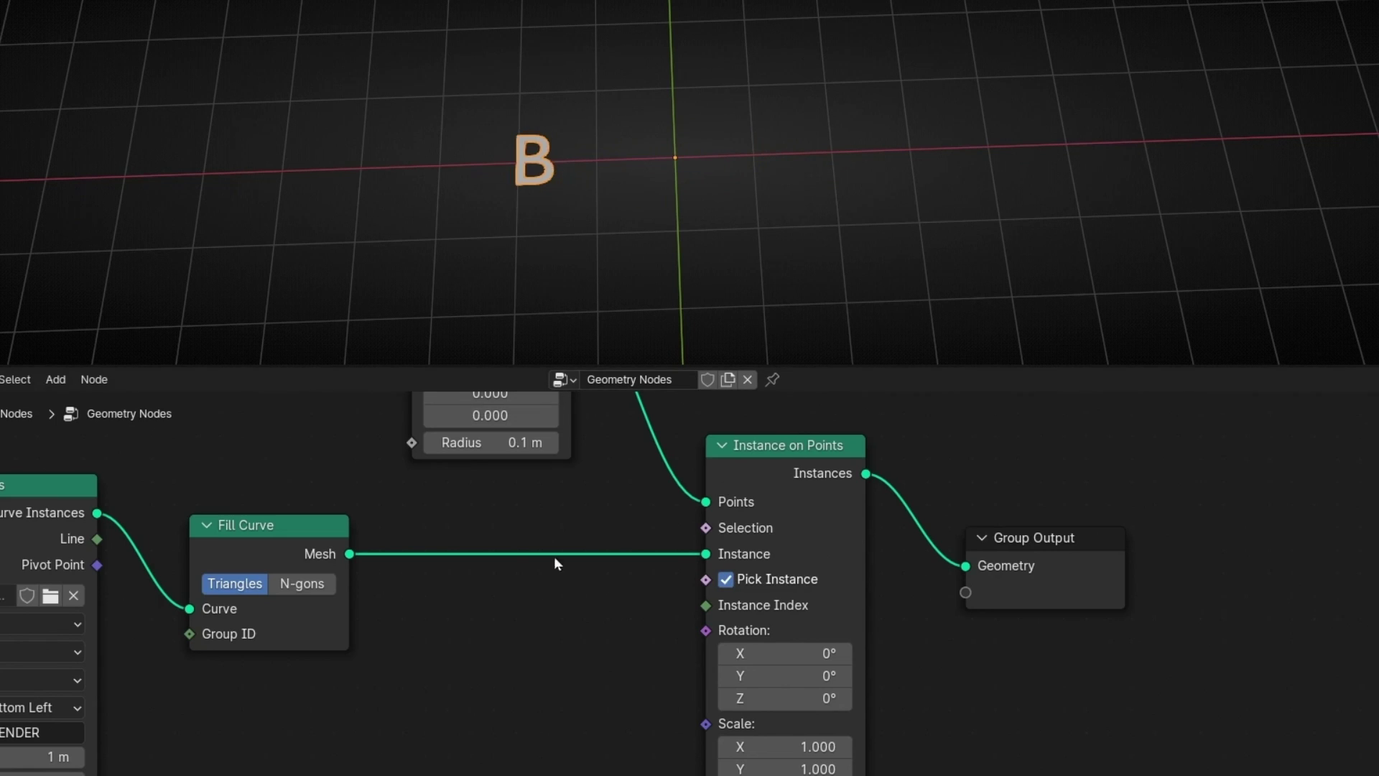
Step: Link an Index node into Instance Index and add a Math Add node
middle_drag(557, 563, 567, 620)
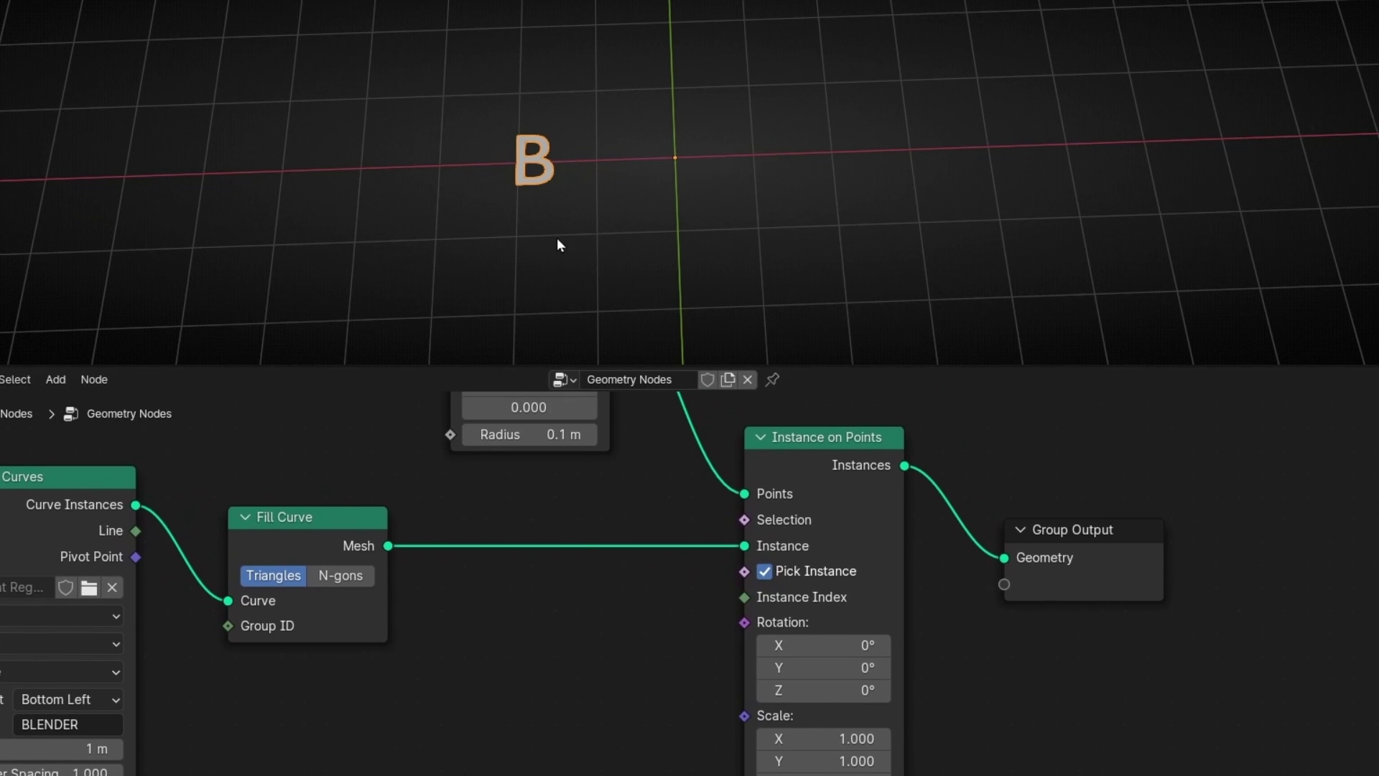
scroll(679, 585, up, 2)
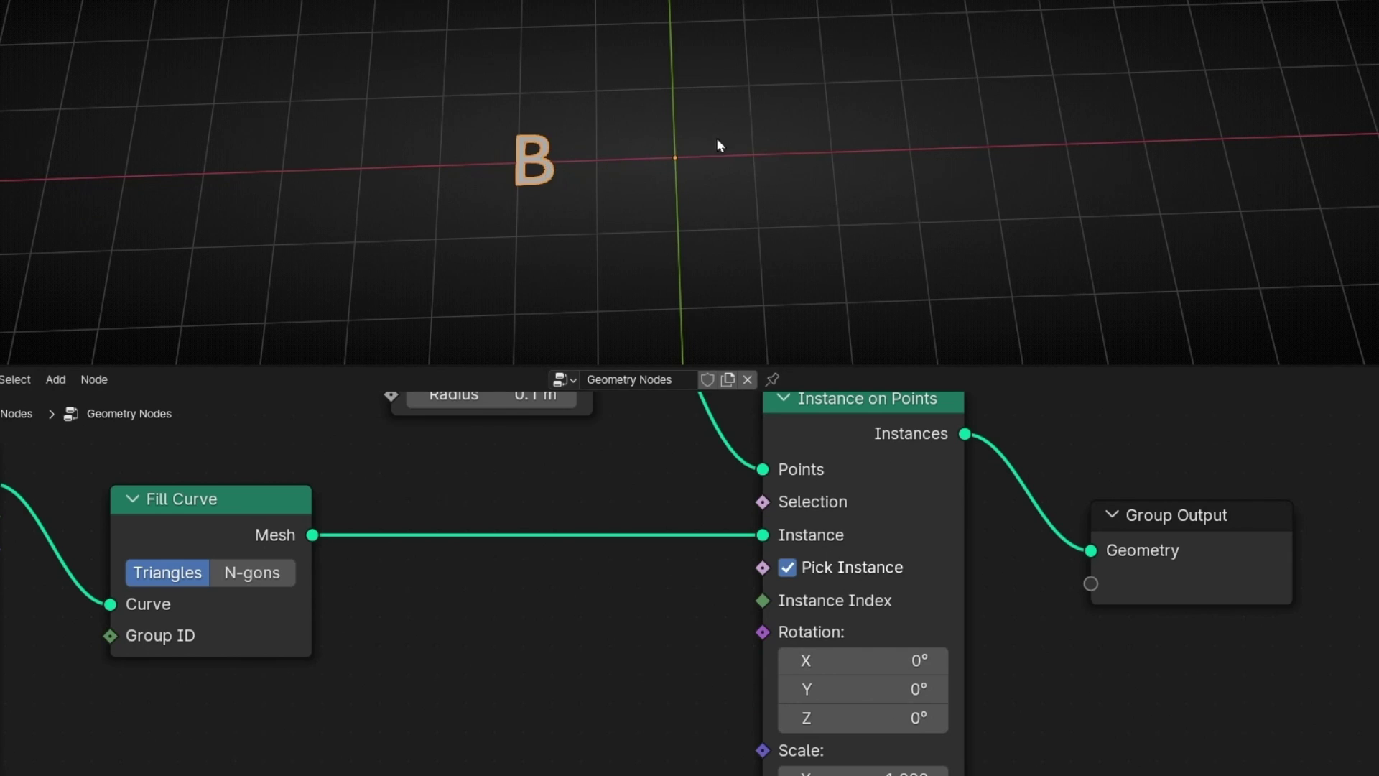
middle_drag(629, 680, 700, 622)
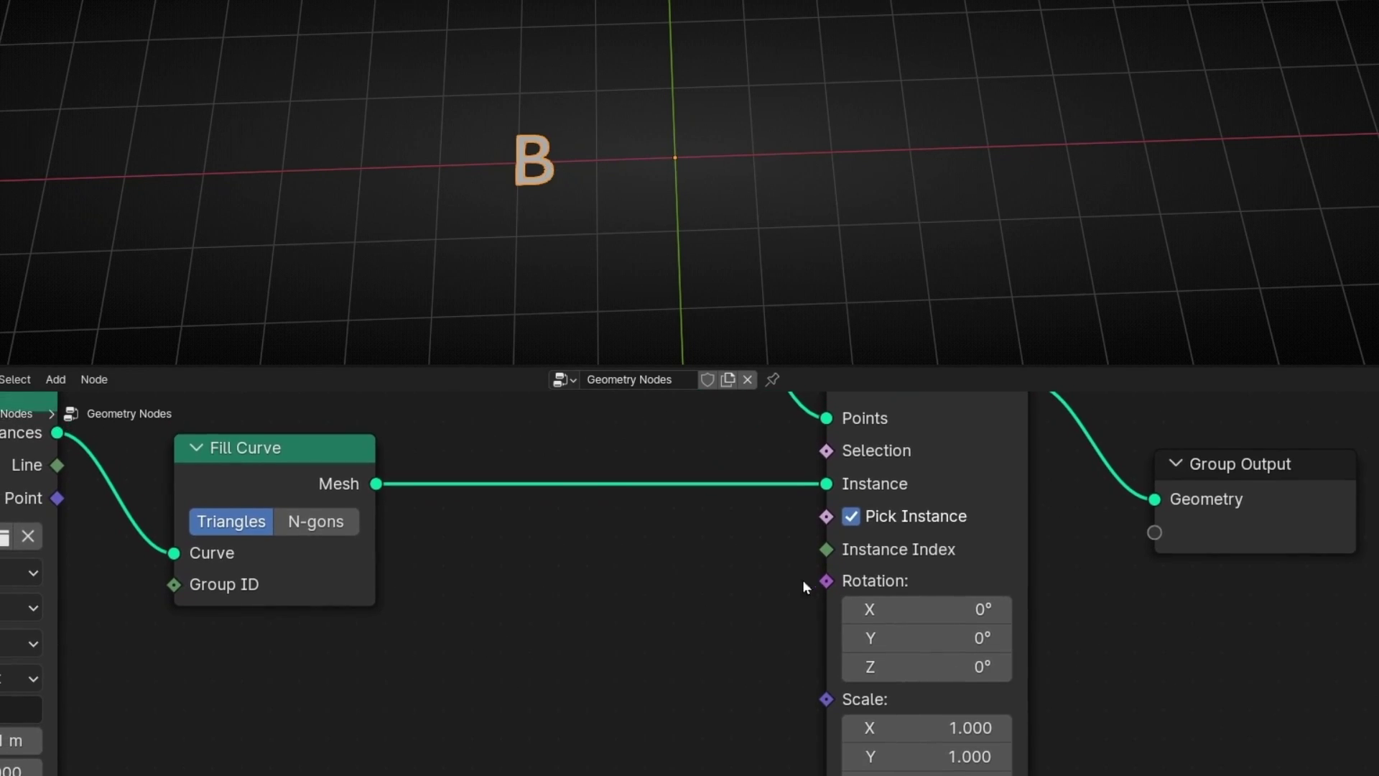
drag(826, 550, 554, 629)
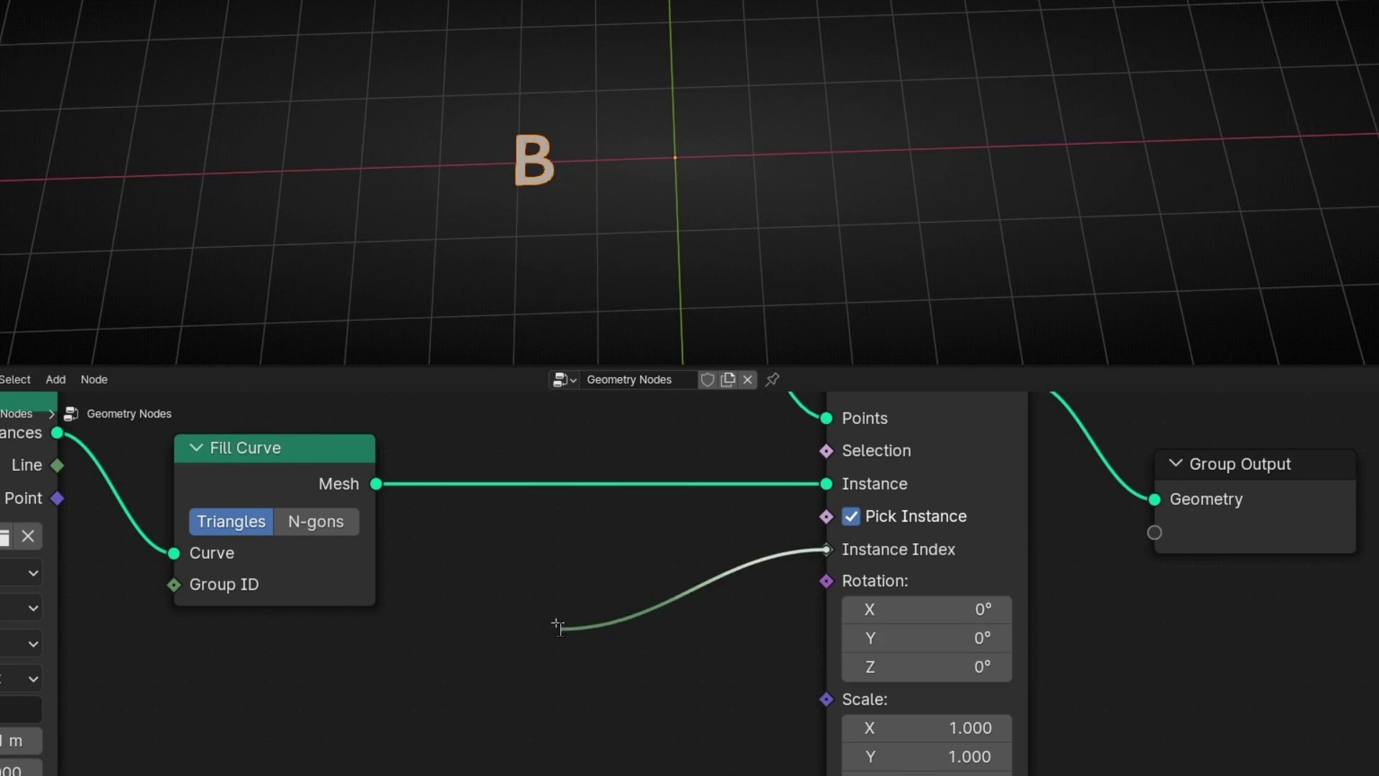
text(index)
key(Return)
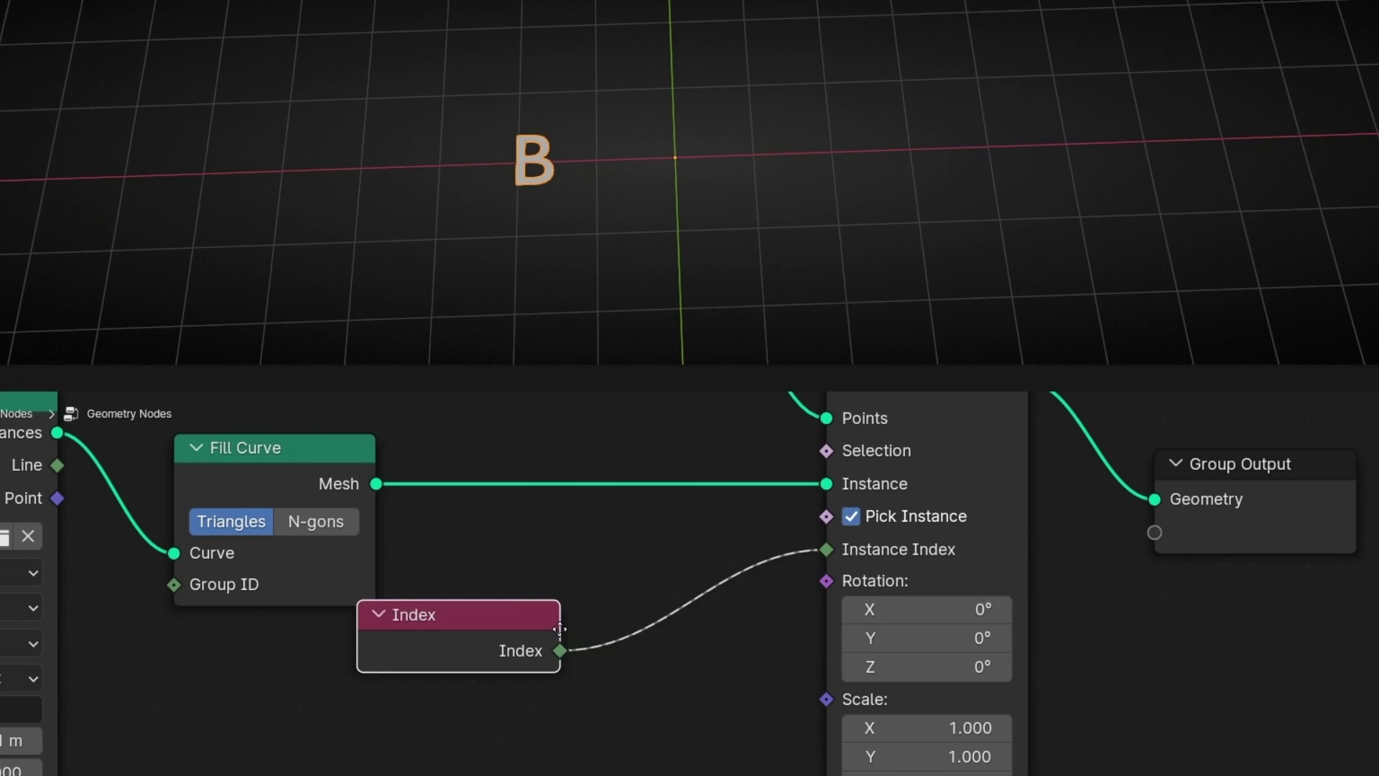
click(464, 686)
key(shift+a)
mouse_move(634, 610)
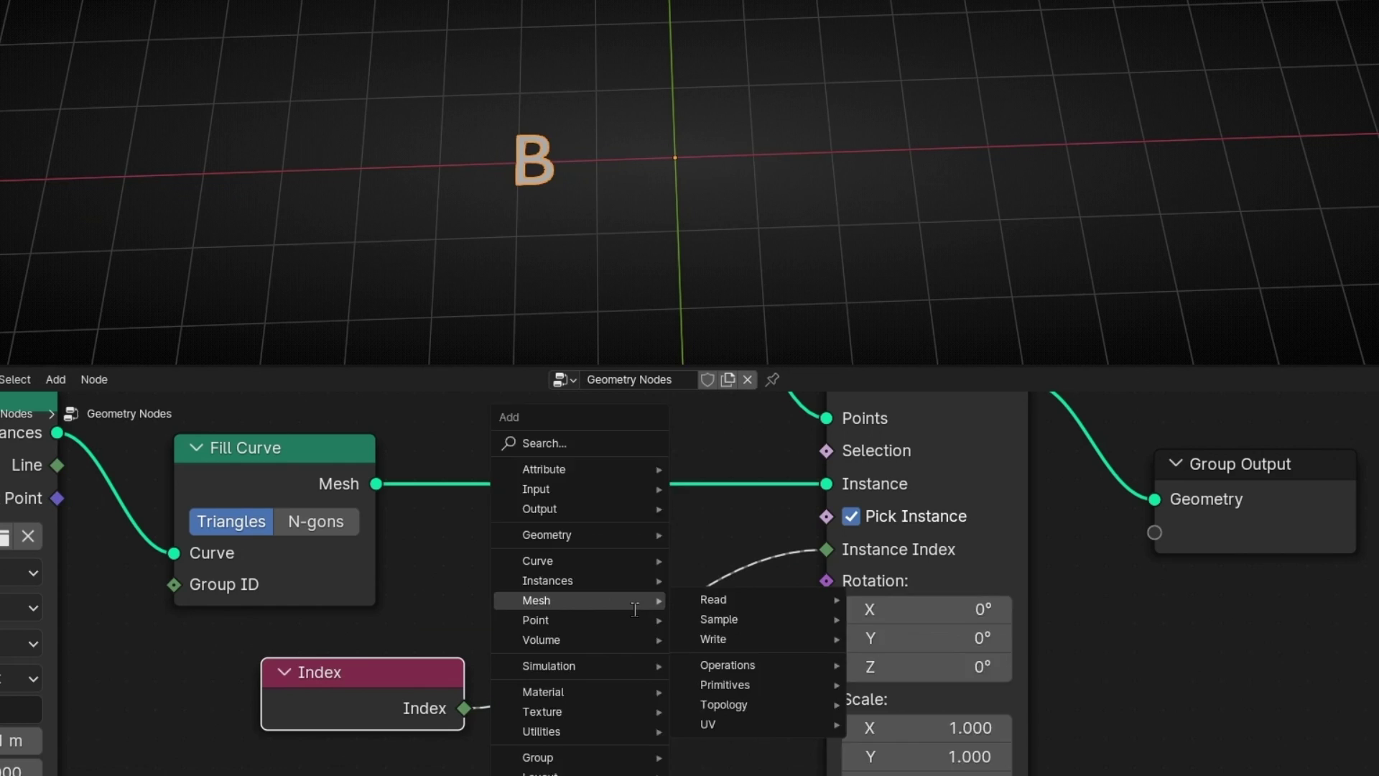
text(math)
key(Return)
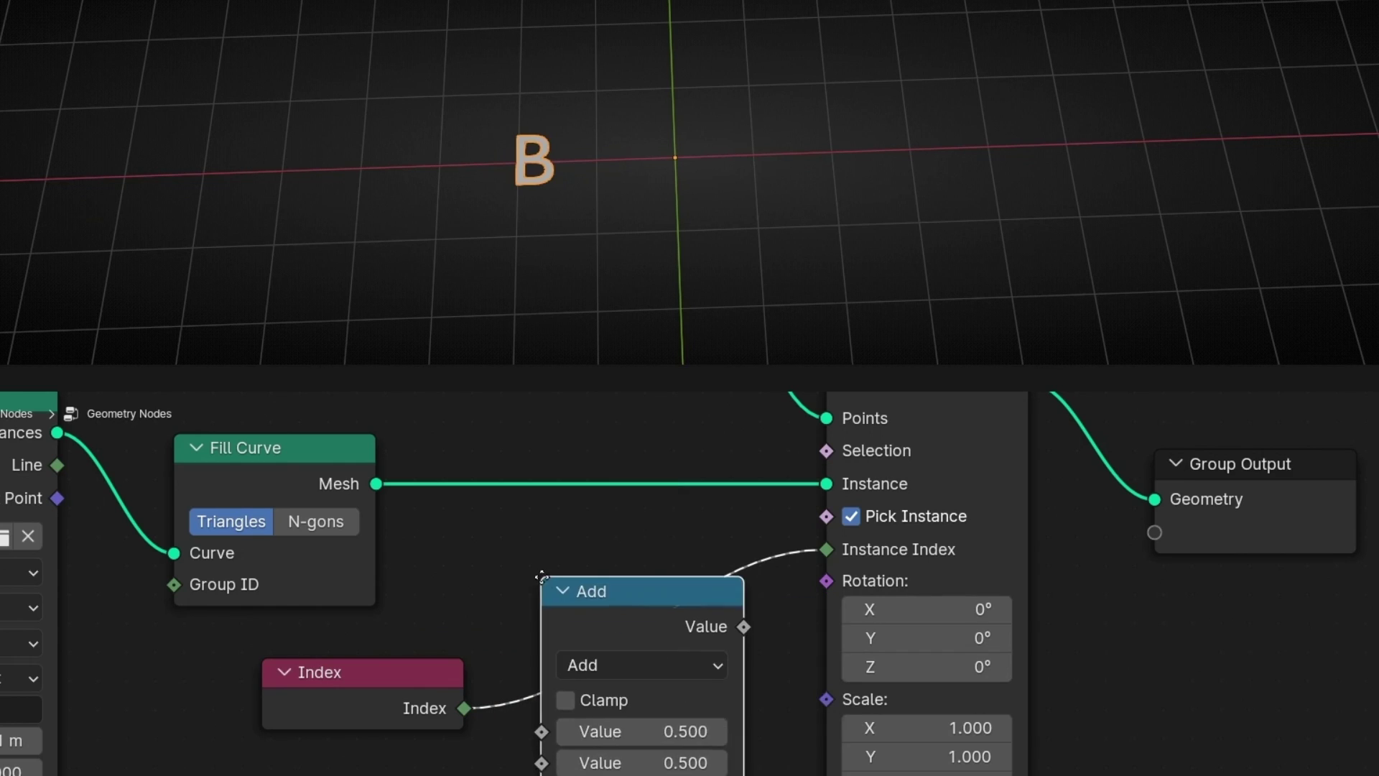
Step: Insert the Add node on the Index link and raise its second value to 39, showing 'N'
click(541, 577)
middle_drag(857, 707, 824, 622)
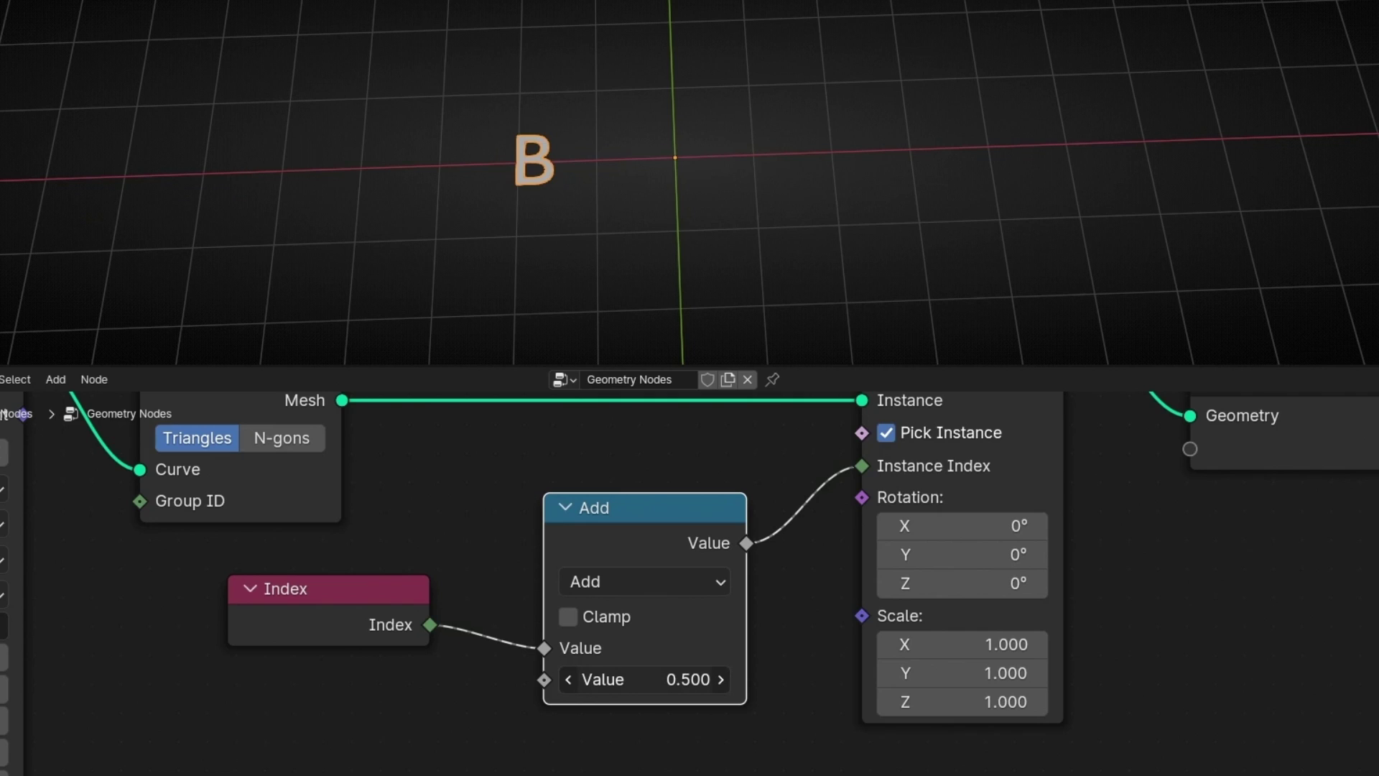
drag(647, 679, 609, 679)
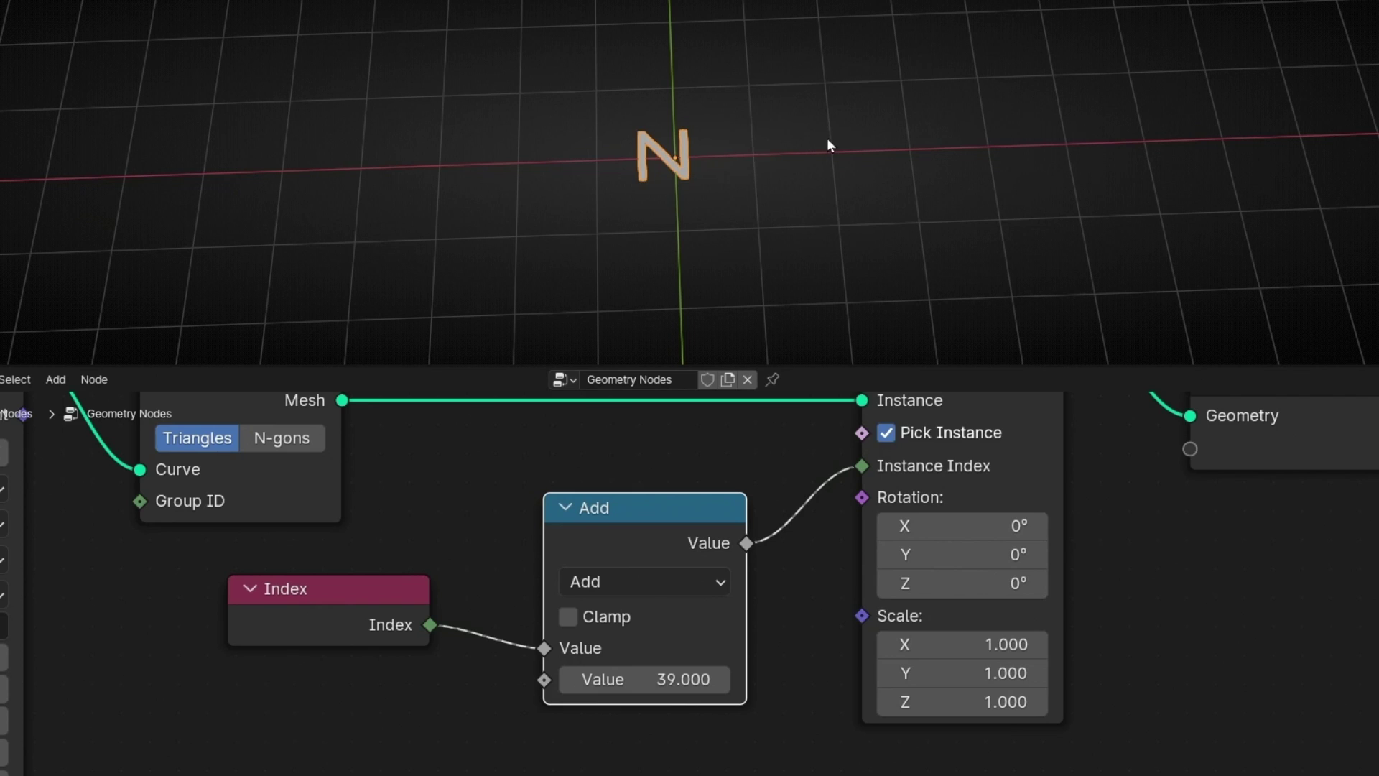
Step: Test an Integer node on Add's second value, delete it, and drag out a new link there
drag(543, 680, 313, 720)
text(int)
key(Return)
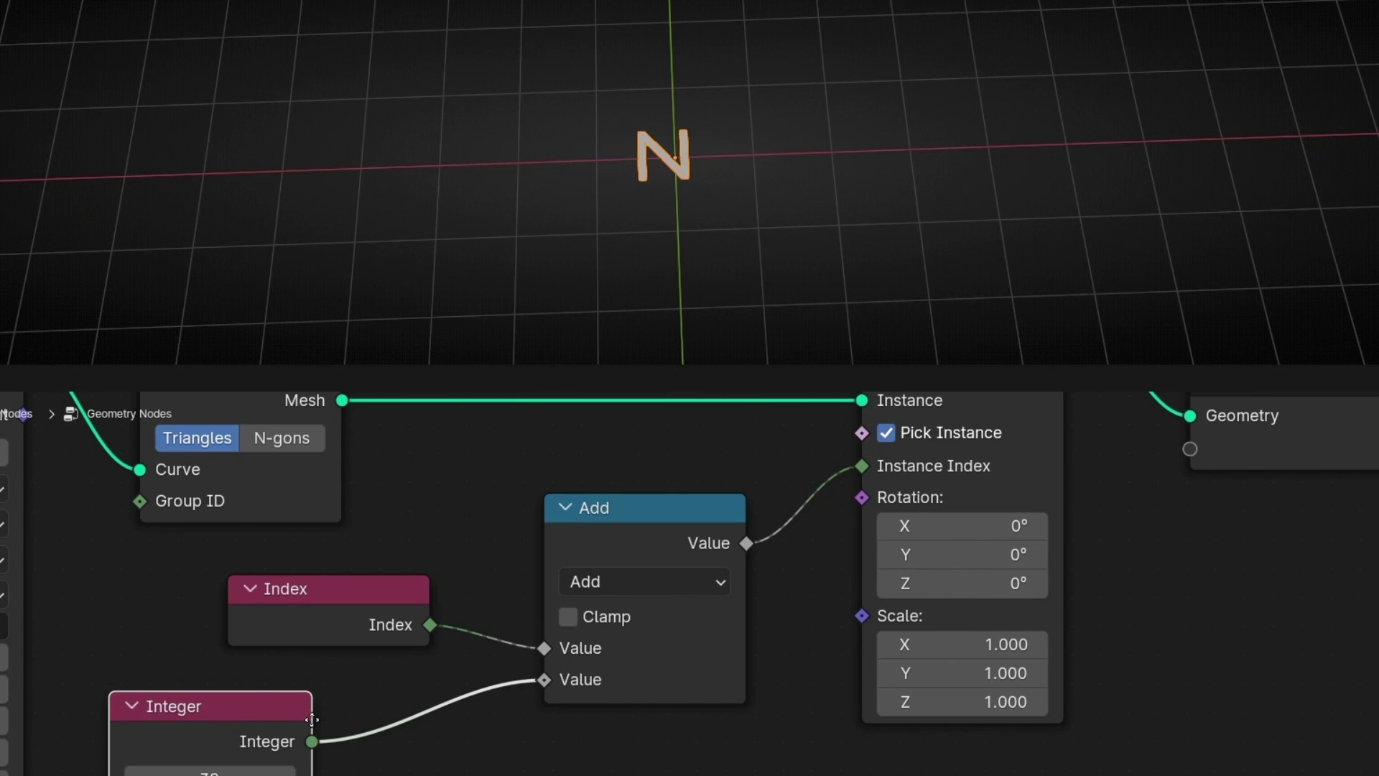
click(410, 689)
drag(361, 602, 380, 561)
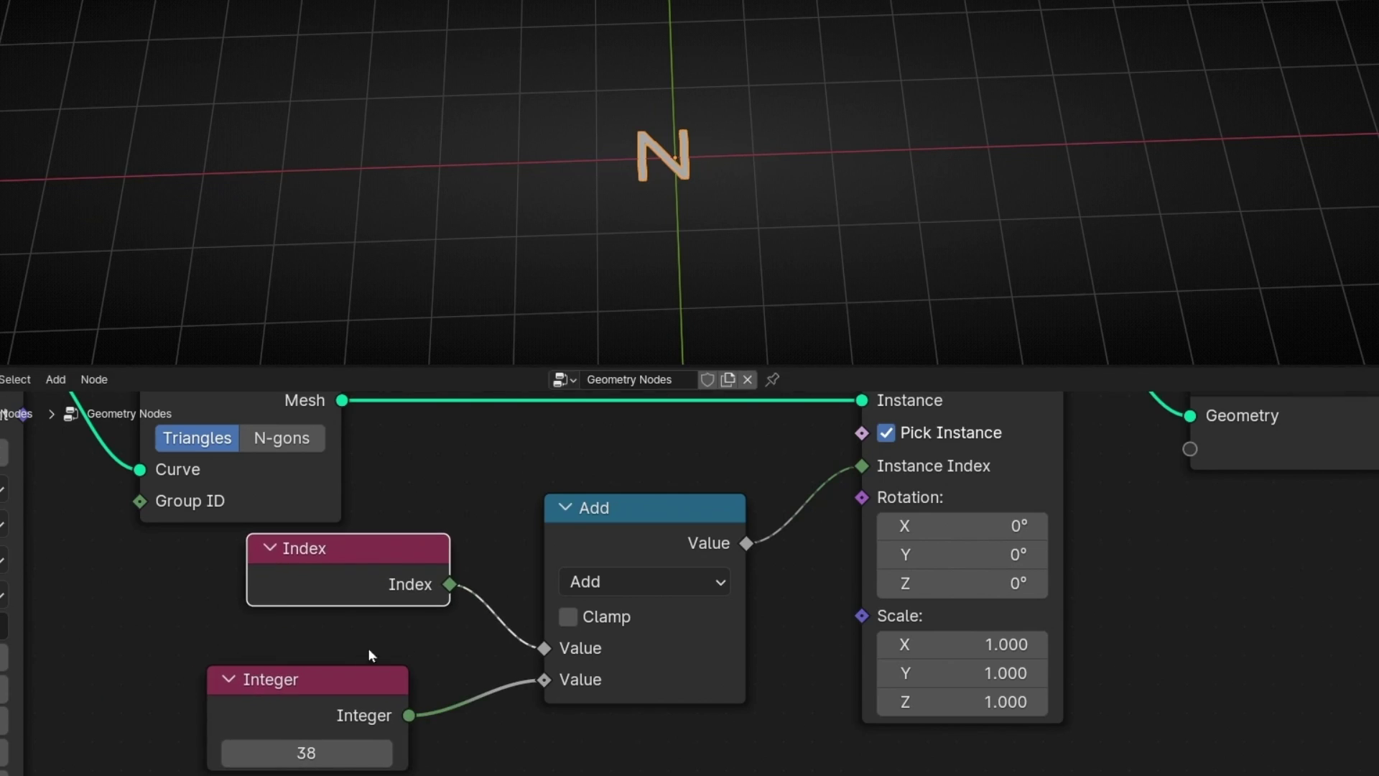
drag(369, 684, 424, 647)
mouse_move(371, 714)
mouse_down()
mouse_move(273, 713)
mouse_move(368, 713)
mouse_up()
key(x)
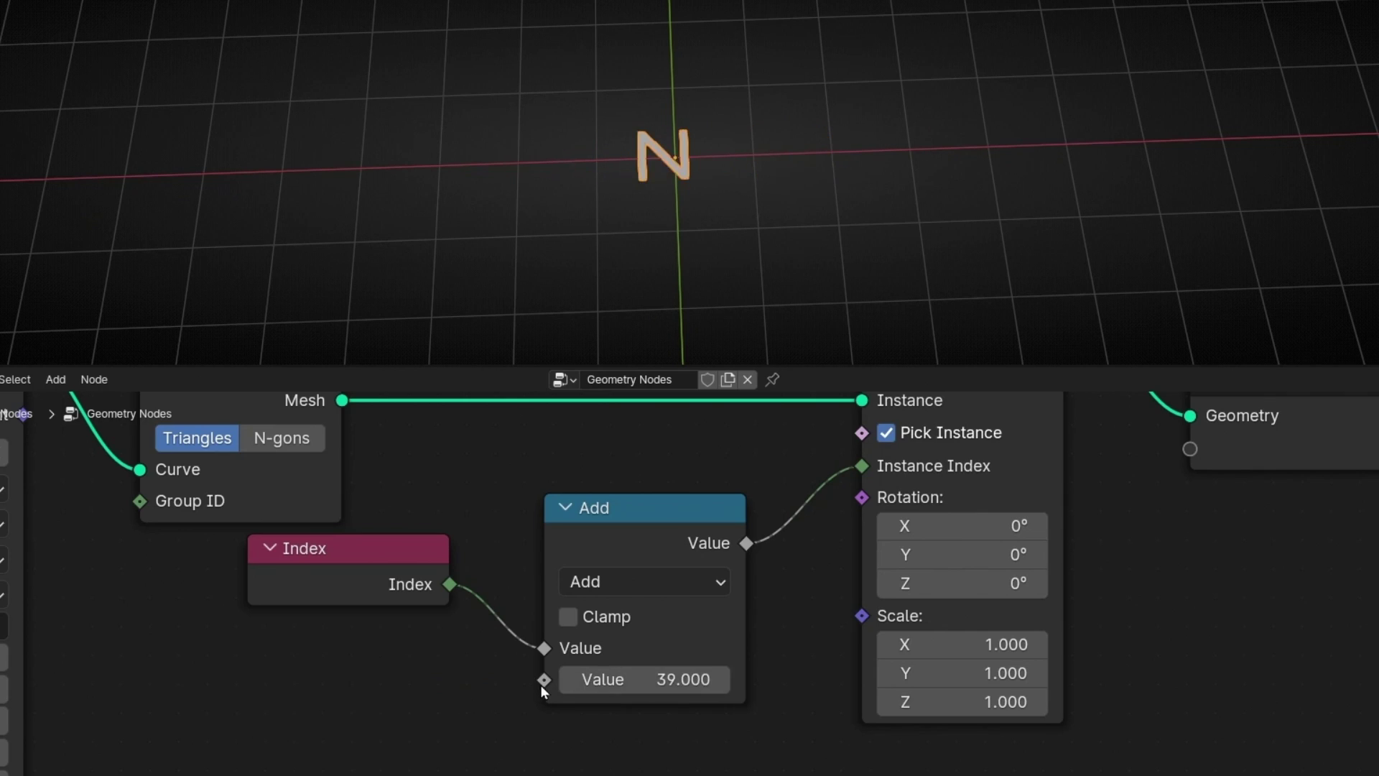
drag(544, 680, 296, 699)
Step: Add a Scene Time node and drive Add's second value from its Frame output
text(scene)
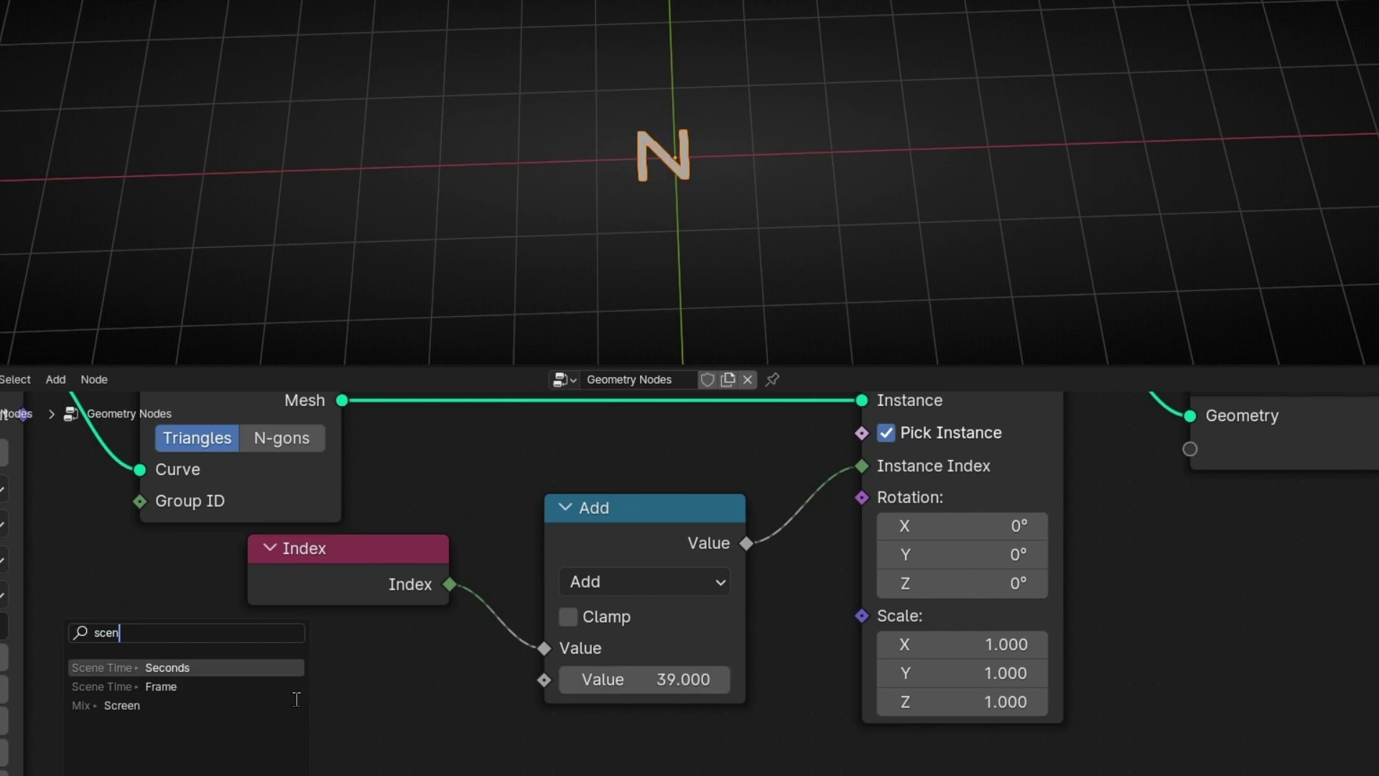
key(Return)
click(416, 670)
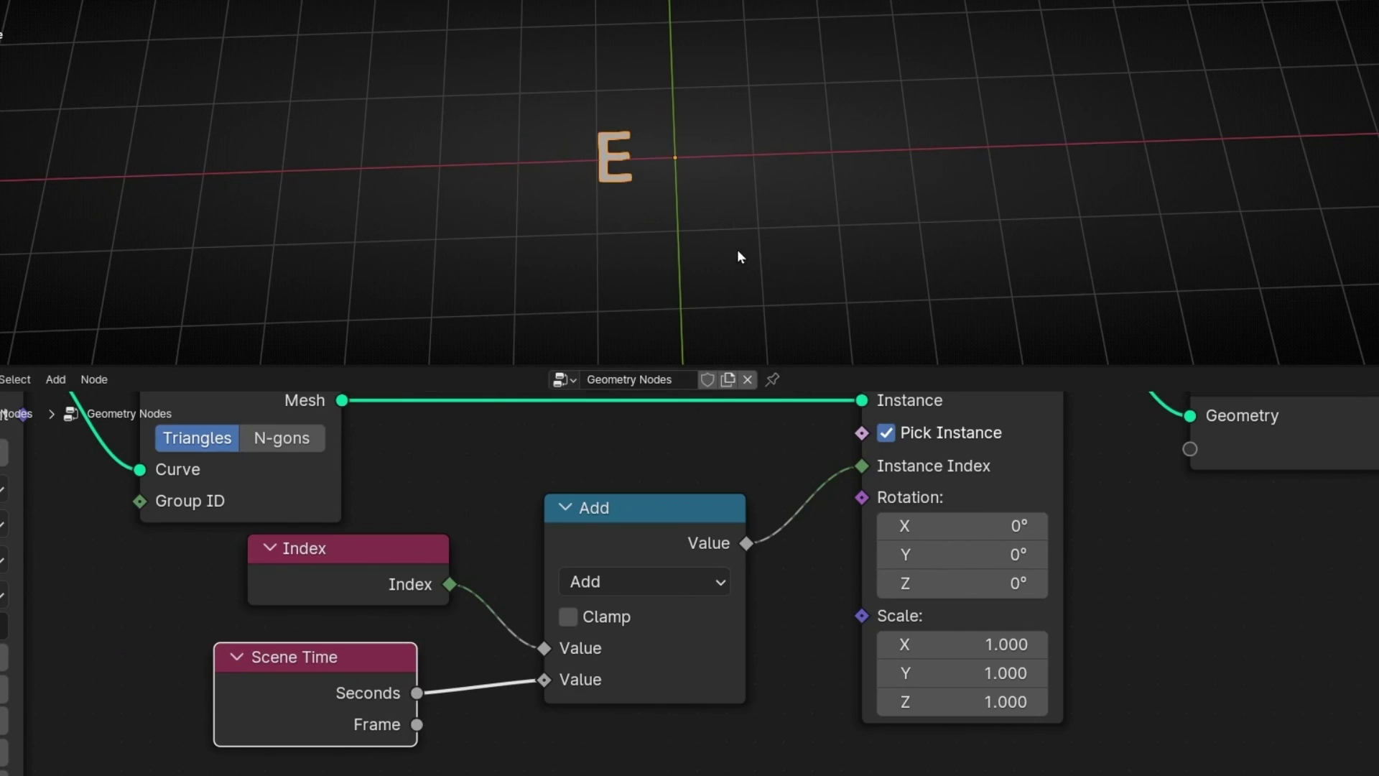
drag(415, 724, 544, 680)
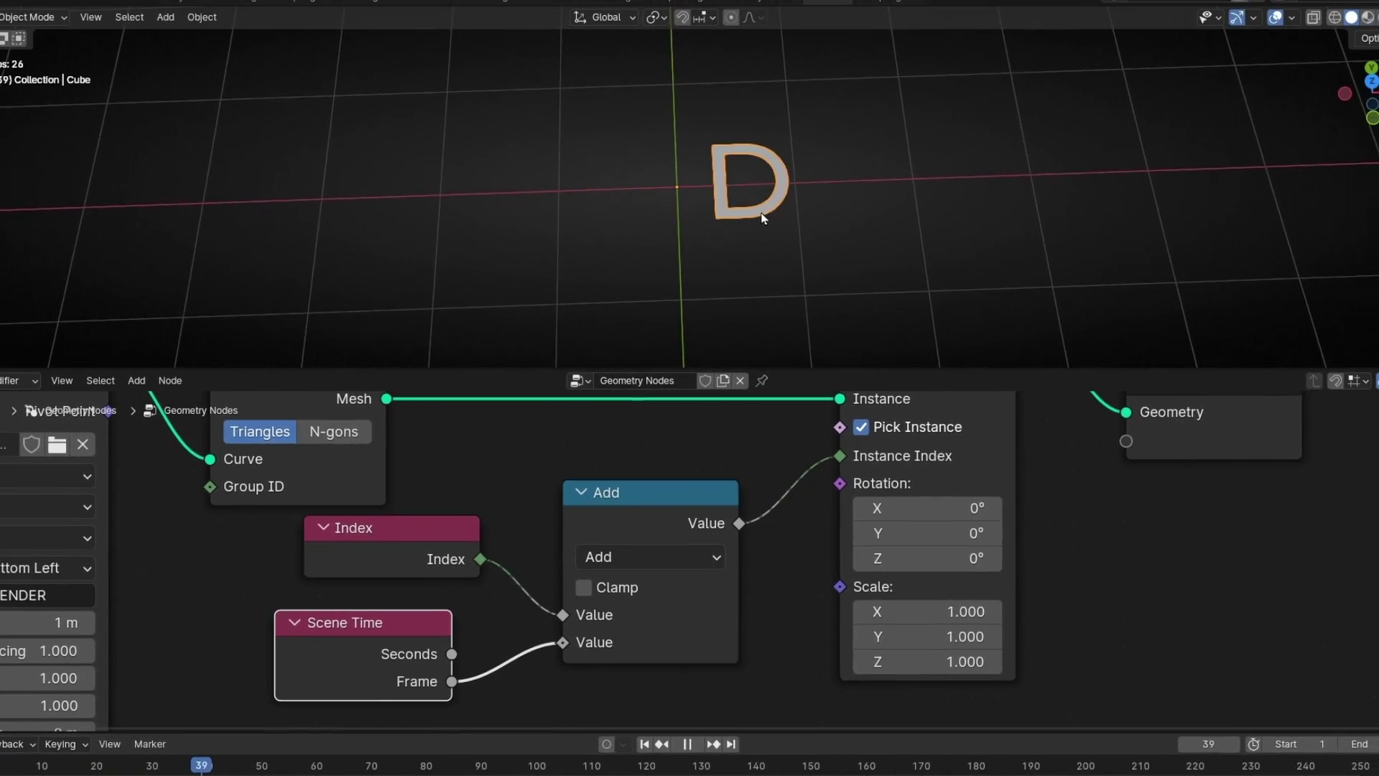
key(KP_7)
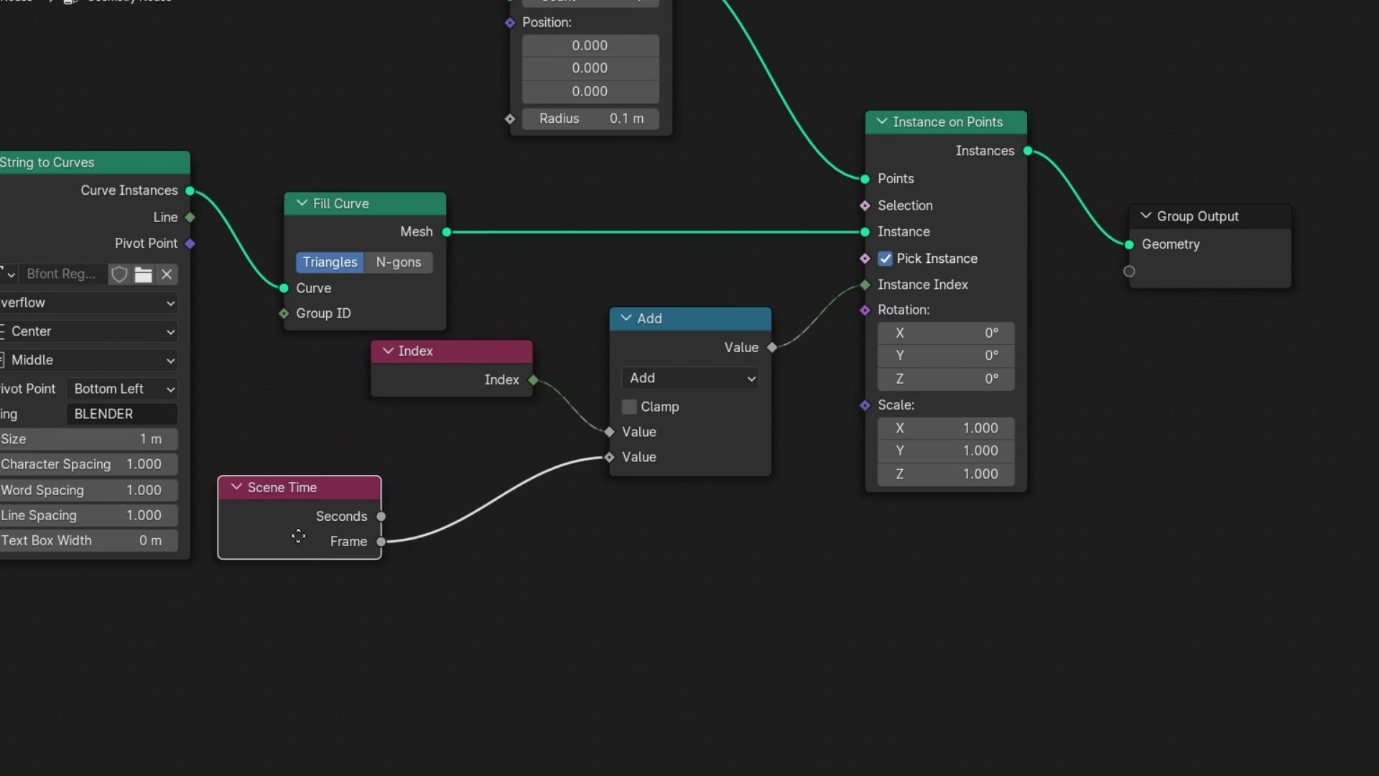
Step: Duplicate the Add node onto the Frame link as a Divide node with divisor 15
click(598, 531)
key(shift+d)
drag(456, 555, 491, 488)
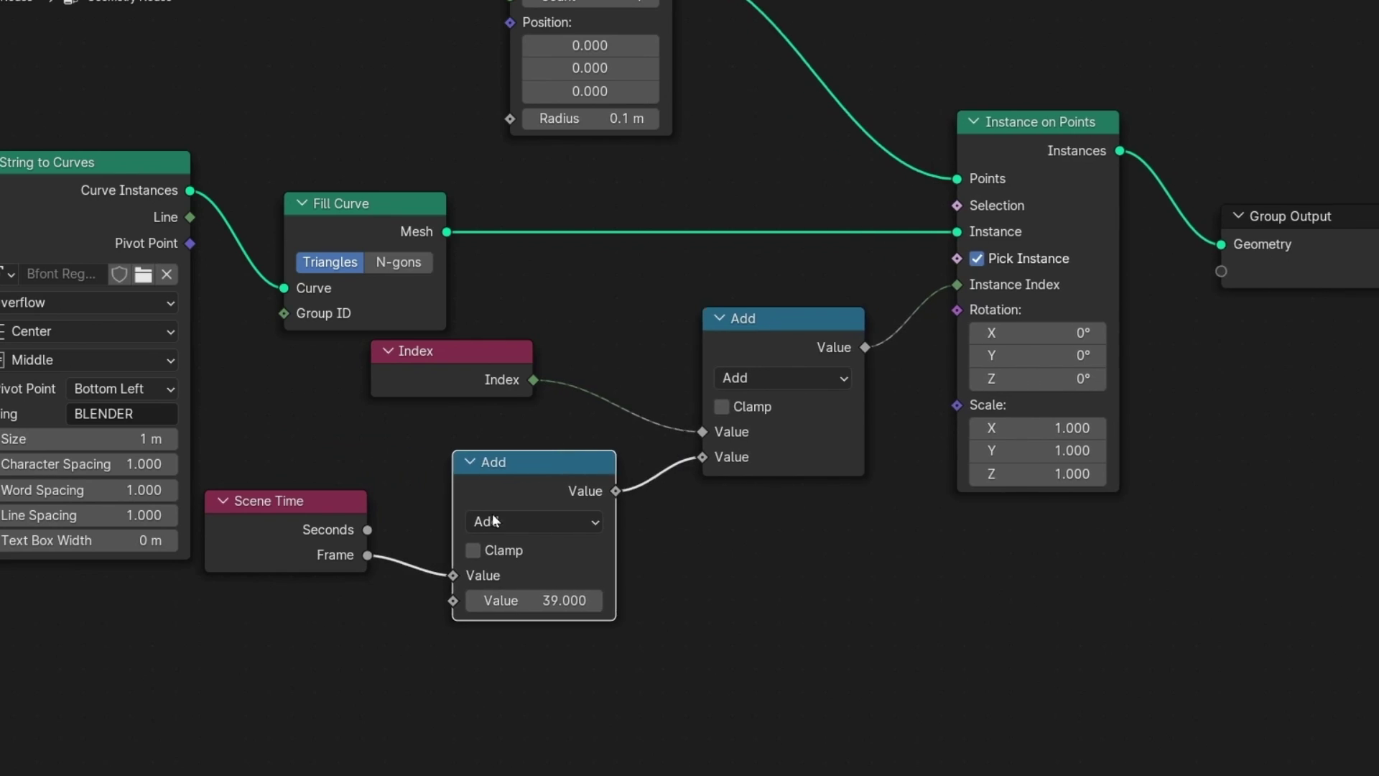
click(503, 520)
click(520, 657)
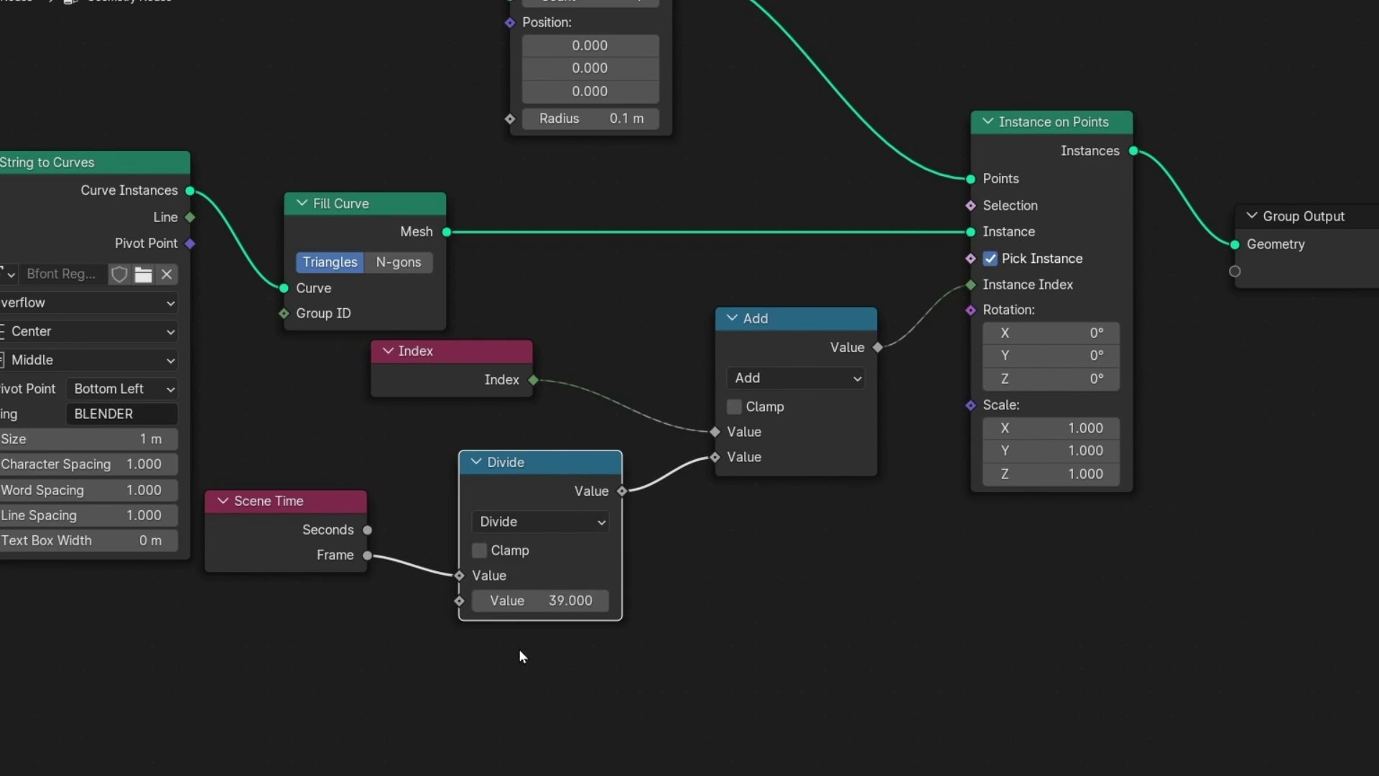
middle_drag(674, 691, 678, 620)
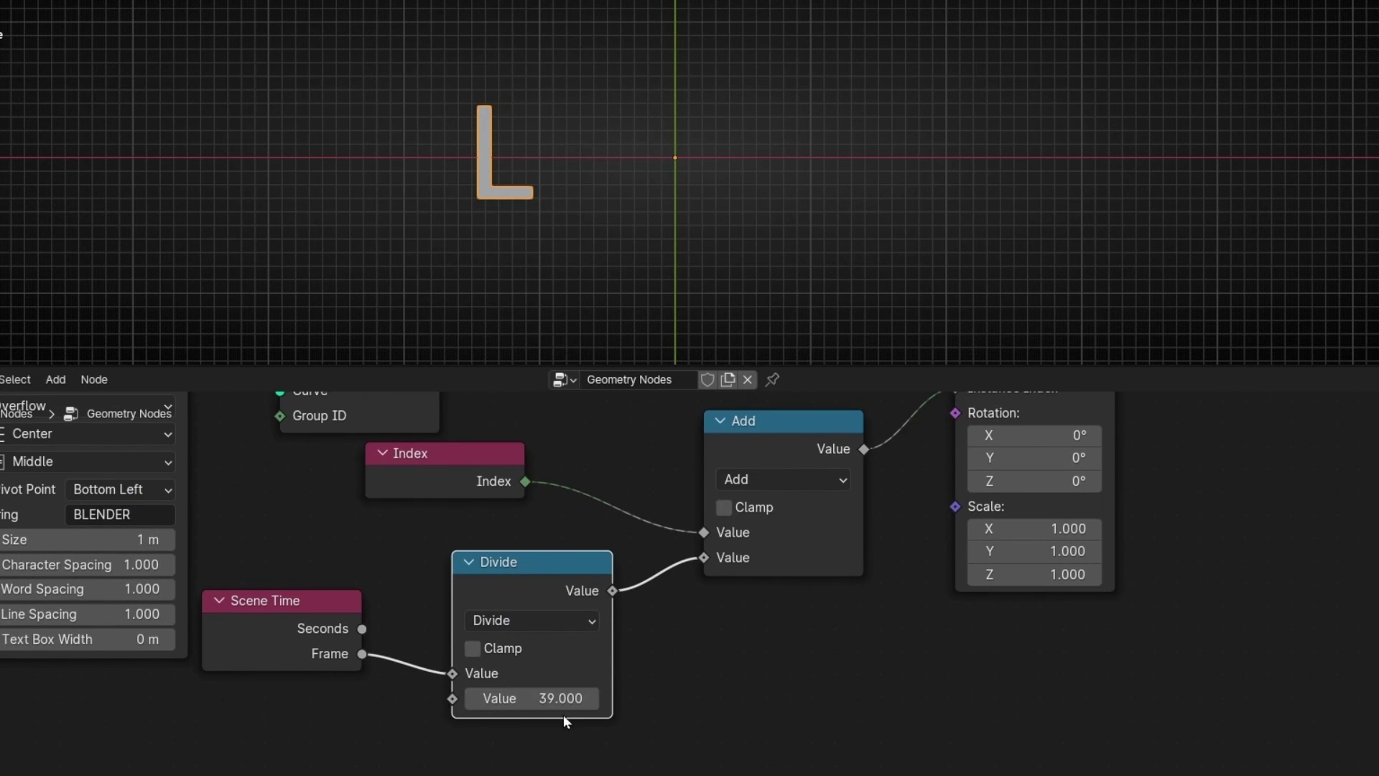
drag(563, 700, 665, 699)
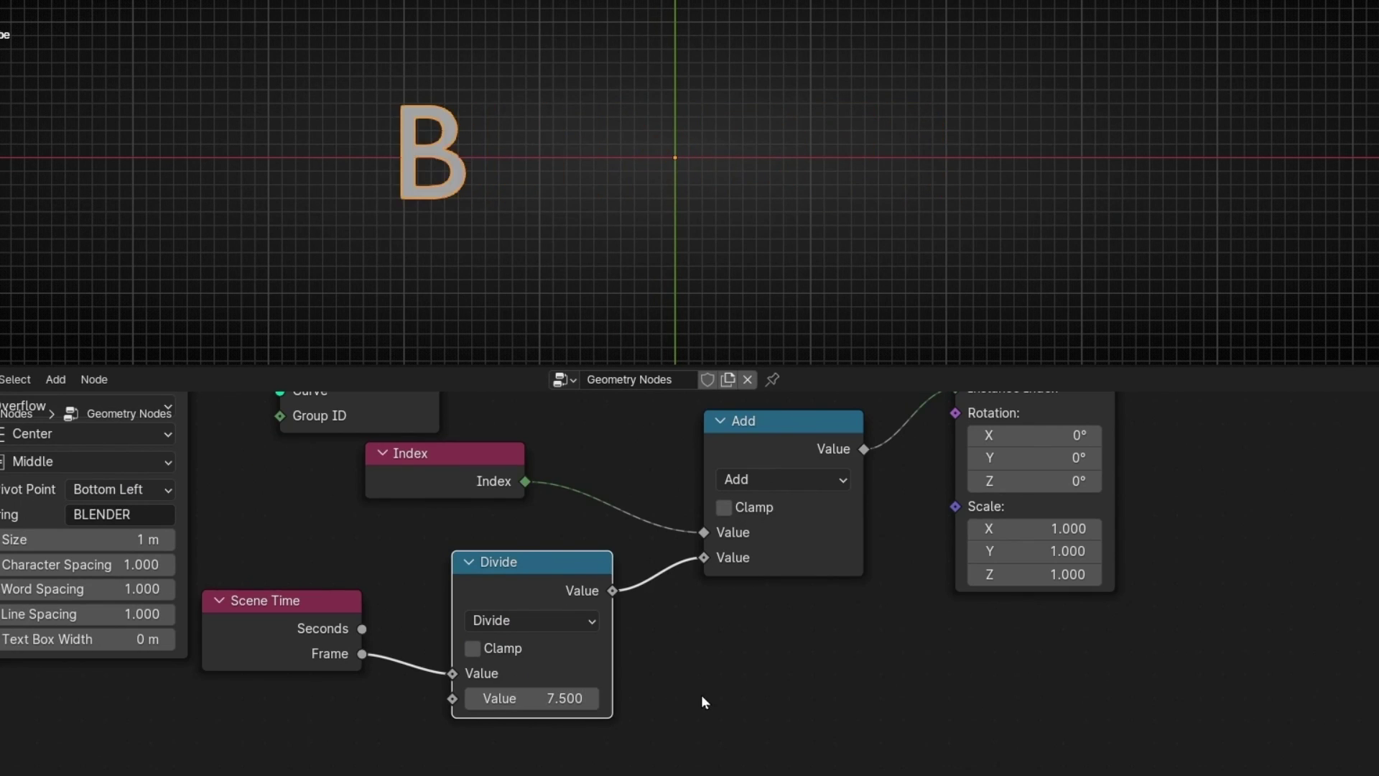
mouse_move(559, 696)
mouse_down()
mouse_move(513, 697)
mouse_move(563, 697)
mouse_up()
right_click(545, 697)
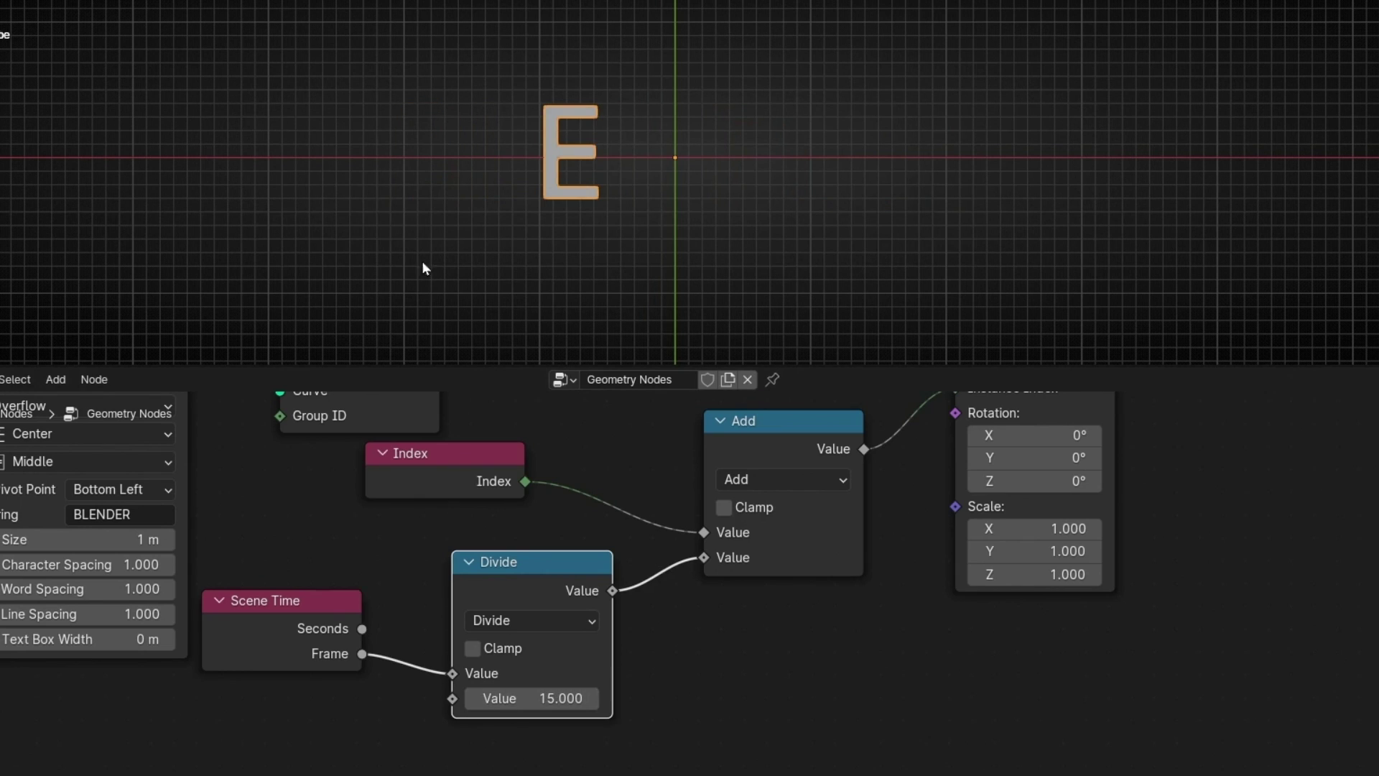
scroll(639, 573, down, 3)
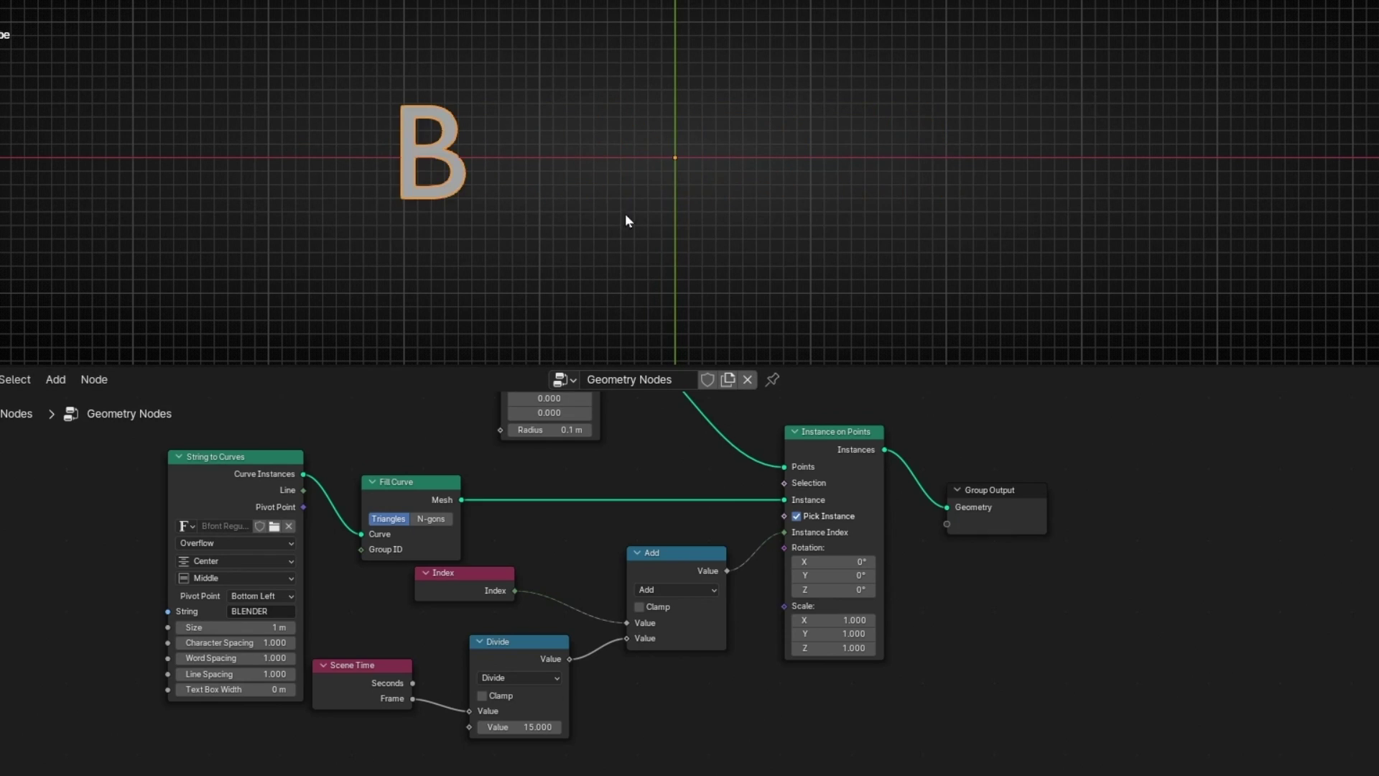
Step: Delete the Index and Add nodes and cut the Divide link to Instance Index
click(467, 567)
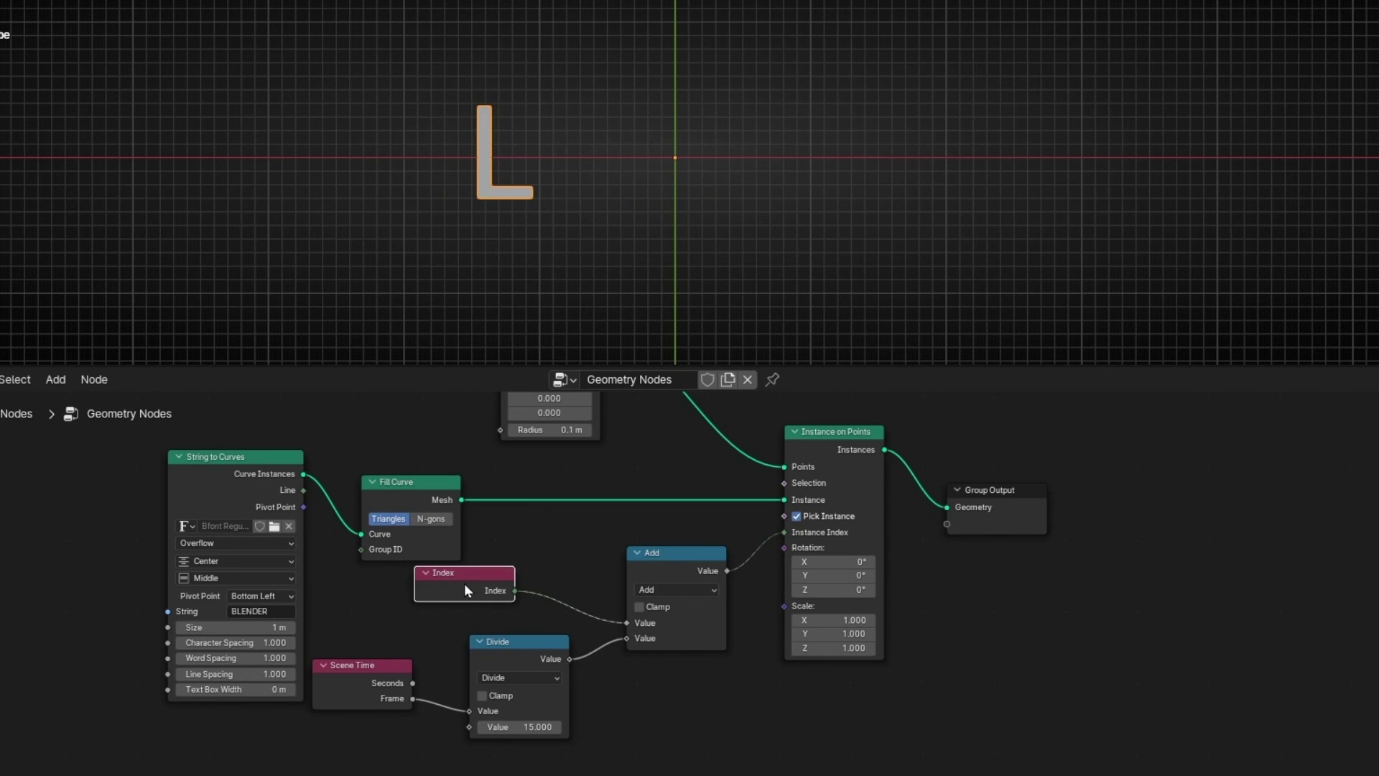
key(x)
click(675, 567)
key(ctrl+x)
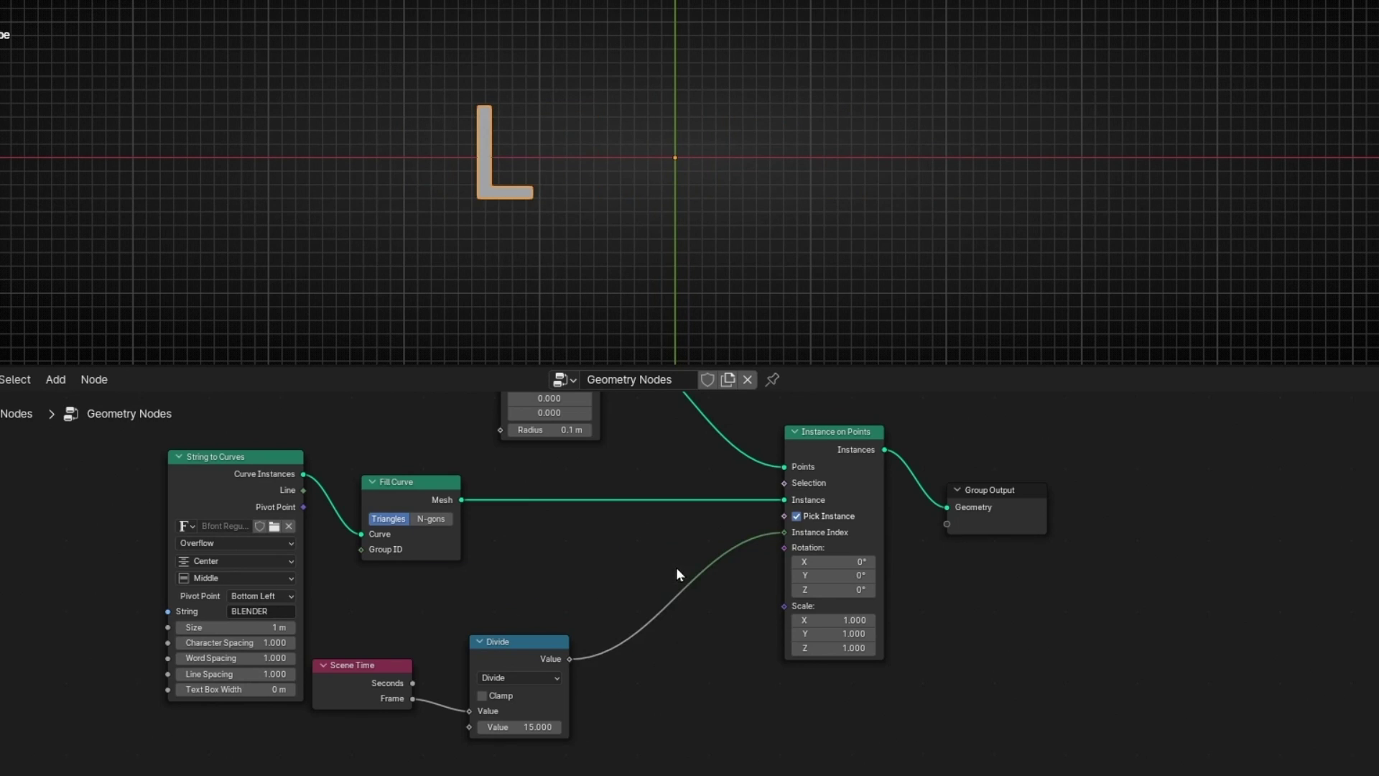
ctrl+right_drag(631, 554, 693, 699)
Step: Add an integer Random Value node feeding Instance Index and try a few seeds
drag(784, 533, 658, 533)
text(random)
key(Return)
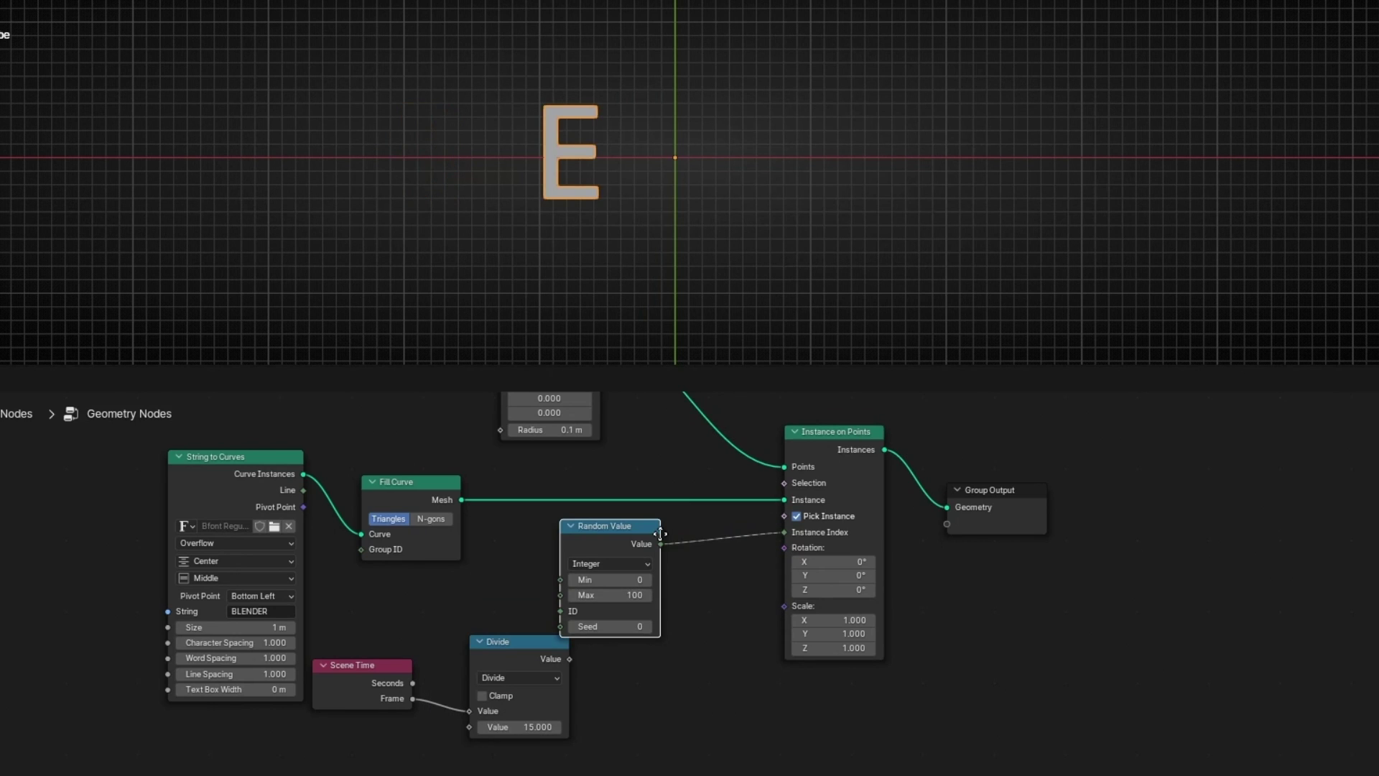
click(730, 552)
scroll(672, 602, up, 3)
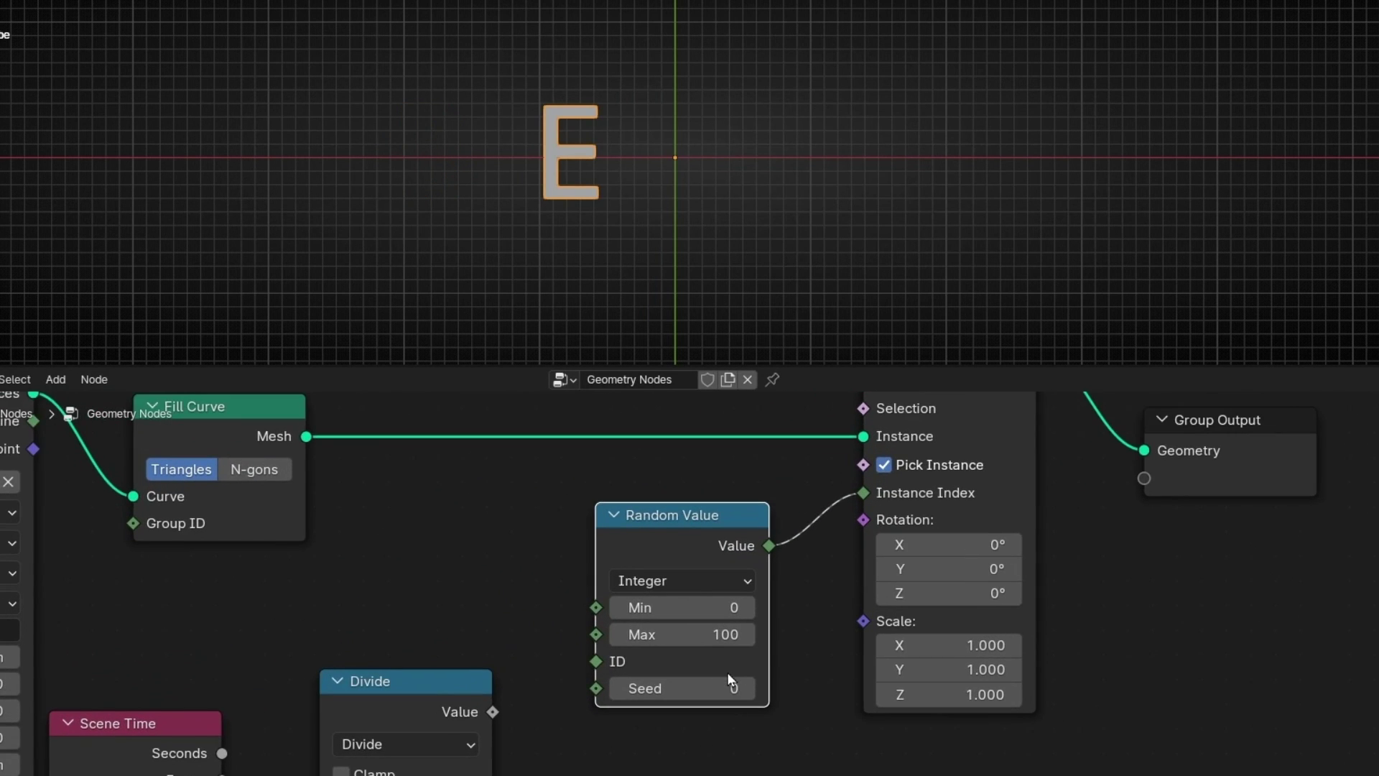
middle_drag(510, 619, 484, 578)
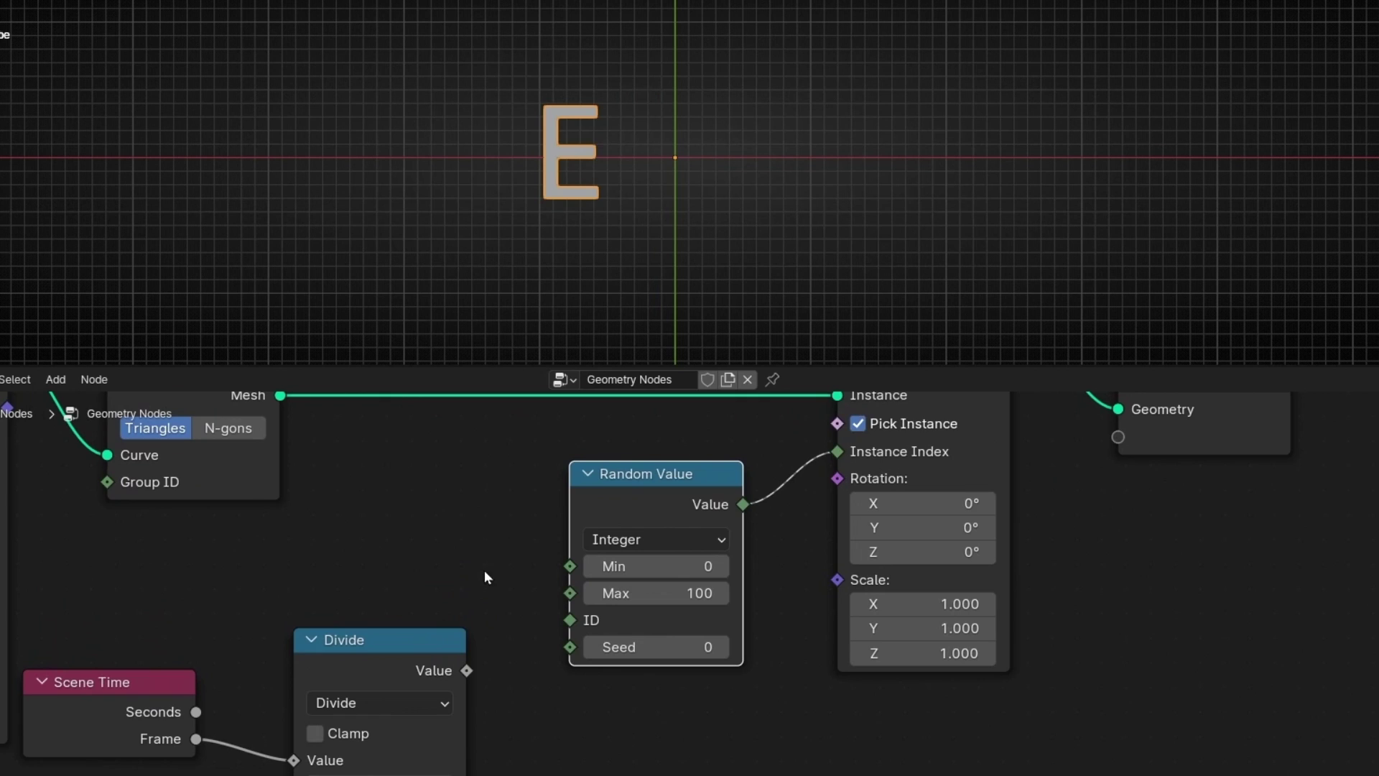
drag(635, 655, 662, 647)
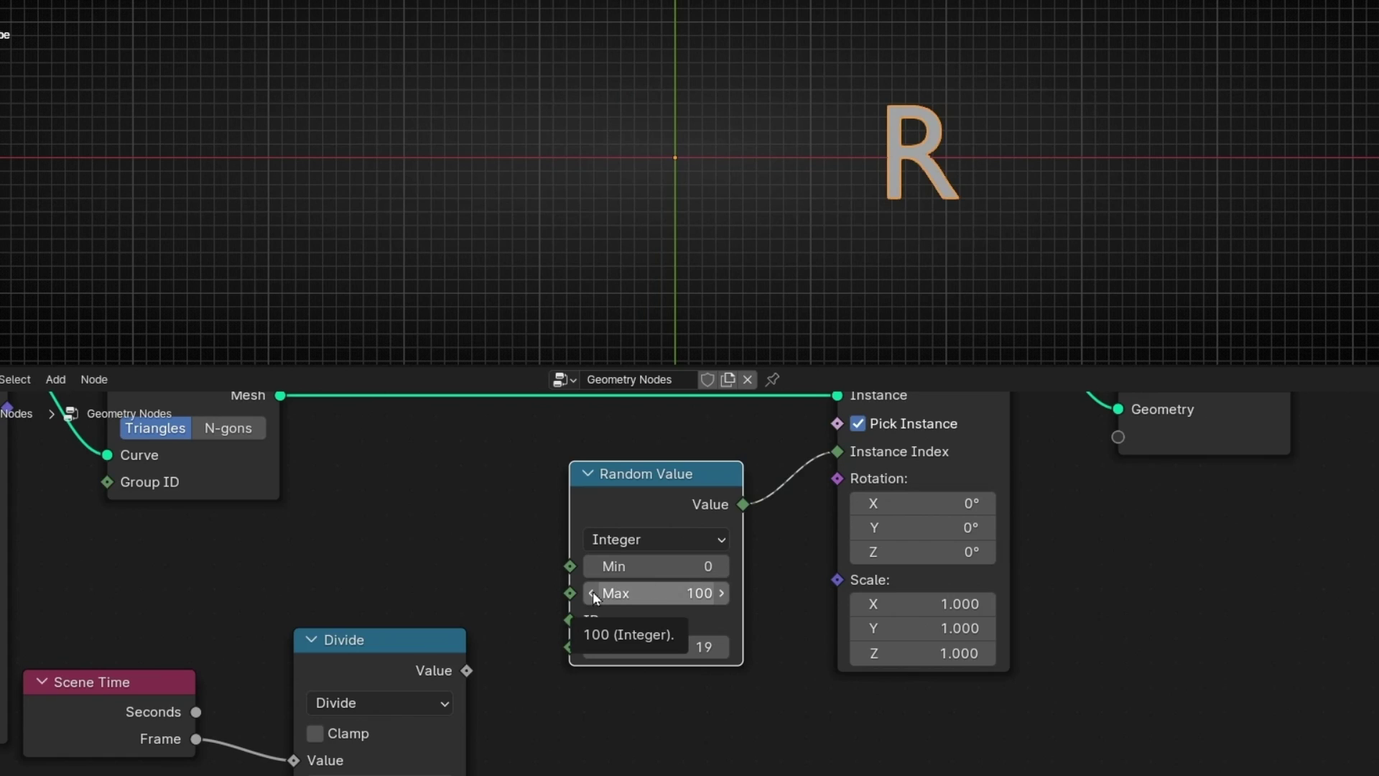
Step: Set the Random Value range to Min 0, Max 6 with Seed 59, showing 'L'
click(674, 593)
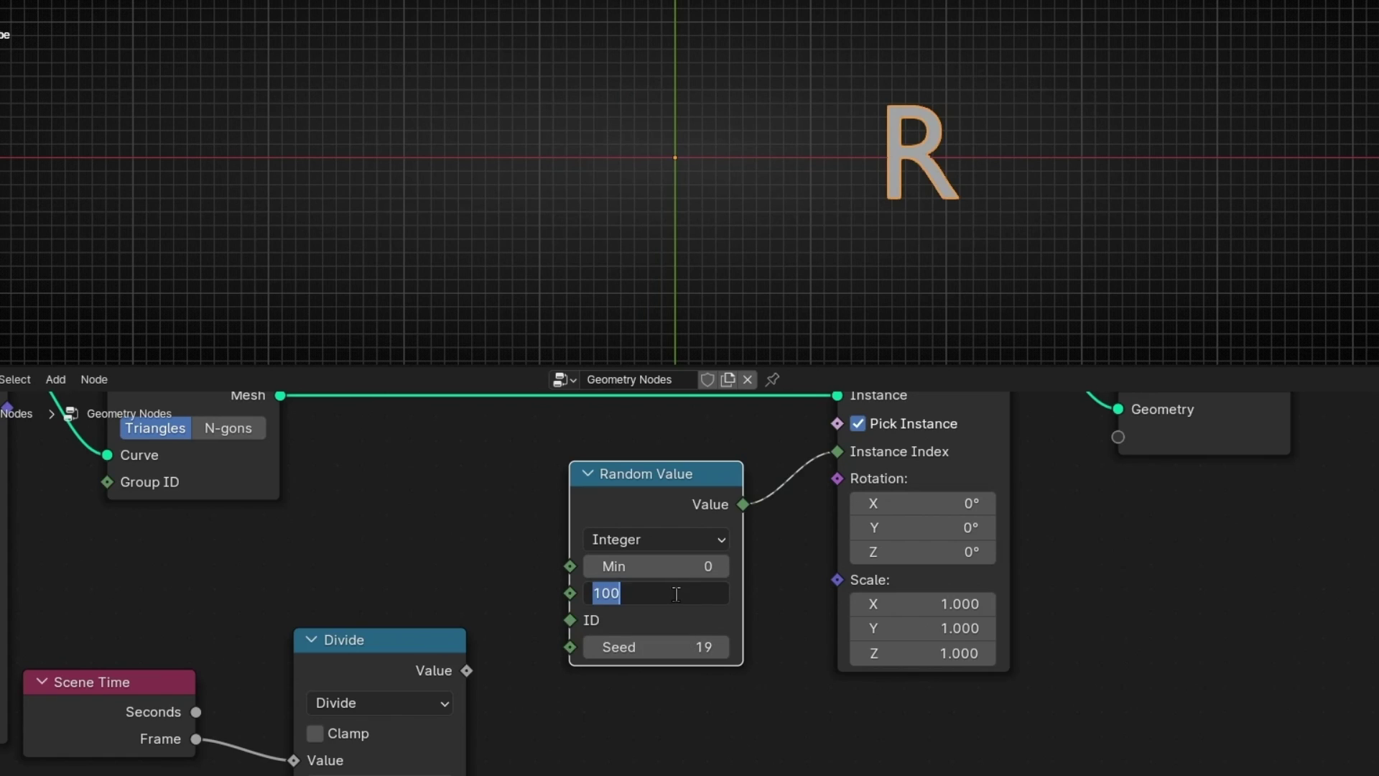
text(7)
key(Return)
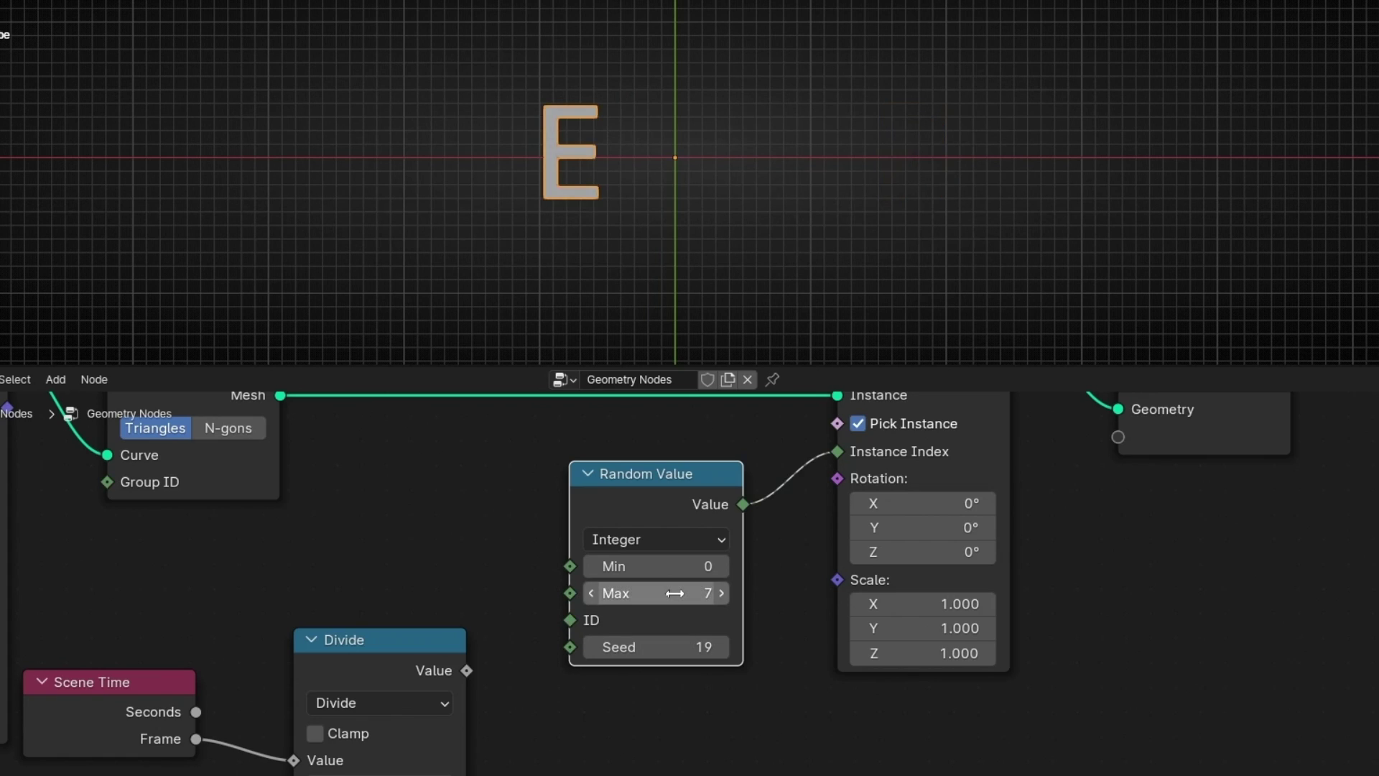
click(674, 593)
key(Return)
mouse_move(631, 652)
mouse_down()
mouse_move(740, 651)
mouse_move(657, 651)
mouse_up()
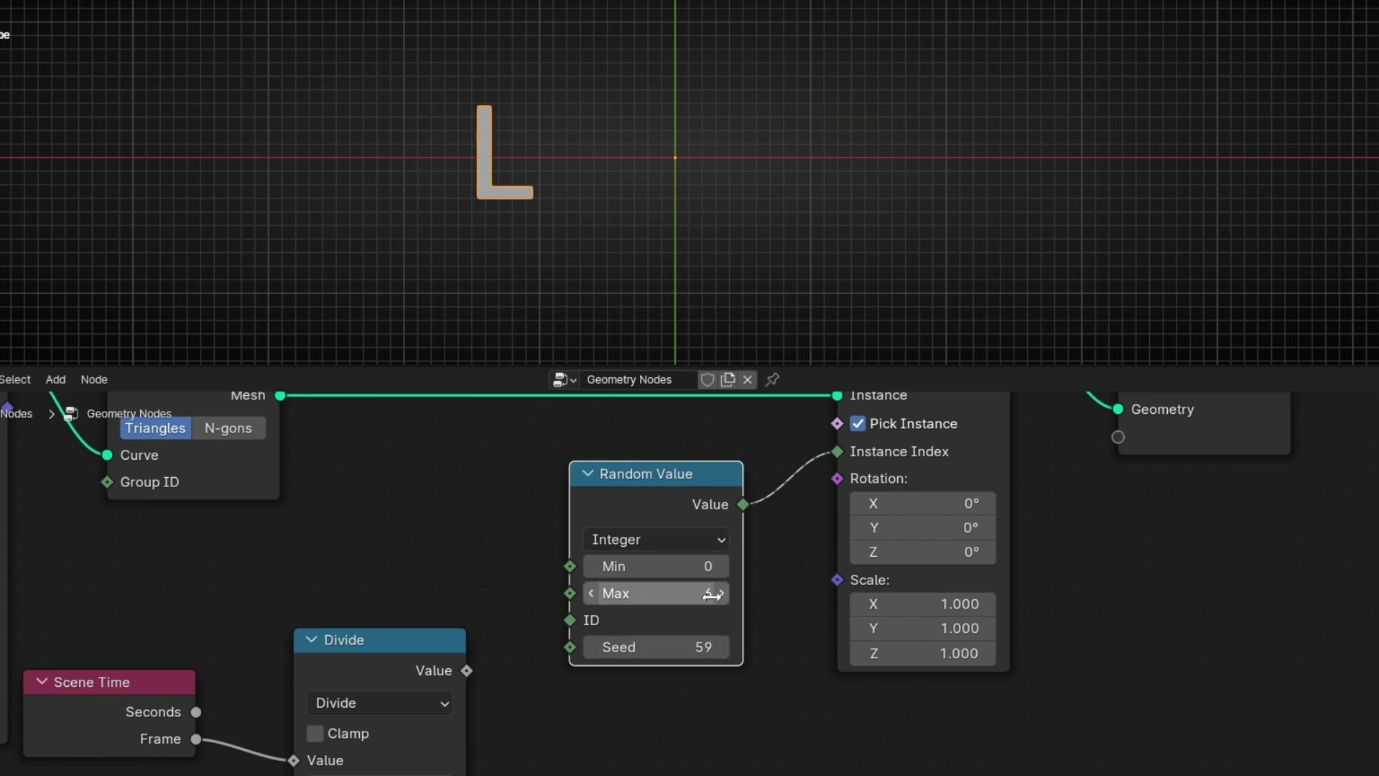
drag(649, 593, 761, 593)
drag(635, 647, 606, 647)
key(ctrl+z)
key(ctrl+z)
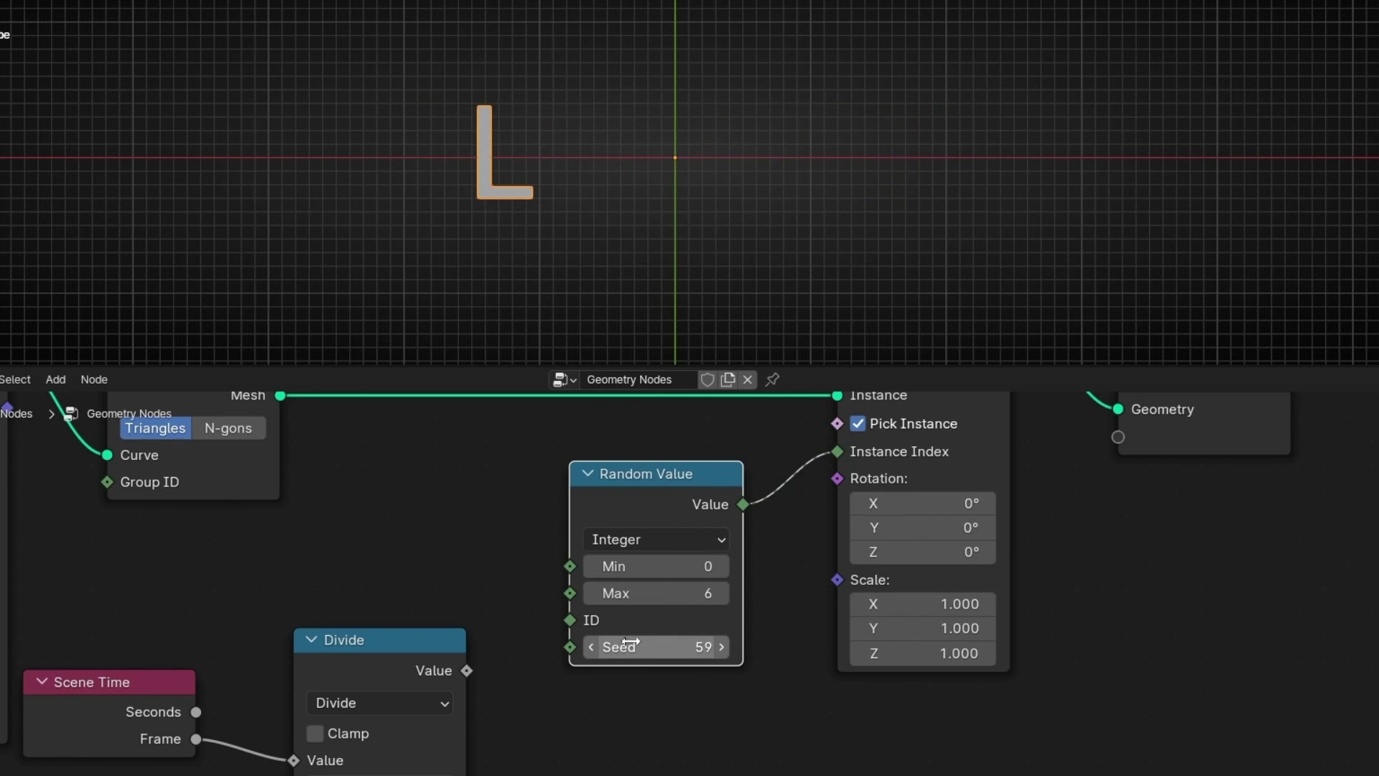
Step: Connect the Divide output to Random Value's Seed and set Divide's divisor to -0.500
drag(420, 639, 419, 576)
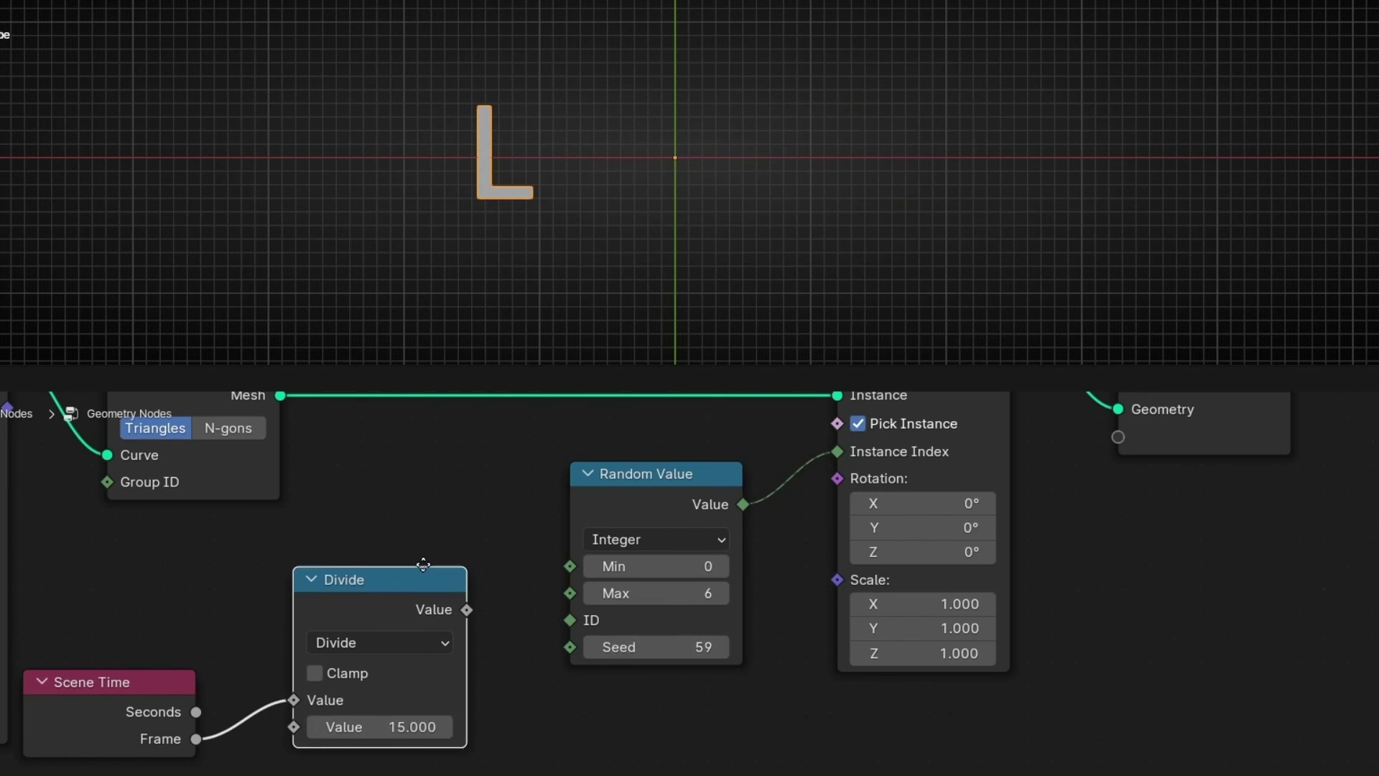
middle_drag(242, 603, 268, 571)
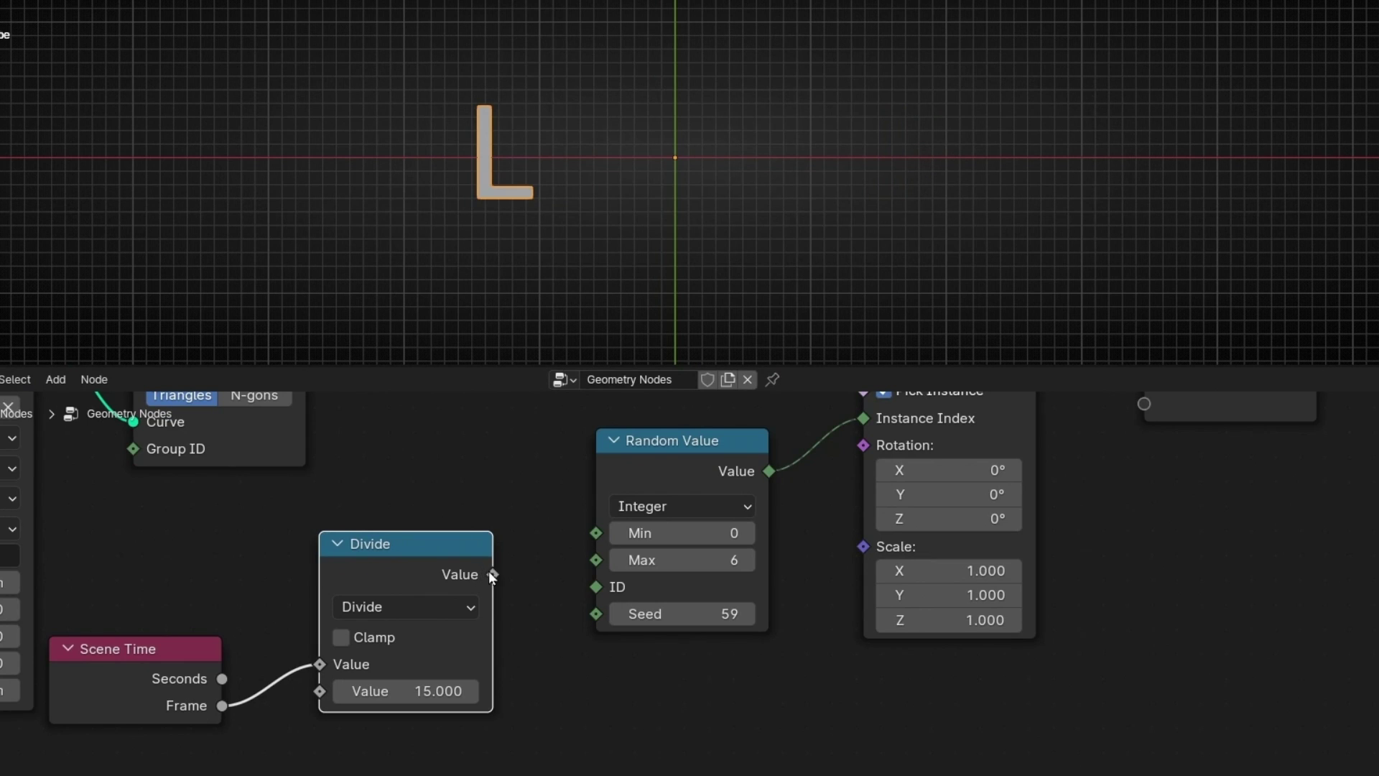
drag(594, 611, 596, 614)
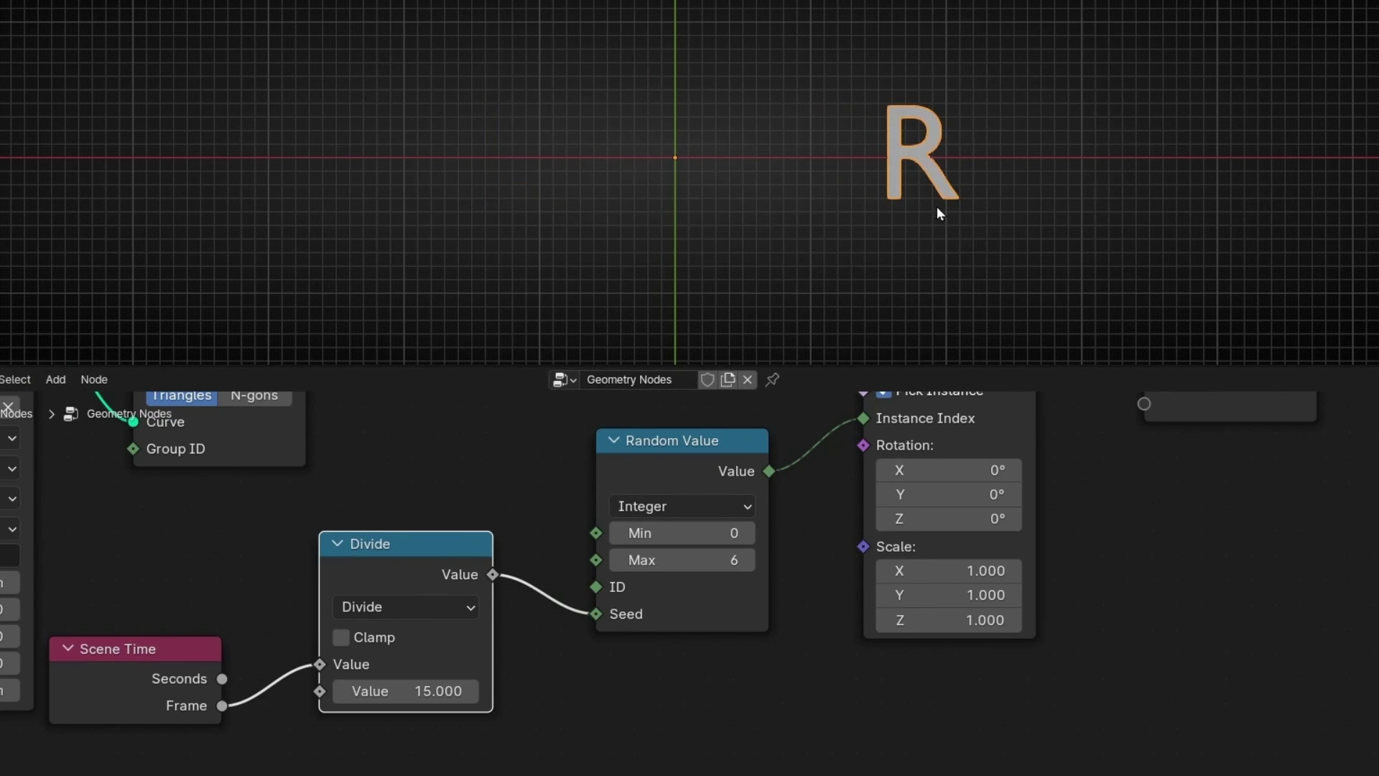
mouse_move(439, 691)
mouse_down()
mouse_move(357, 691)
mouse_move(435, 693)
mouse_move(417, 691)
mouse_up()
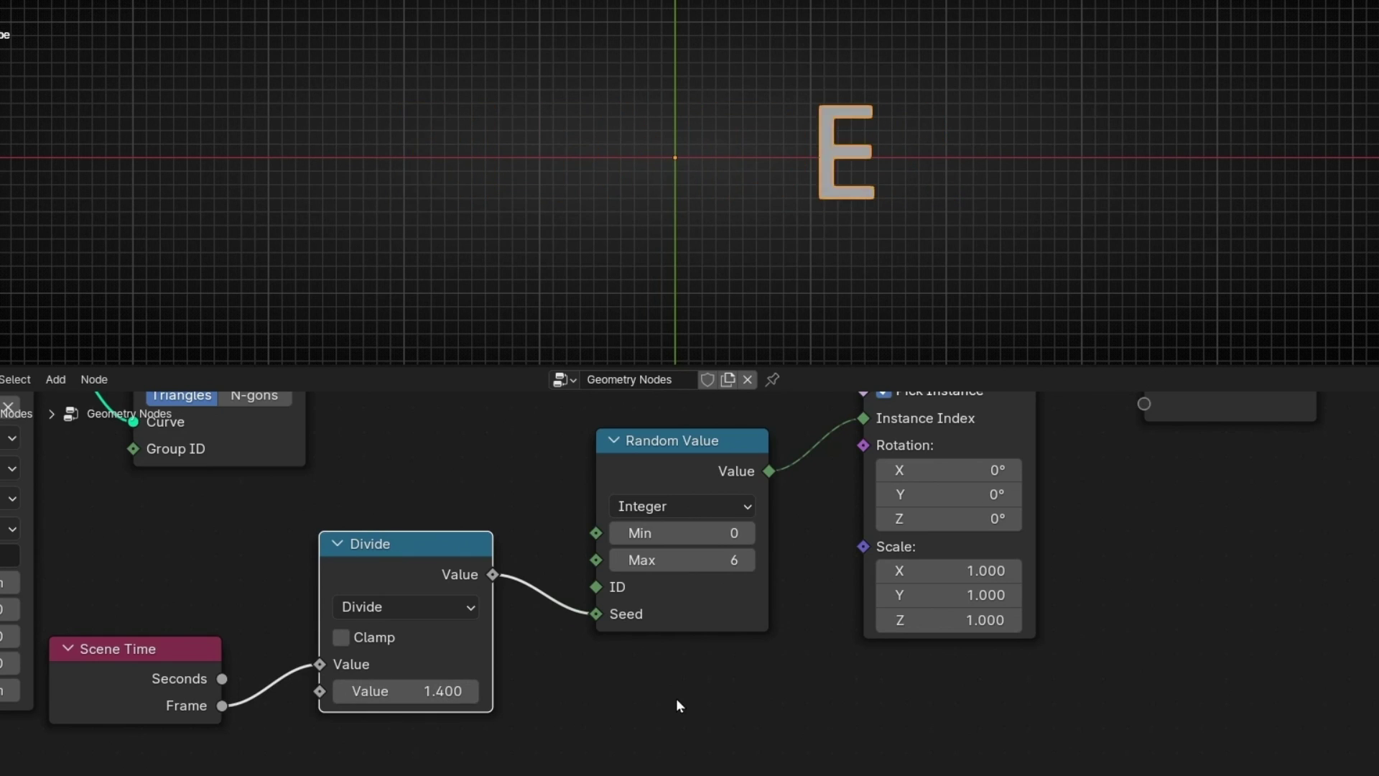
drag(431, 691, 404, 691)
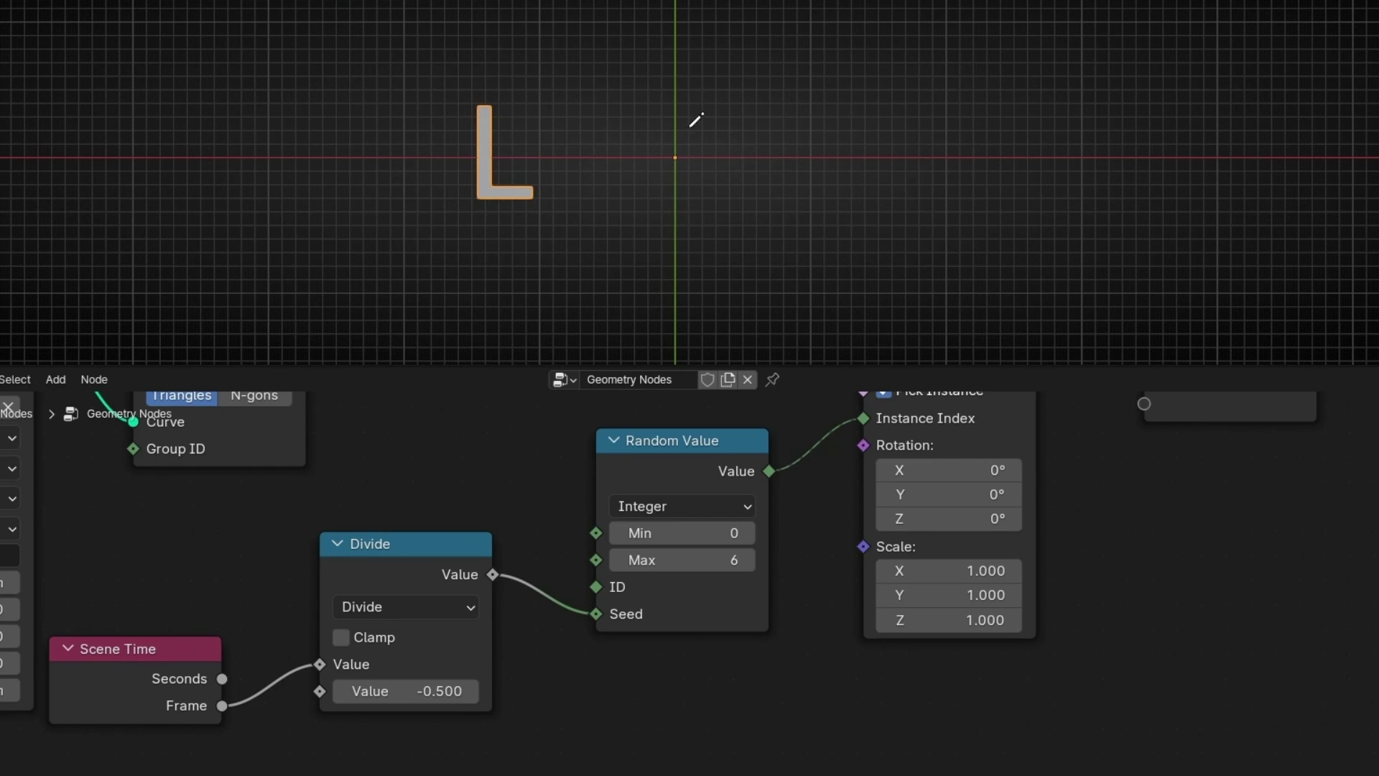
Step: Draw annotation marks around the origin and letter in the viewport, then erase them
mouse_move(644, 129)
mouse_down()
mouse_move(700, 170)
mouse_move(691, 105)
mouse_up()
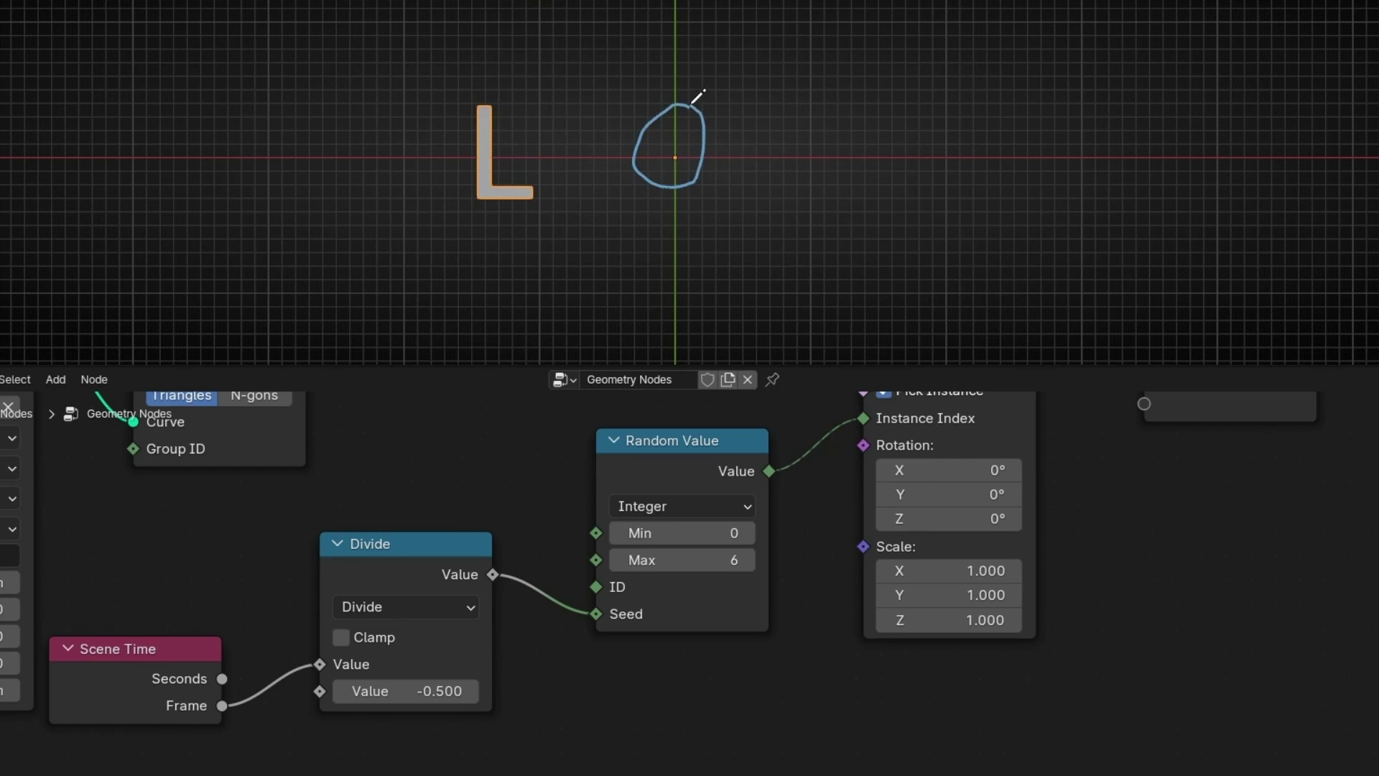
drag(382, 131, 382, 173)
drag(788, 170, 786, 172)
drag(874, 124, 889, 188)
drag(943, 135, 974, 177)
mouse_move(993, 179)
right_down()
mouse_move(82, 147)
mouse_move(1083, 87)
right_up()
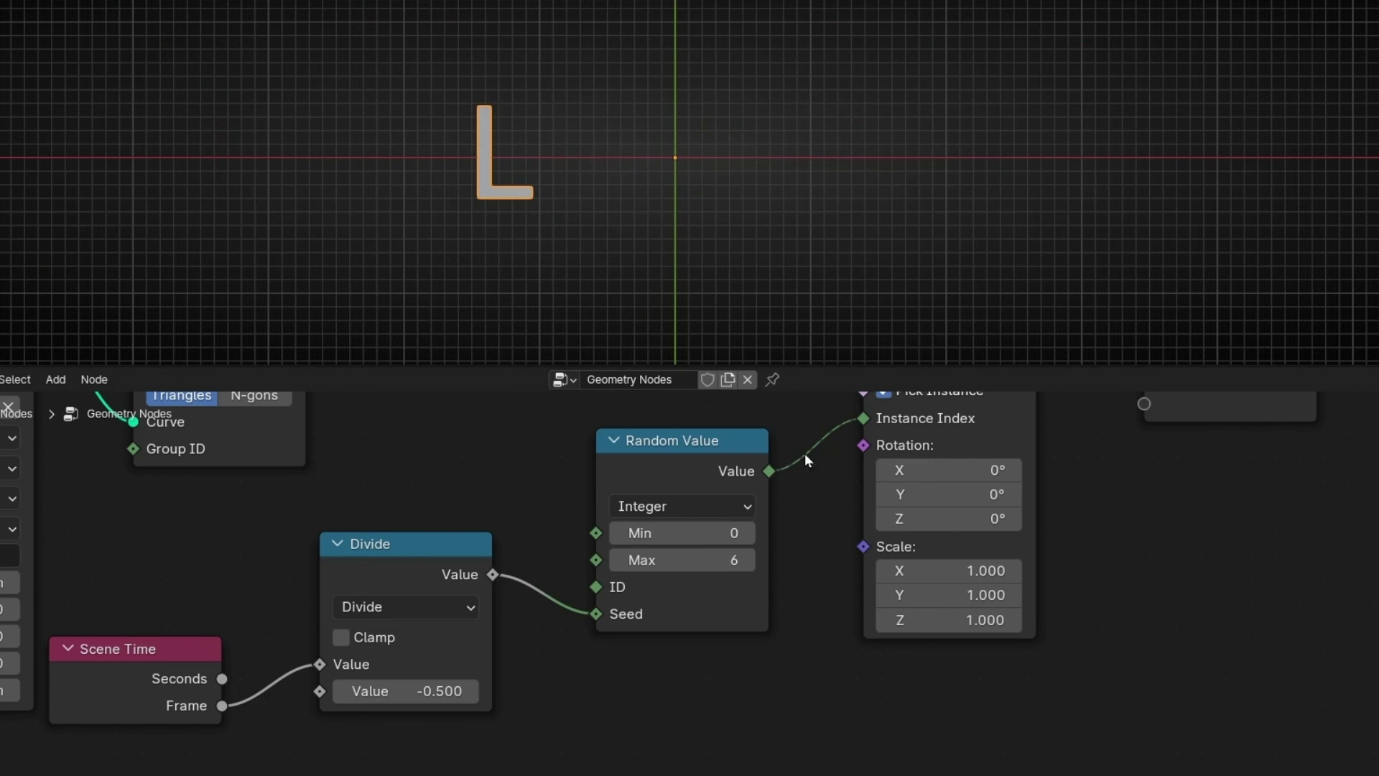
Step: Move the String to Curves and Fill Curve nodes to the left
scroll(722, 568, down, 2)
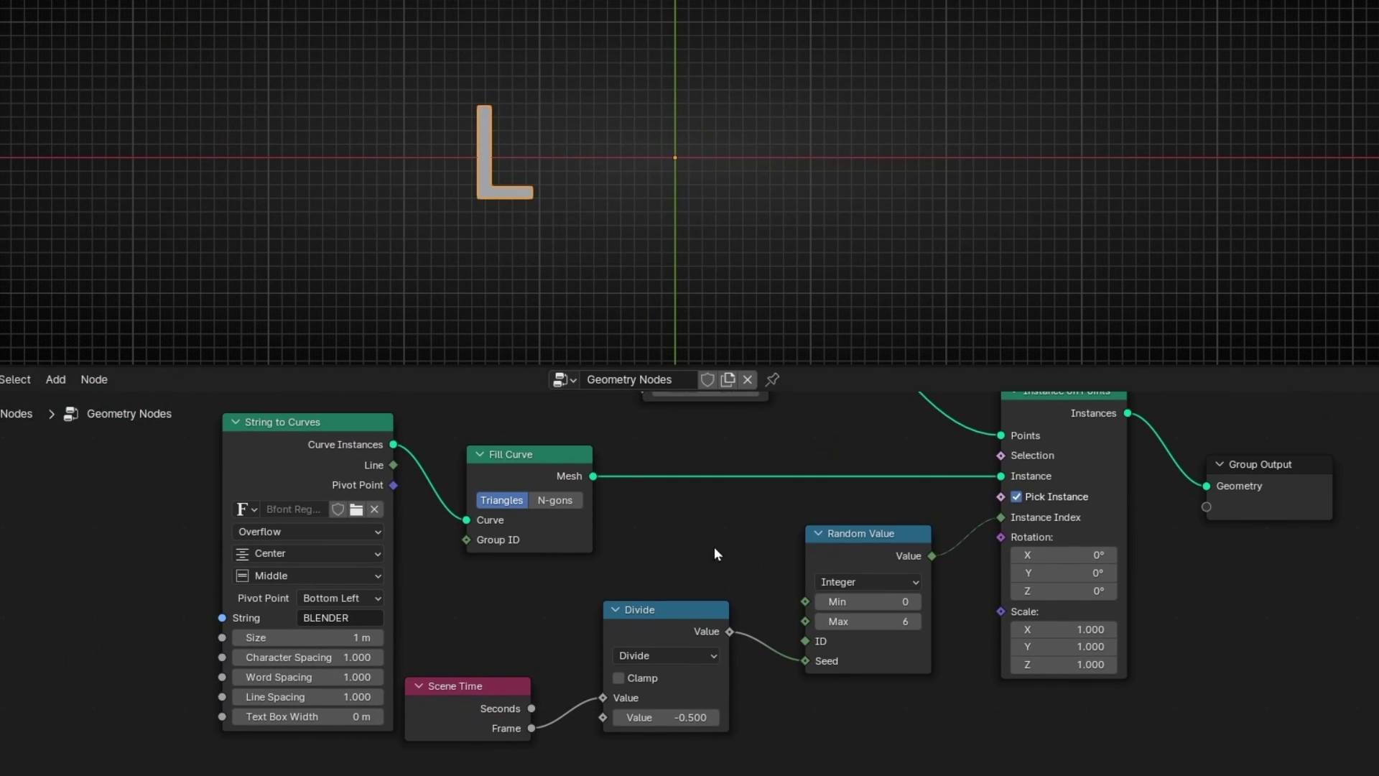
drag(317, 461, 183, 468)
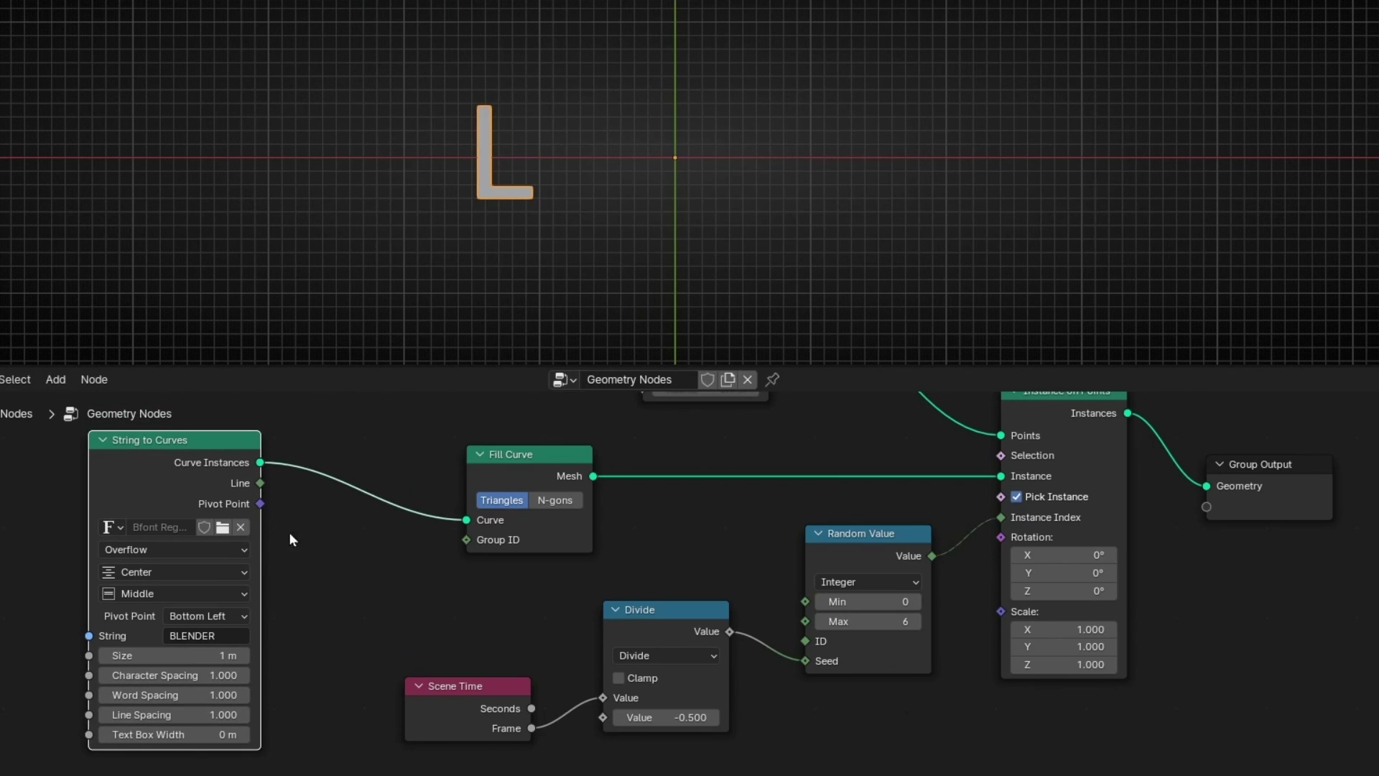
drag(512, 468, 410, 467)
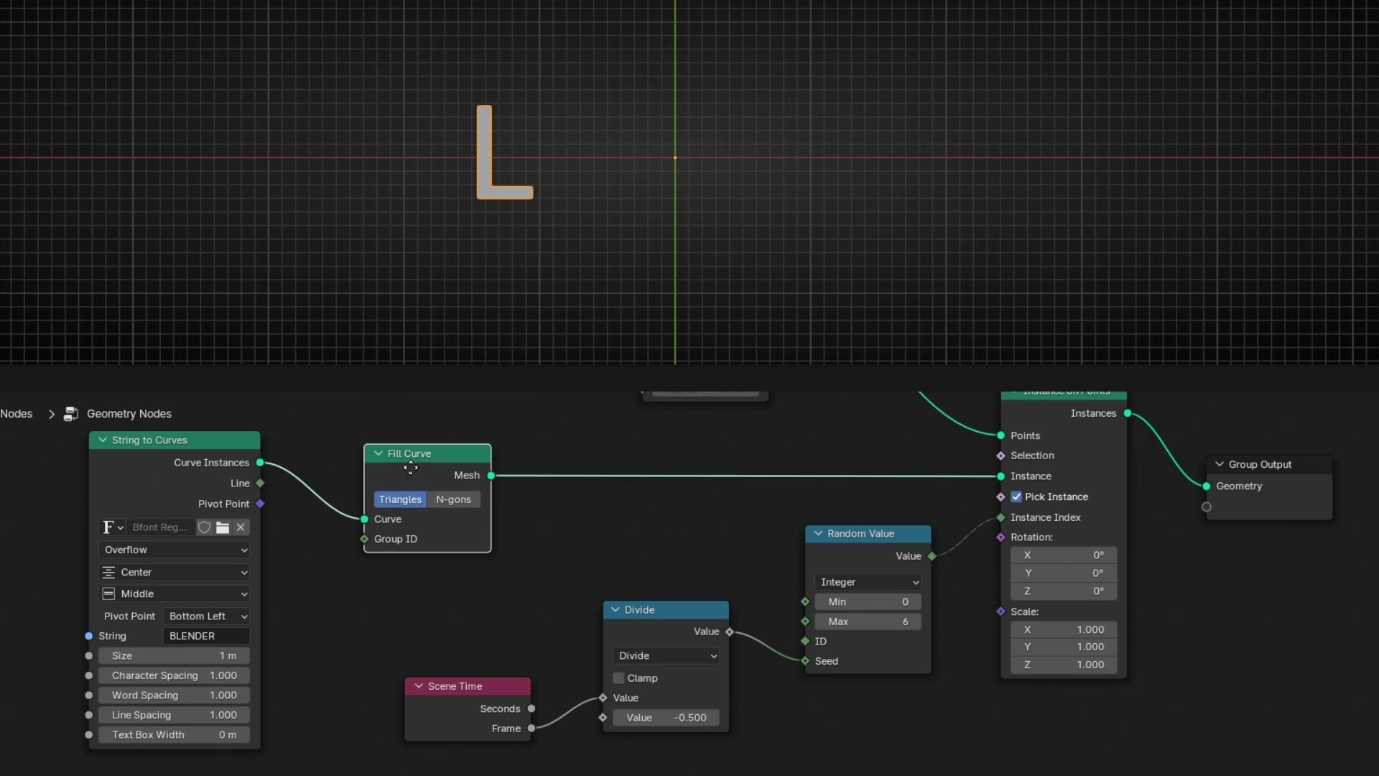
scroll(623, 558, down, 2)
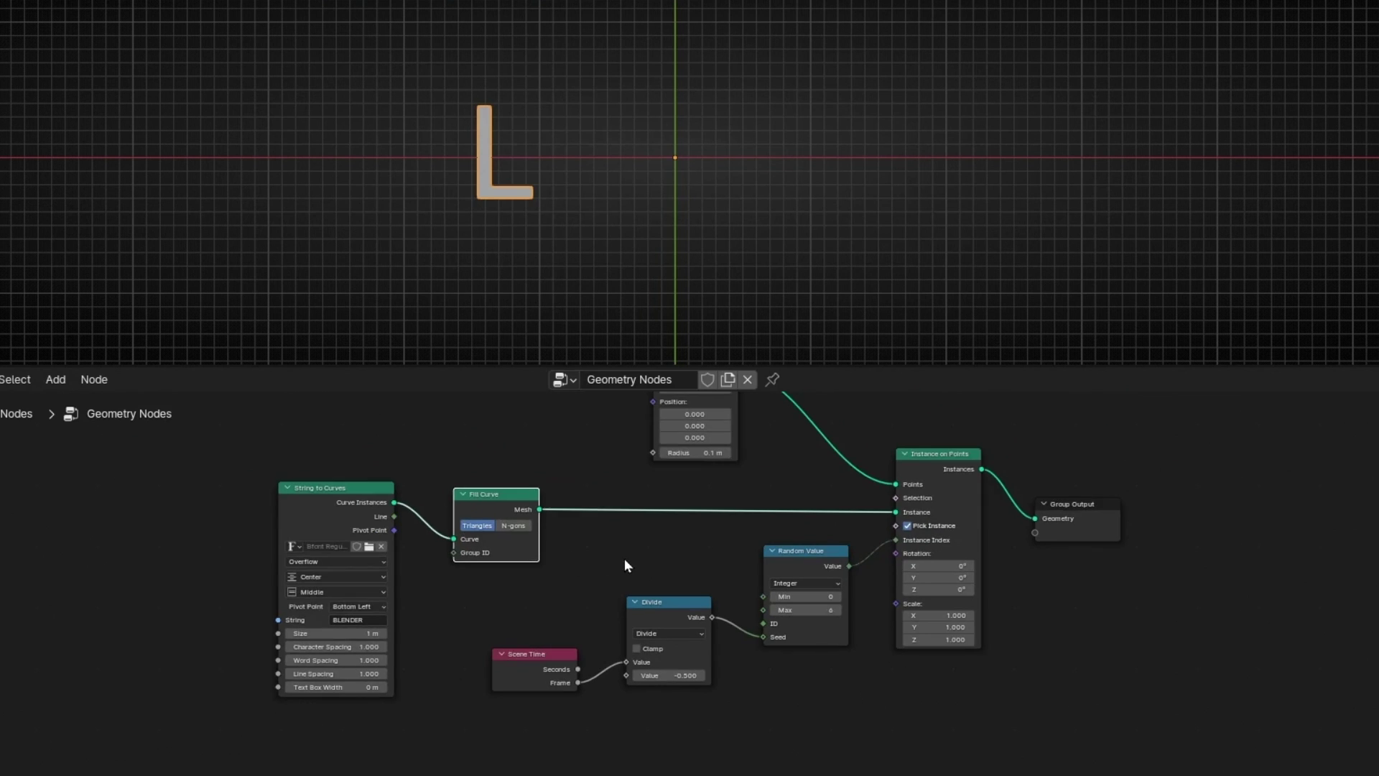
Step: Maximize the node editor and move Scene Time, Divide and Random Value further down
key(ctrl+space)
drag(241, 374, 607, 428)
key(g)
click(467, 422)
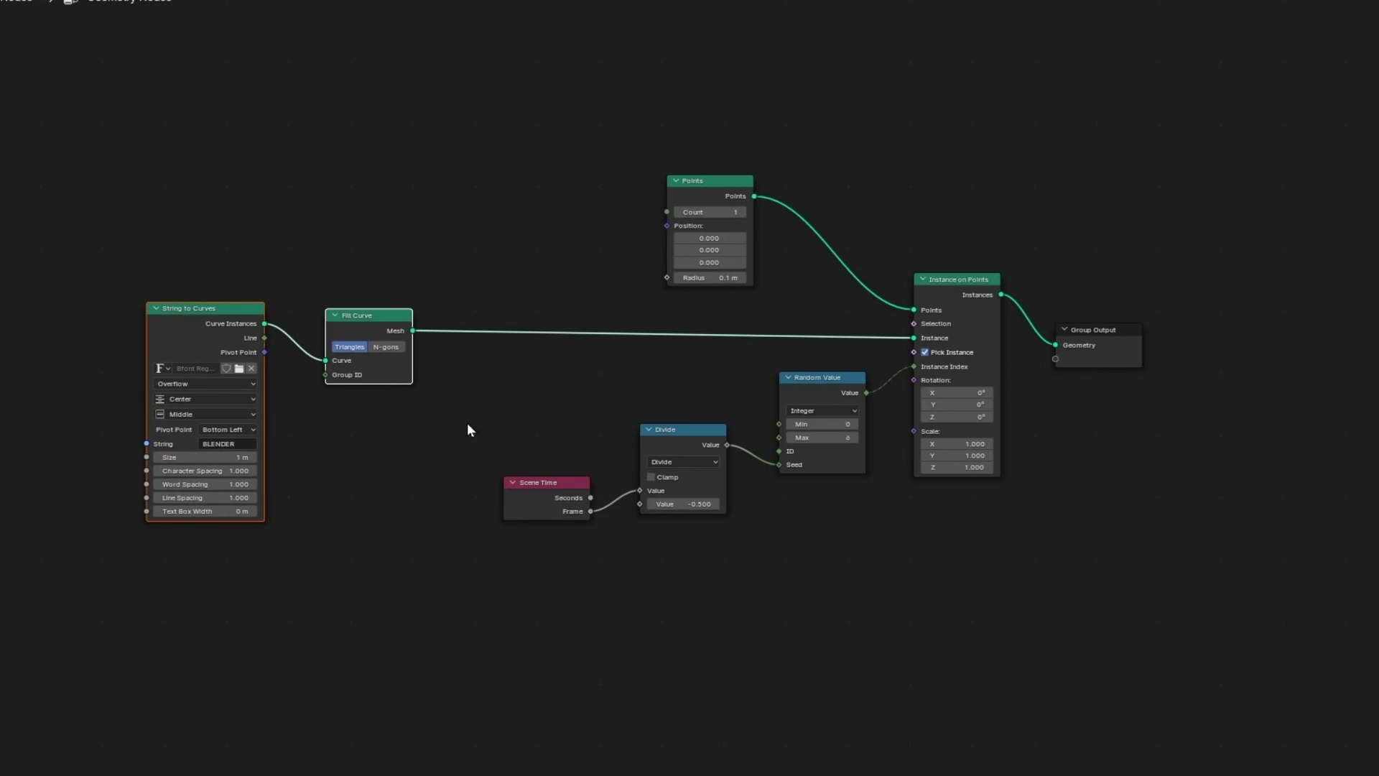
drag(467, 422, 859, 607)
key(g)
click(867, 688)
scroll(474, 394, up, 2)
Step: Add a Set Position node in the gap before Instance on Points
middle_drag(474, 394, 593, 424)
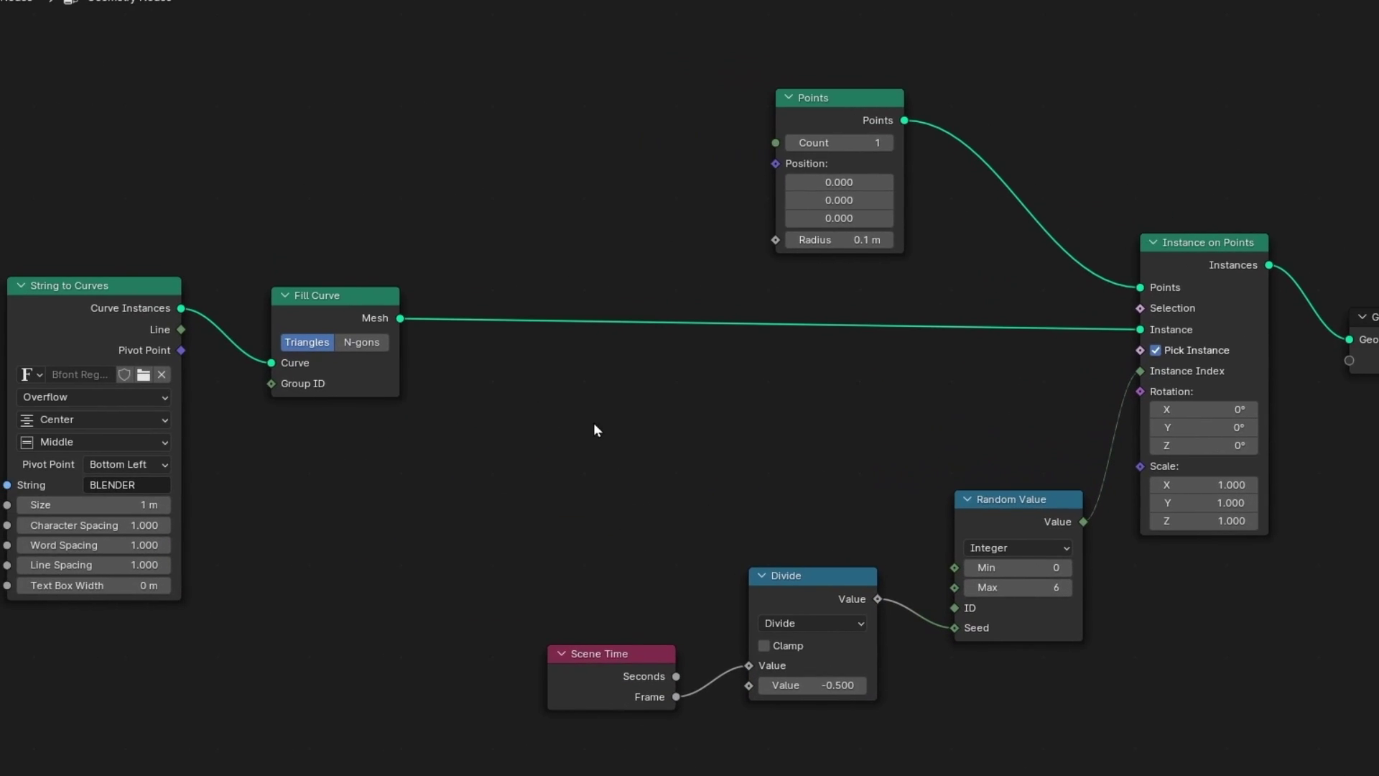
key(shift+a)
text(set pos)
key(Return)
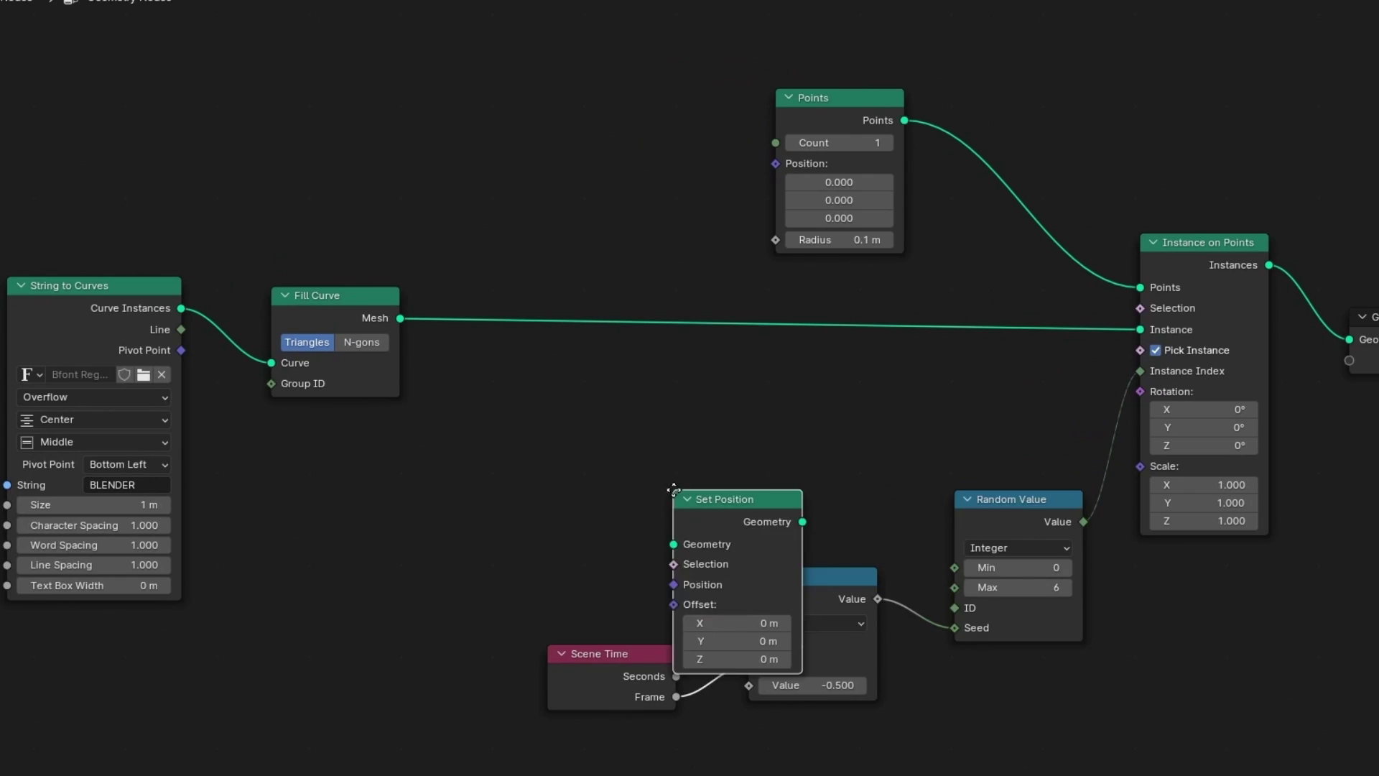
click(527, 295)
click(517, 290)
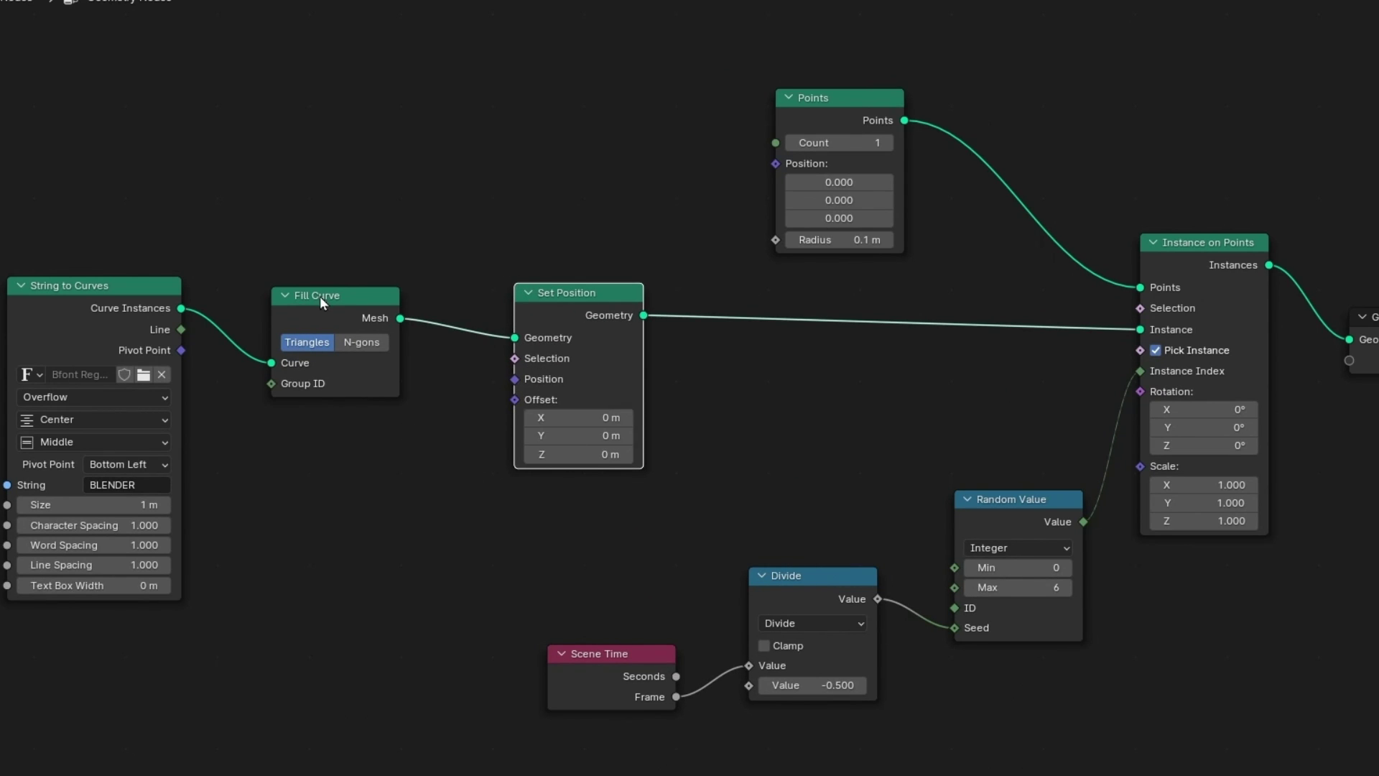
drag(320, 296, 338, 253)
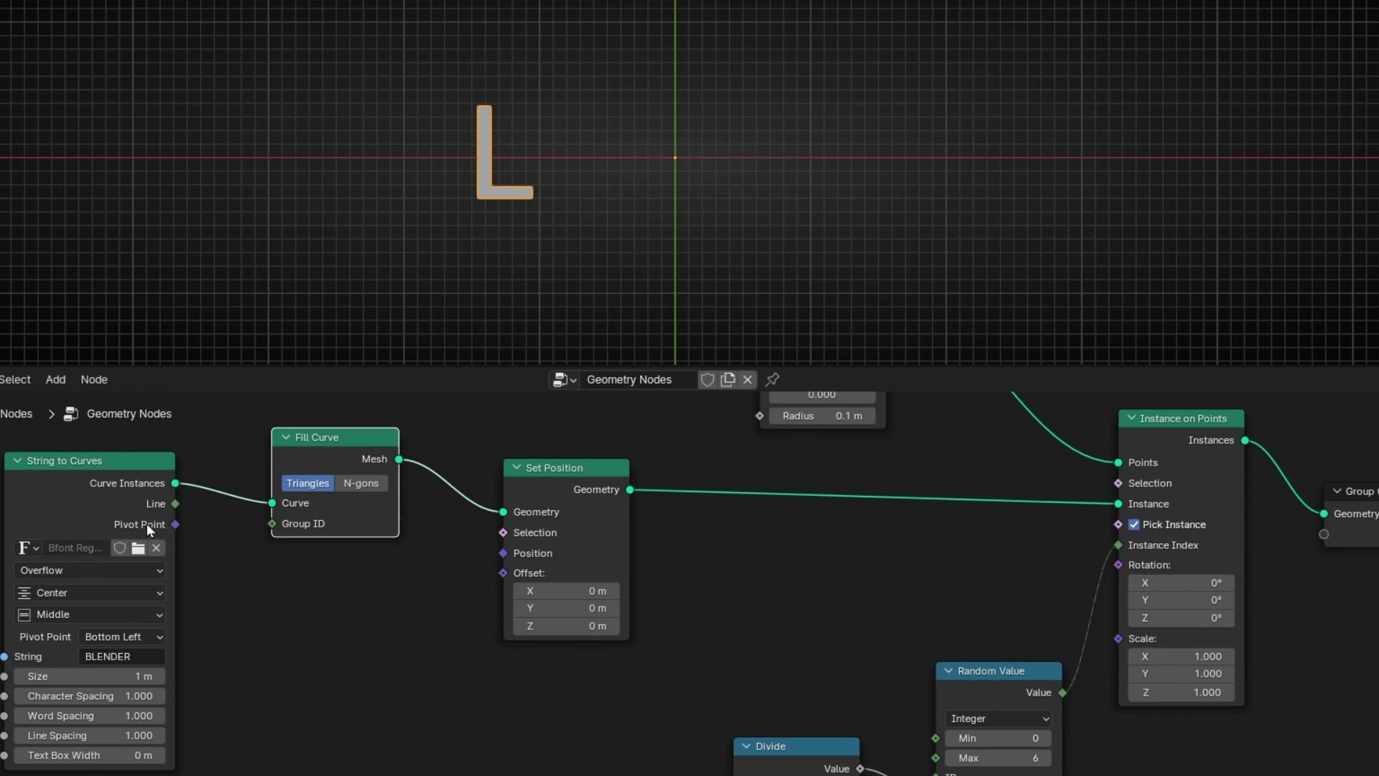
drag(172, 523, 490, 555)
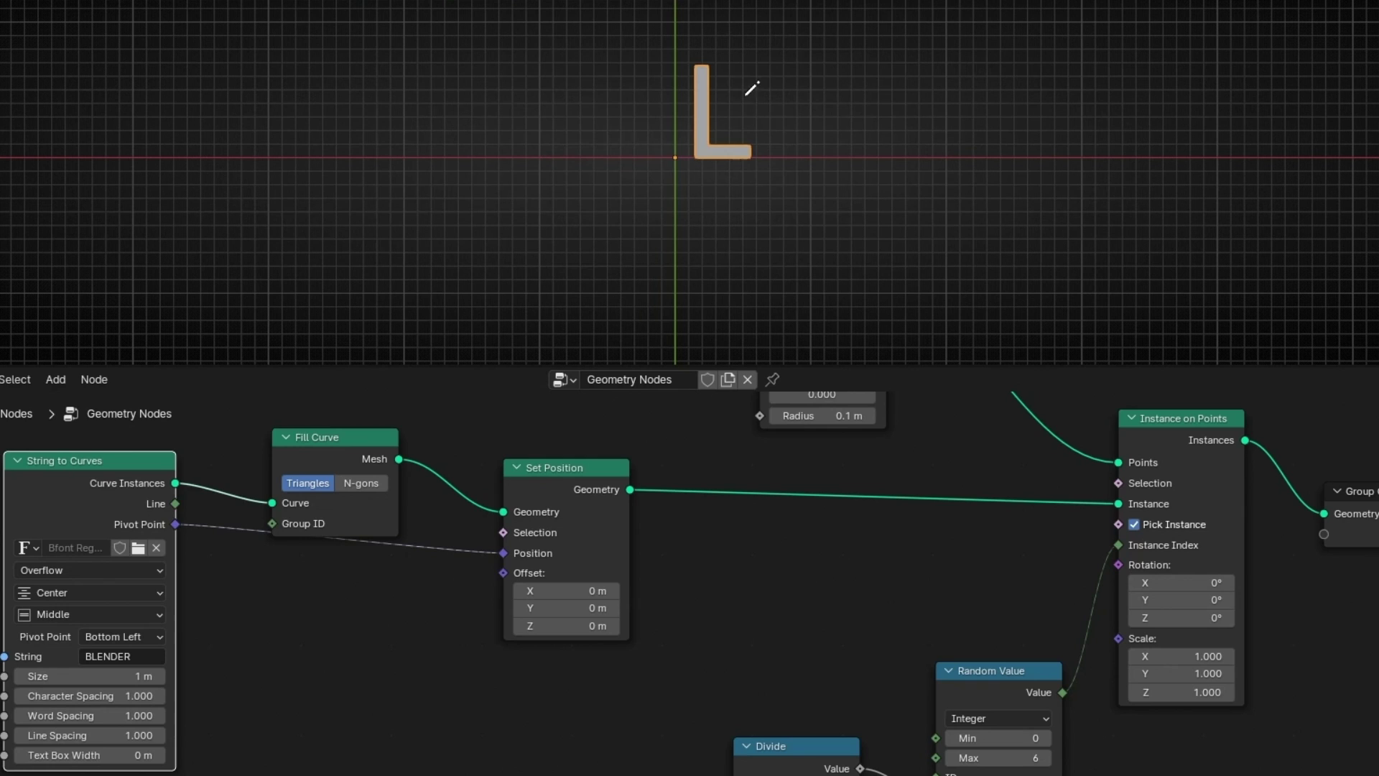
middle_drag(769, 611, 612, 536)
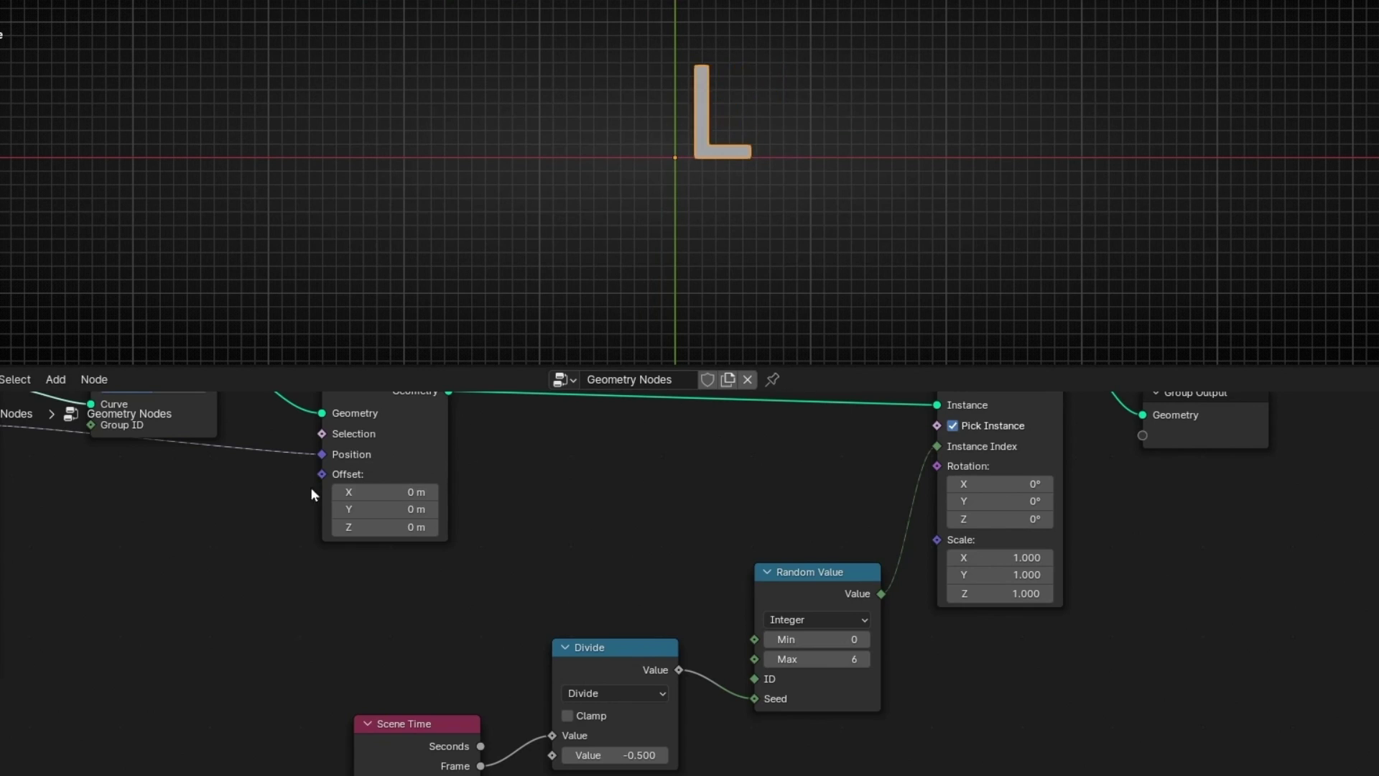
middle_drag(241, 524, 494, 610)
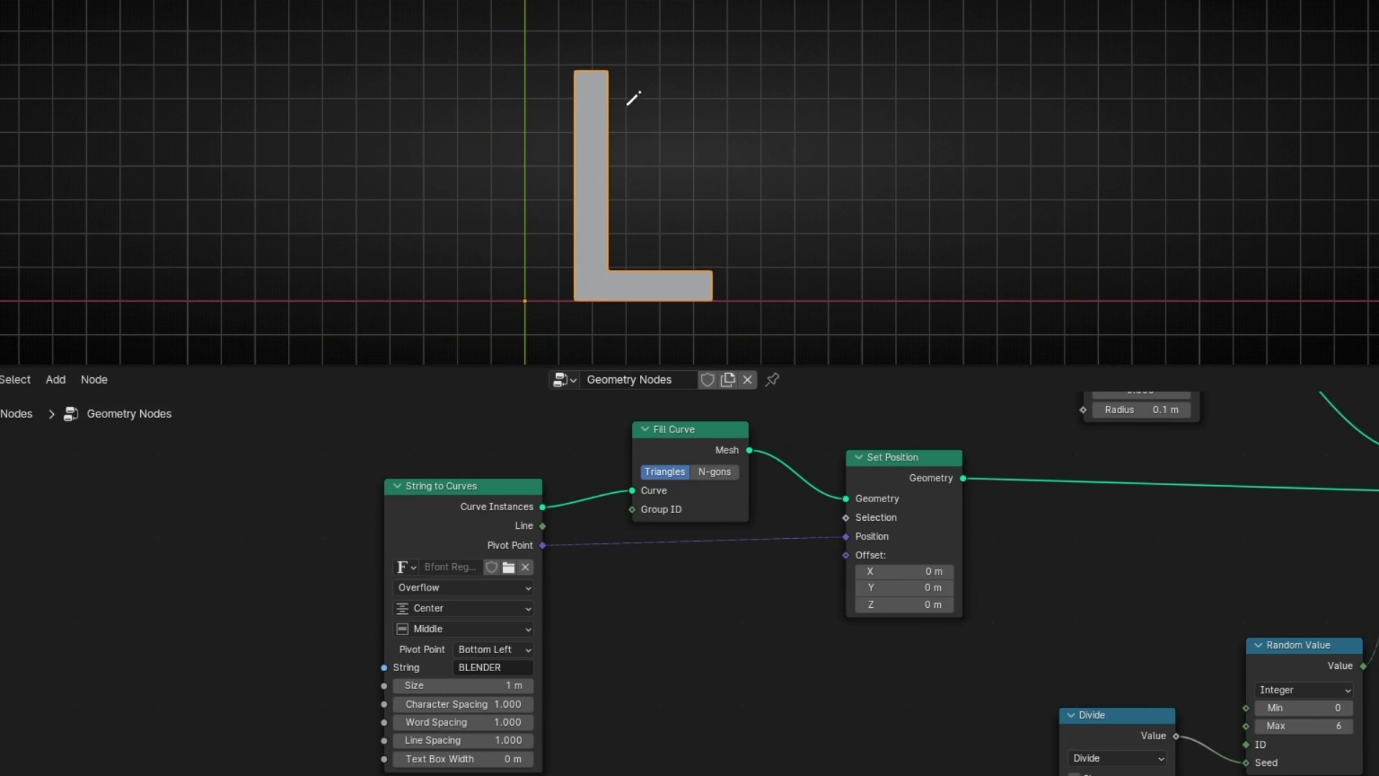
drag(568, 36, 569, 302)
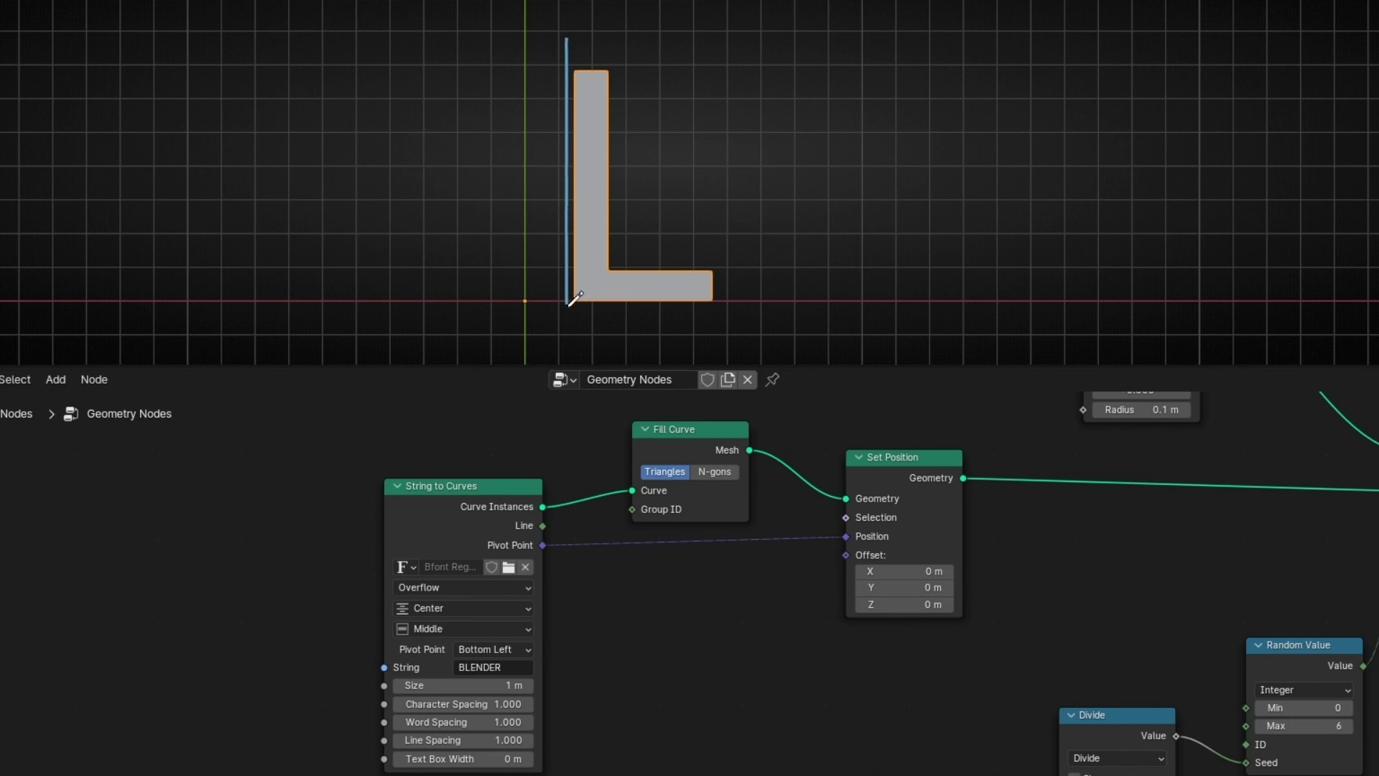
drag(592, 170, 826, 171)
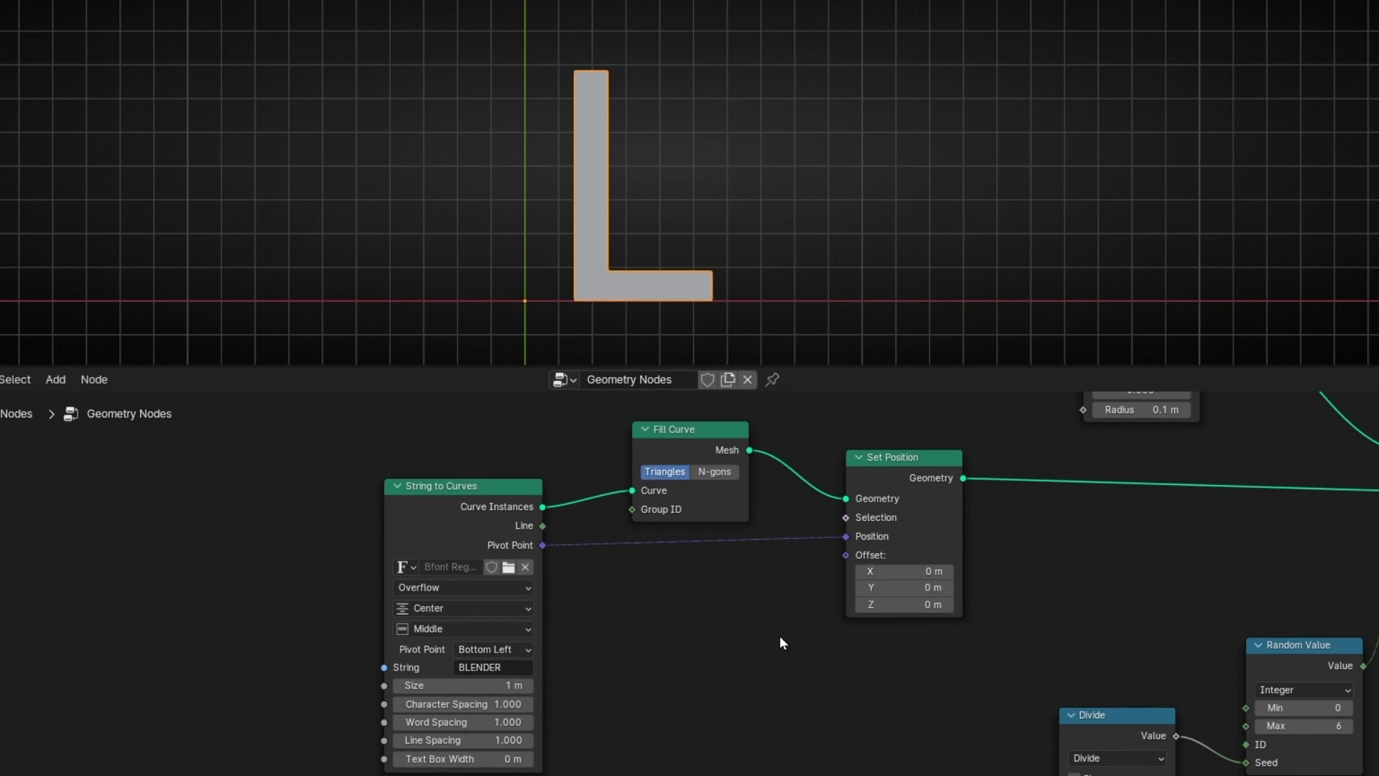
Step: Insert a Vector Math node set to Scale into the Pivot Point to Position link
key(shift+a)
text(vect)
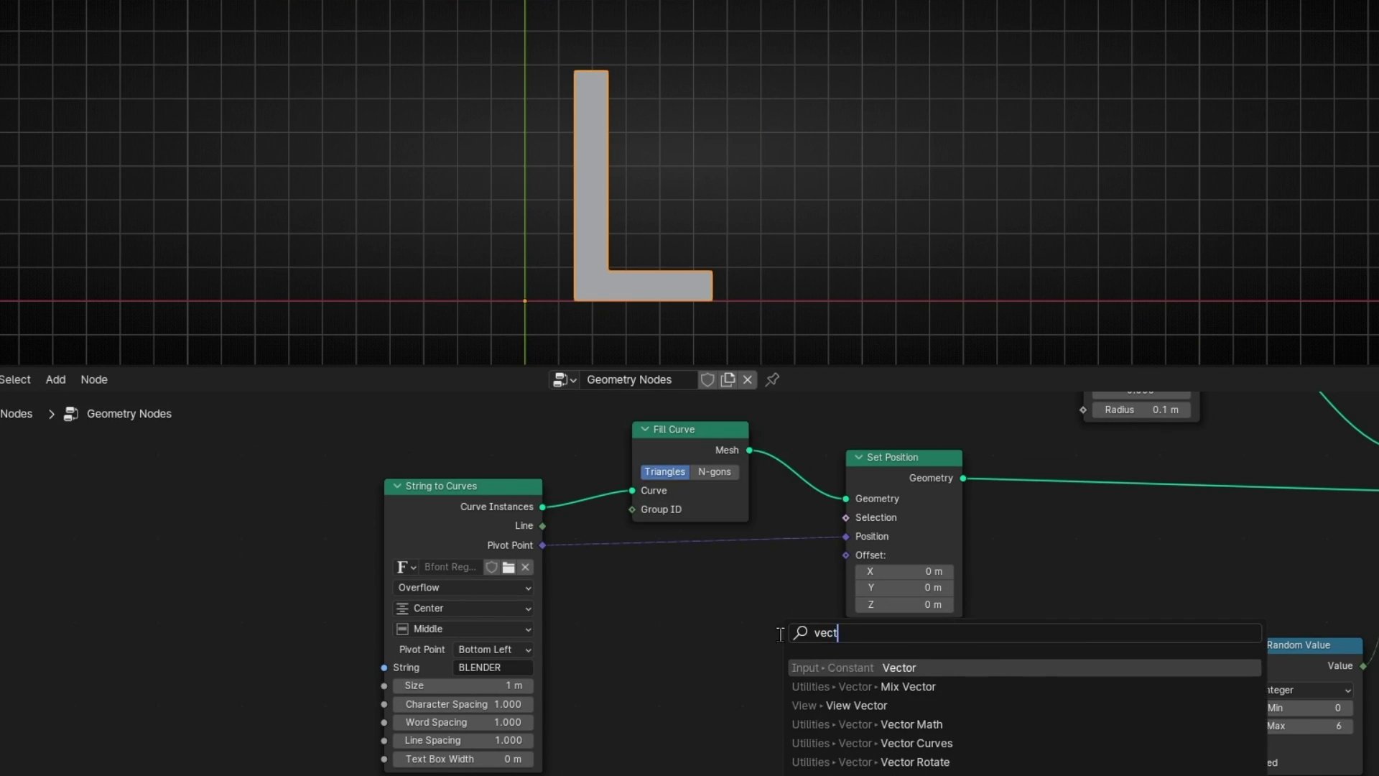
text(or math)
key(Return)
click(675, 545)
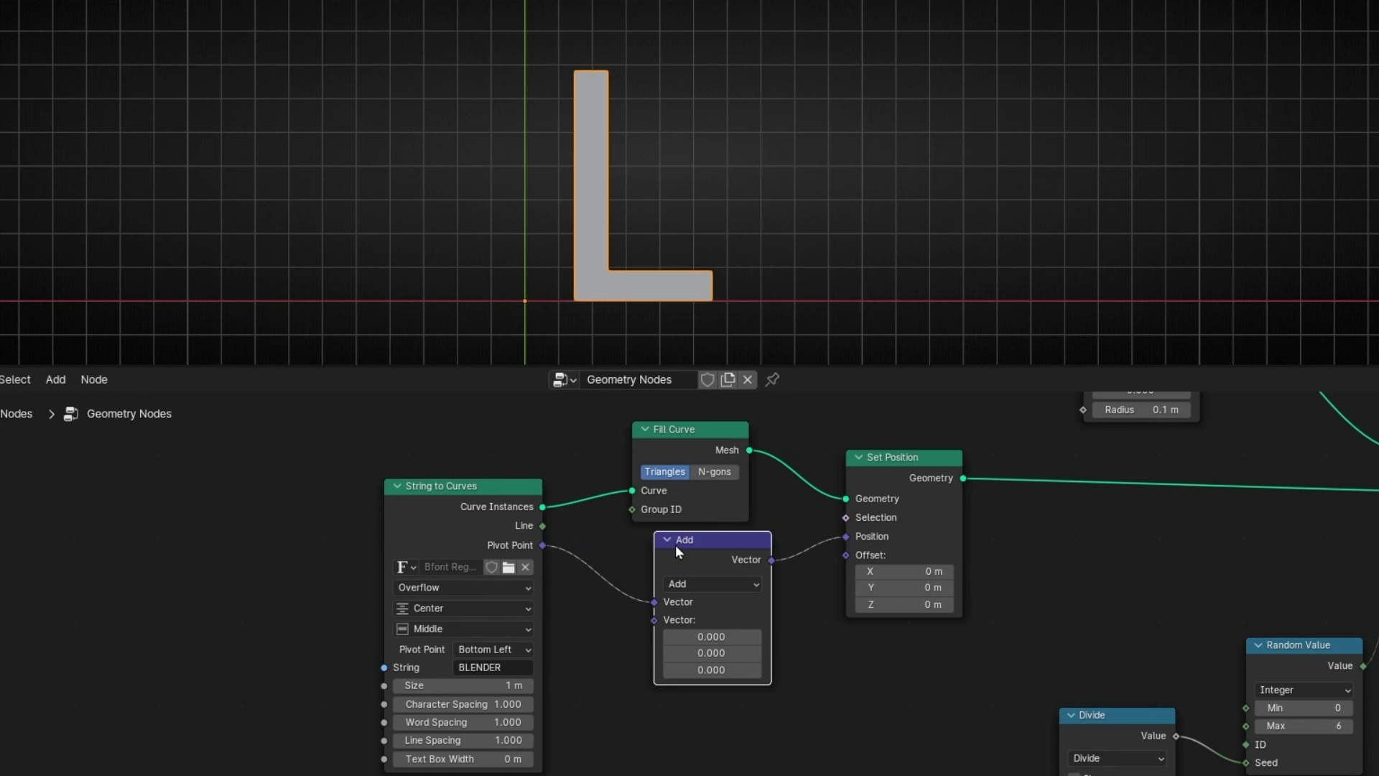
click(696, 586)
click(708, 560)
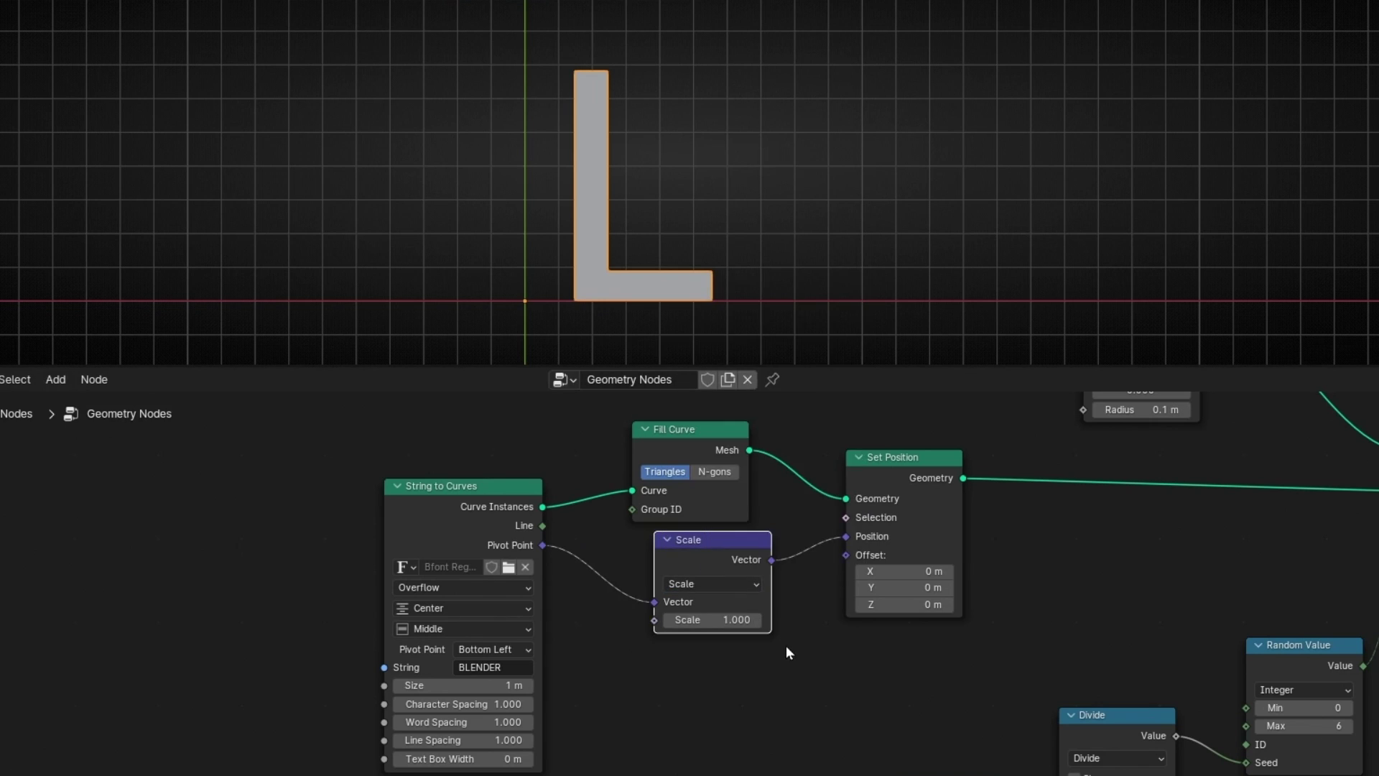
Step: Set the Scale node's factor to -1 so each letter's corner sits at the origin
scroll(786, 645, up, 3)
middle_drag(778, 670, 655, 606)
drag(653, 585, 482, 586)
click(651, 585)
text(-1)
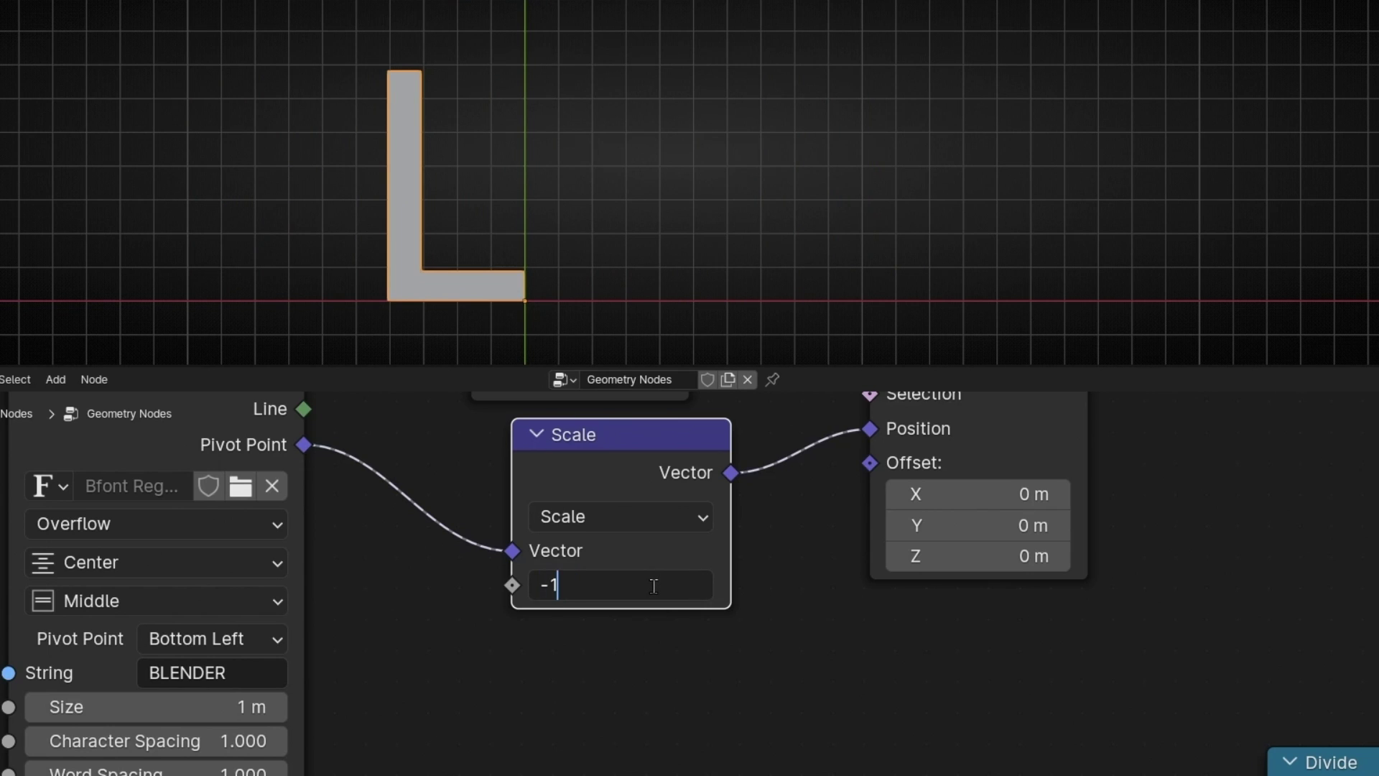
key(Return)
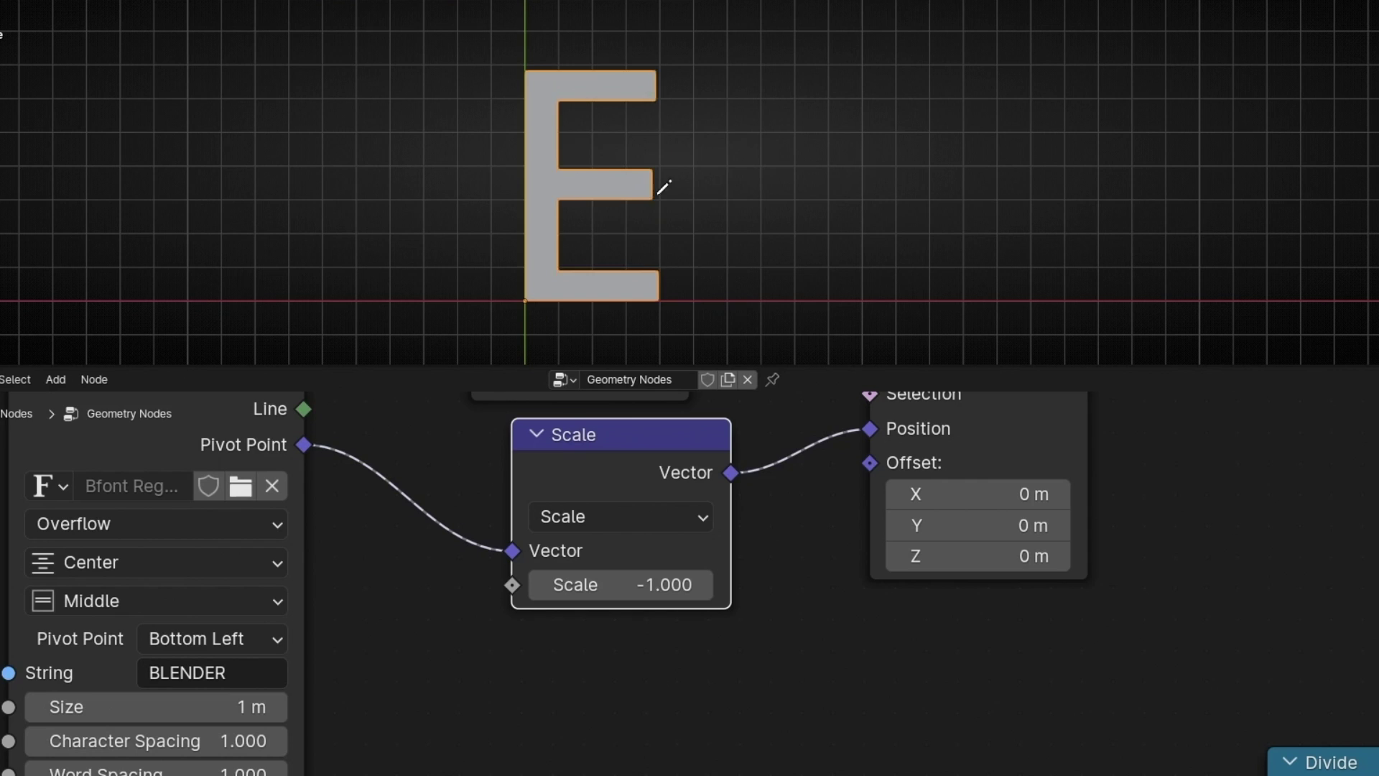
middle_drag(512, 555, 641, 603)
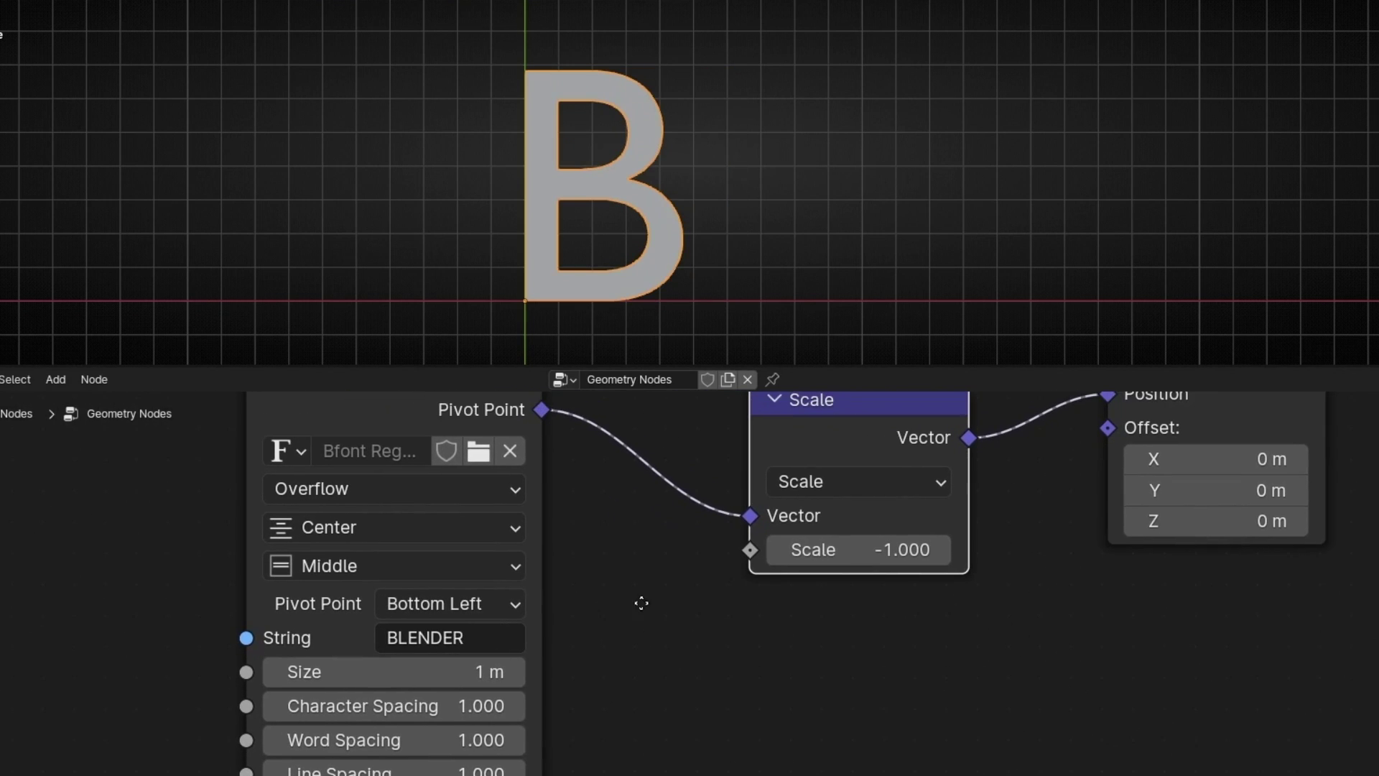
Step: Switch the String to Curves pivot point to Midpoint and frame the centred letter
click(396, 605)
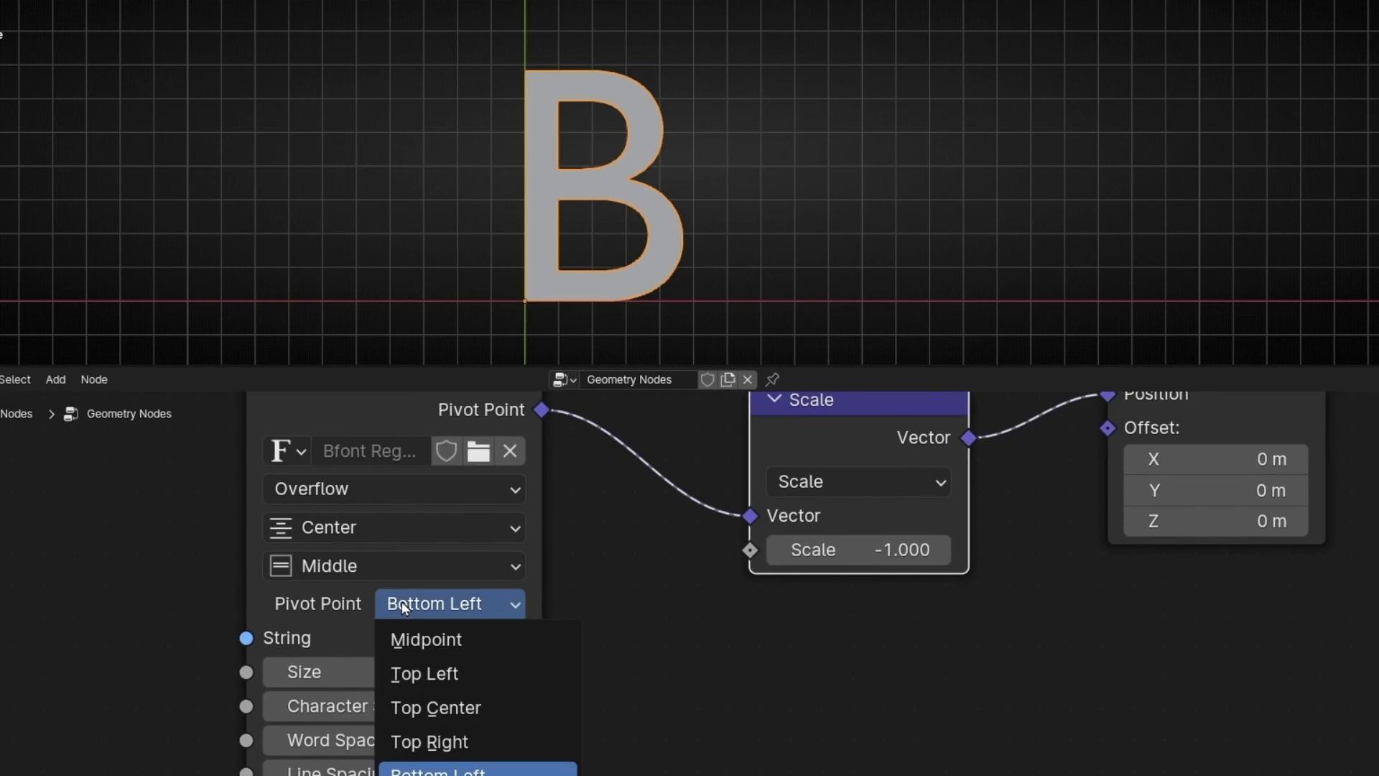
click(426, 639)
shift+middle_drag(647, 341, 656, 247)
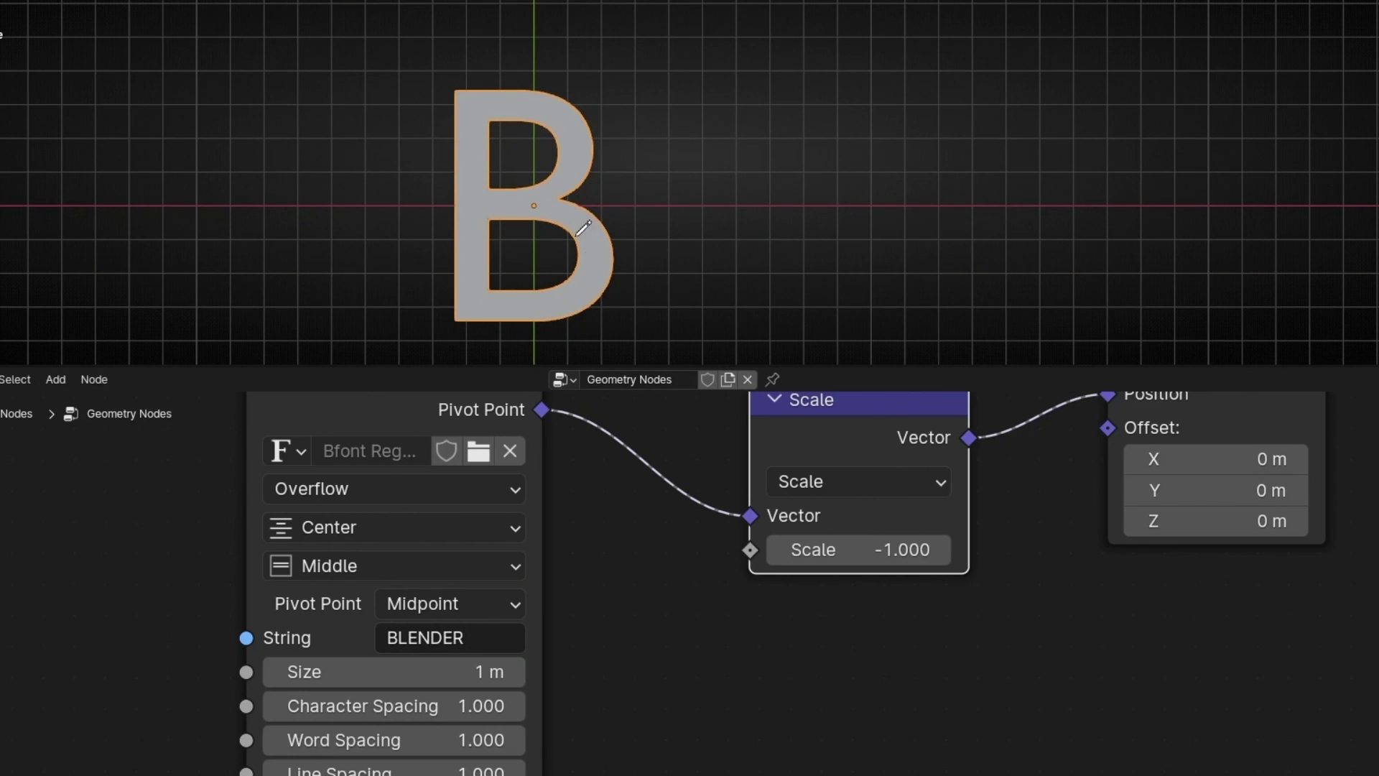
scroll(671, 621, down, 5)
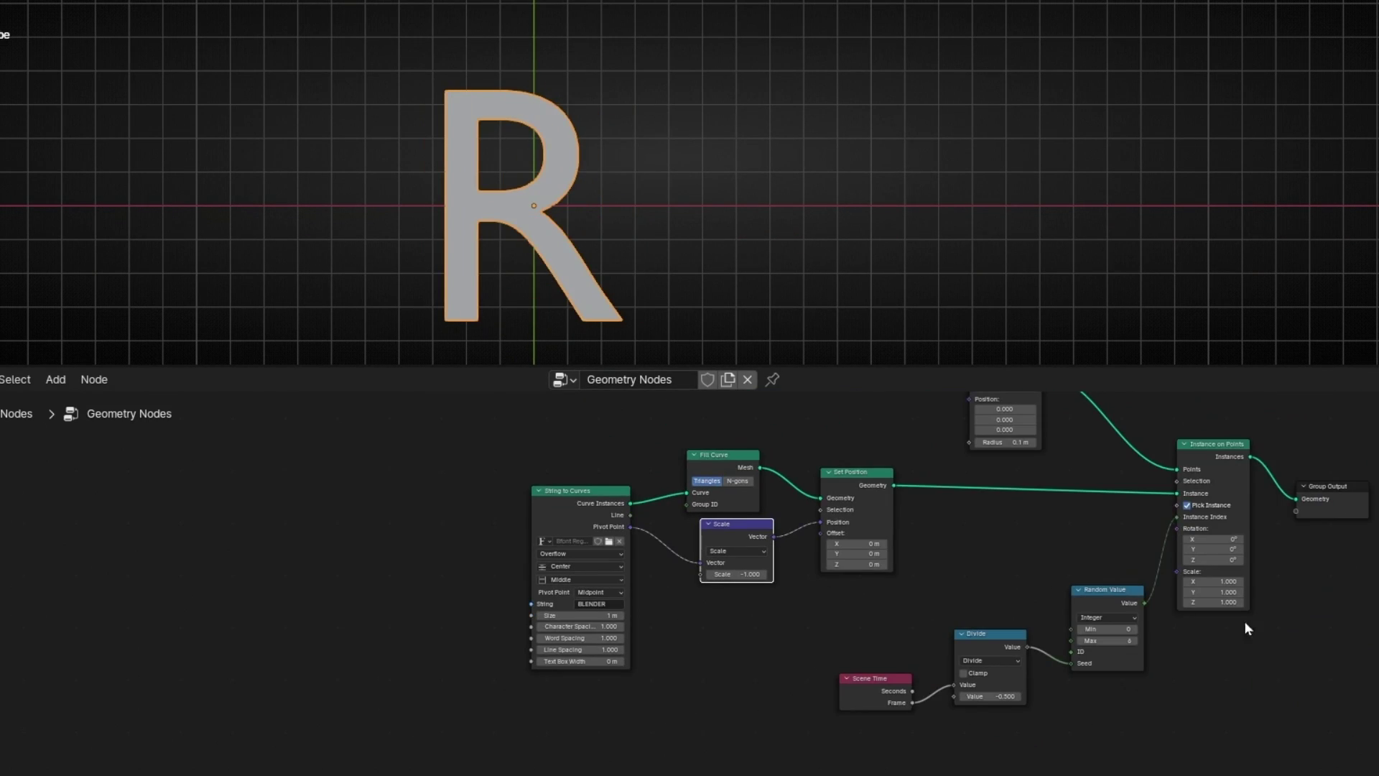
middle_drag(950, 572, 721, 618)
scroll(672, 307, down, 3)
shift+middle_drag(671, 309, 766, 303)
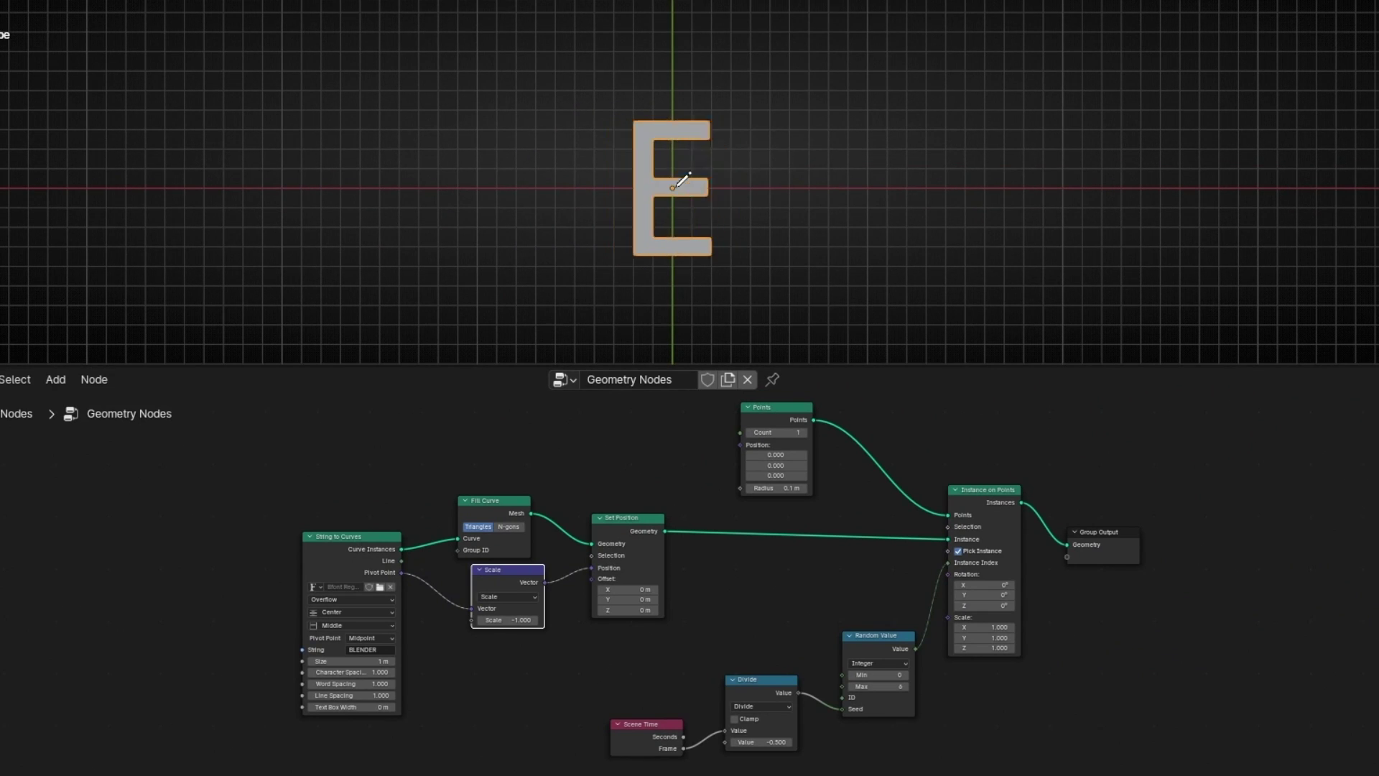
Step: Stop the animation playback and bring the String to Curves node into view
key(space)
scroll(382, 690, up, 12)
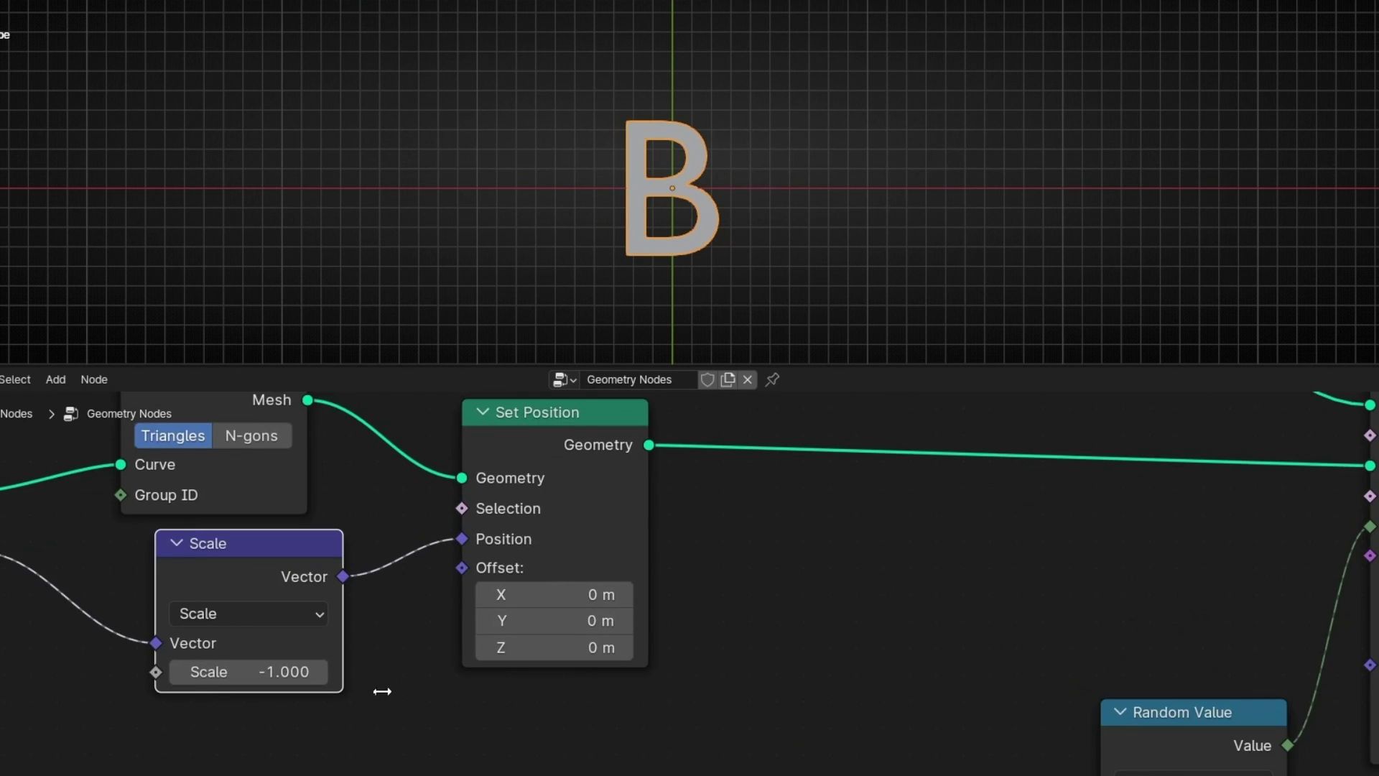
middle_drag(382, 691, 977, 554)
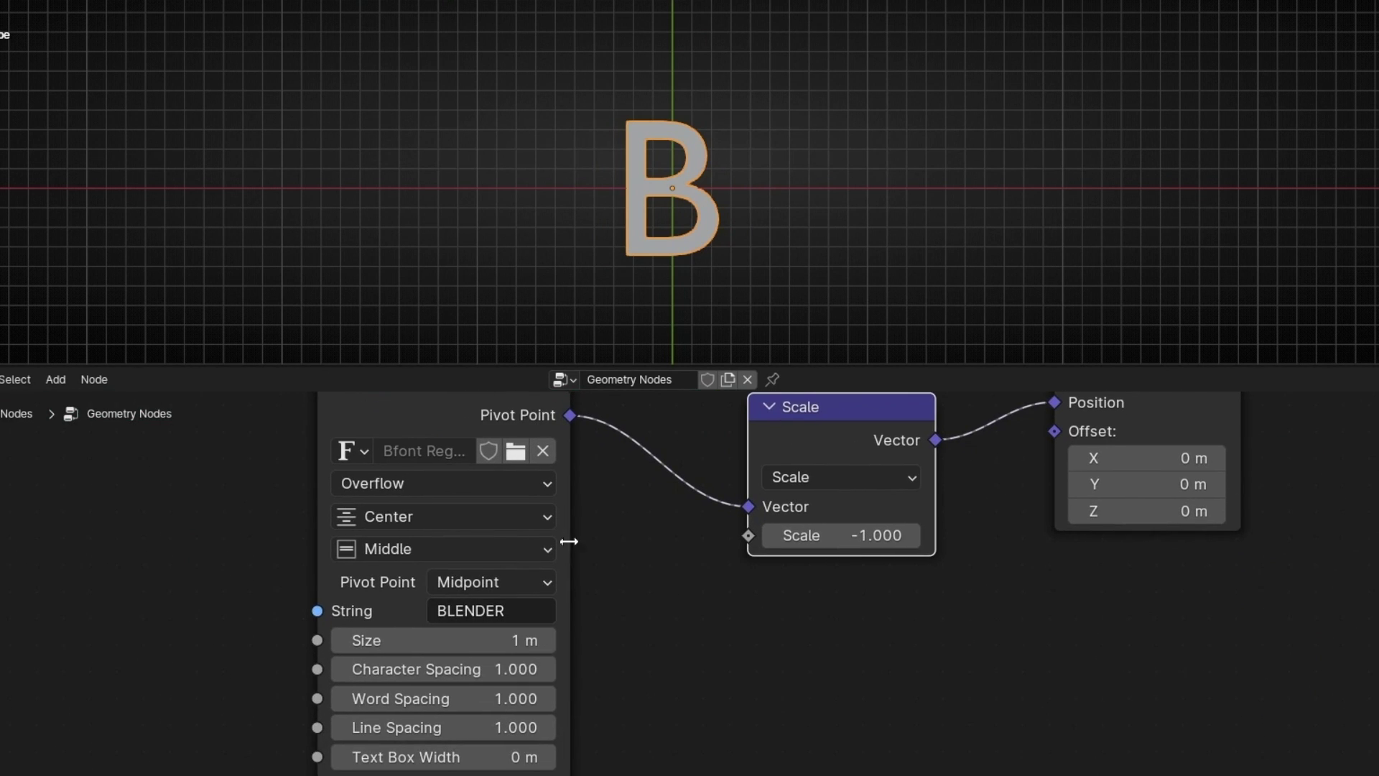
Step: Replace BLENDER with the alphabet string ABCDEFGH… in the String to Curves field
click(507, 607)
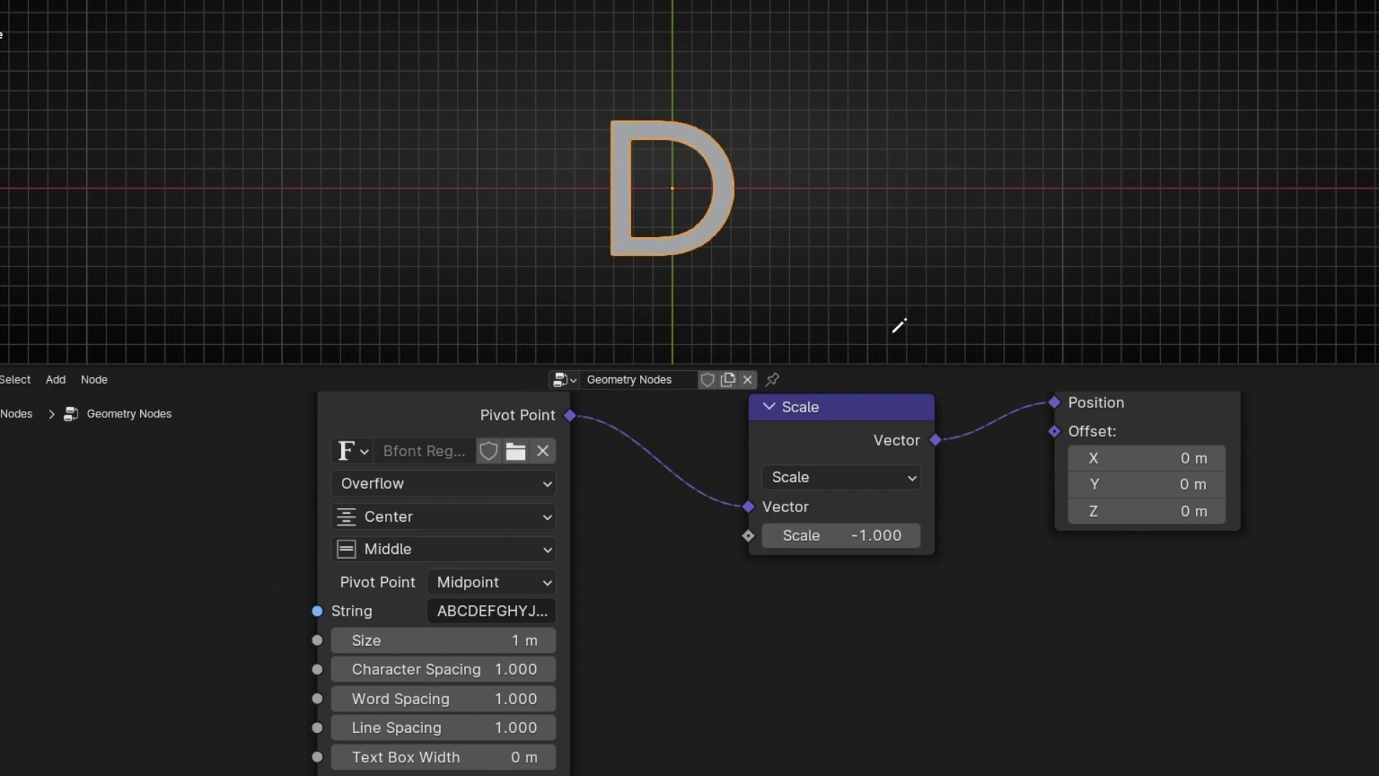
middle_drag(1227, 719, 419, 622)
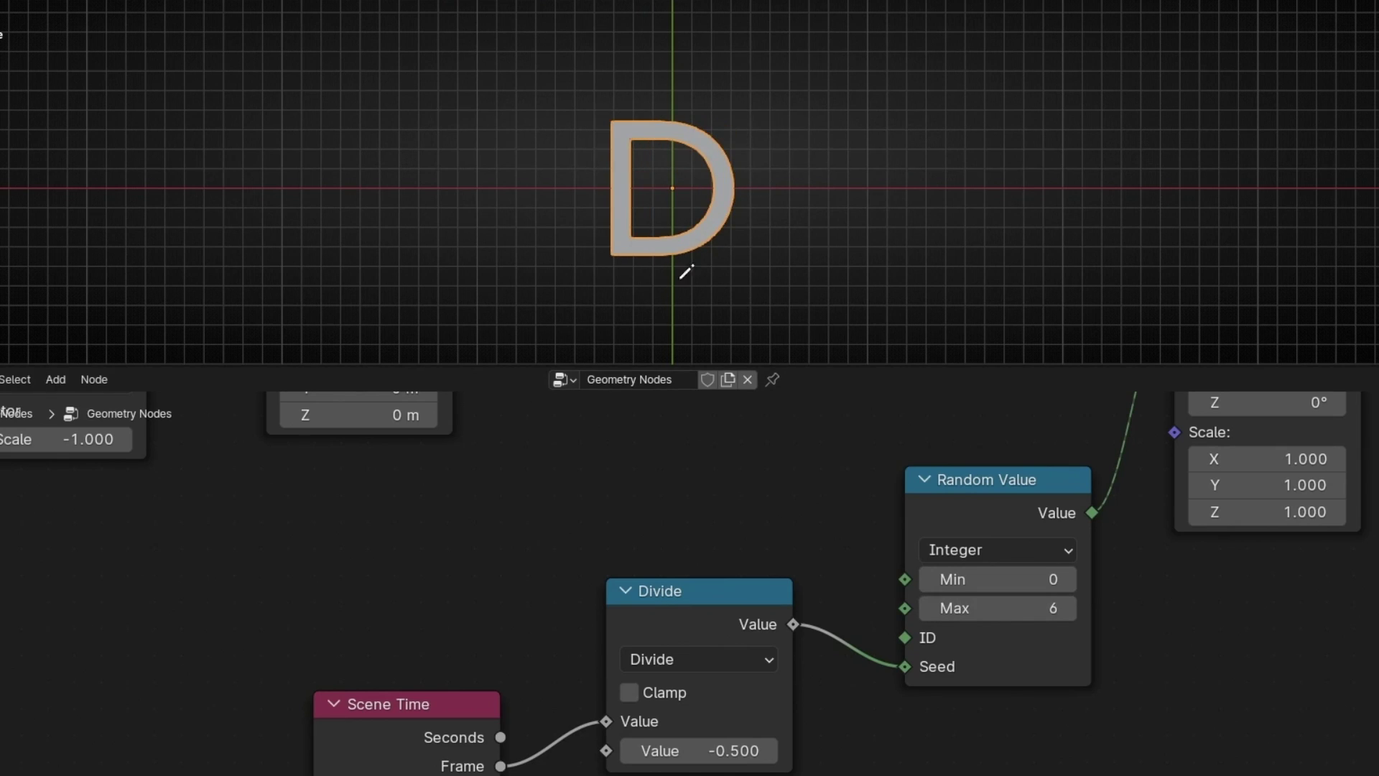
Step: Raise the Random Value maximum to 63
click(996, 609)
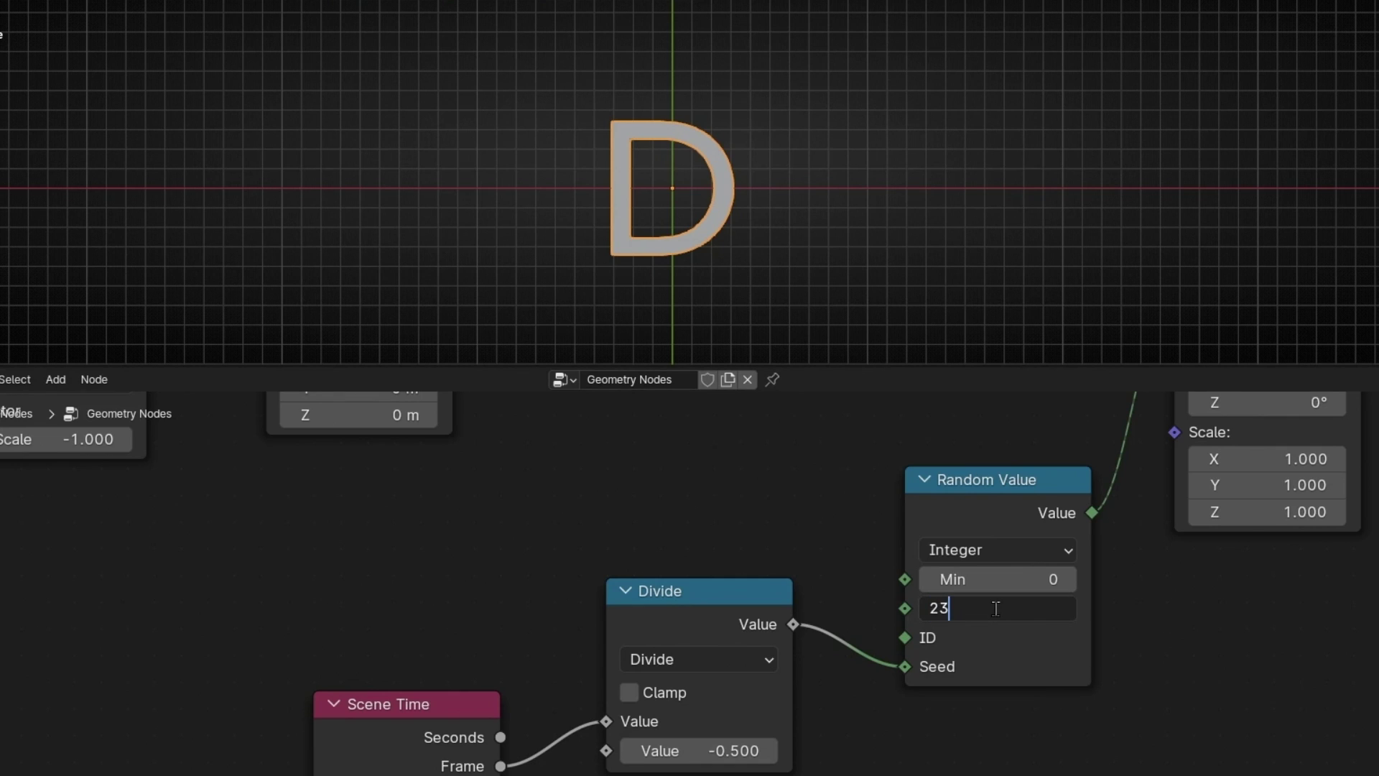
key(Return)
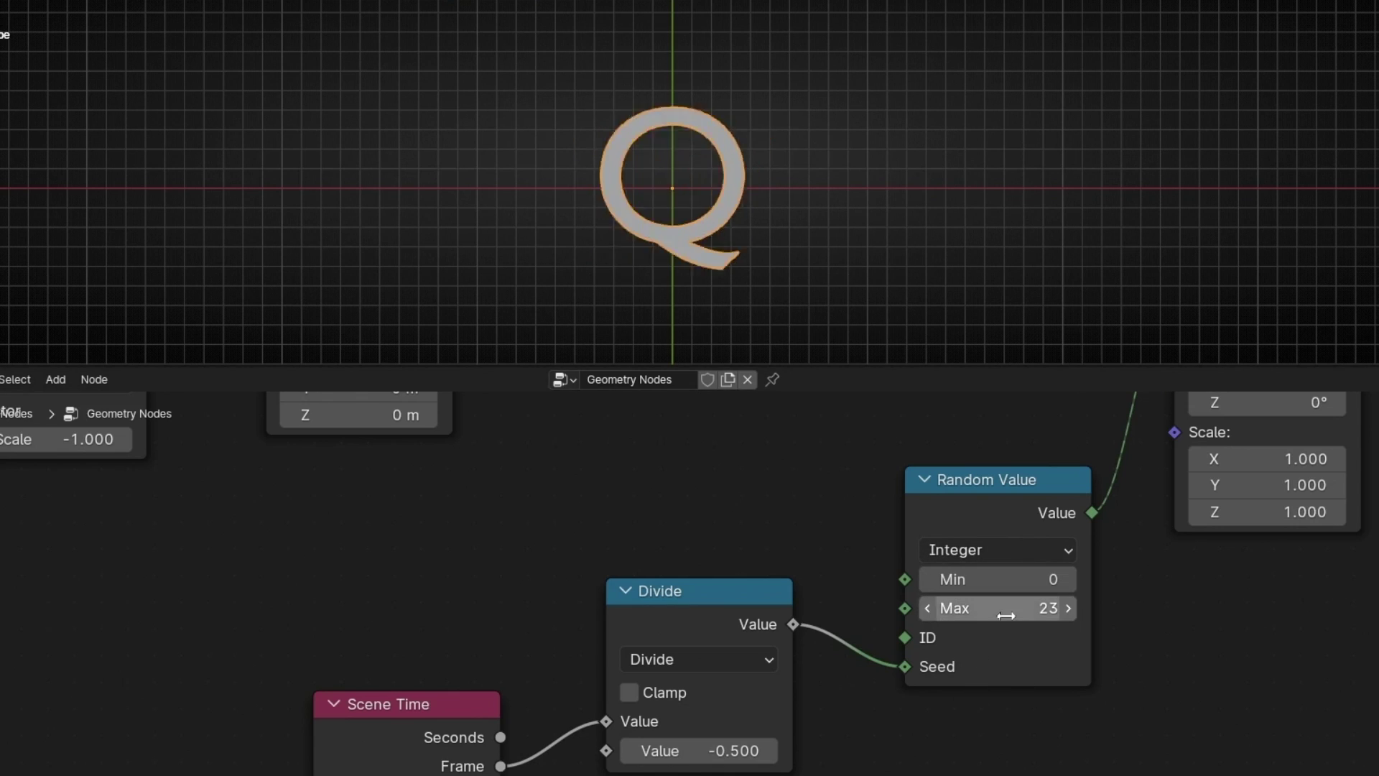
drag(1006, 615, 1063, 615)
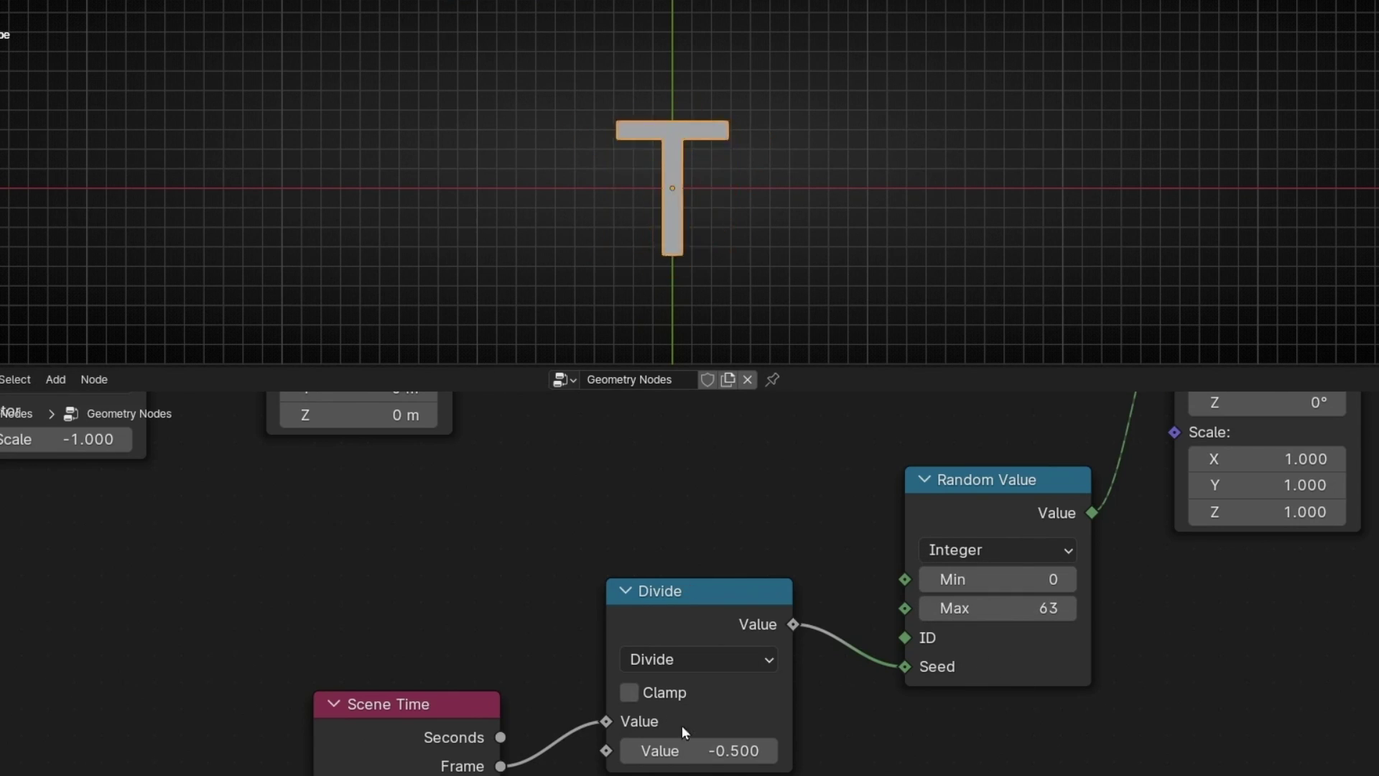
Step: Set the divisor to 6.800 and open the font browser at the Windows Fonts folder
drag(689, 751, 711, 747)
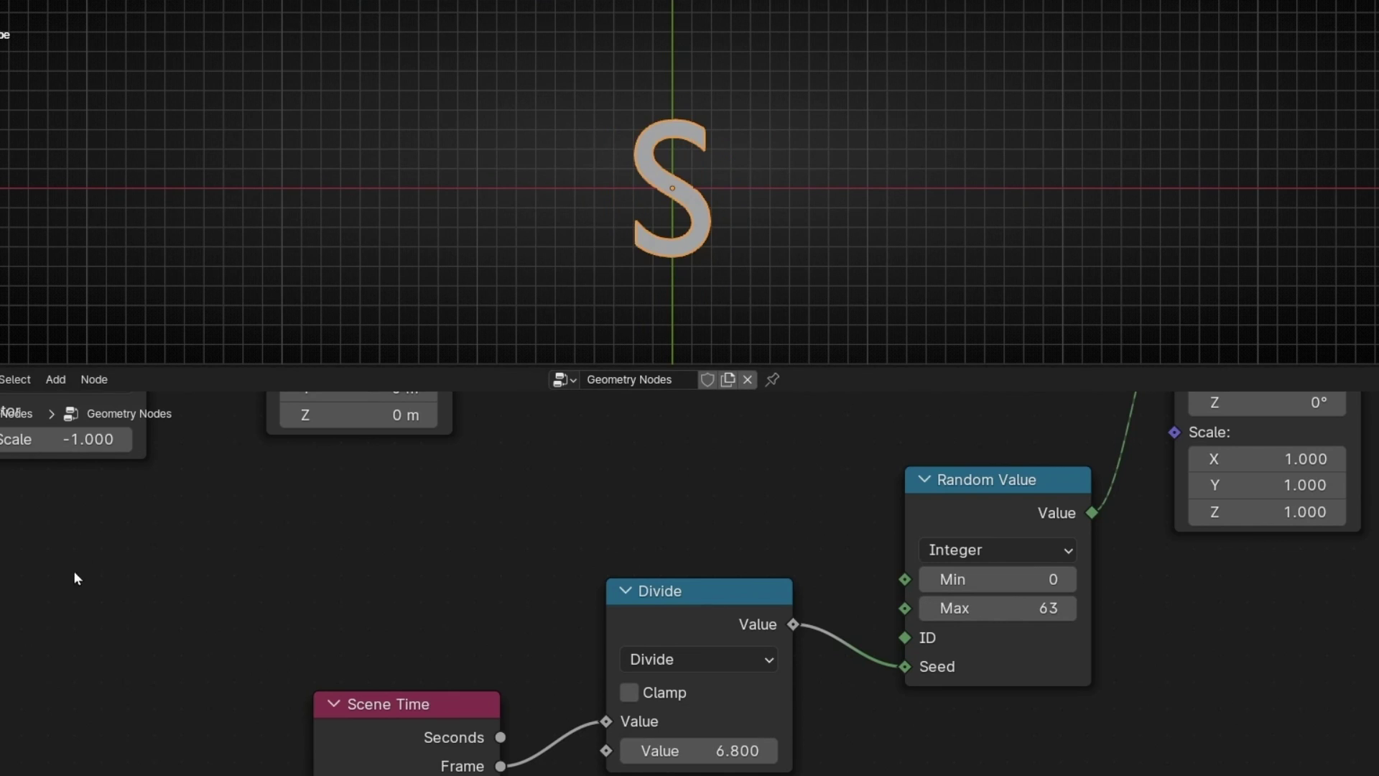
middle_drag(74, 572, 819, 713)
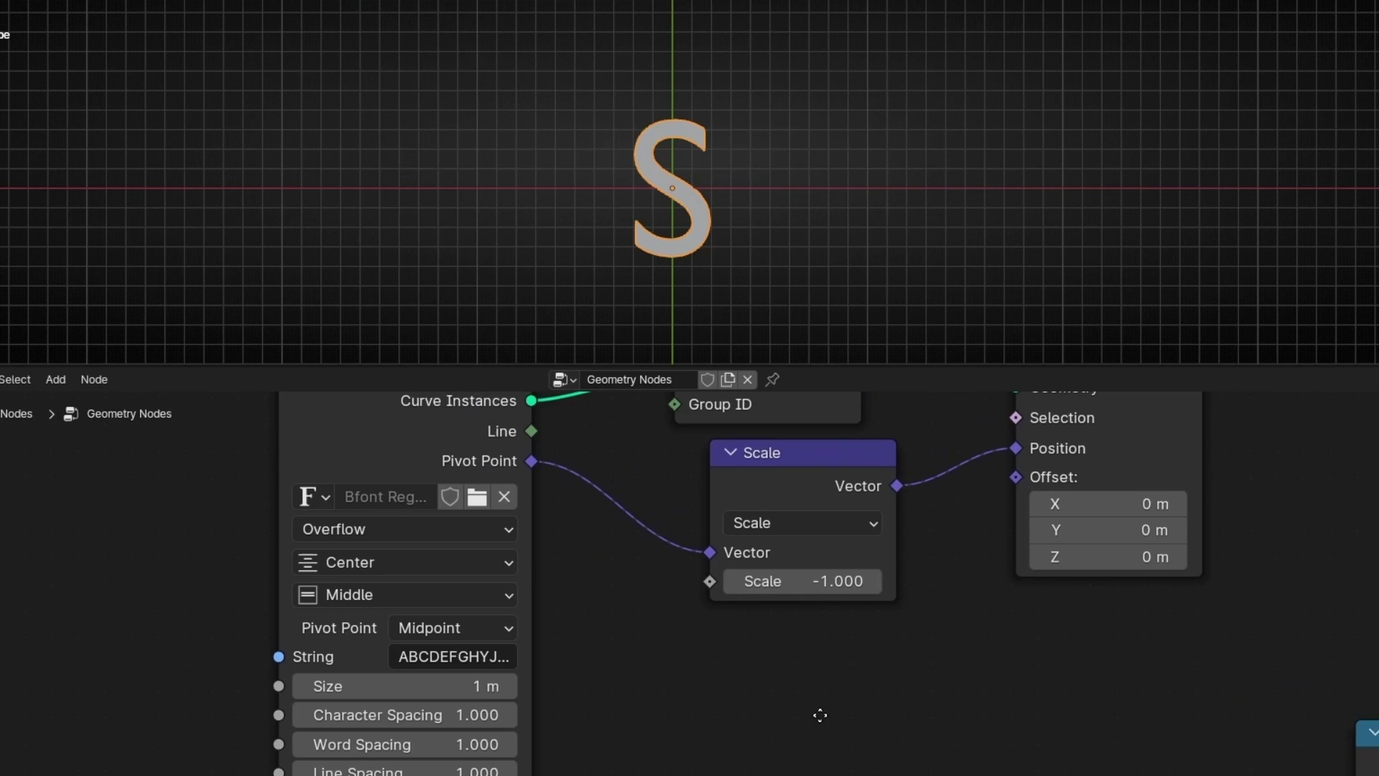
click(477, 497)
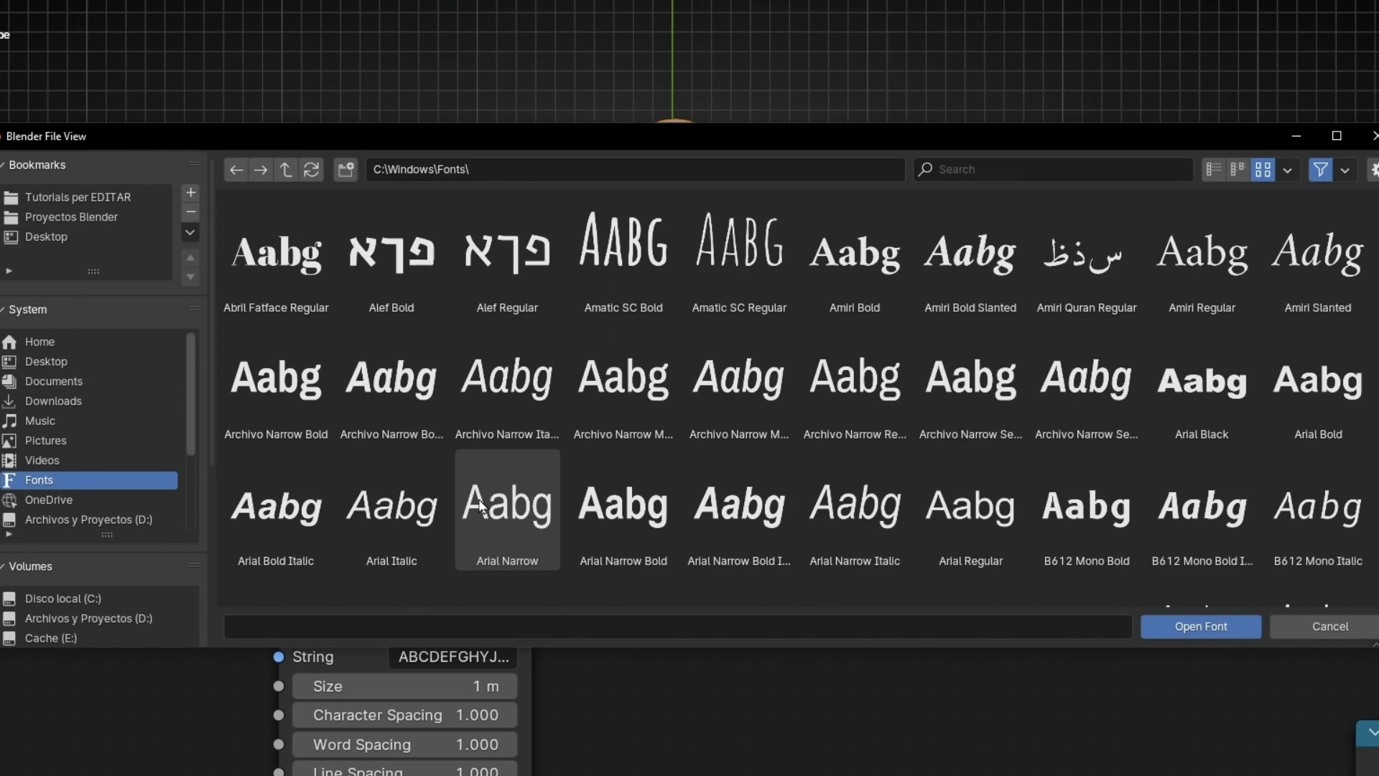
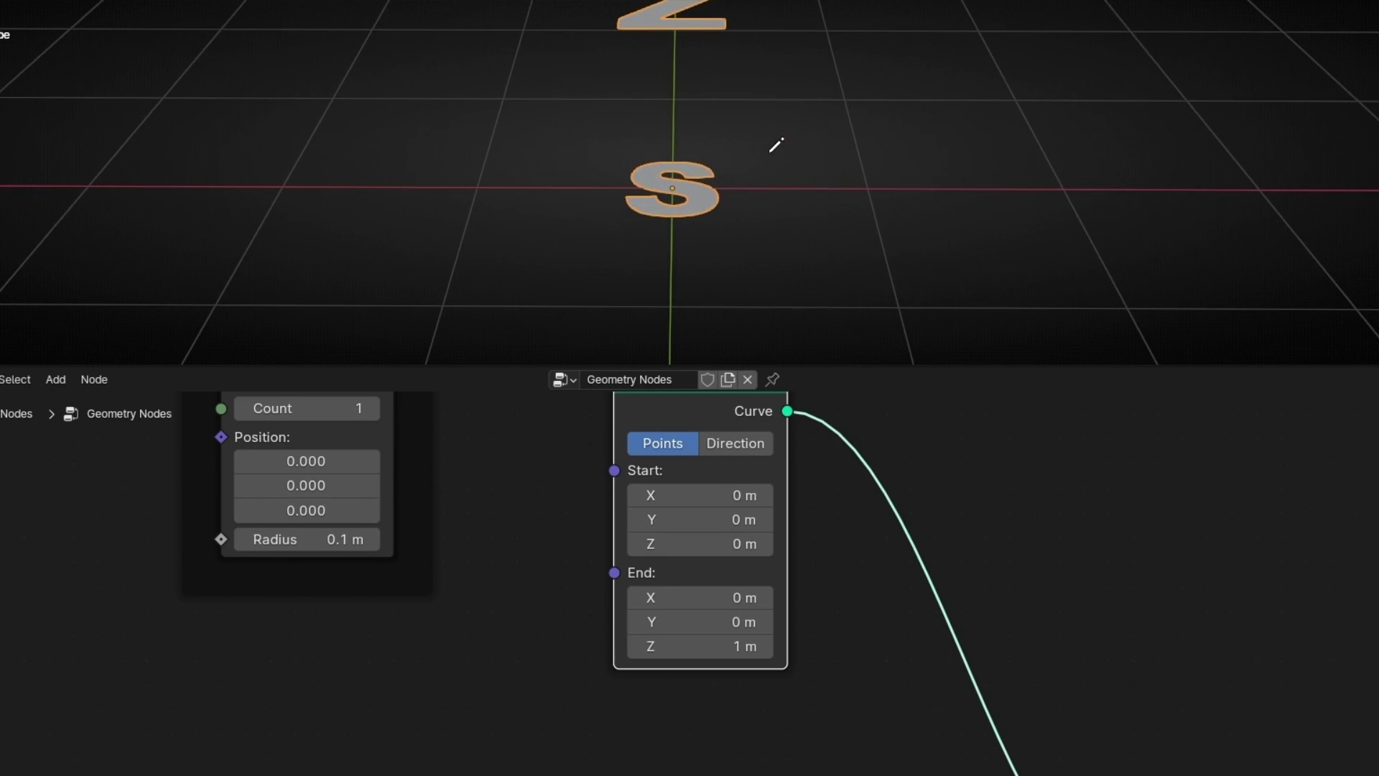
scroll(1003, 567, down, 1)
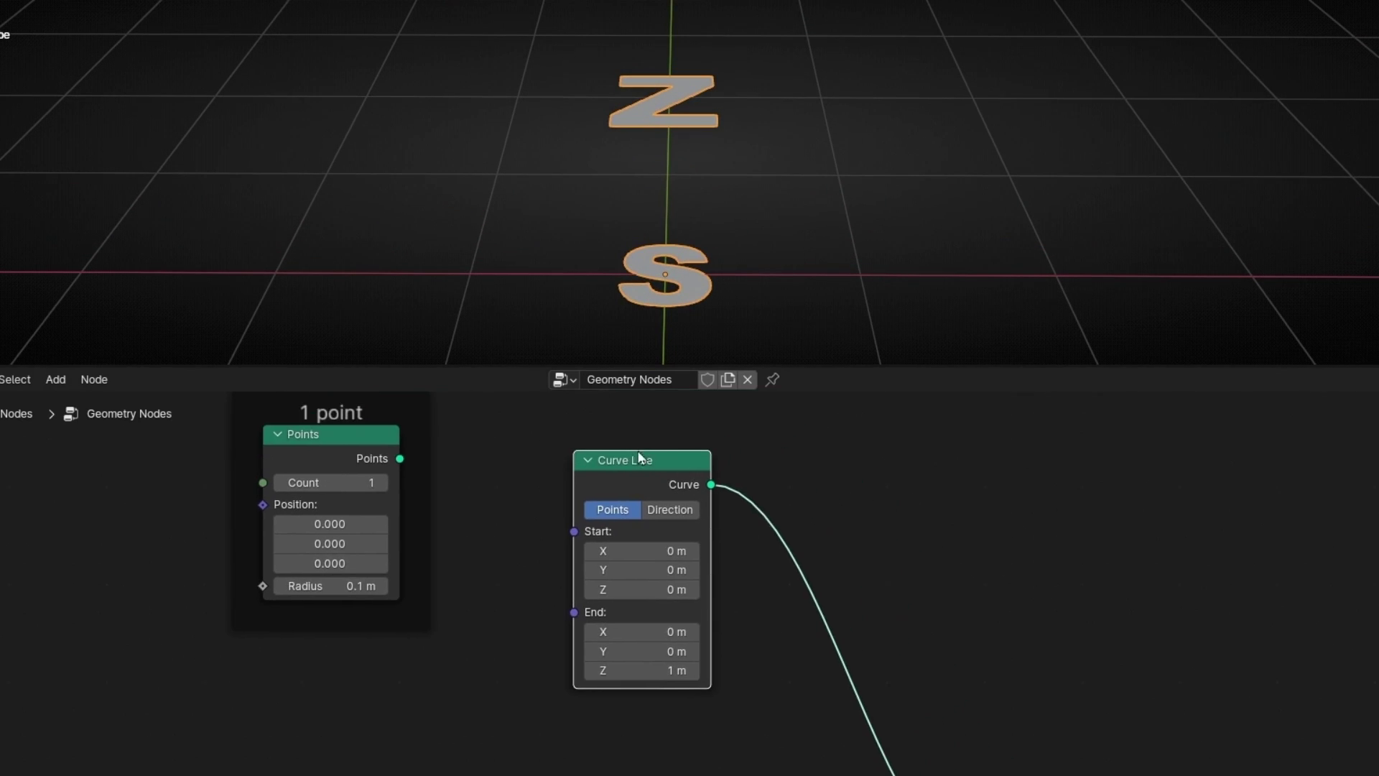
ctrl+shift+click(632, 458)
middle_drag(729, 173, 682, 151)
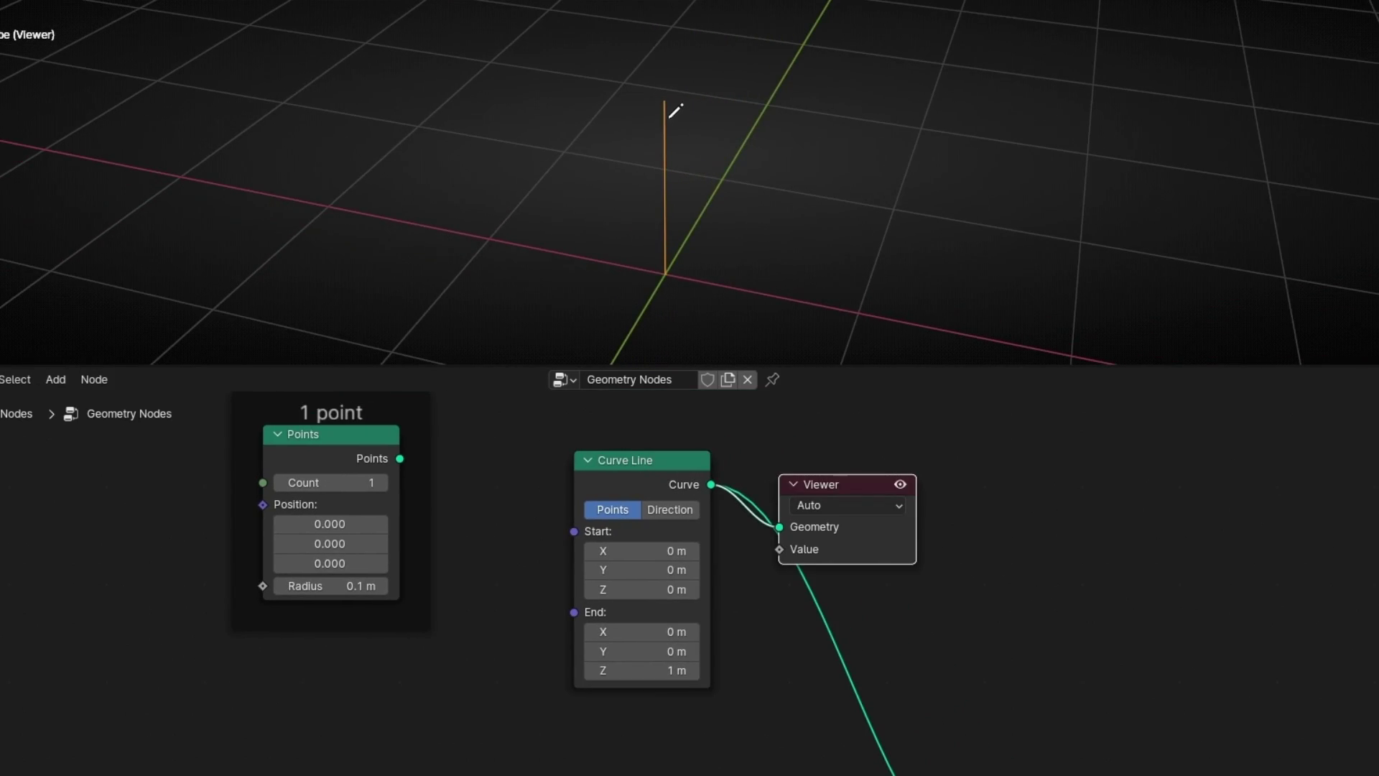
mouse_move(675, 88)
mouse_down()
mouse_move(641, 107)
mouse_move(669, 87)
mouse_up()
mouse_move(674, 259)
mouse_down()
mouse_move(683, 283)
mouse_move(675, 260)
mouse_up()
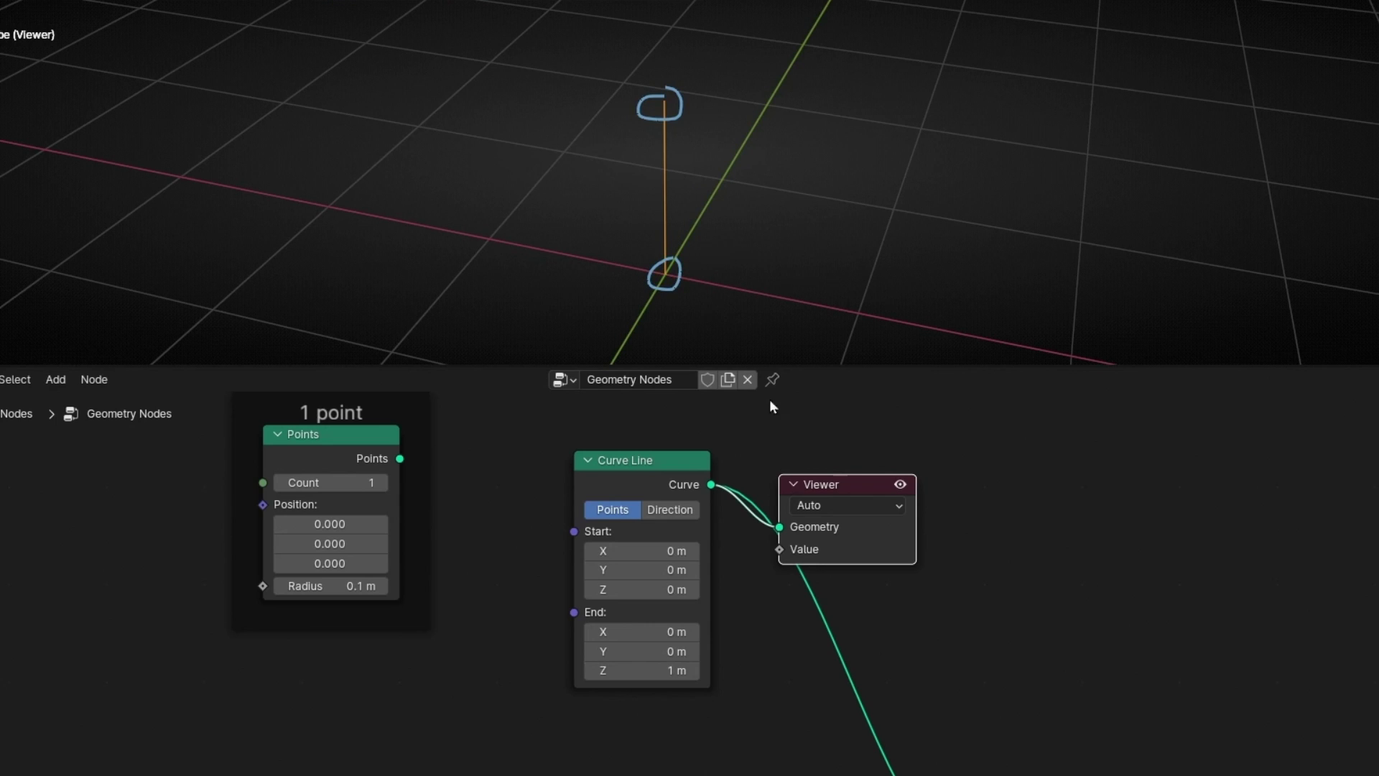
click(900, 484)
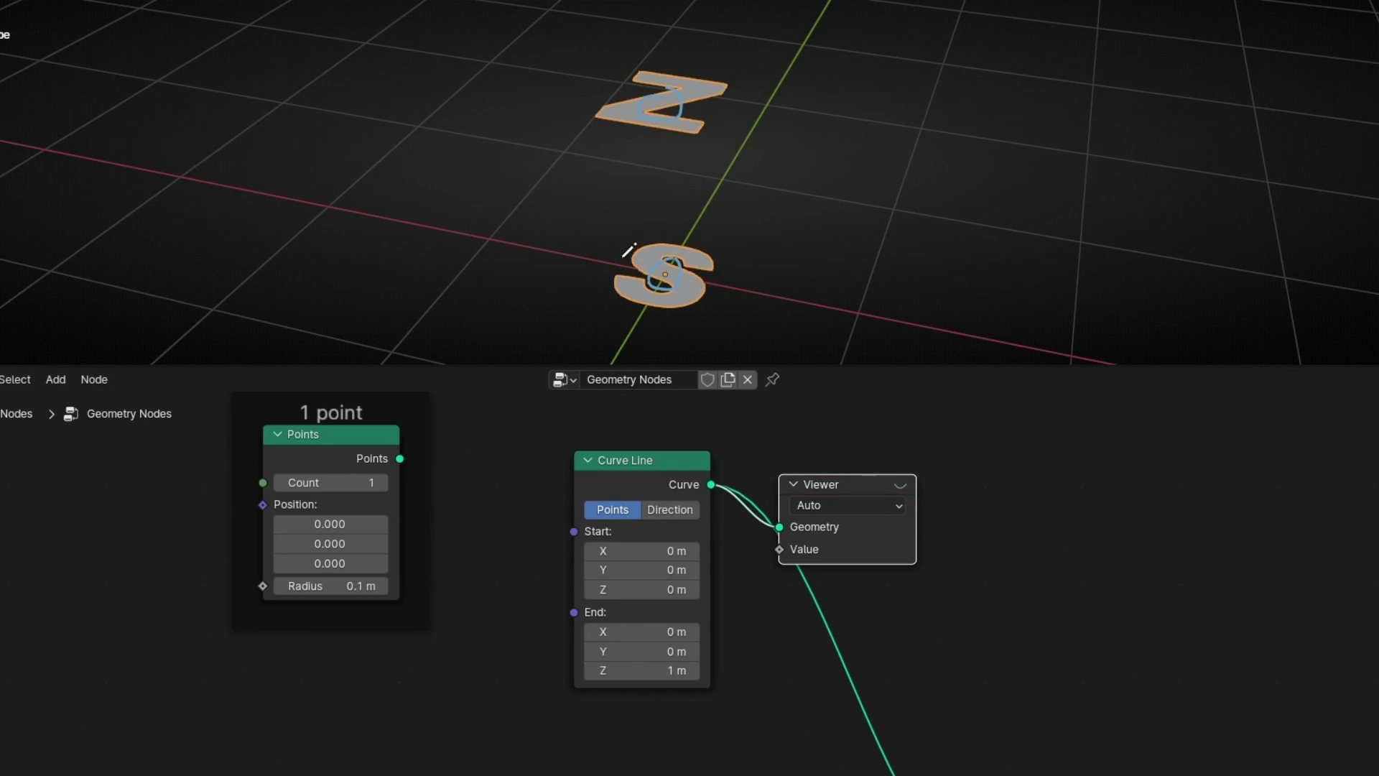
mouse_move(678, 273)
ctrl+mouse_down()
mouse_move(665, 278)
mouse_move(631, 101)
mouse_move(688, 122)
ctrl+mouse_up()
click(857, 554)
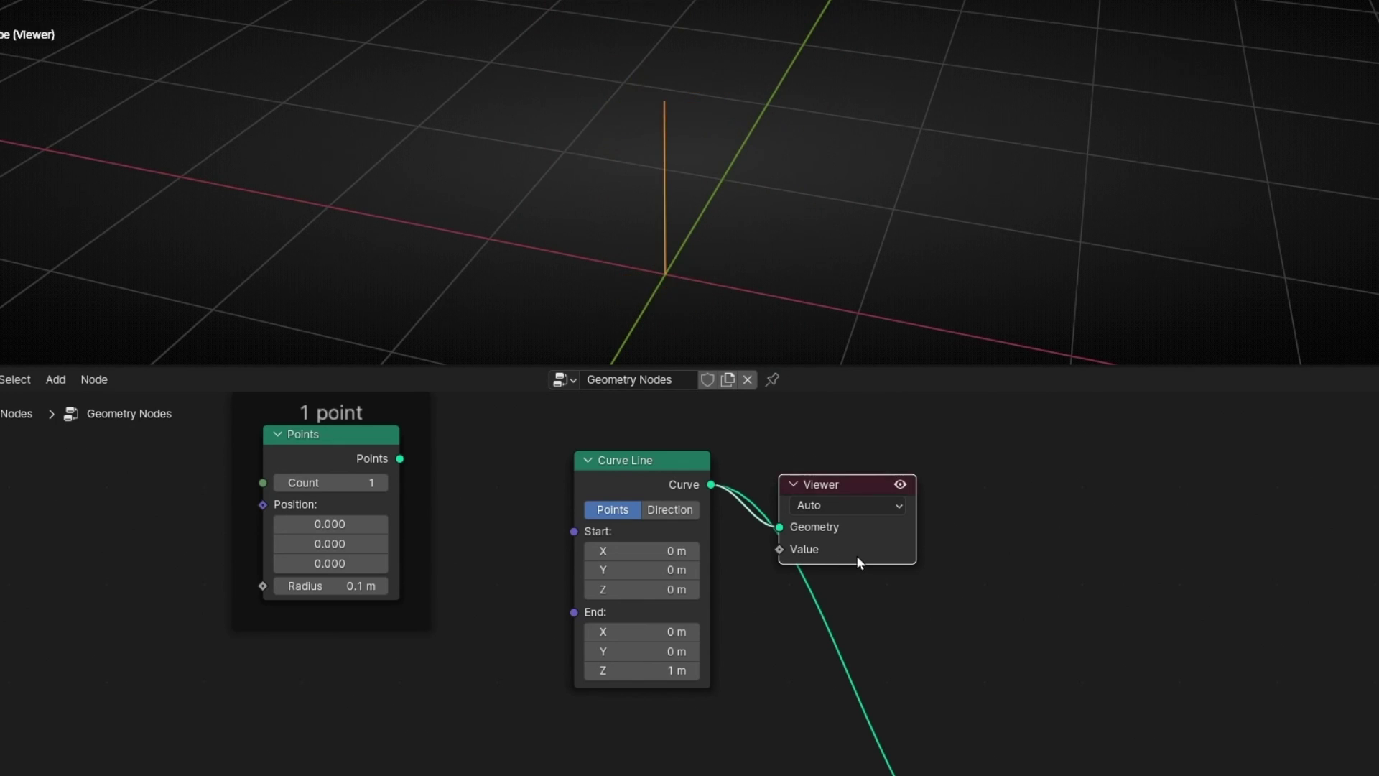
key(x)
middle_drag(761, 302, 793, 222)
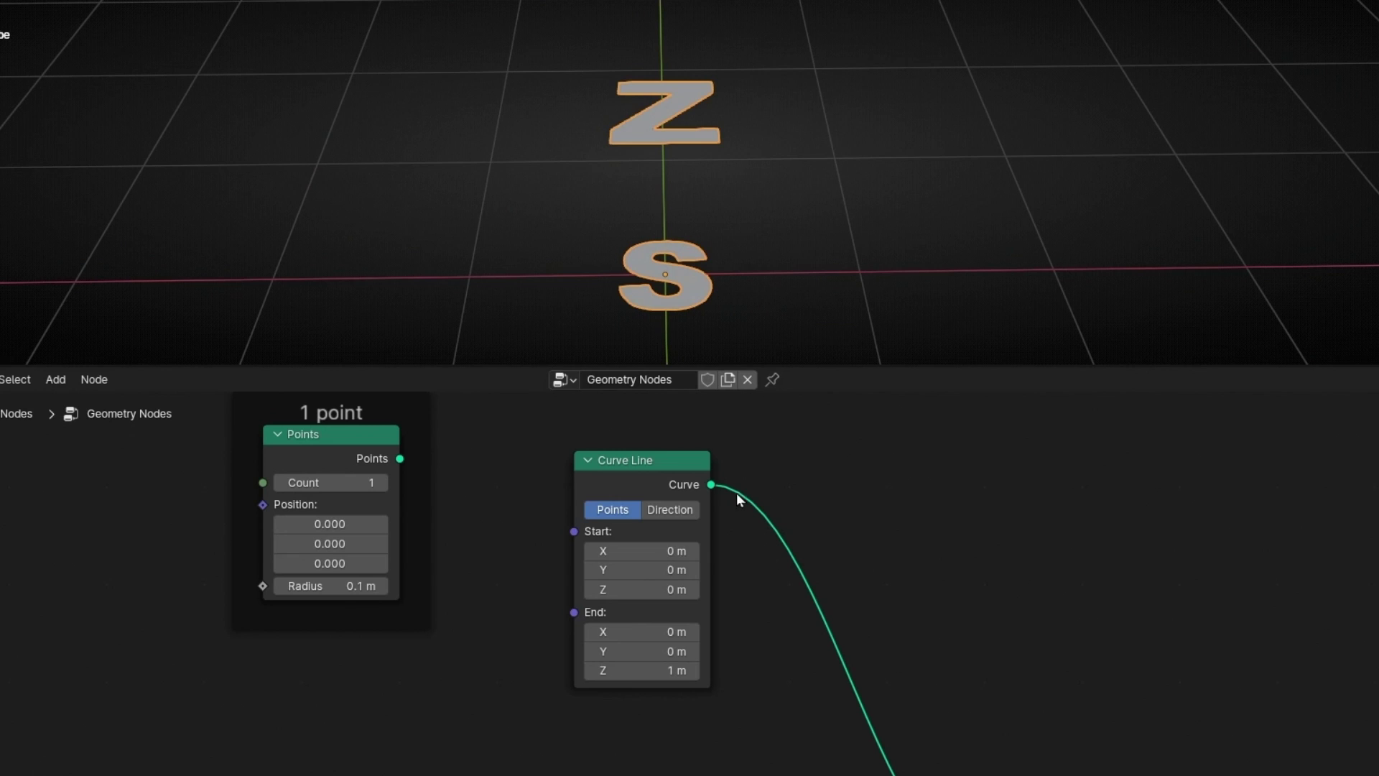
click(662, 668)
Step: Set the Curve Line End Z to 0, Start X to -3 m and End X to 3 m
text(0)
key(Return)
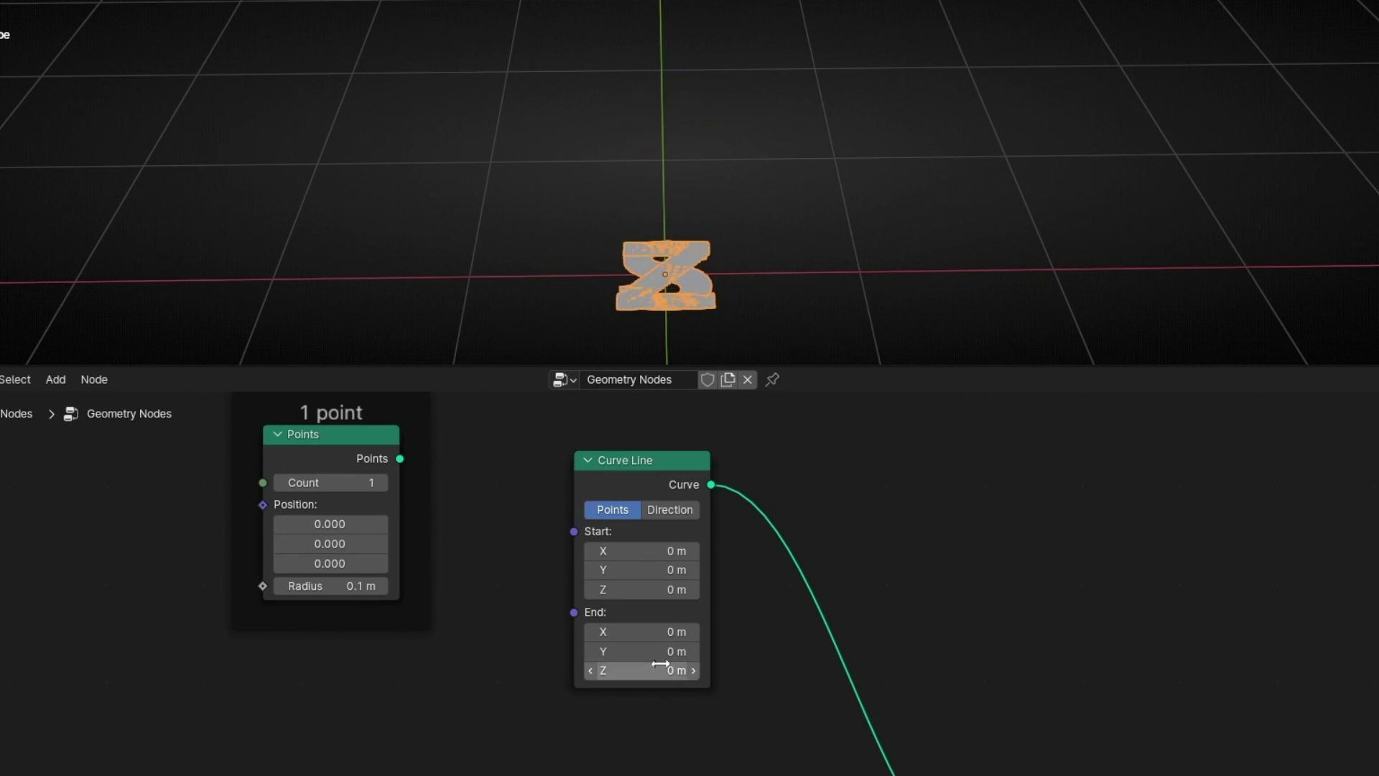
middle_drag(766, 252, 762, 147)
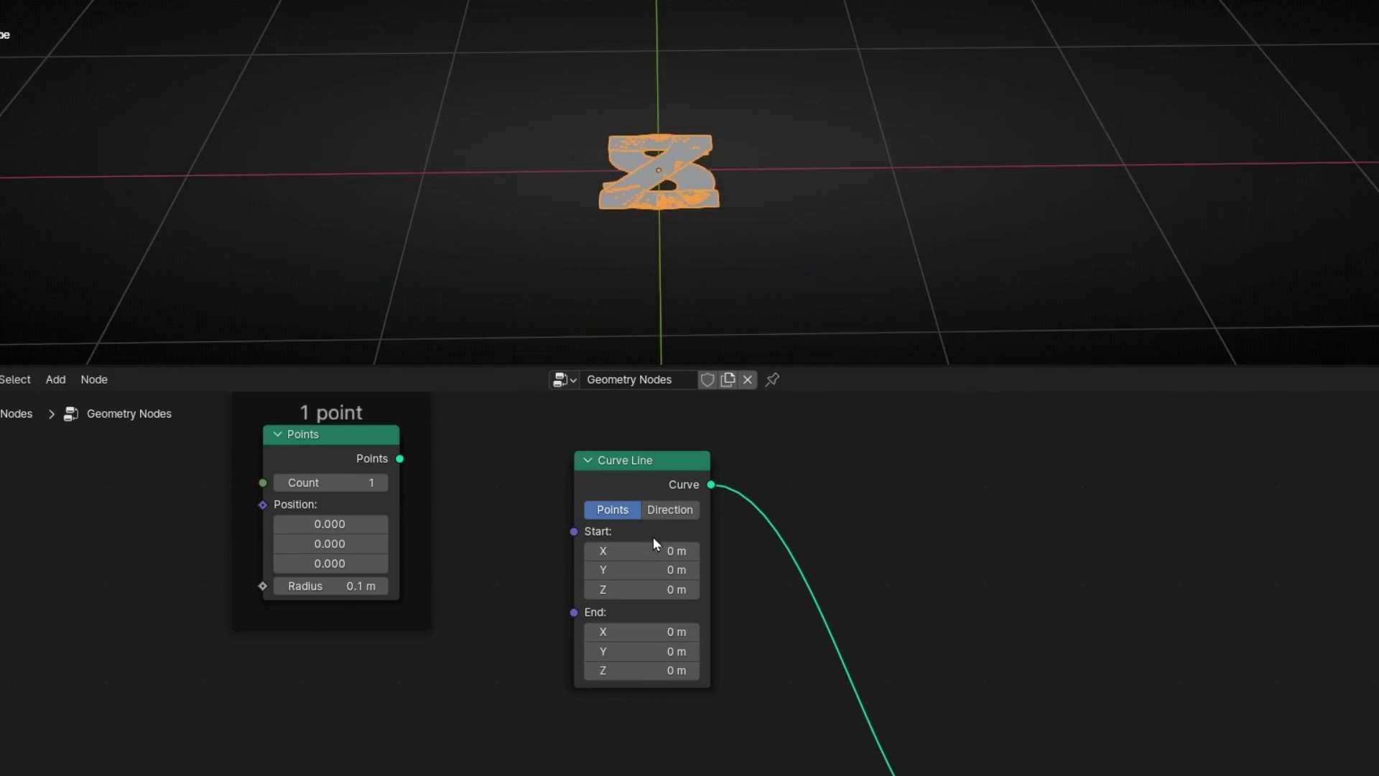
click(642, 550)
text(-)
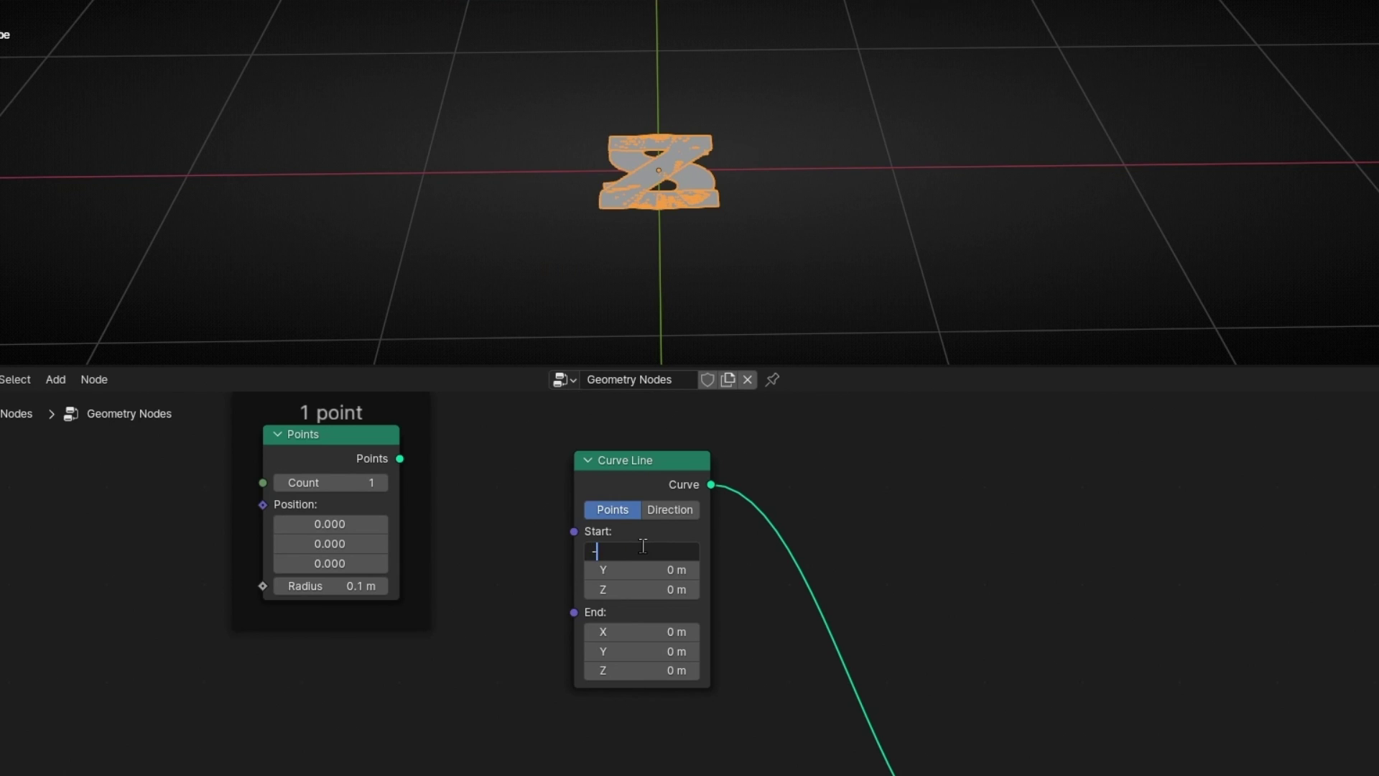
text(3)
key(Return)
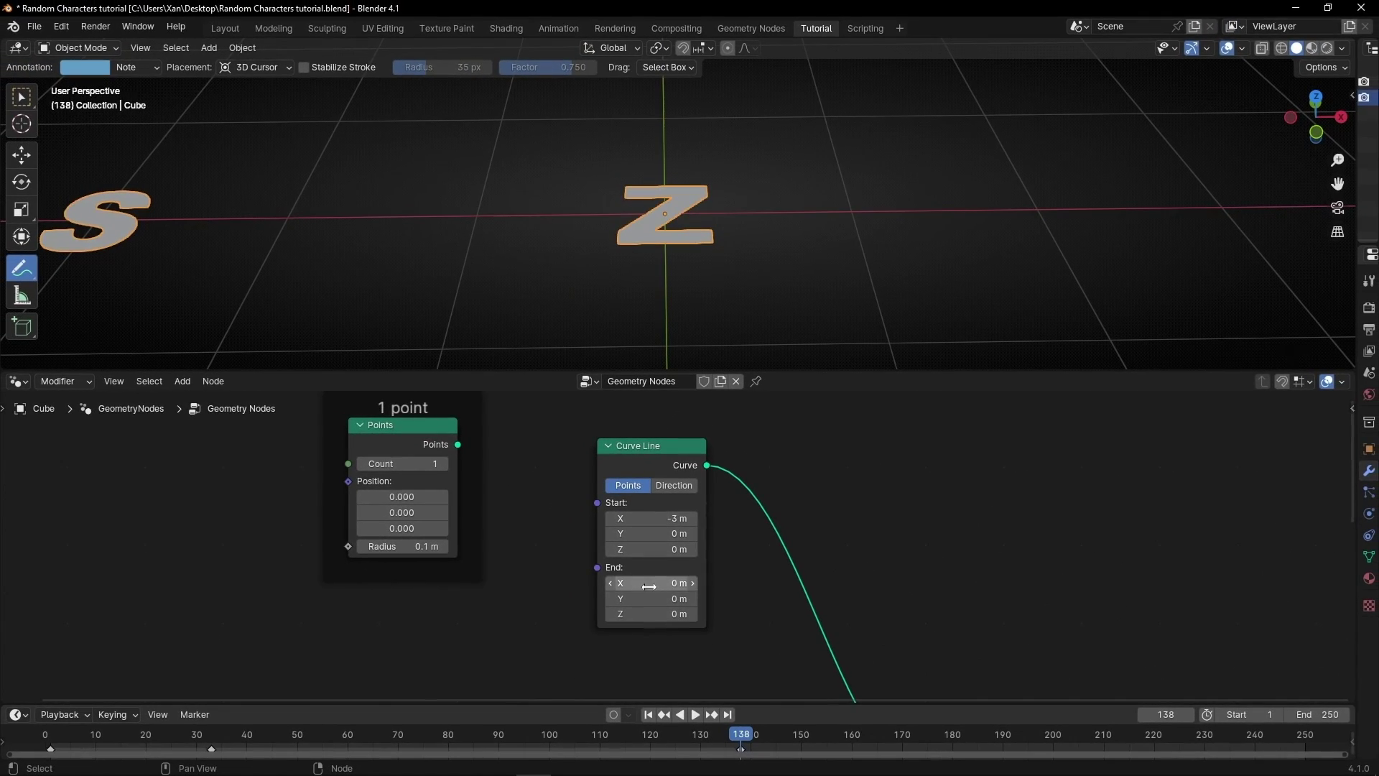
click(640, 634)
text(3)
key(Return)
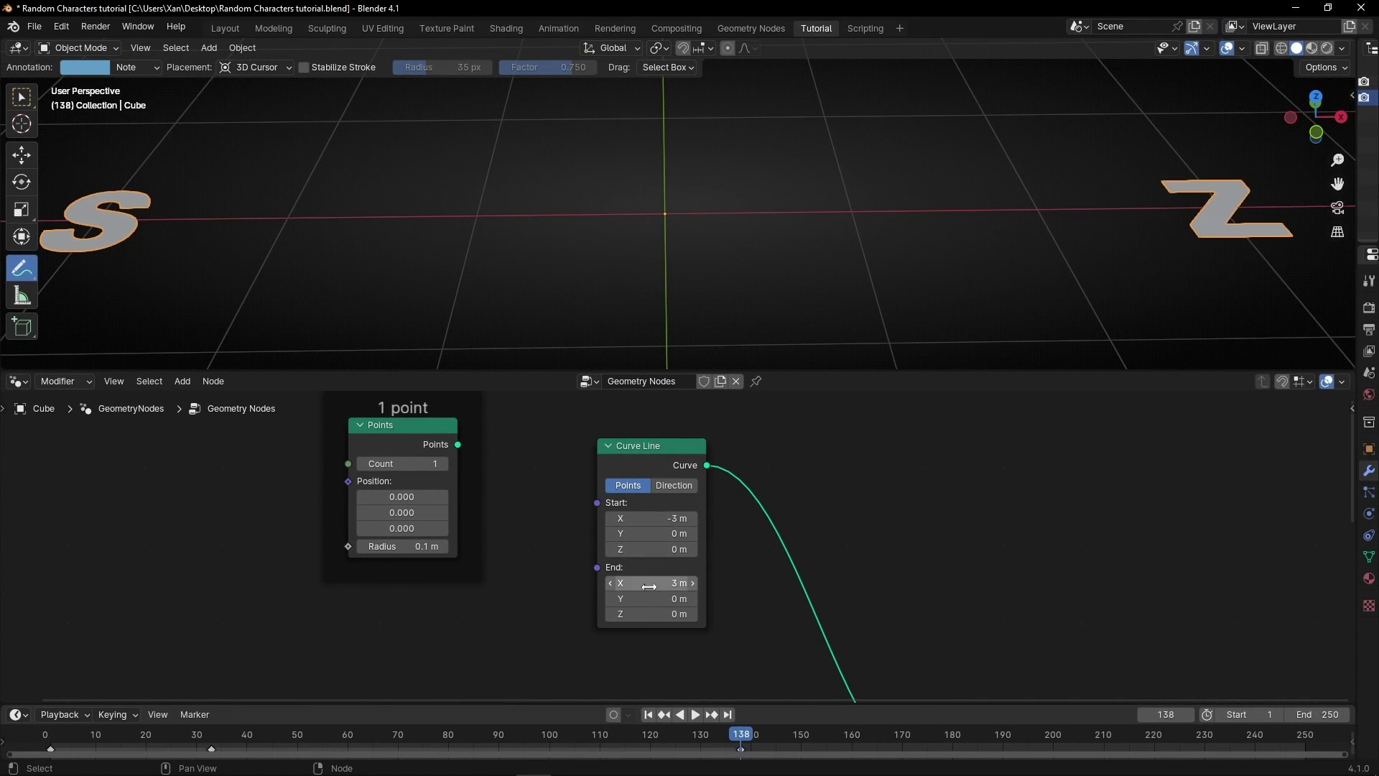
Step: Switch to Top Orthographic view and hide the grid and viewport overlays
click(1317, 102)
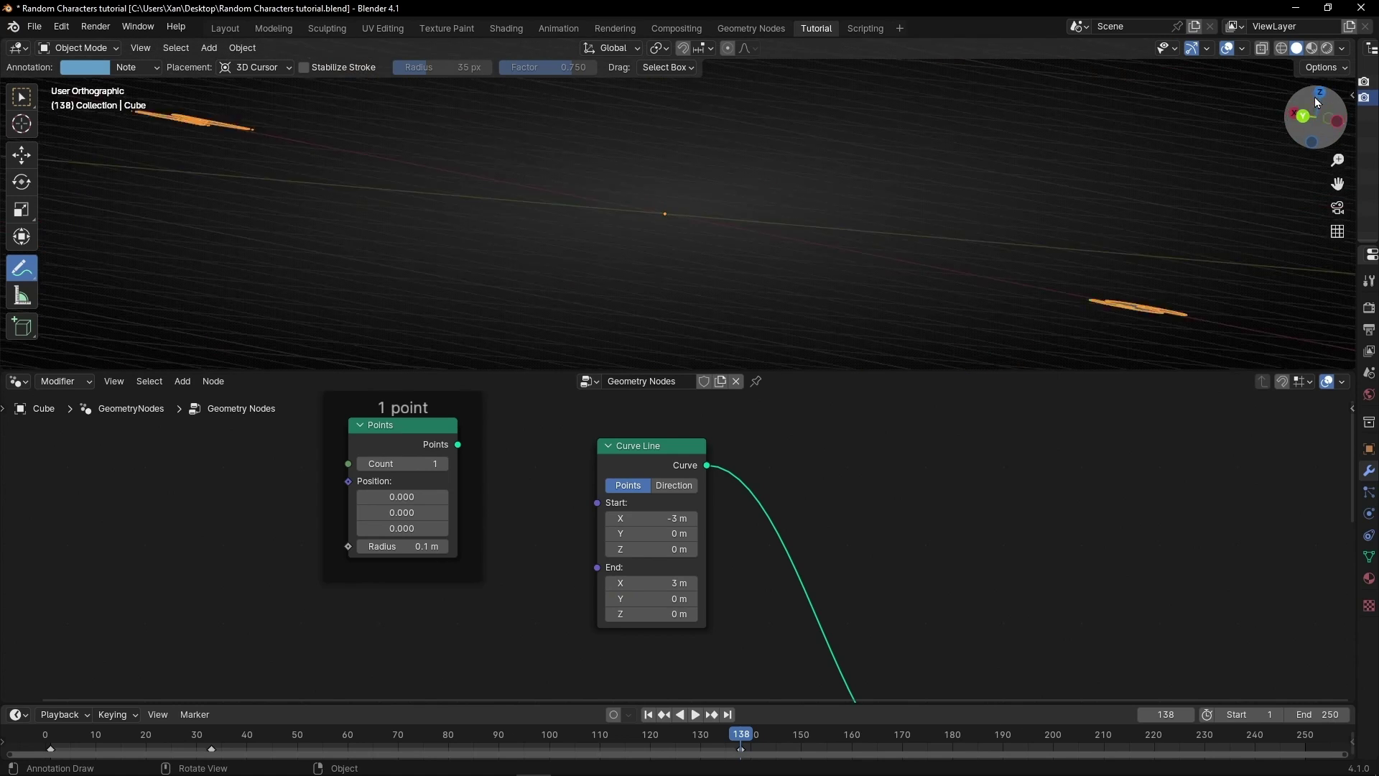
click(1316, 94)
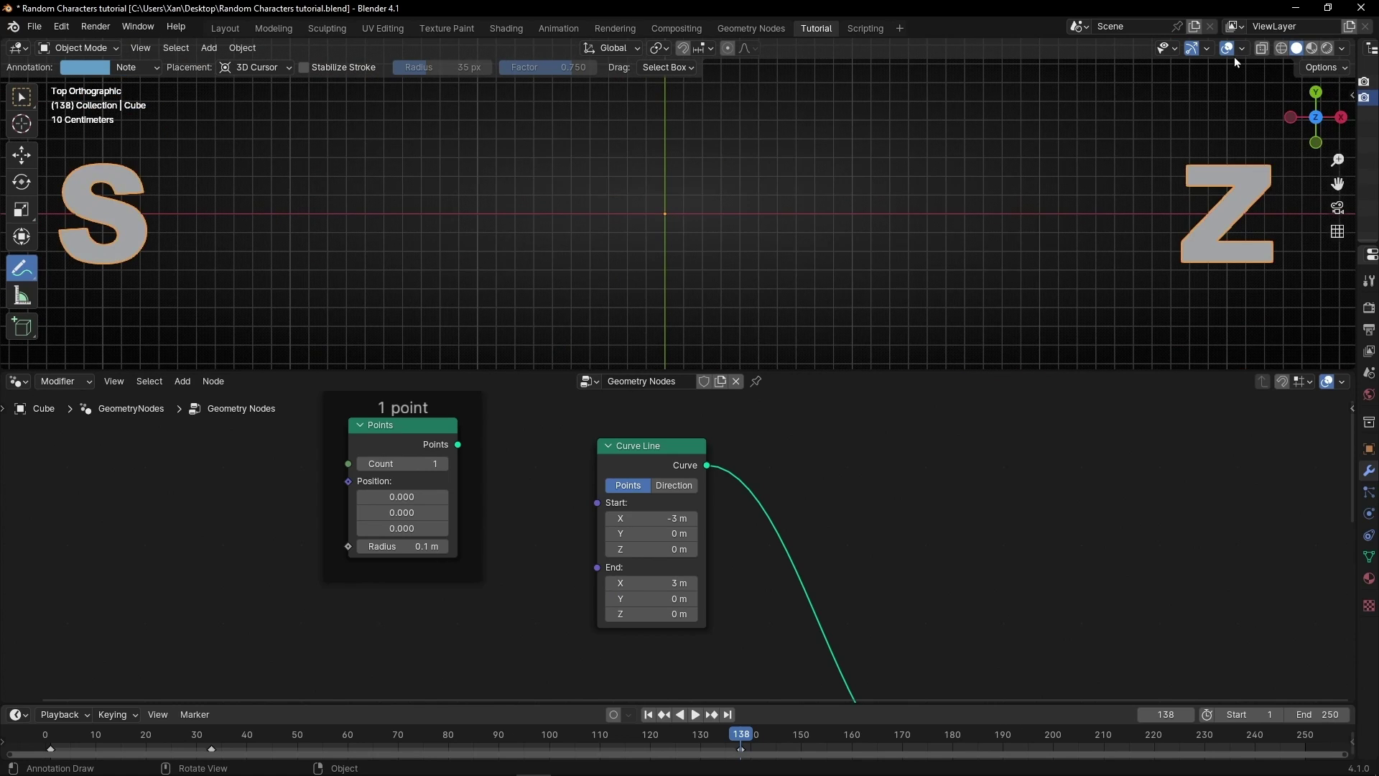
click(1253, 31)
Step: Insert a Resample Curve node (Count 10) between Curve Line and Instance on Points
scroll(910, 189, down, 3)
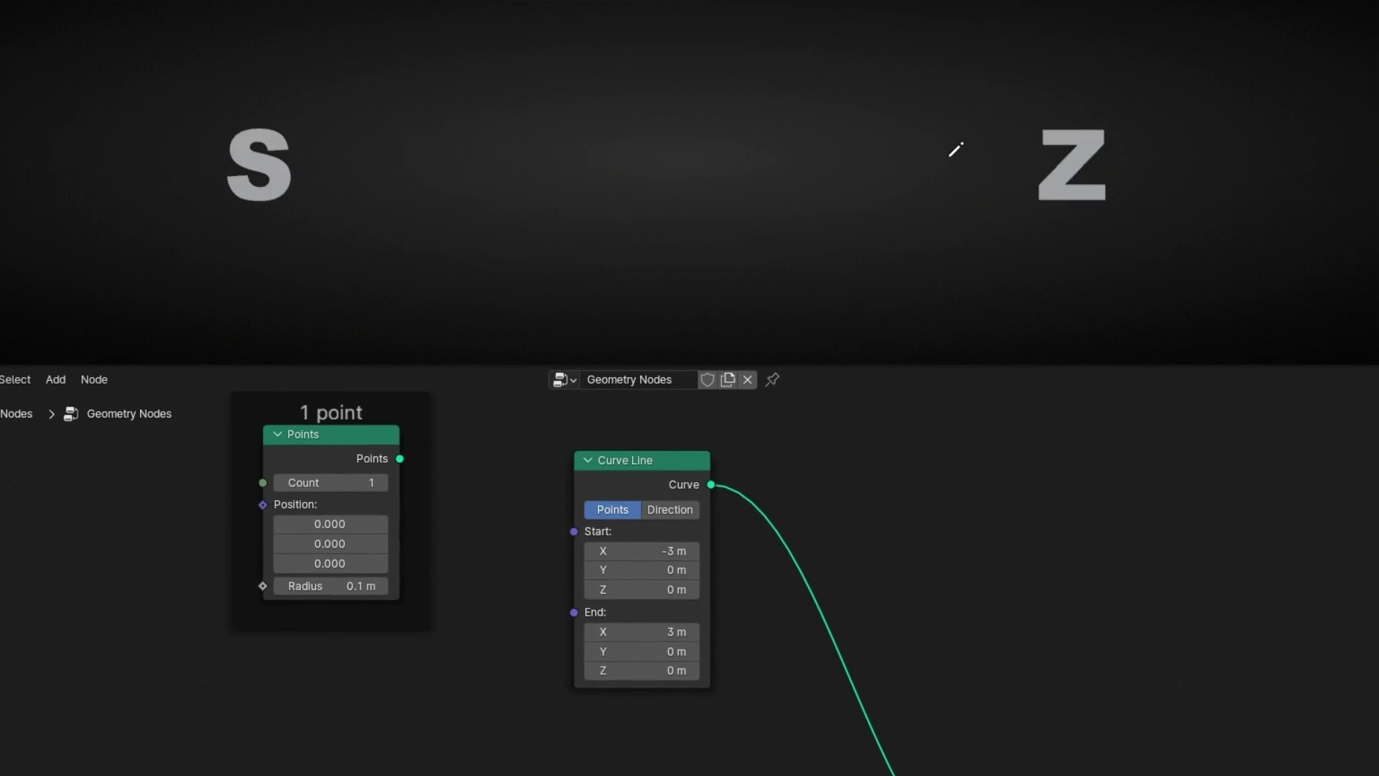
scroll(787, 555, down, 1)
scroll(805, 583, down, 2)
middle_drag(804, 585, 741, 494)
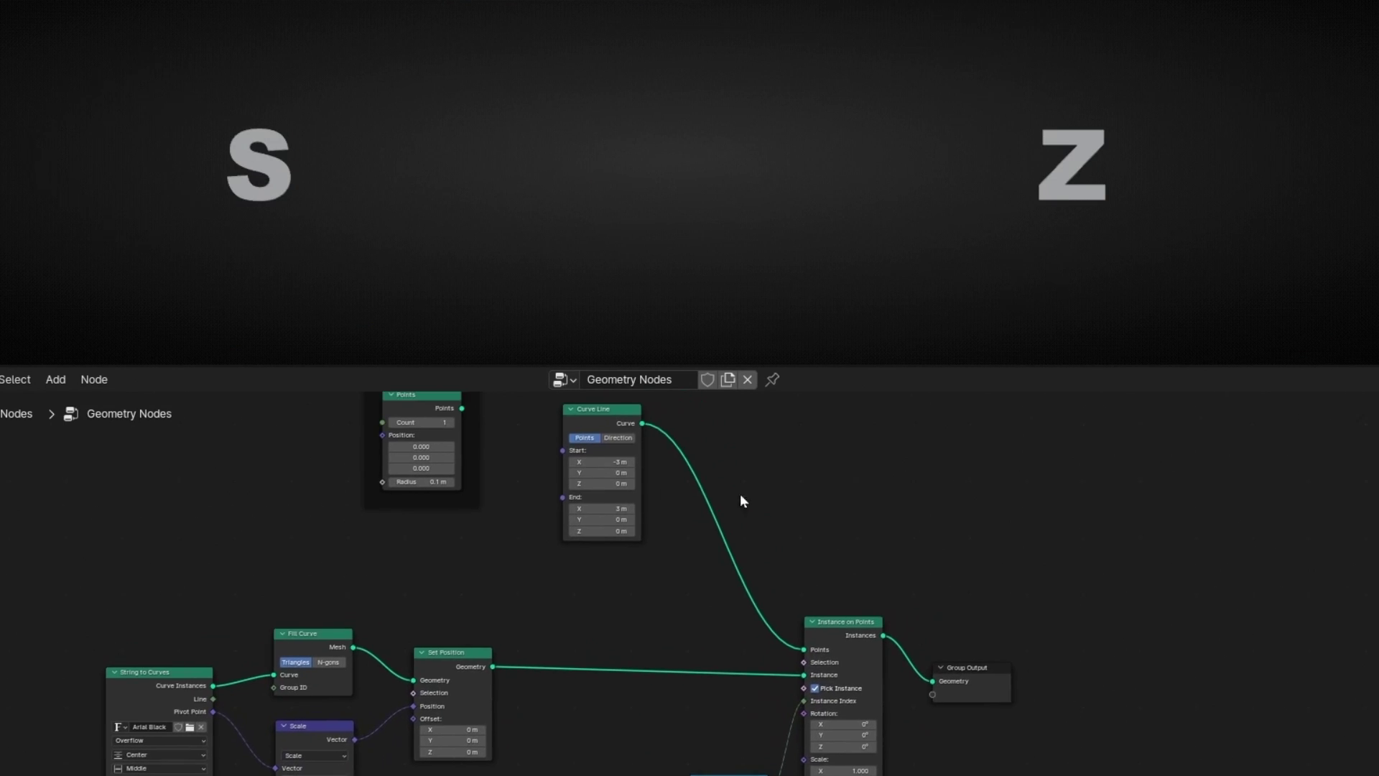
scroll(740, 493, up, 1)
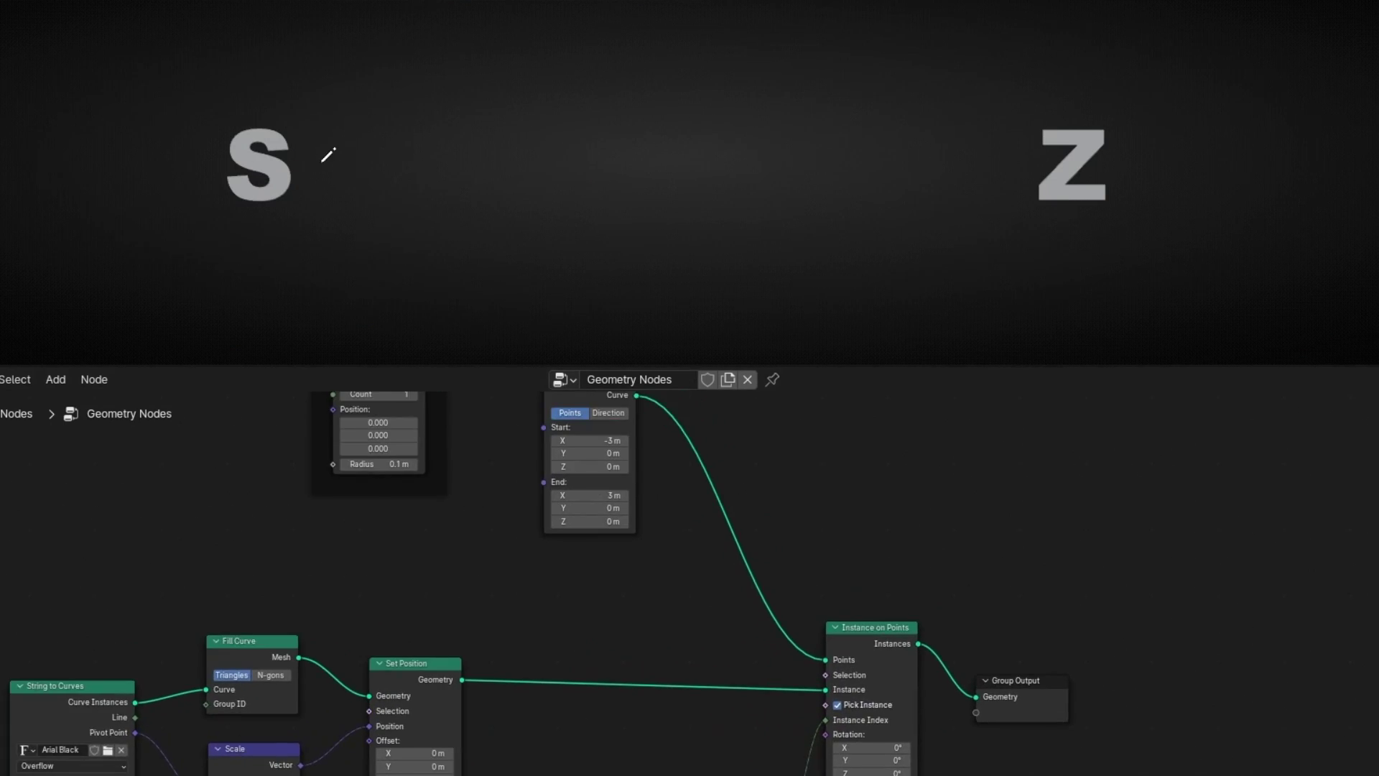
middle_drag(688, 455, 688, 514)
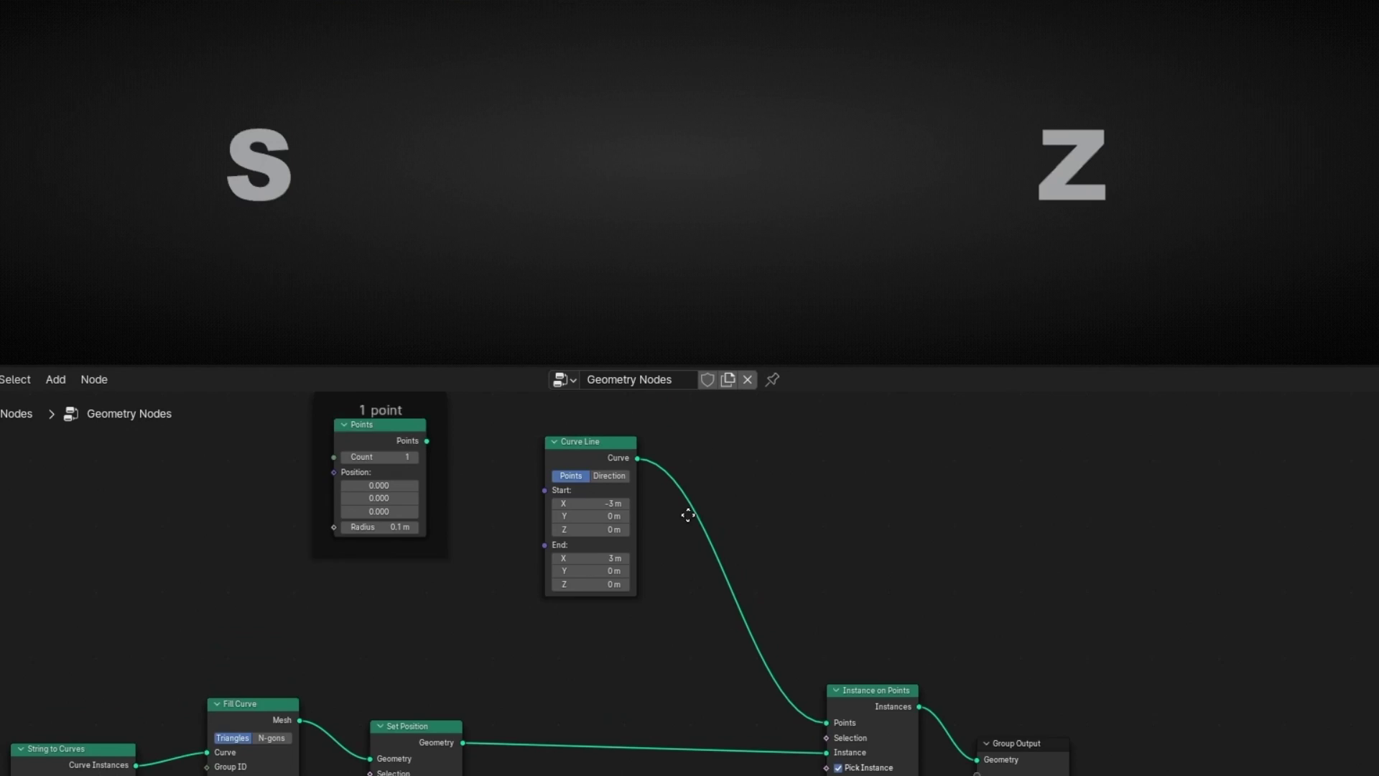
scroll(580, 405, up, 2)
middle_drag(579, 405, 534, 460)
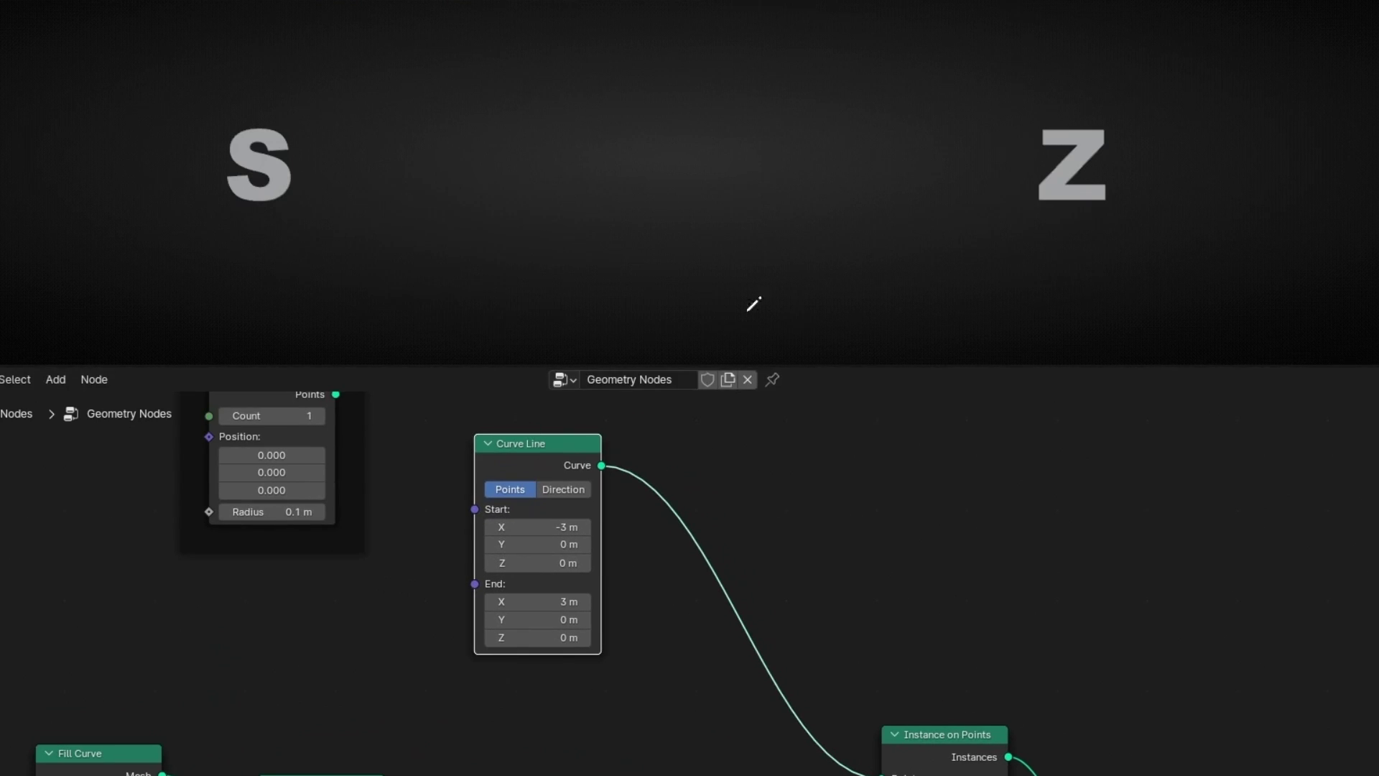
key(shift+a)
text(resa)
key(Return)
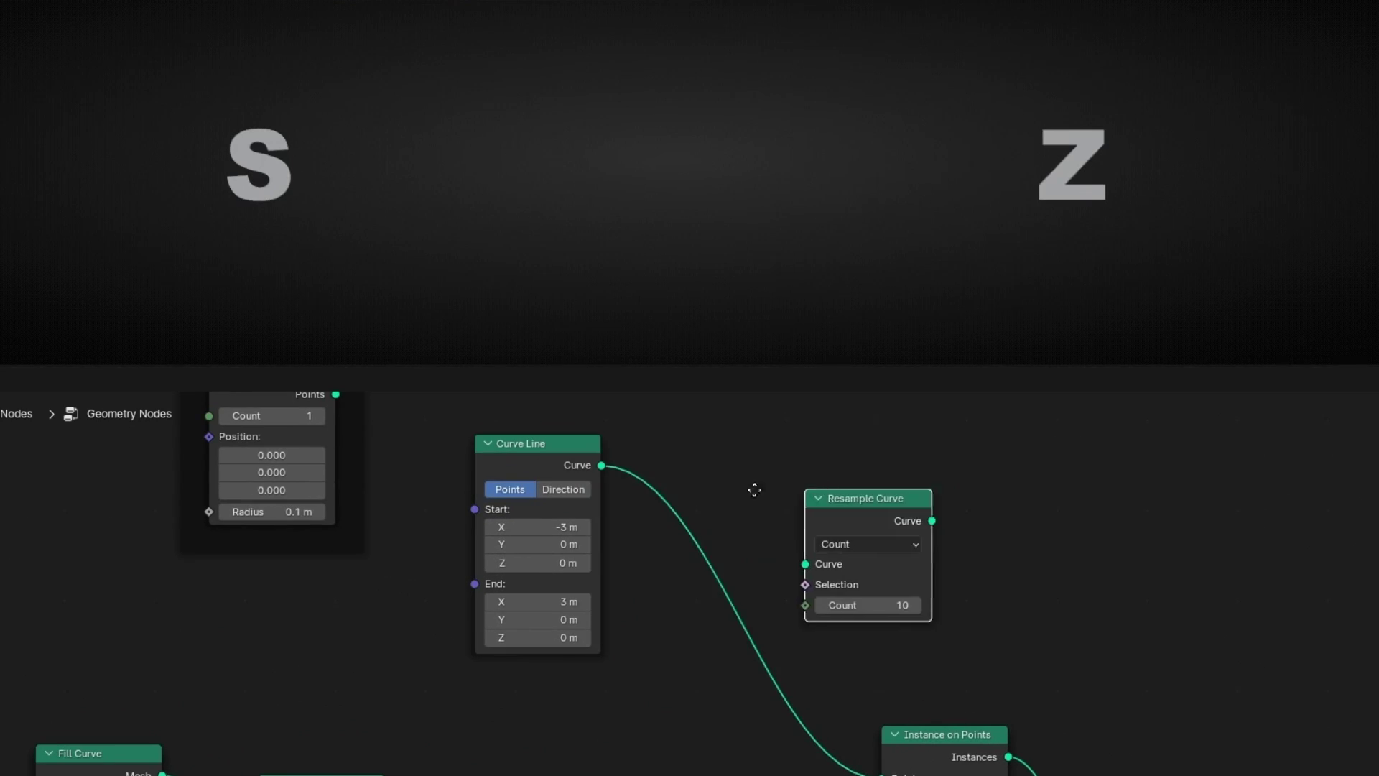
click(626, 490)
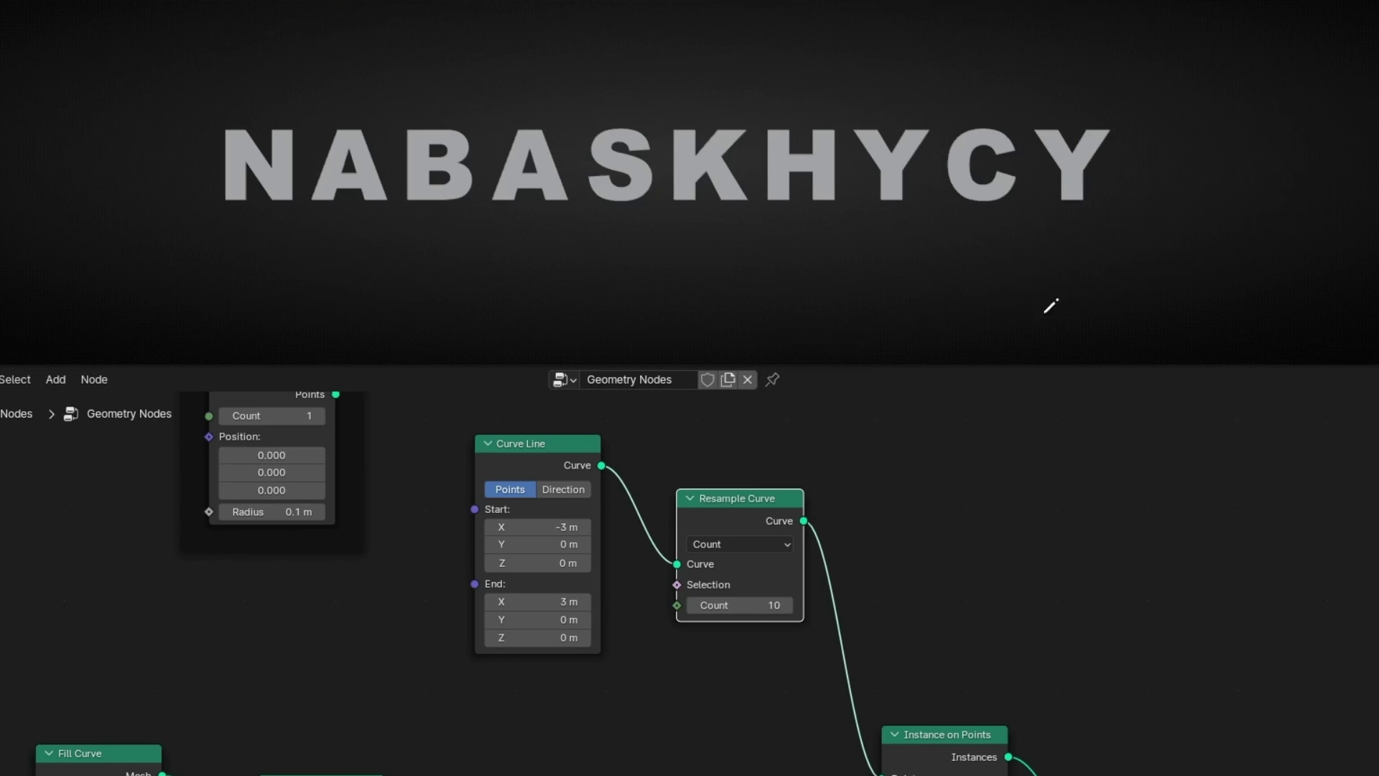
Step: Cut the Random Value link into Instance Index so letters follow index order
middle_drag(857, 676, 897, 657)
ctrl+right_drag(871, 496, 941, 641)
middle_drag(809, 526, 845, 605)
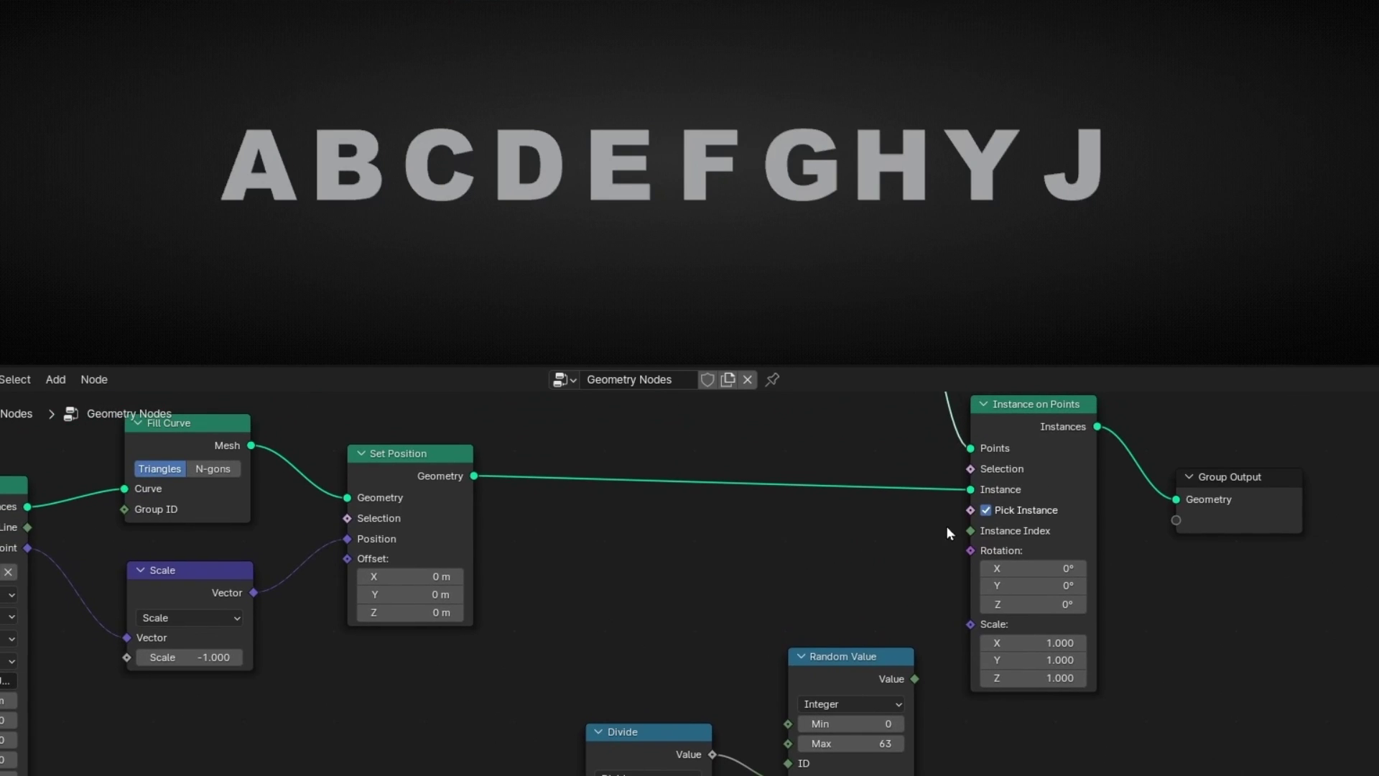
Step: Feed Instance Index from a new Math Add node with second value 0, raising the first value
drag(970, 532, 722, 552)
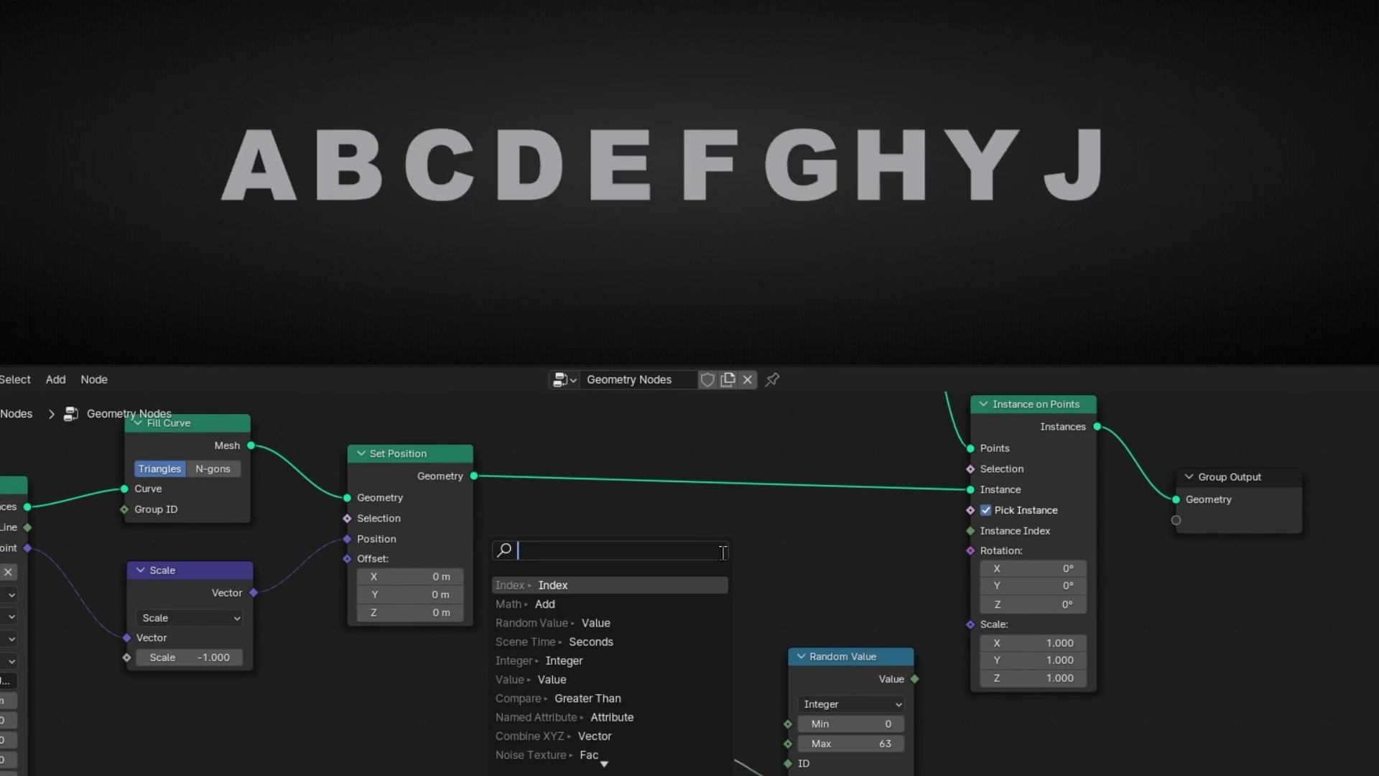
text(math)
key(Return)
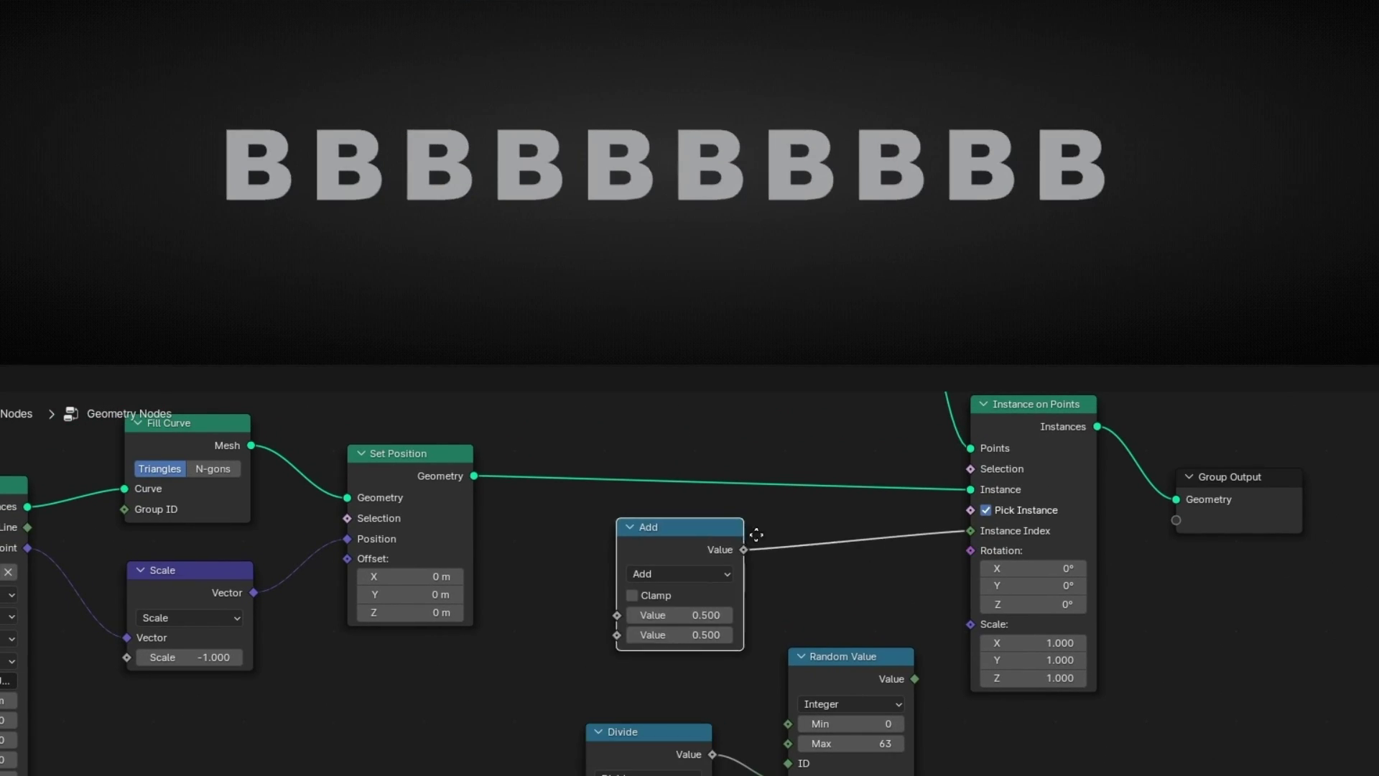
click(760, 532)
click(704, 627)
text(0)
key(Return)
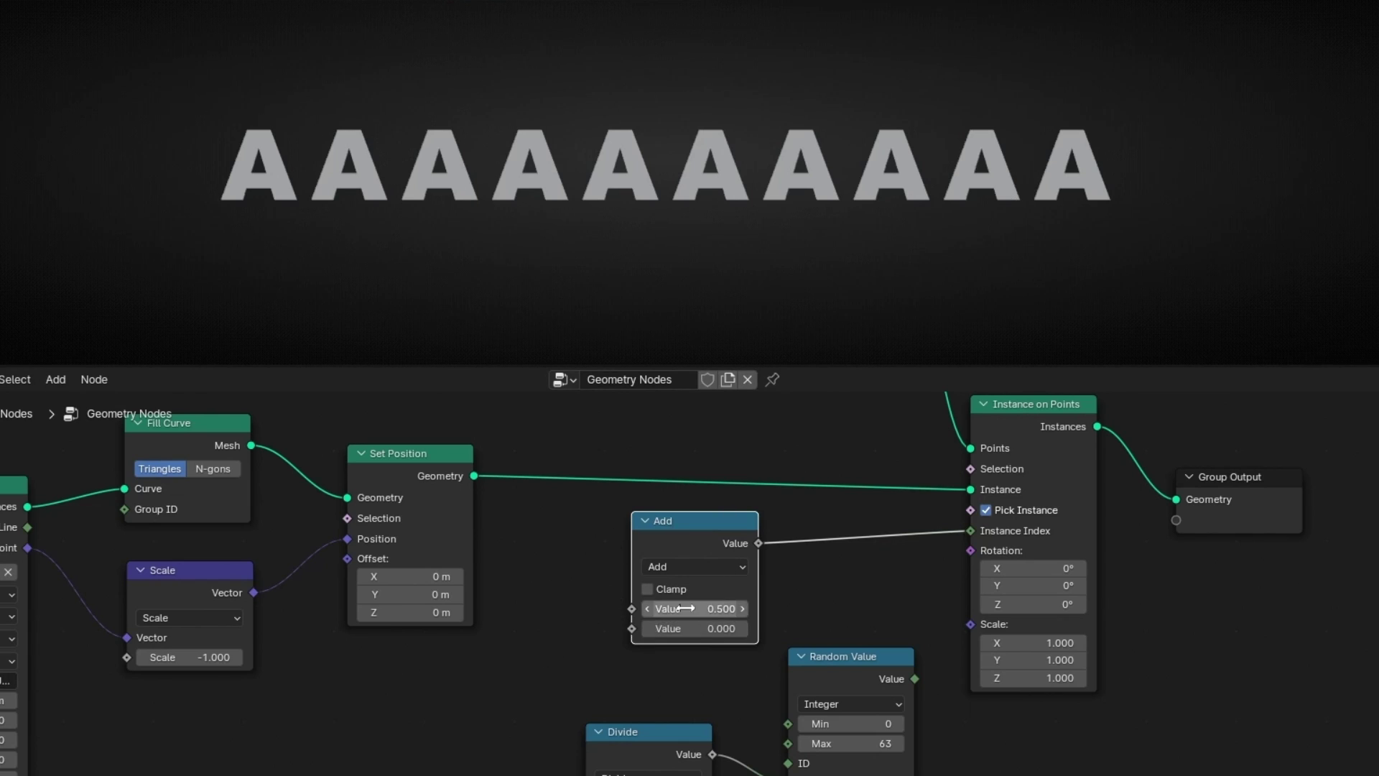
drag(688, 609, 1130, 609)
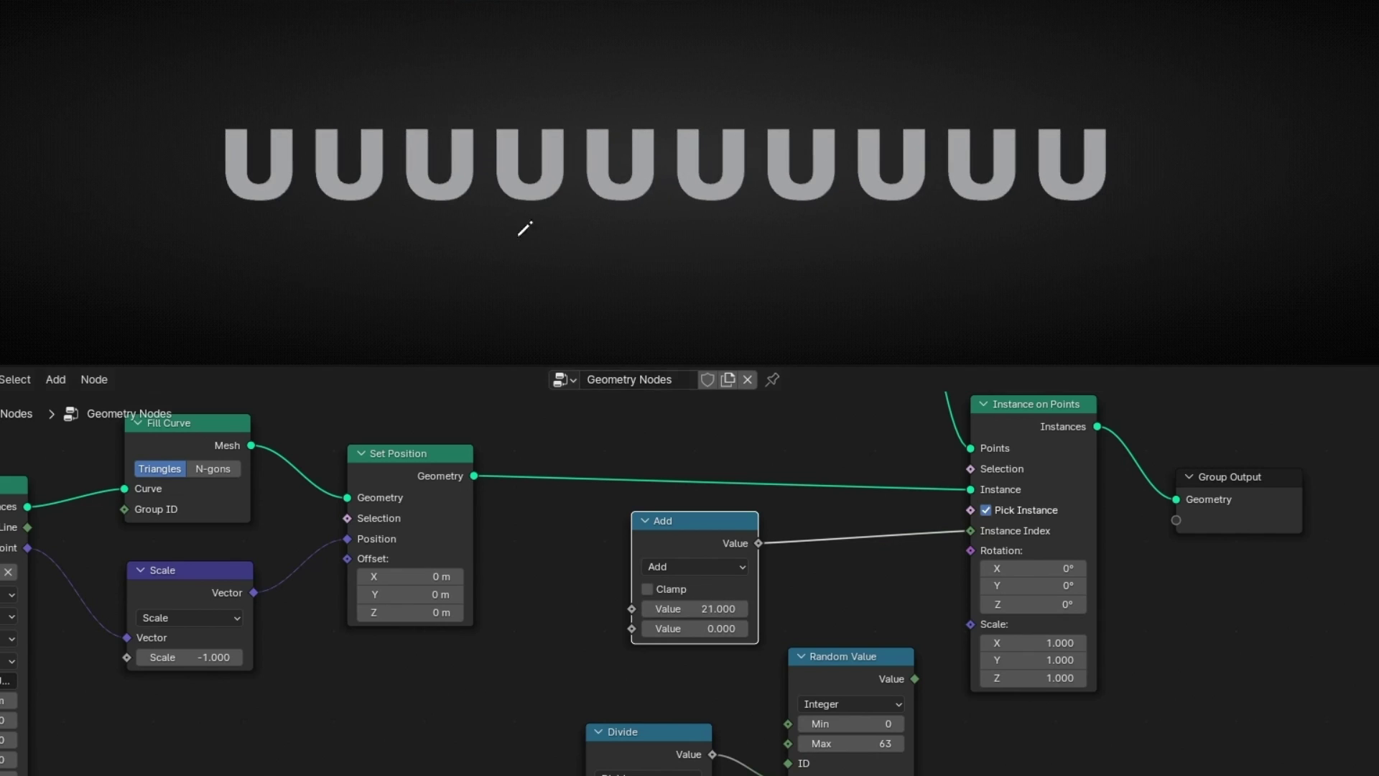
Step: Connect an Index node to the Add node's first input and set the offset to 8.7
drag(632, 608, 502, 661)
text(index)
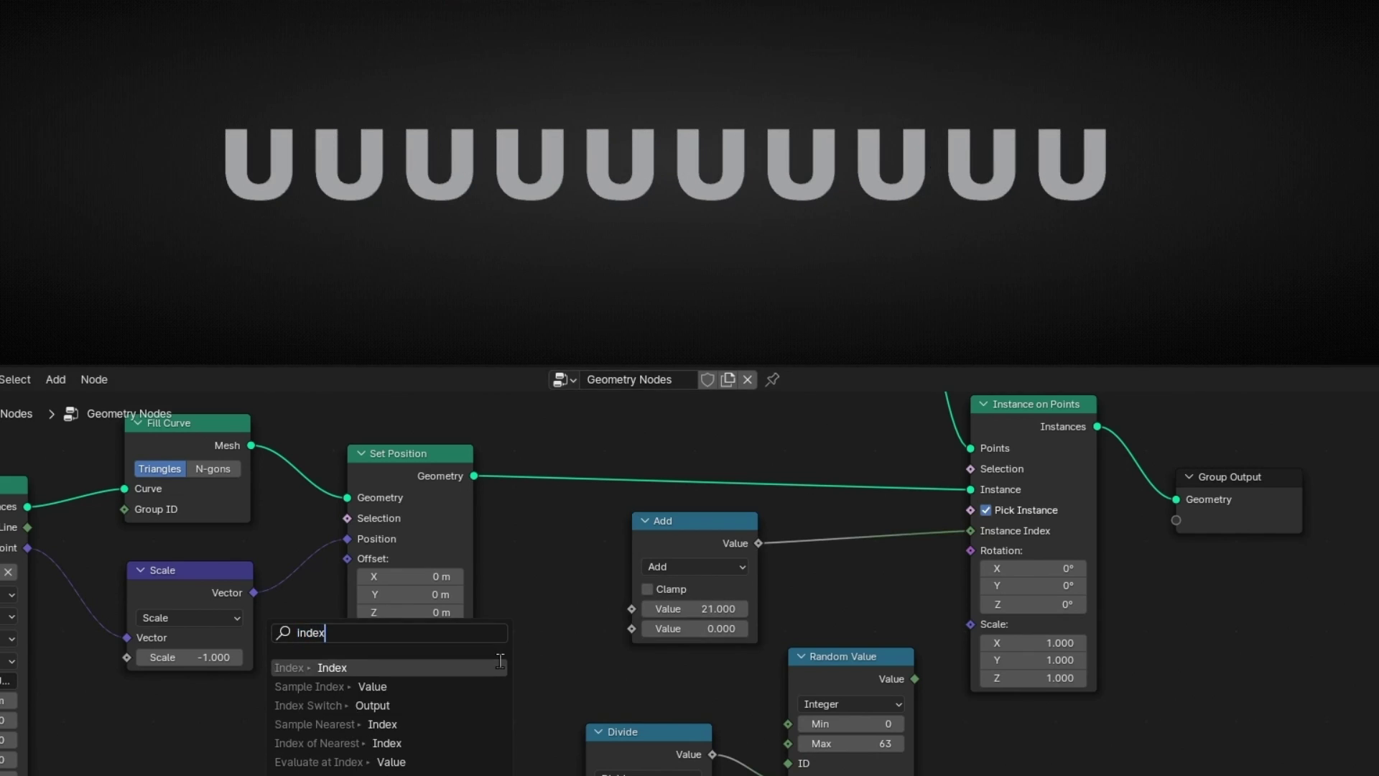
key(Return)
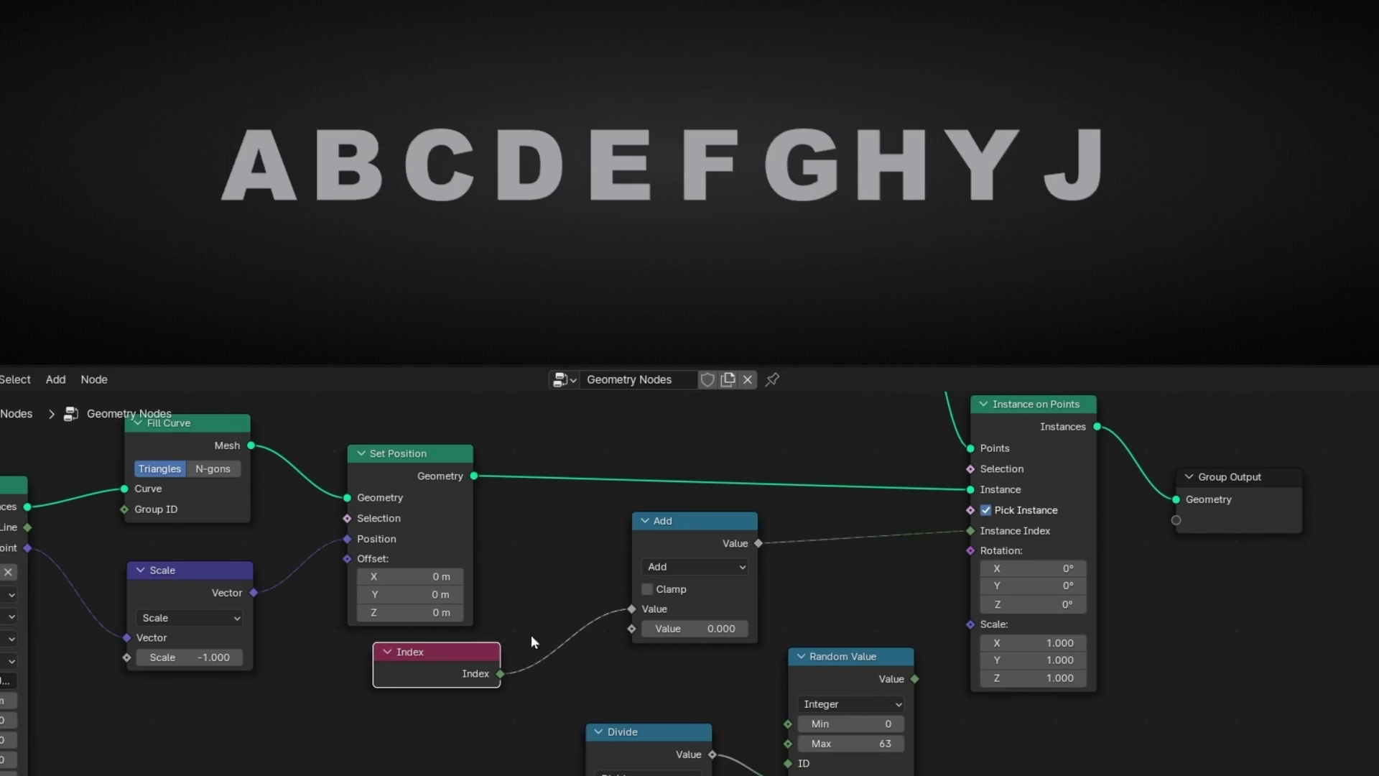
drag(440, 662, 464, 678)
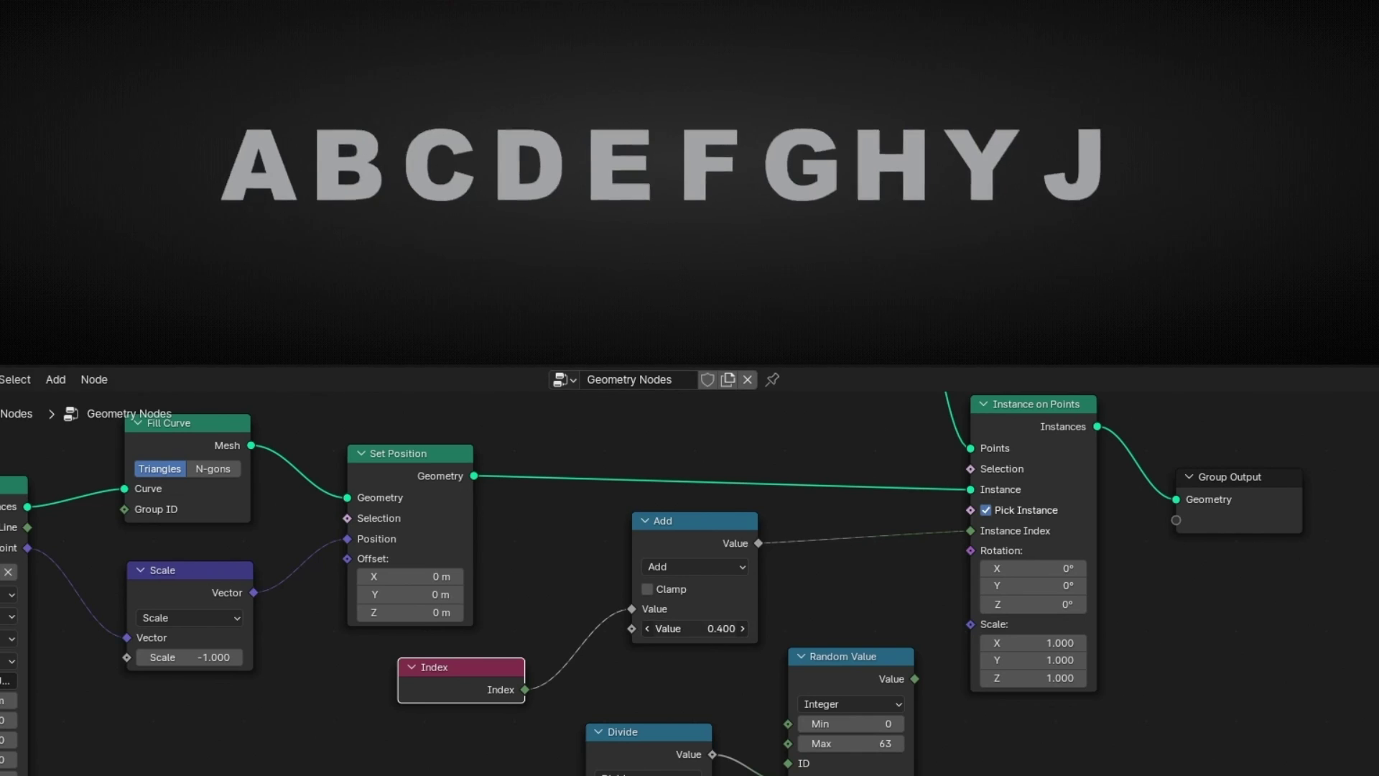
drag(694, 629, 826, 629)
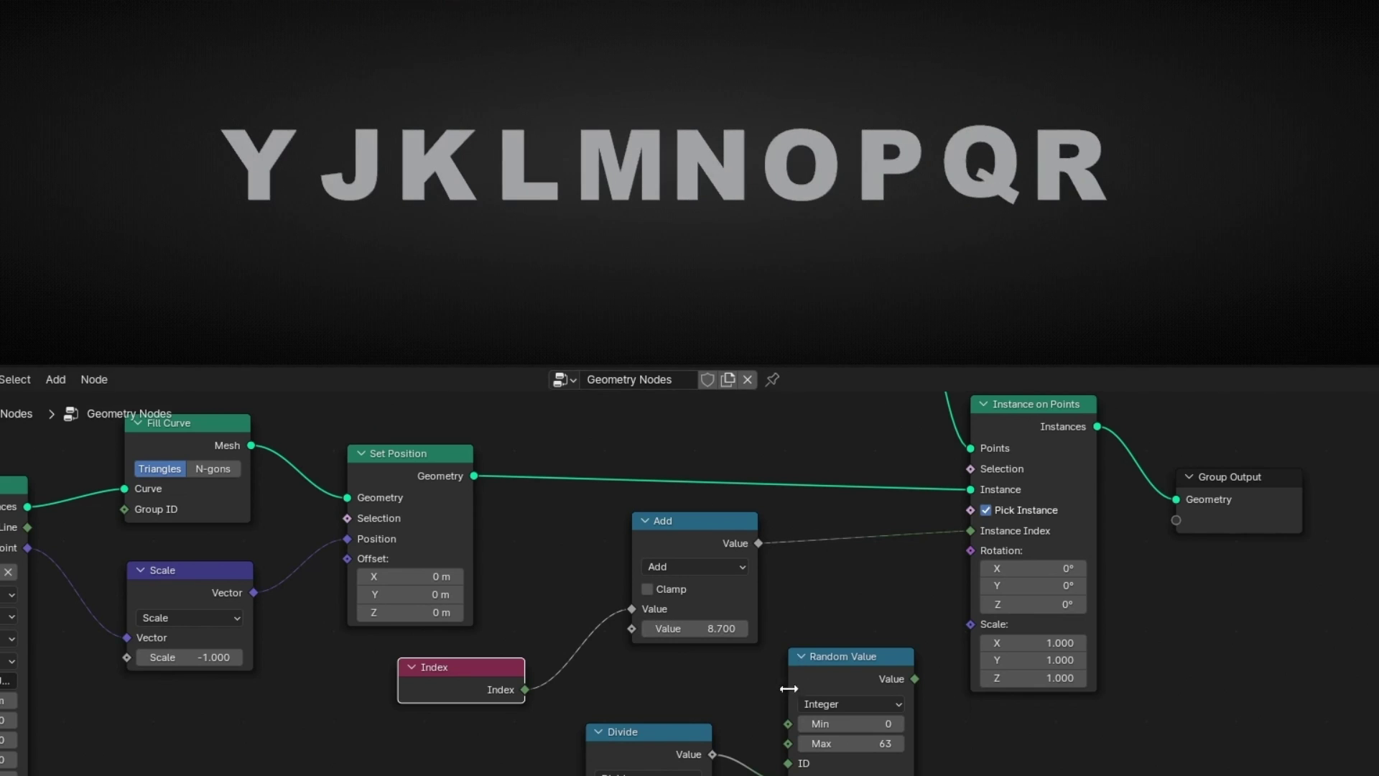
Step: Move the frame-divided Divide output from the random Seed to the Add node's second value
middle_drag(789, 688, 805, 584)
ctrl+right_drag(804, 596, 785, 665)
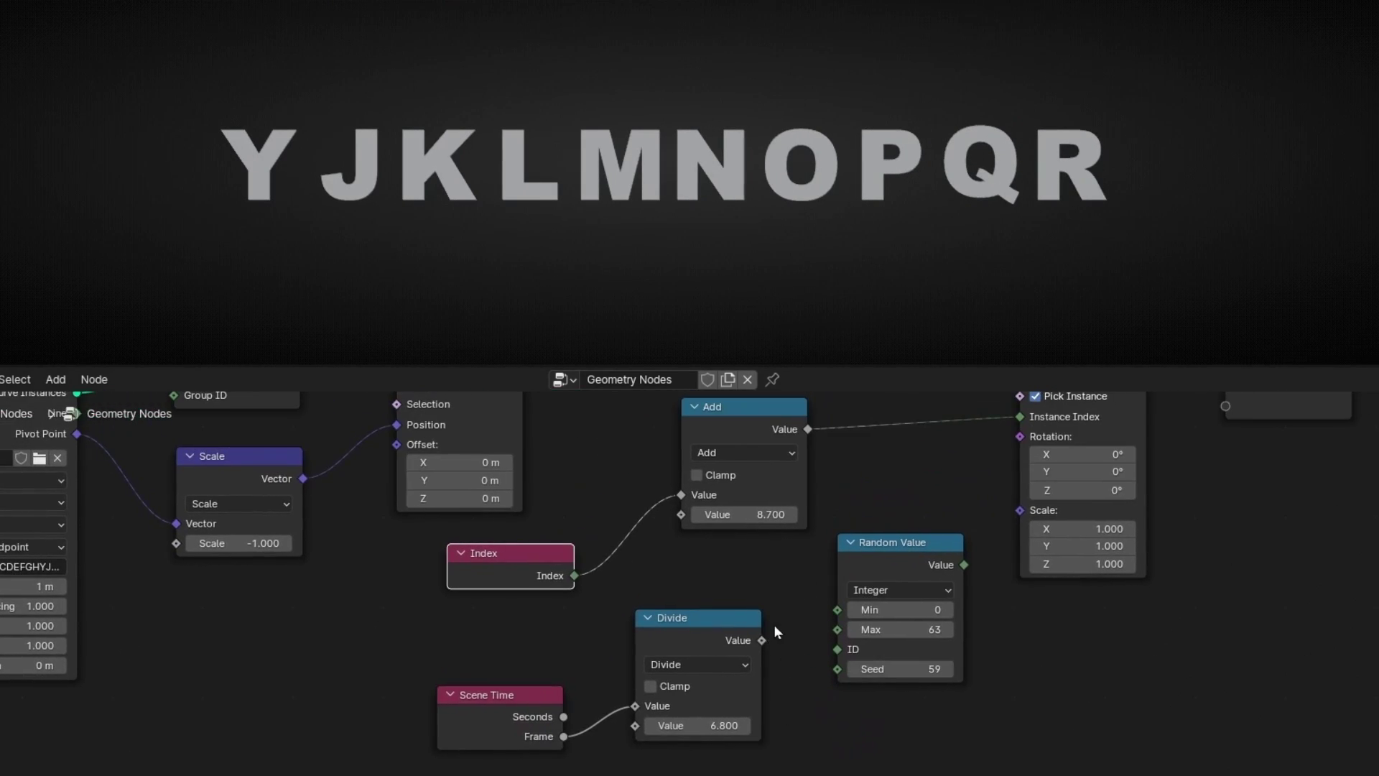
drag(761, 639, 665, 519)
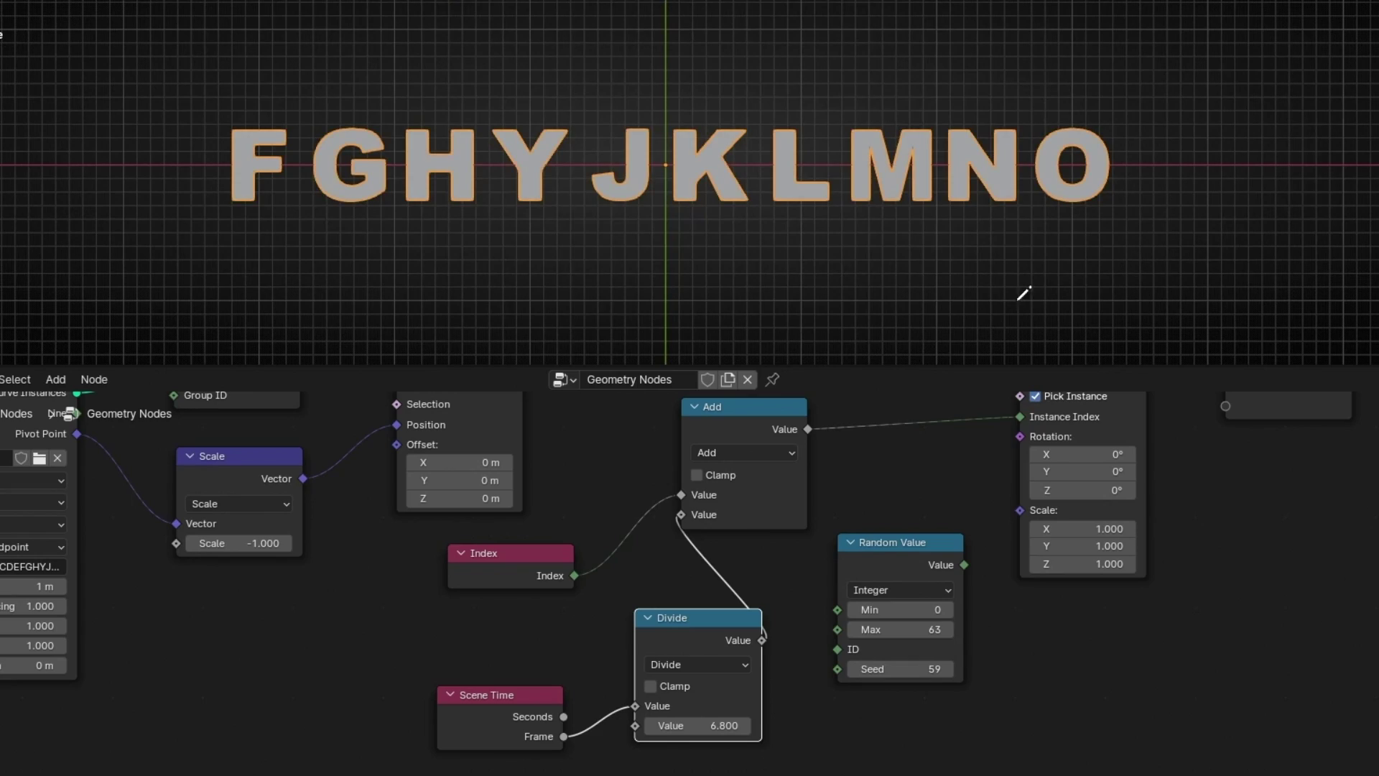
mouse_move(1074, 256)
mouse_down()
mouse_move(376, 258)
mouse_move(302, 245)
mouse_move(301, 280)
mouse_move(323, 291)
mouse_up()
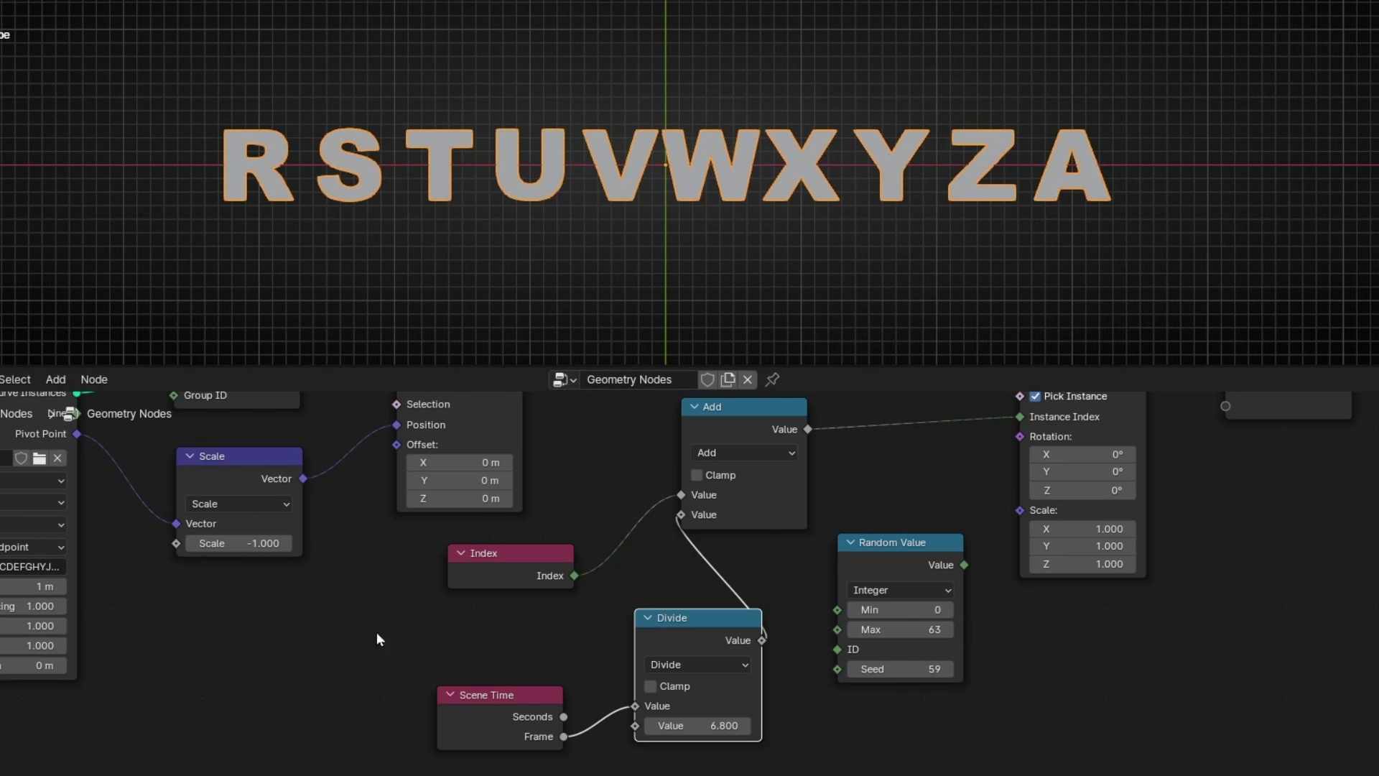
middle_drag(207, 638, 578, 670)
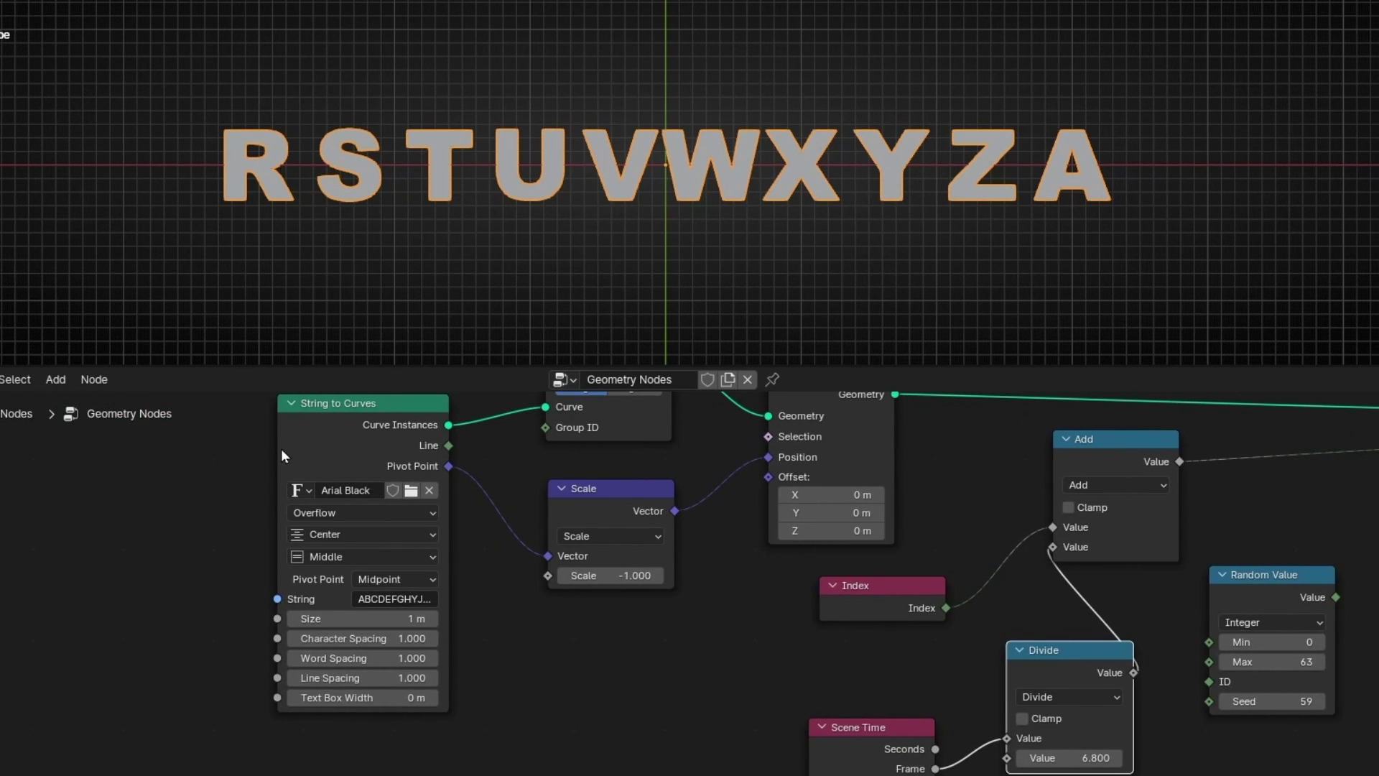
Step: Paste 'SUBSCRIBE TO XAN 3D TO LEARN MORE TUTORIALS -' into the string, play, and hide overlays
drag(282, 448, 0, 449)
text(SUBSCRIBE TO XAN 3D TO LEARN MORE TUTORIALS -)
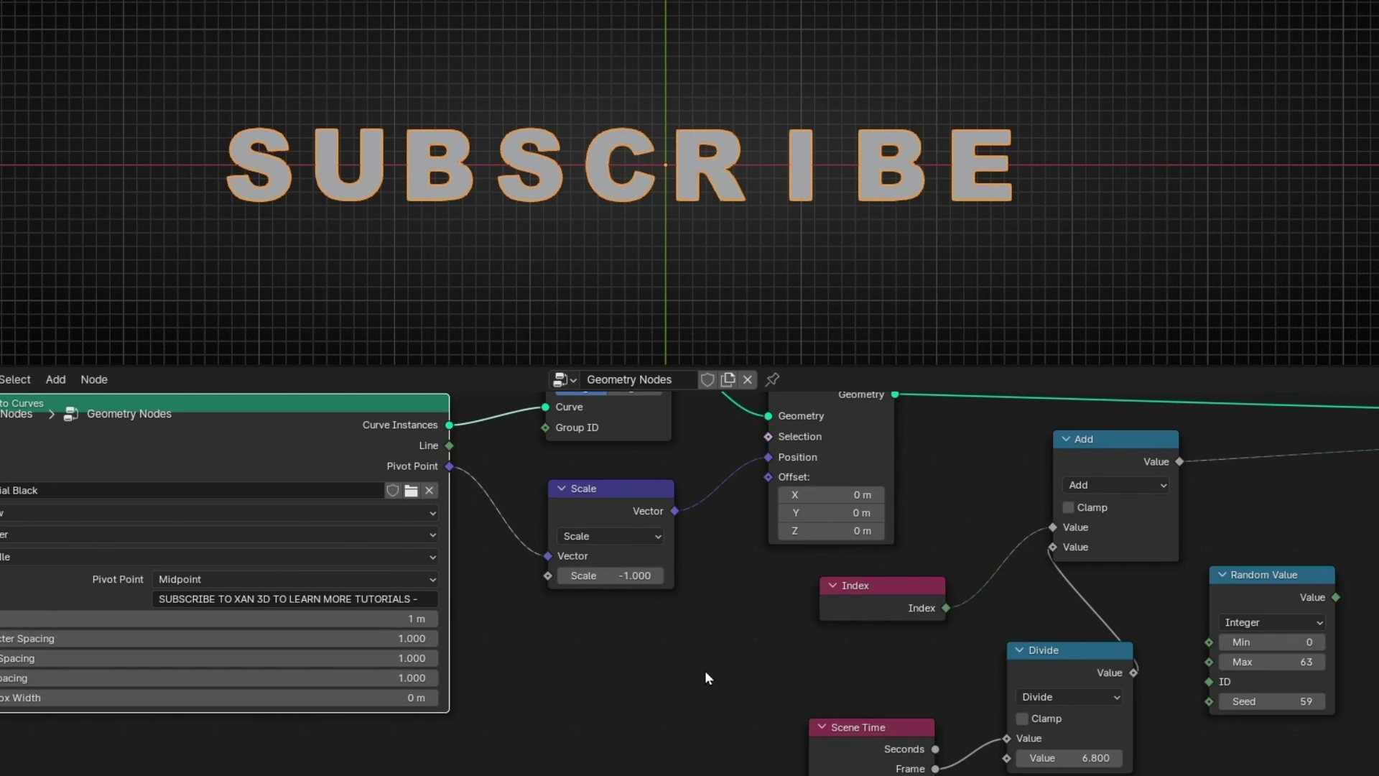
key(space)
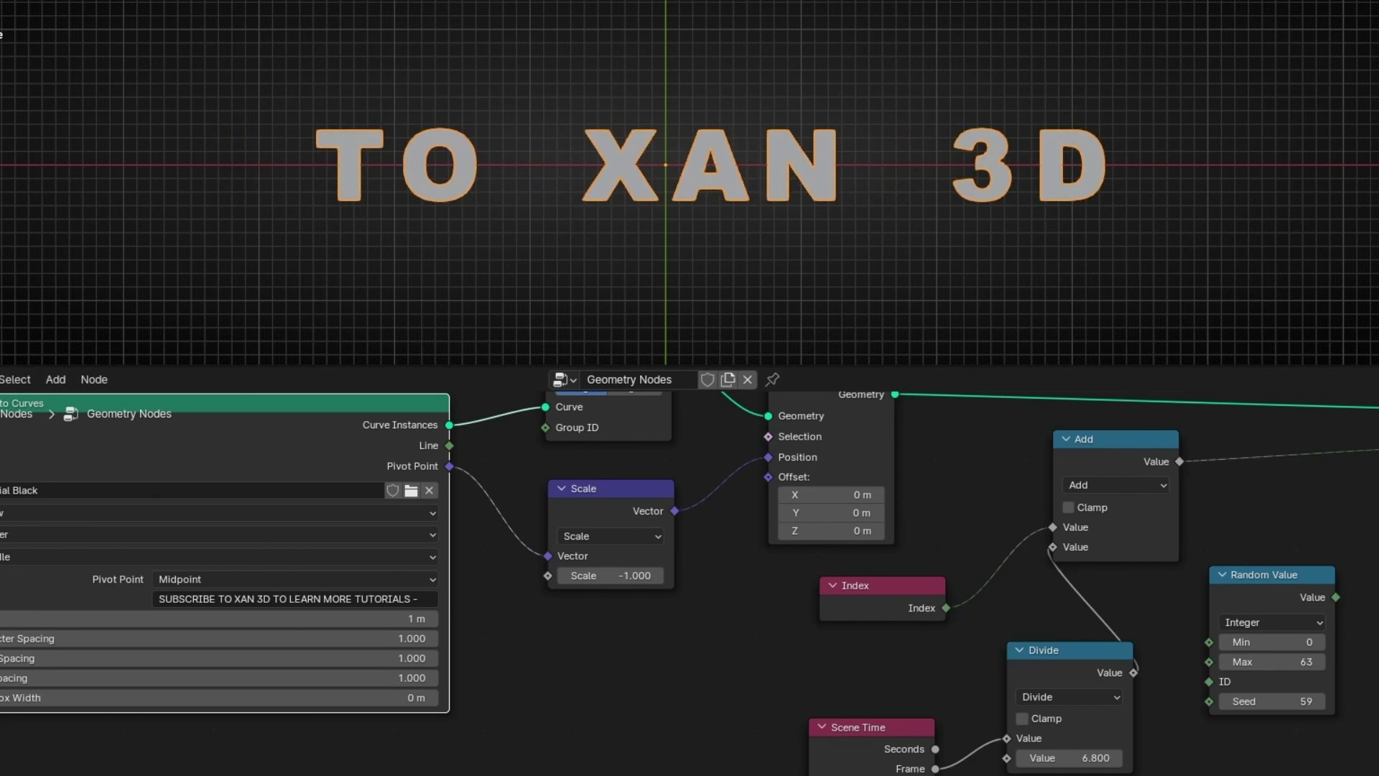
key(alt+shift+z)
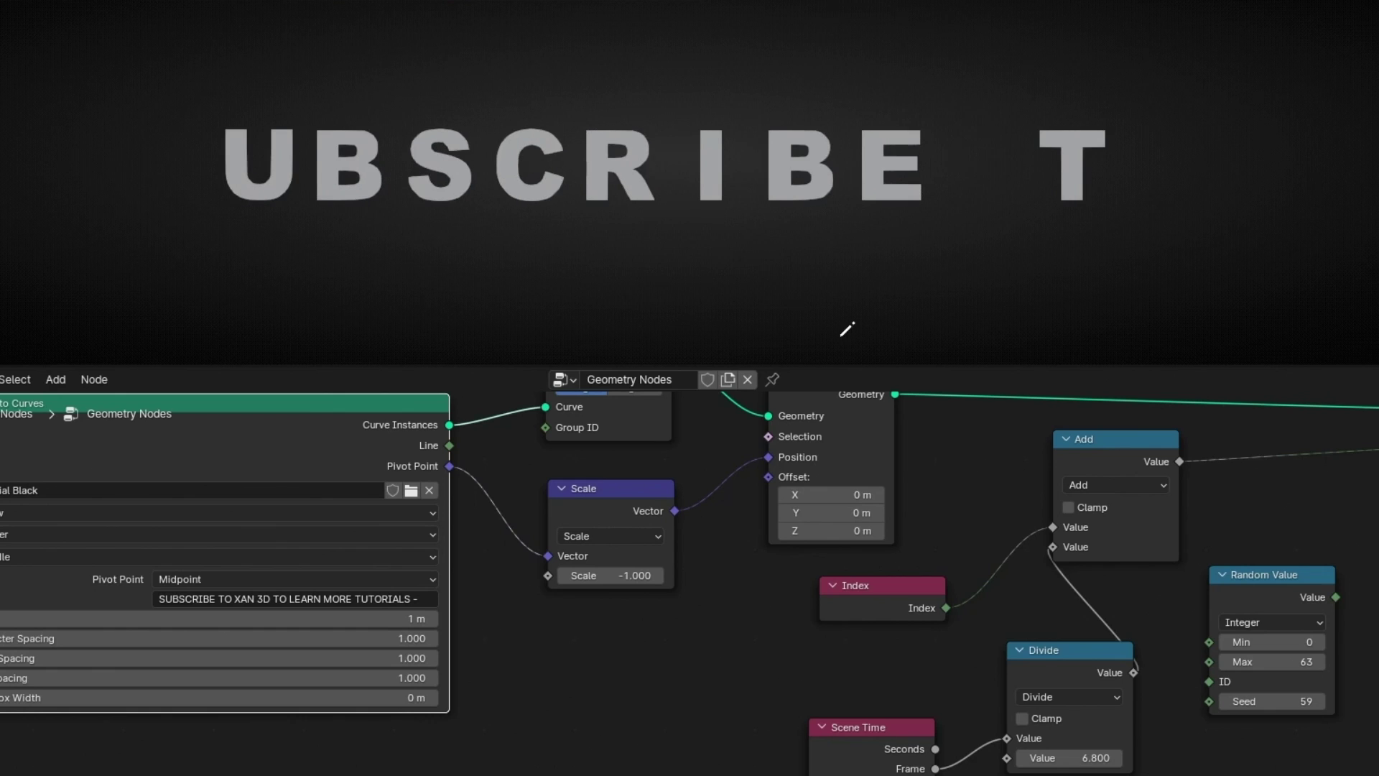
Step: Set the end frame to 500, play the animation, and lower the Divide value to 5.3
scroll(889, 589, down, 4)
middle_drag(907, 586, 747, 597)
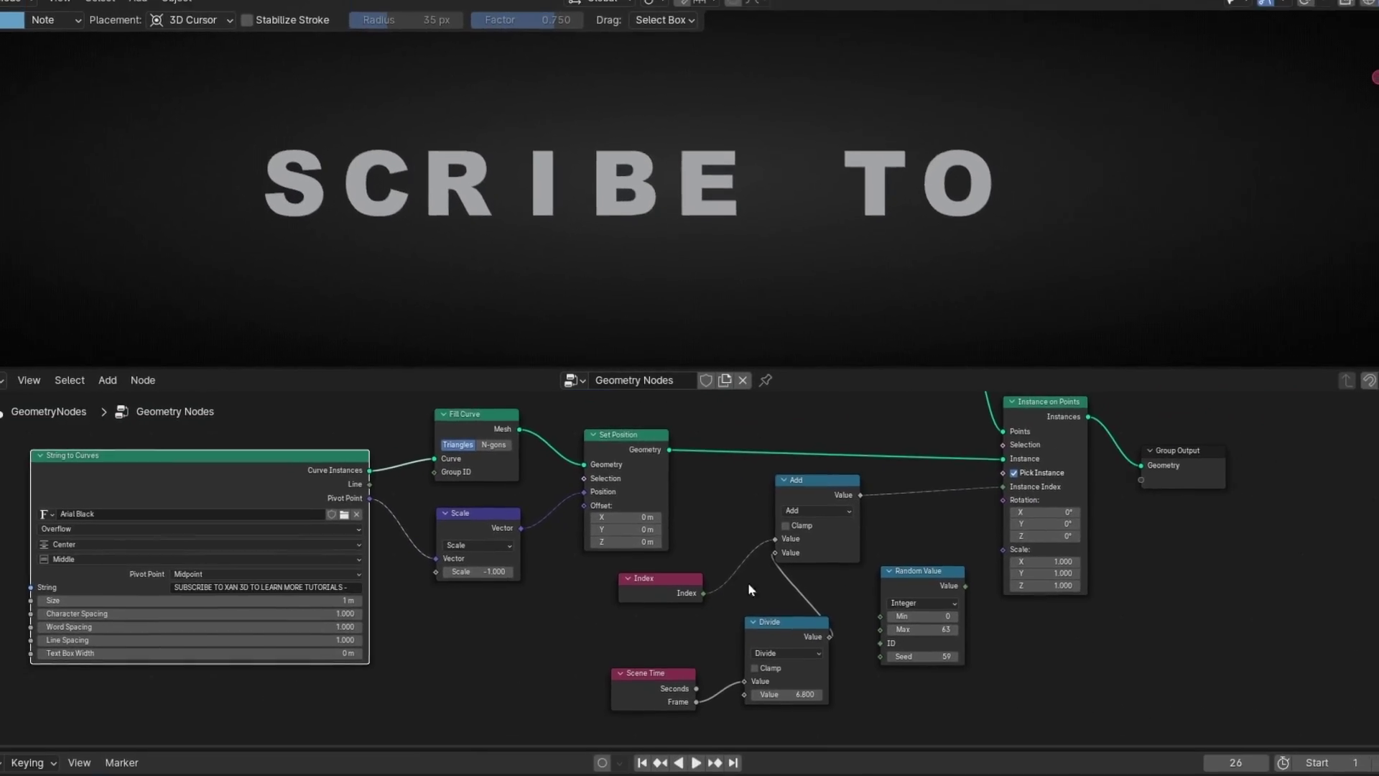
click(1331, 713)
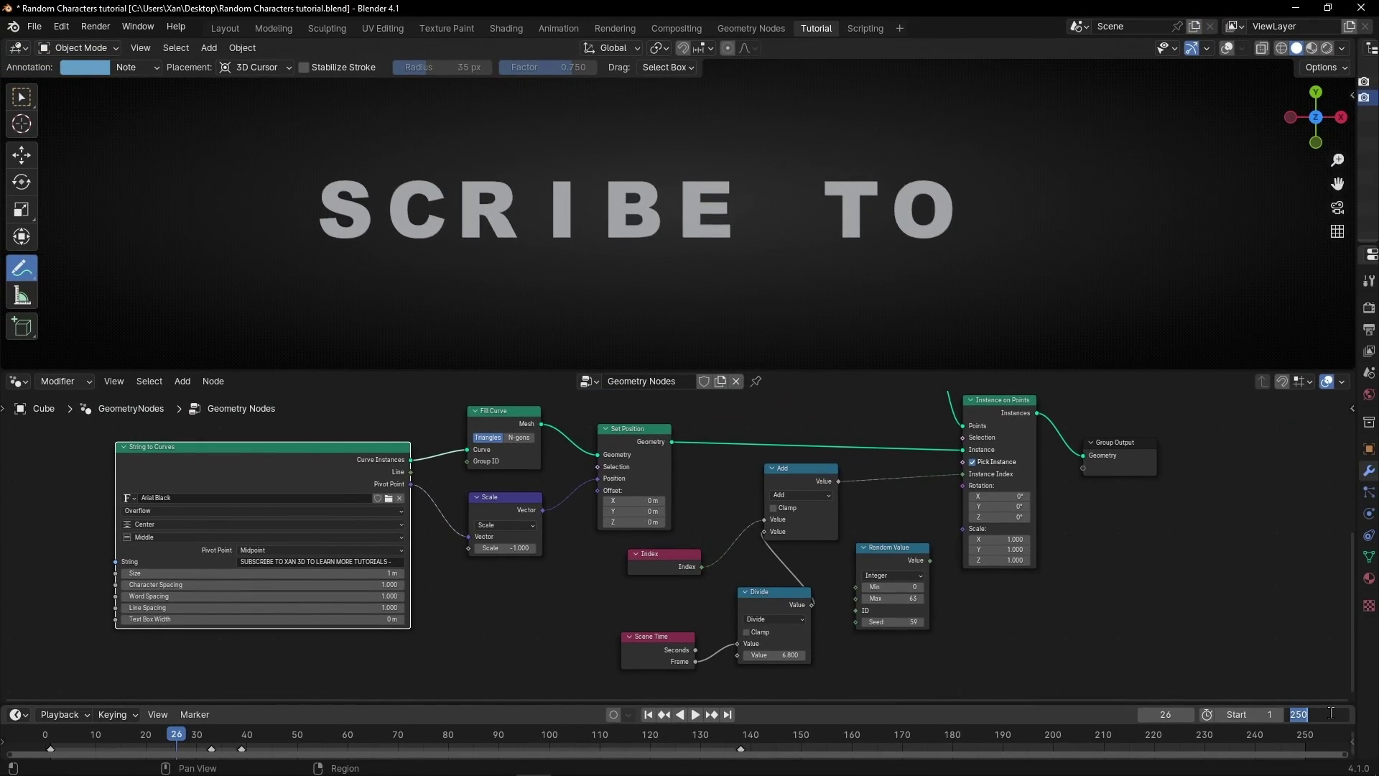
text(500)
key(Return)
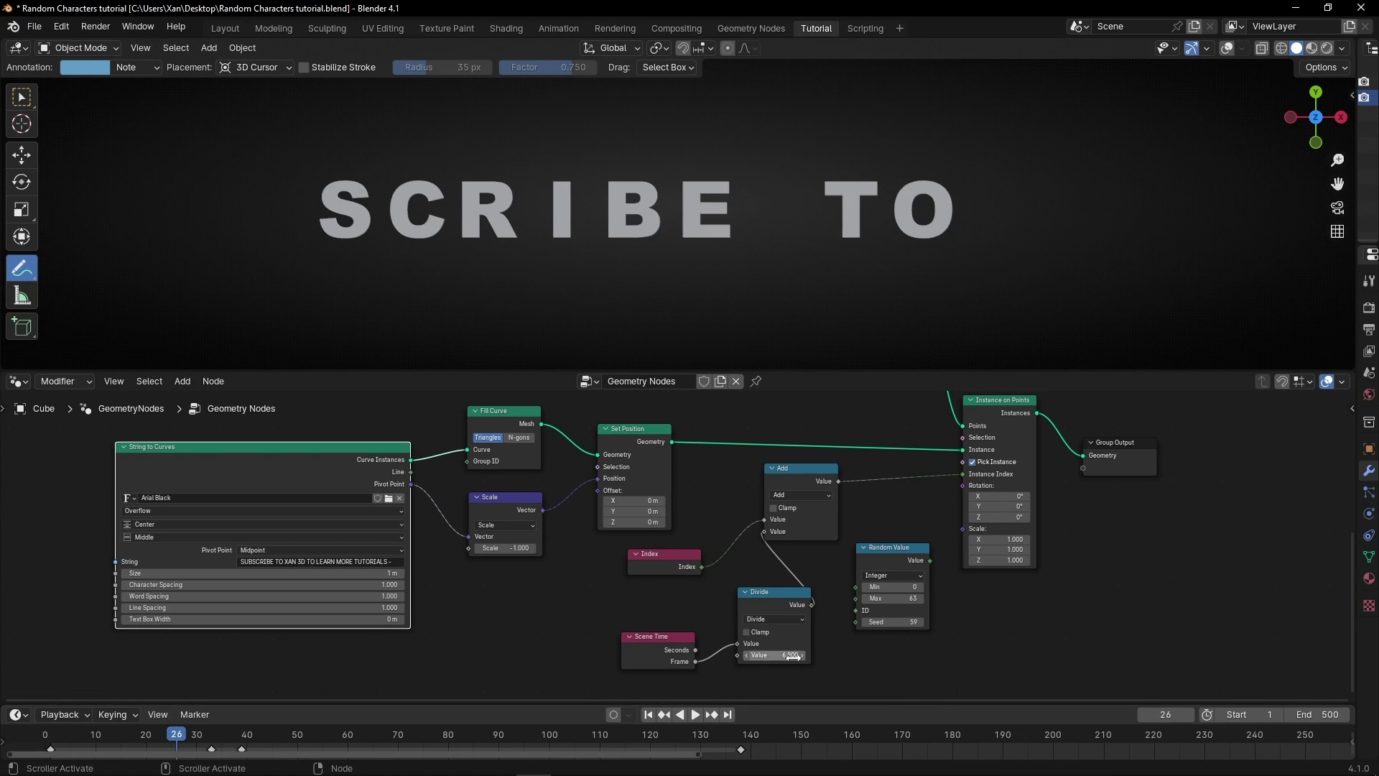
key(space)
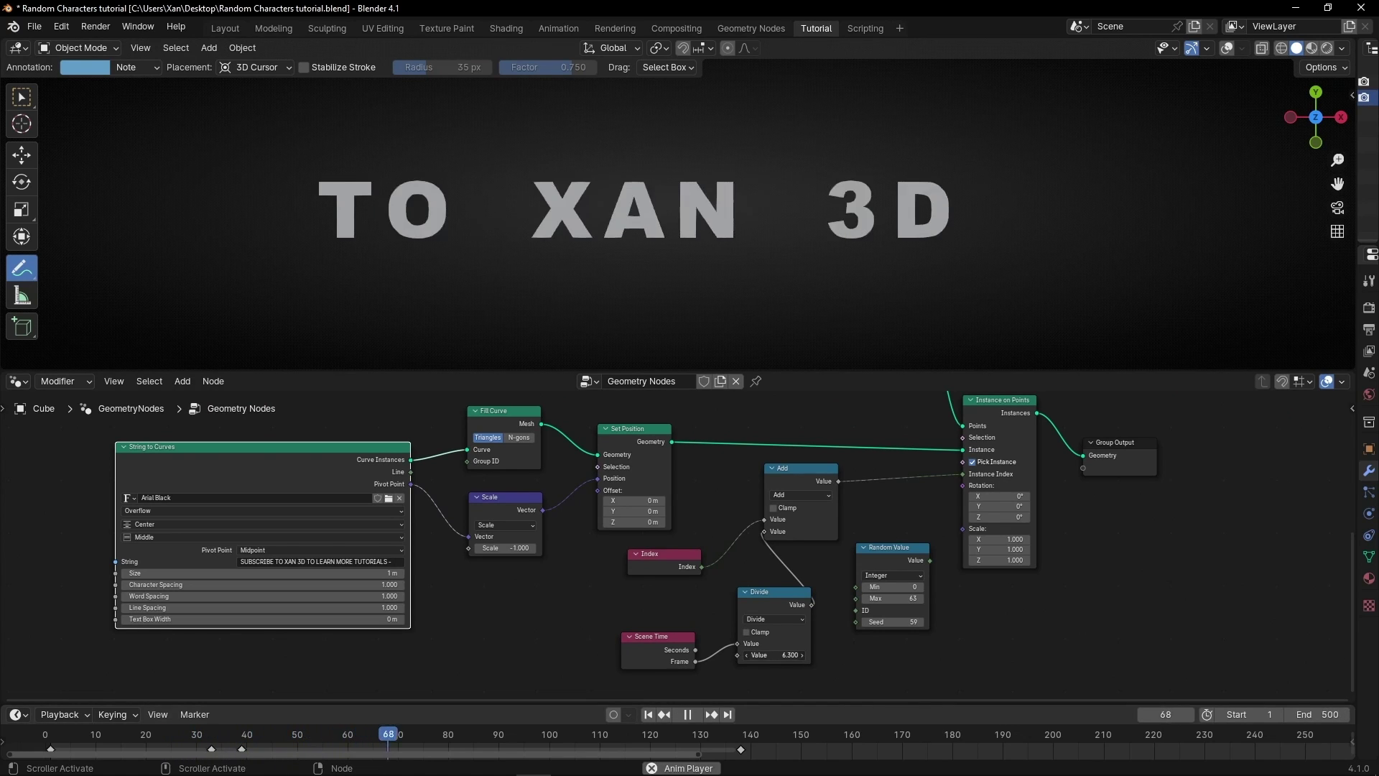
drag(774, 655, 763, 655)
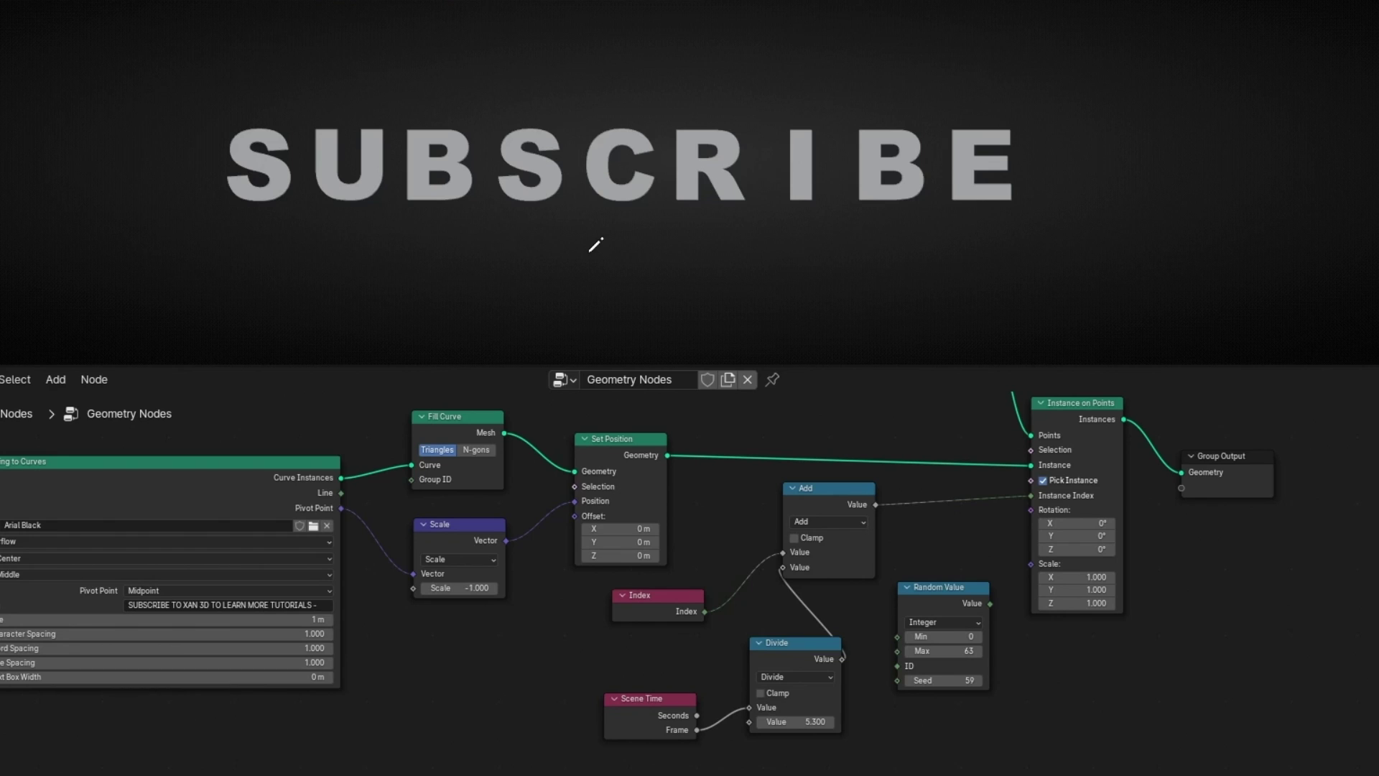
Step: Link Random Value to Instance Index, seed it with the Divide output, and delete the Add node
ctrl+right_drag(956, 487, 958, 575)
drag(990, 603, 1020, 504)
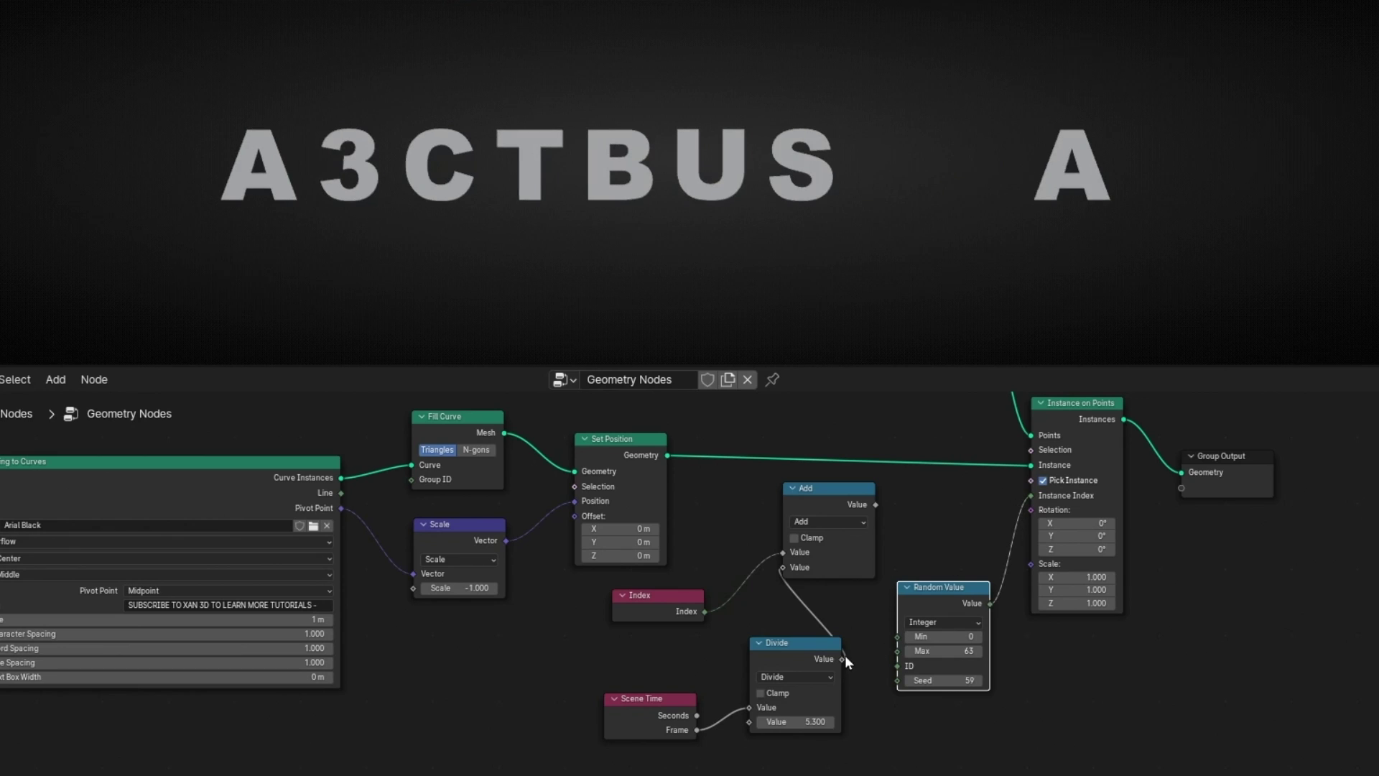
drag(843, 658, 897, 680)
click(840, 563)
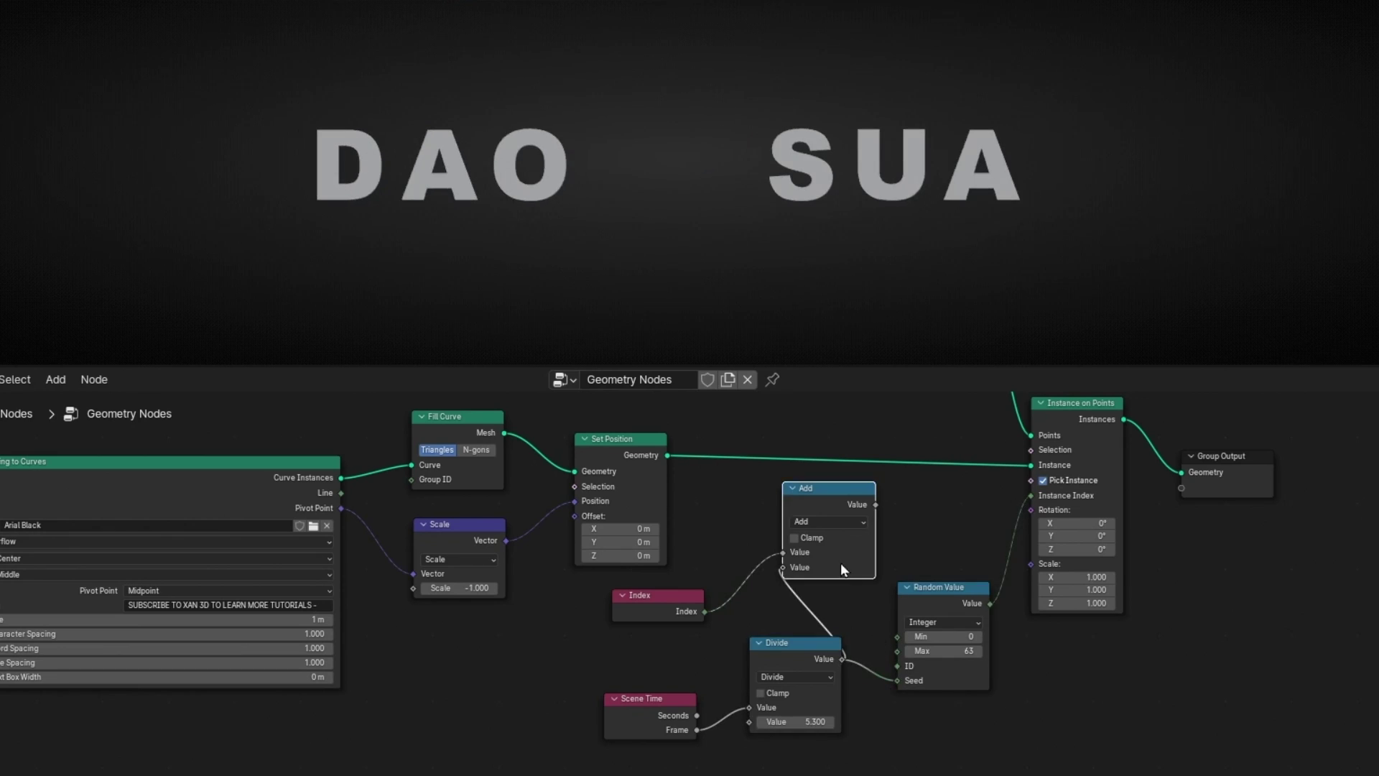
key(x)
click(636, 609)
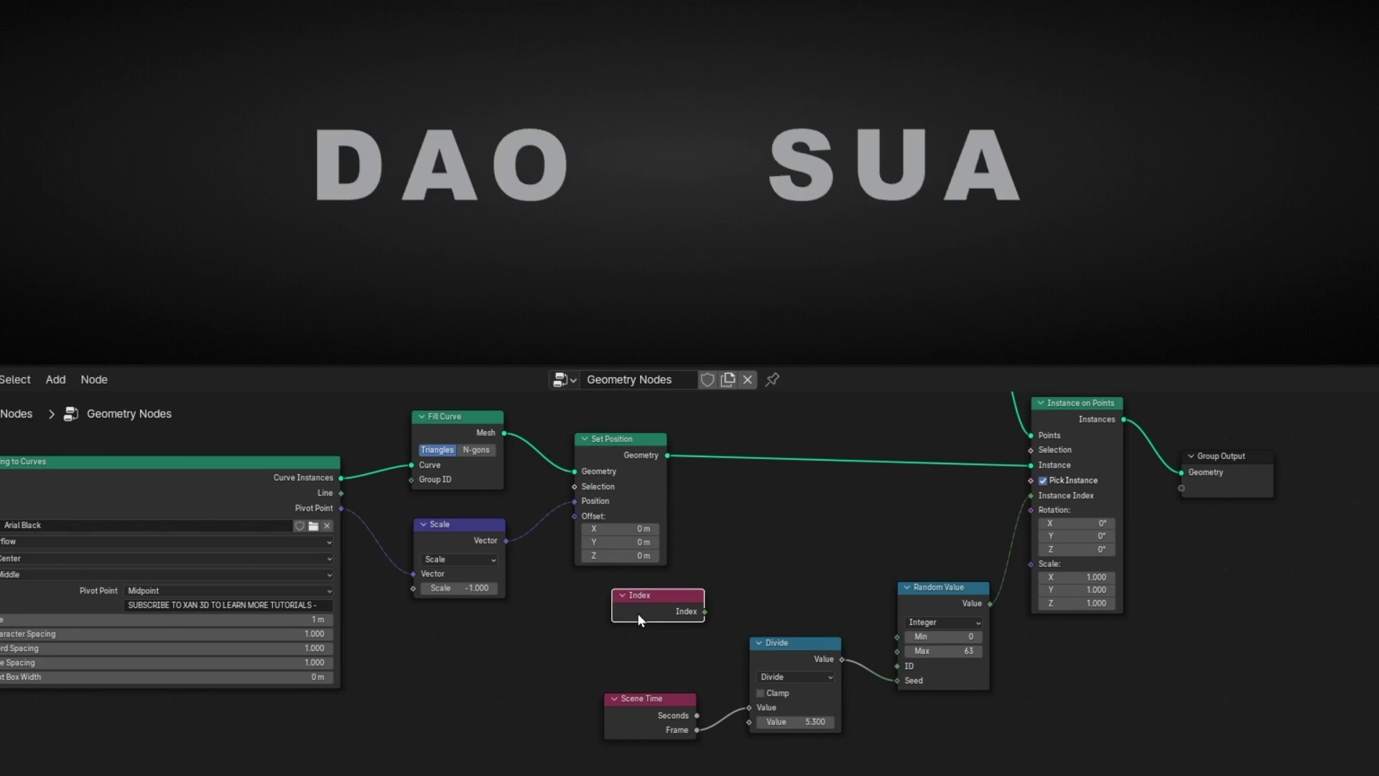
Step: Maximize the node editor and wrap Curve Line and Resample Curve in a frame labelled Sentence
middle_drag(704, 470, 607, 655)
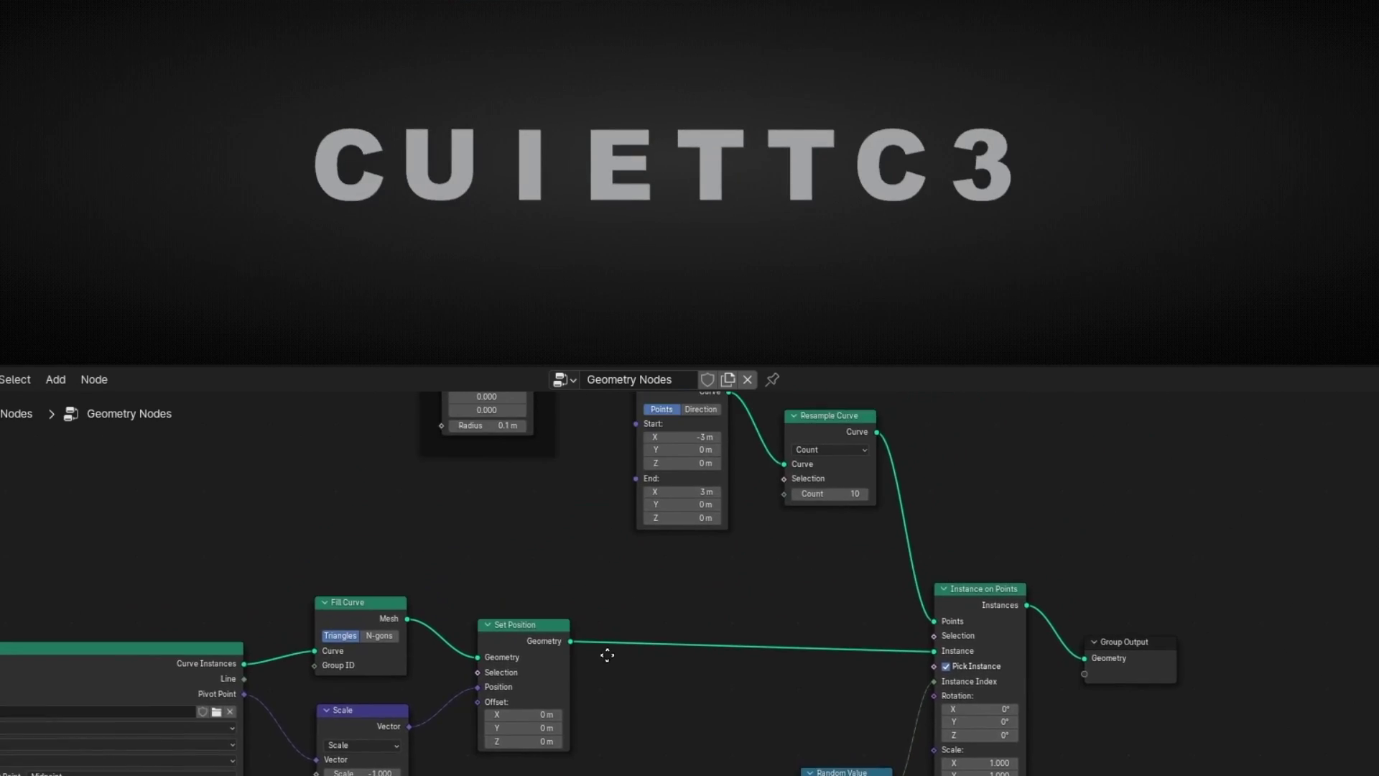
key(ctrl+space)
scroll(739, 627, up, 3)
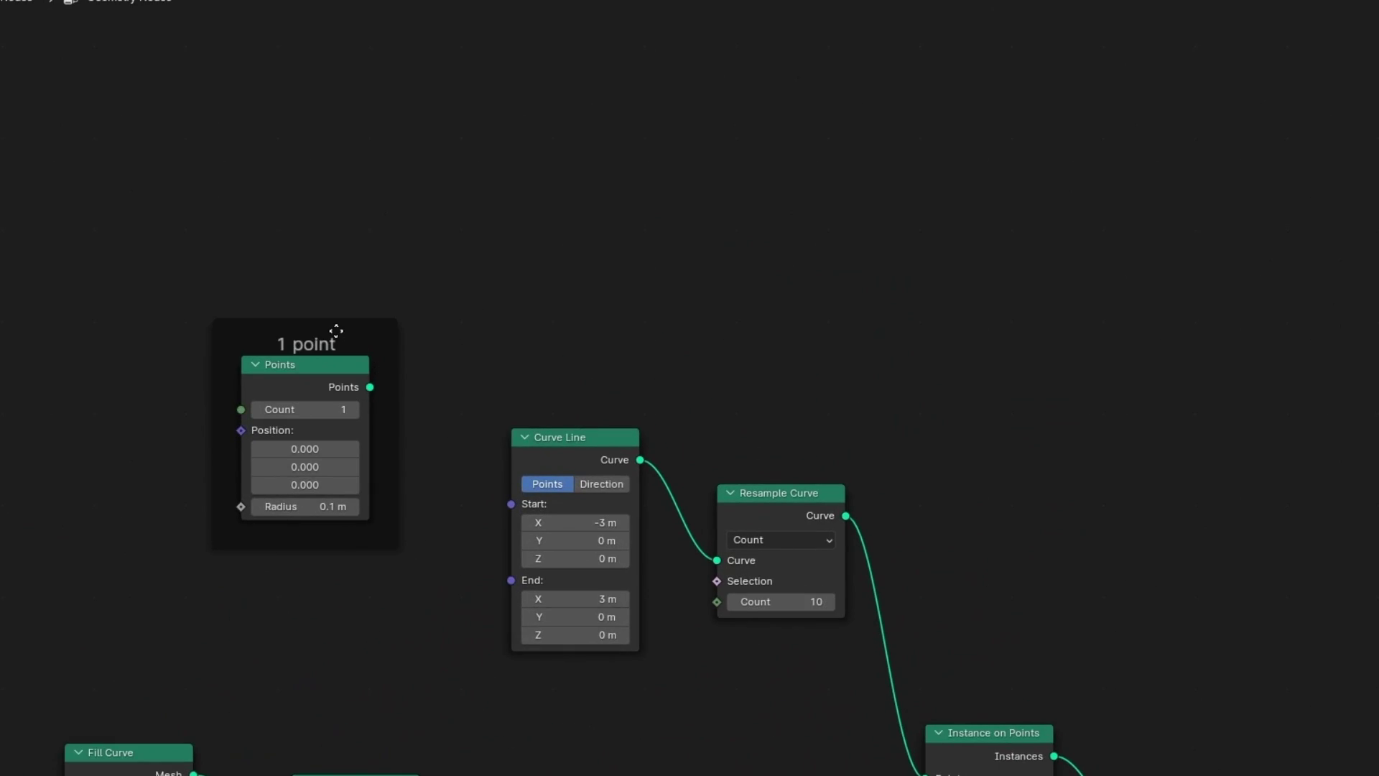
drag(336, 331, 203, 287)
drag(437, 321, 793, 680)
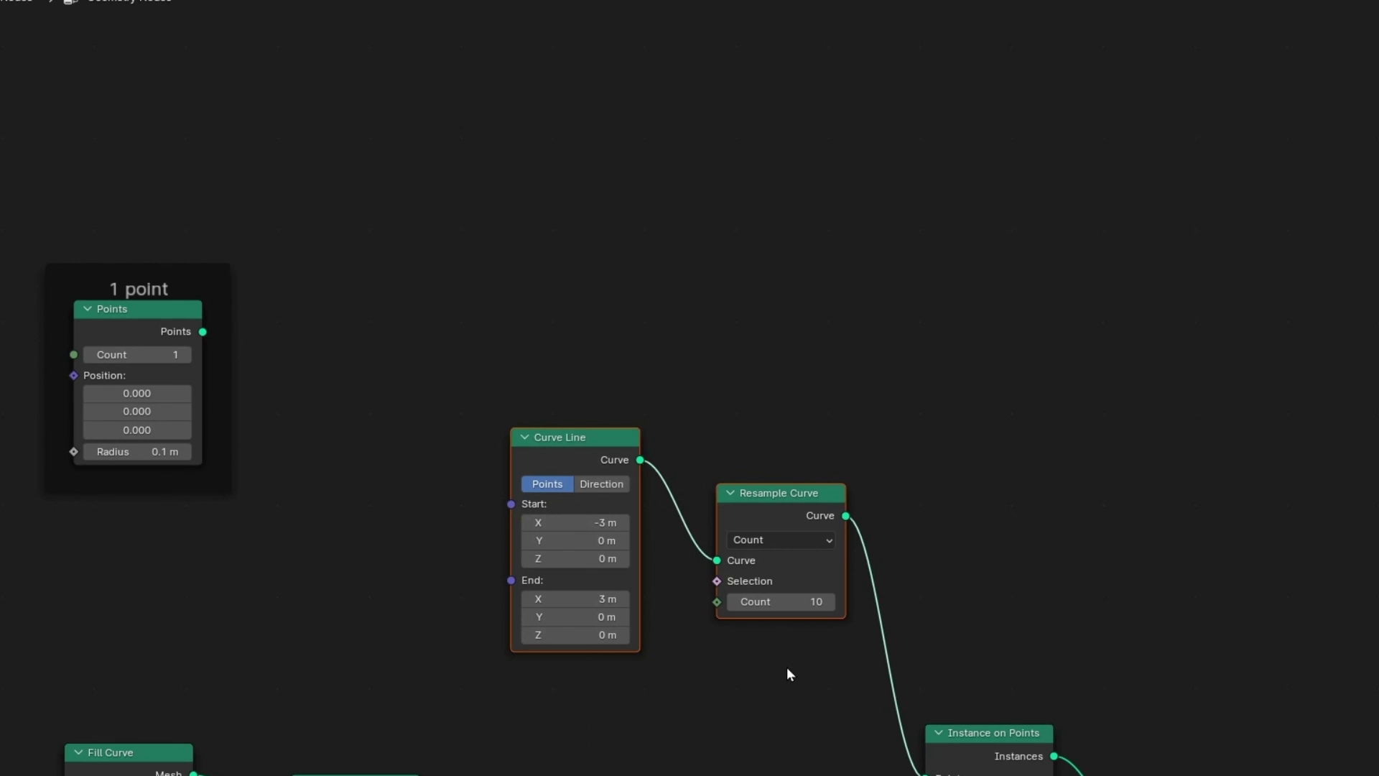
key(ctrl+j)
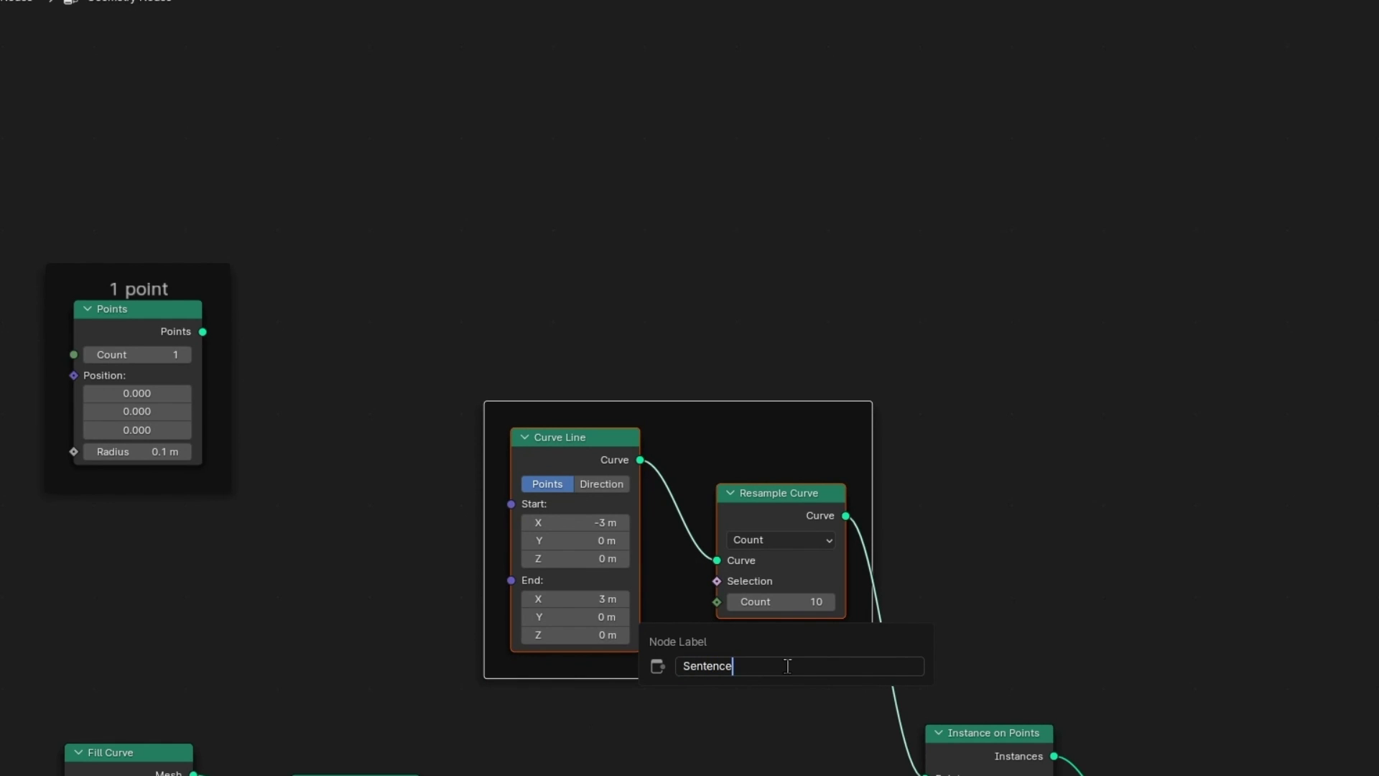
key(Return)
Step: Disconnect the Sentence frame from Instance on Points and place it beside the 1 point frame
ctrl+right_drag(893, 718, 887, 719)
mouse_move(652, 393)
mouse_down()
mouse_move(607, 342)
mouse_move(449, 238)
mouse_up()
click(512, 304)
drag(570, 351, 525, 335)
middle_drag(730, 361, 630, 360)
key(shift+a)
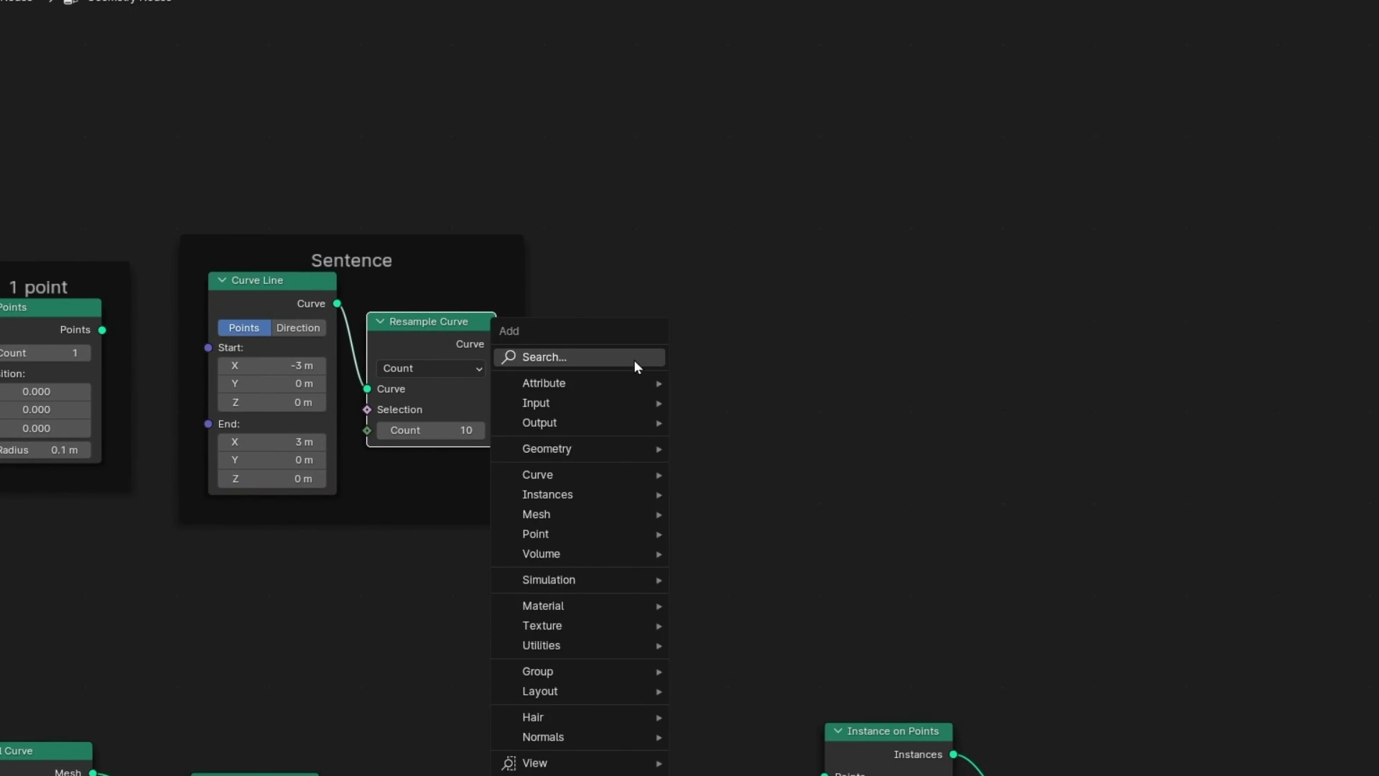
Step: Add a 3×3 Grid node and connect its Mesh to the Points input of Instance on Points
text(gri)
key(Return)
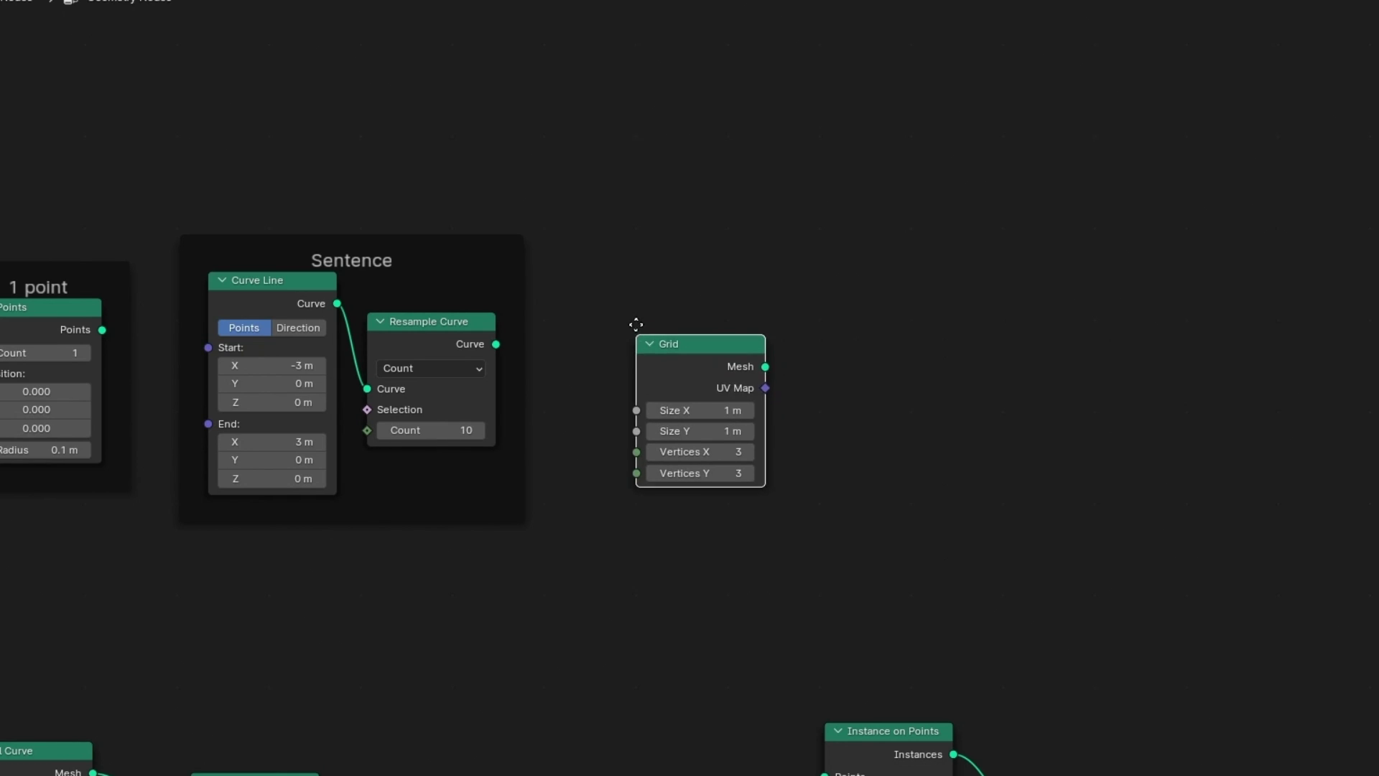
click(612, 277)
middle_drag(809, 548, 710, 516)
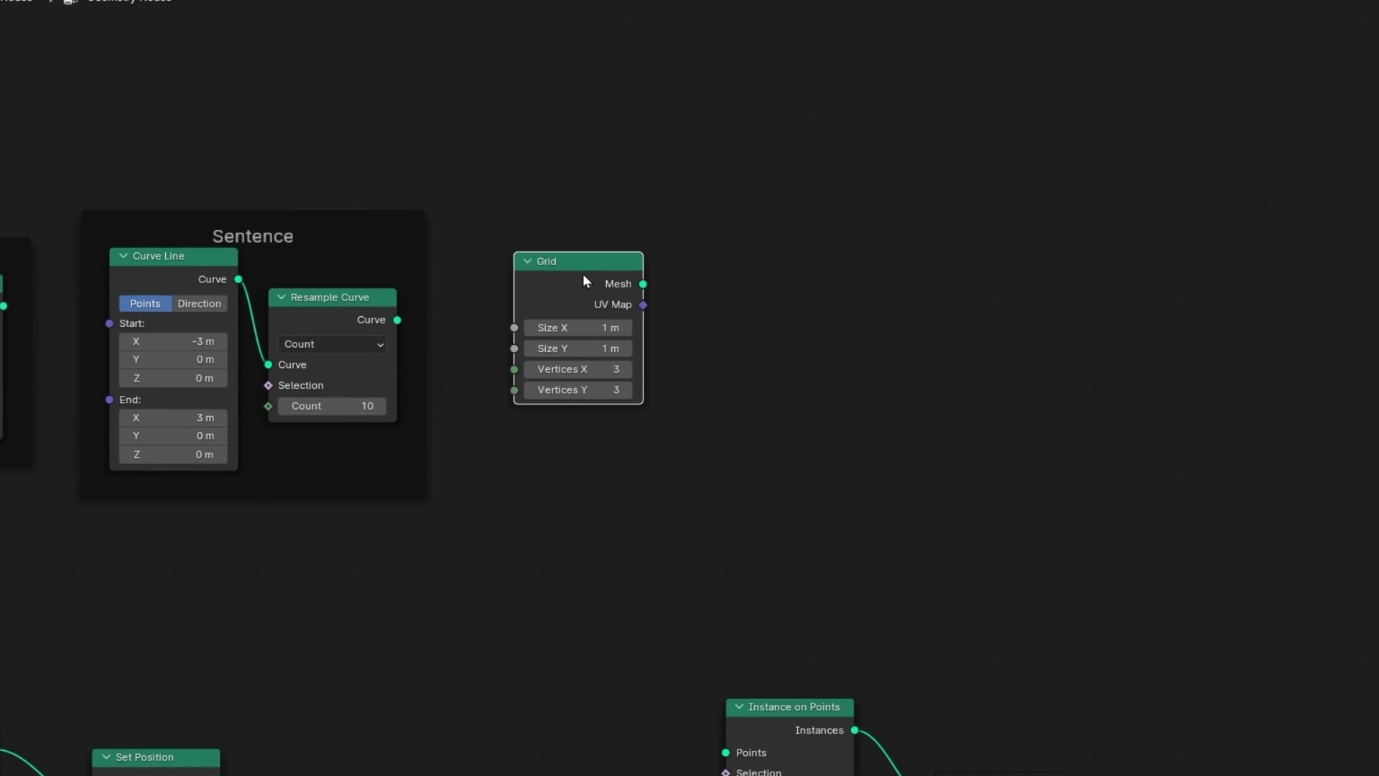
drag(591, 263, 802, 744)
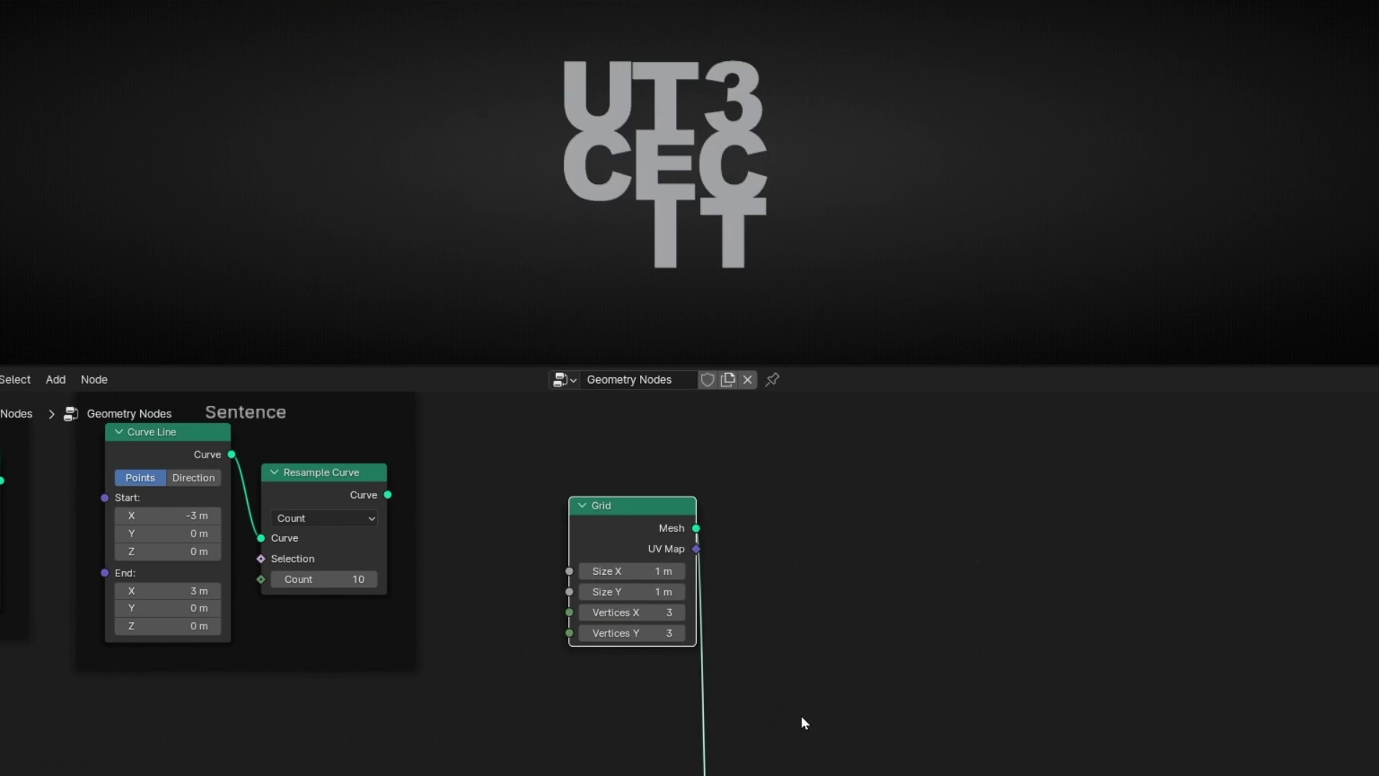
middle_drag(588, 610, 1018, 539)
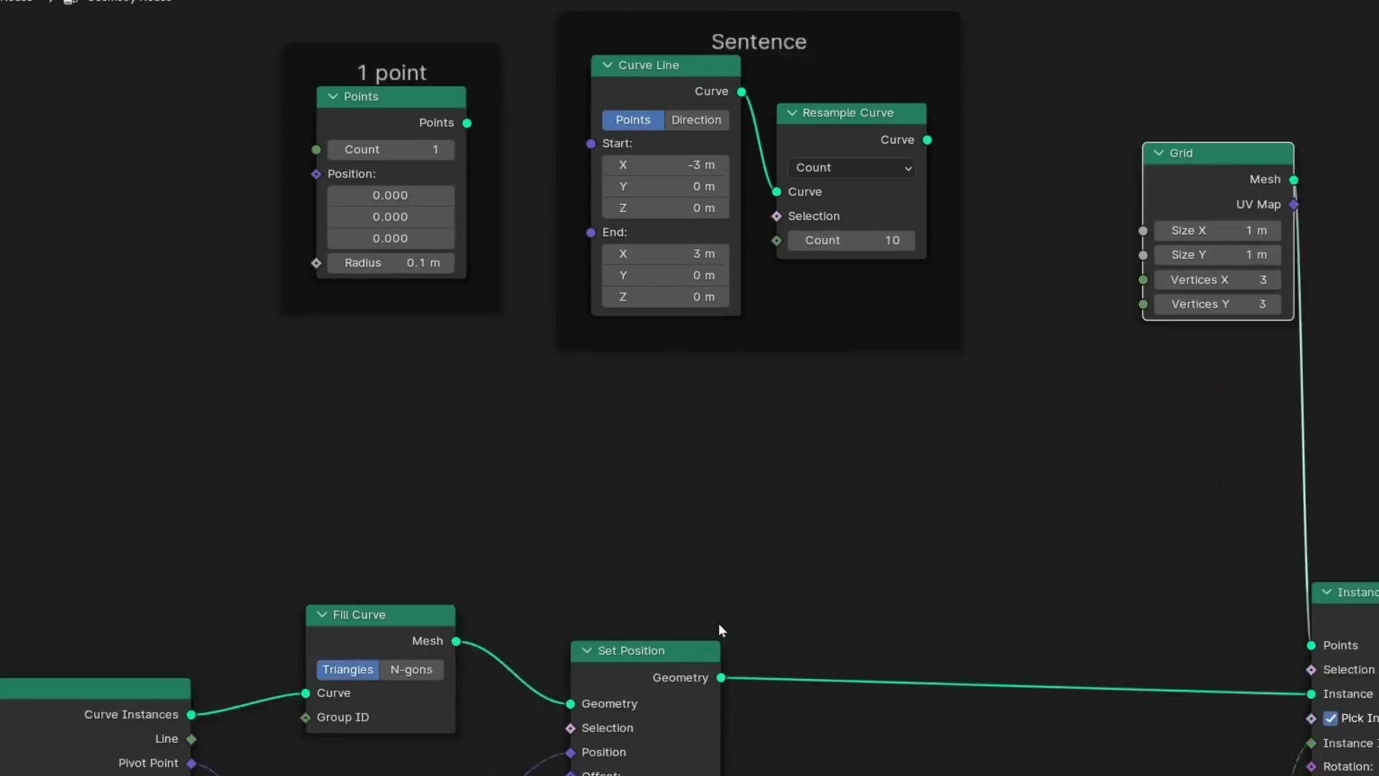
scroll(718, 624, up, 2)
middle_drag(665, 531, 1194, 184)
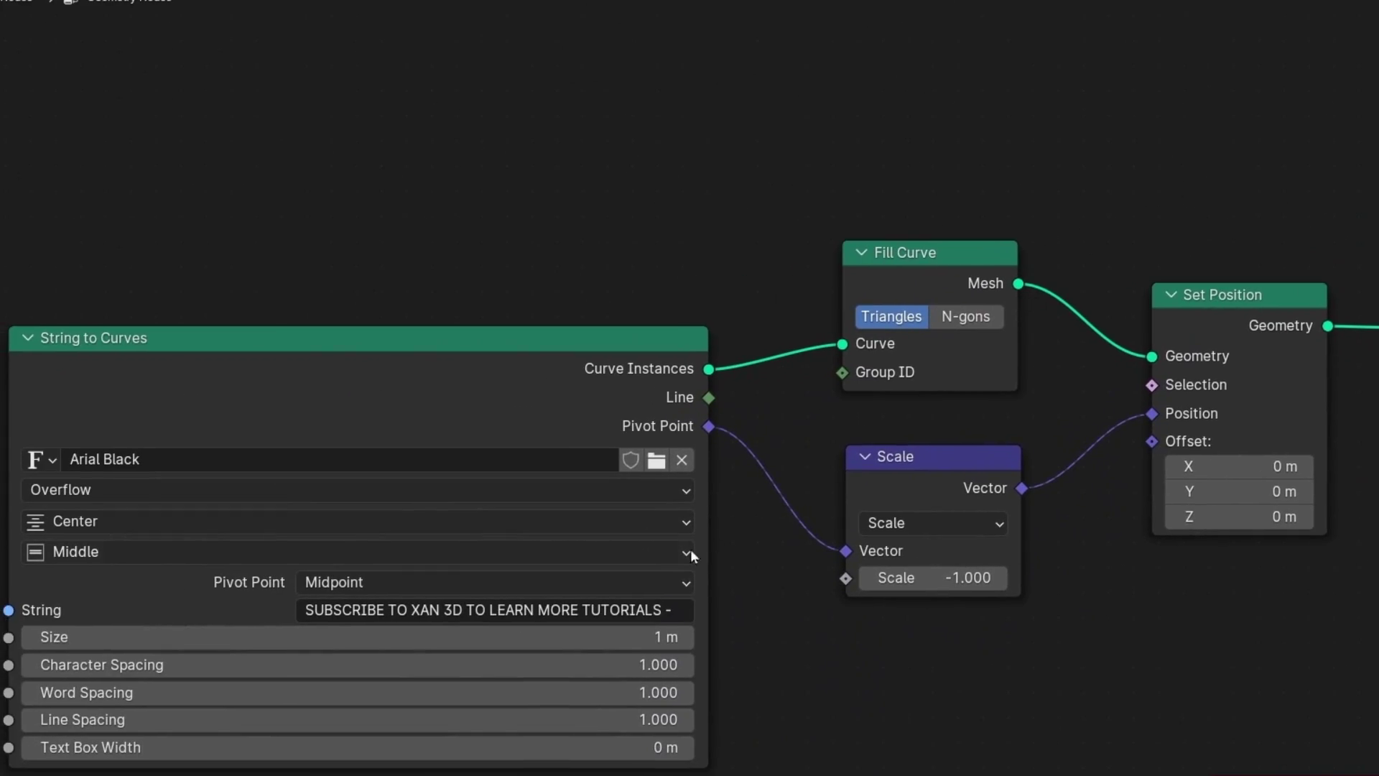
click(317, 615)
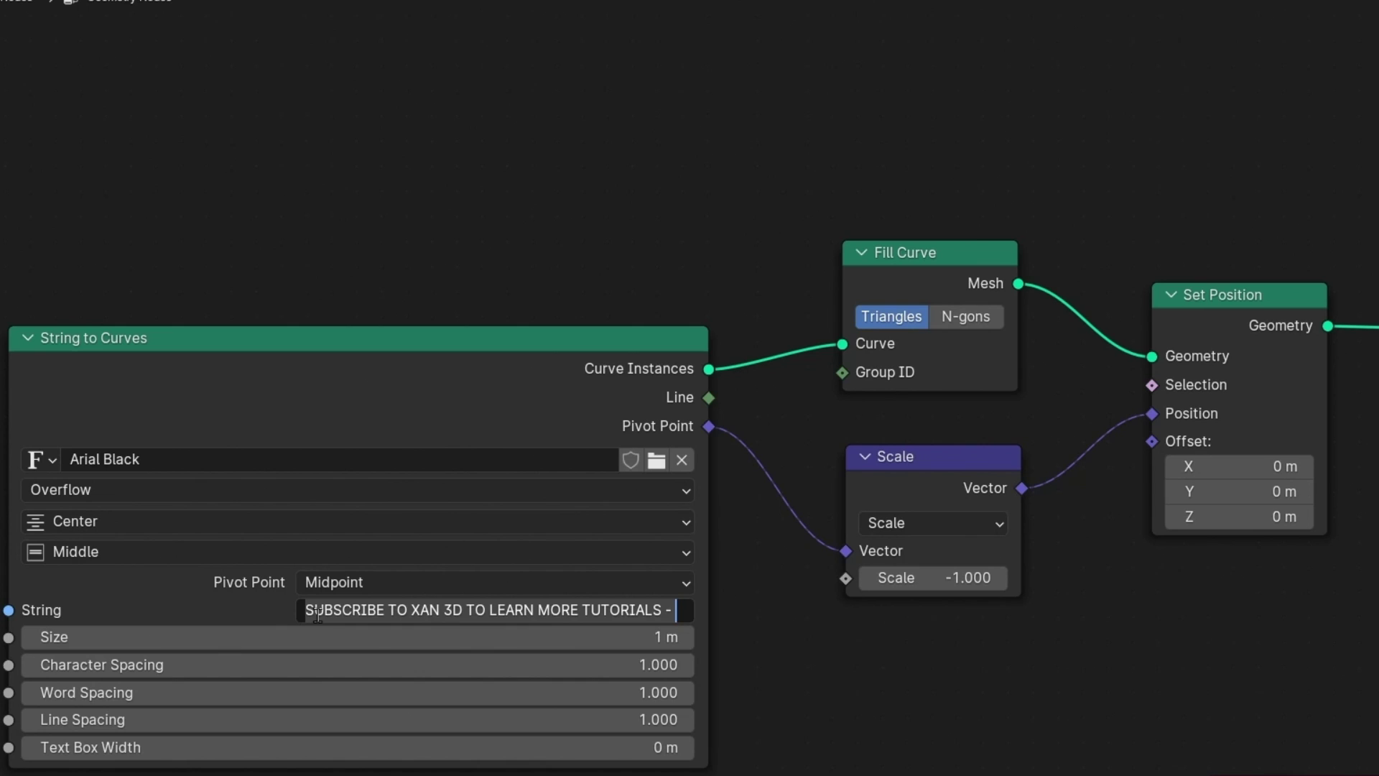
key(ctrl+a)
text(0123)
drag(10, 523, 468, 522)
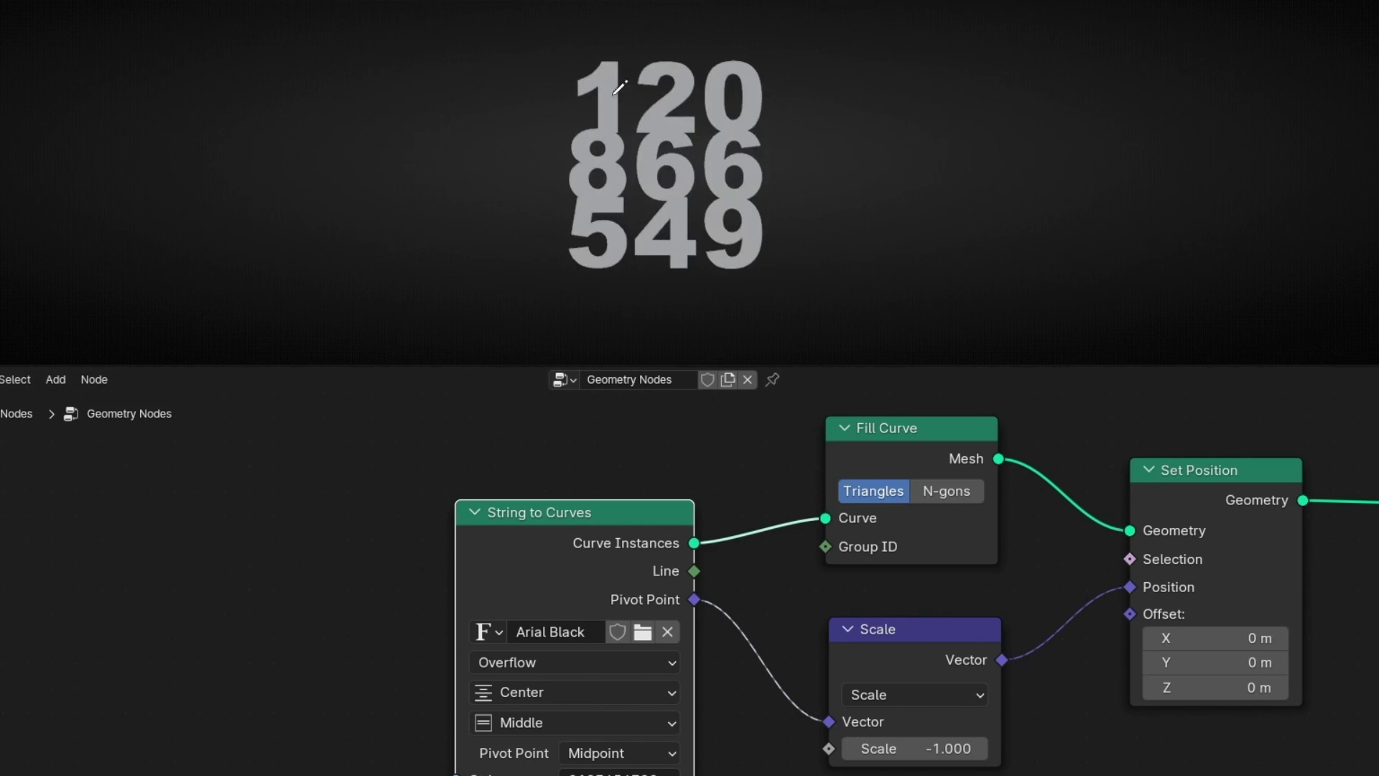
Step: Move the Grid node aside and set the grid to 6.5 m square with 8 by 8 digits
middle_drag(966, 470, 0, 775)
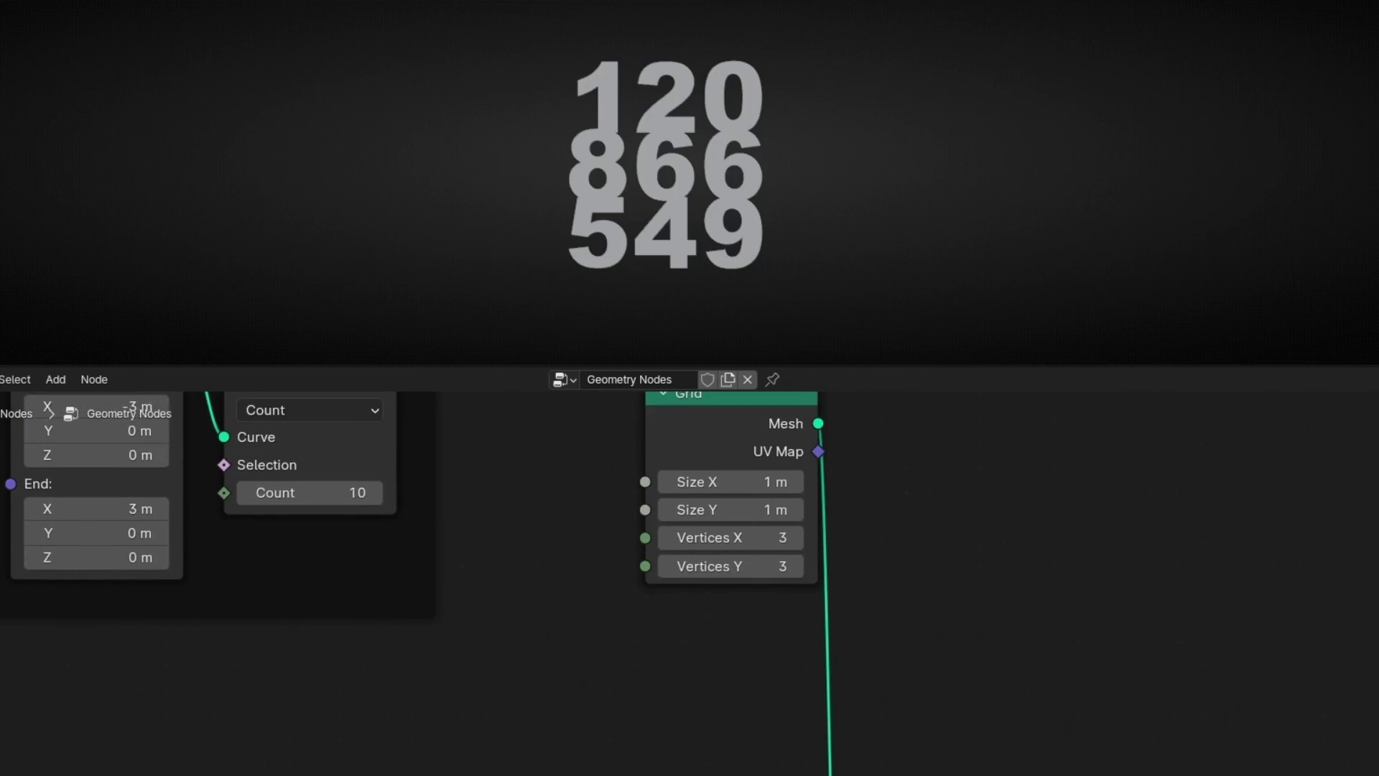
middle_drag(689, 583, 617, 602)
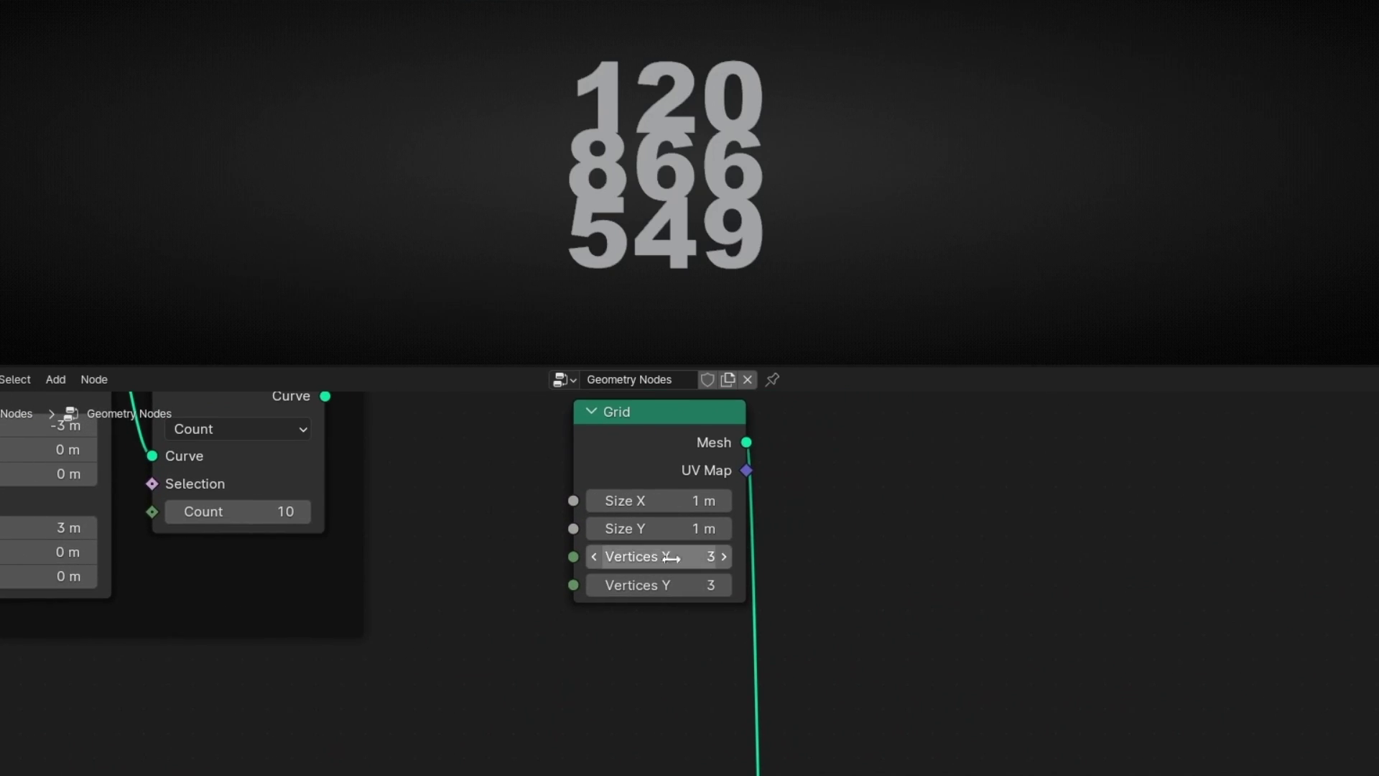
click(644, 434)
drag(644, 439, 629, 441)
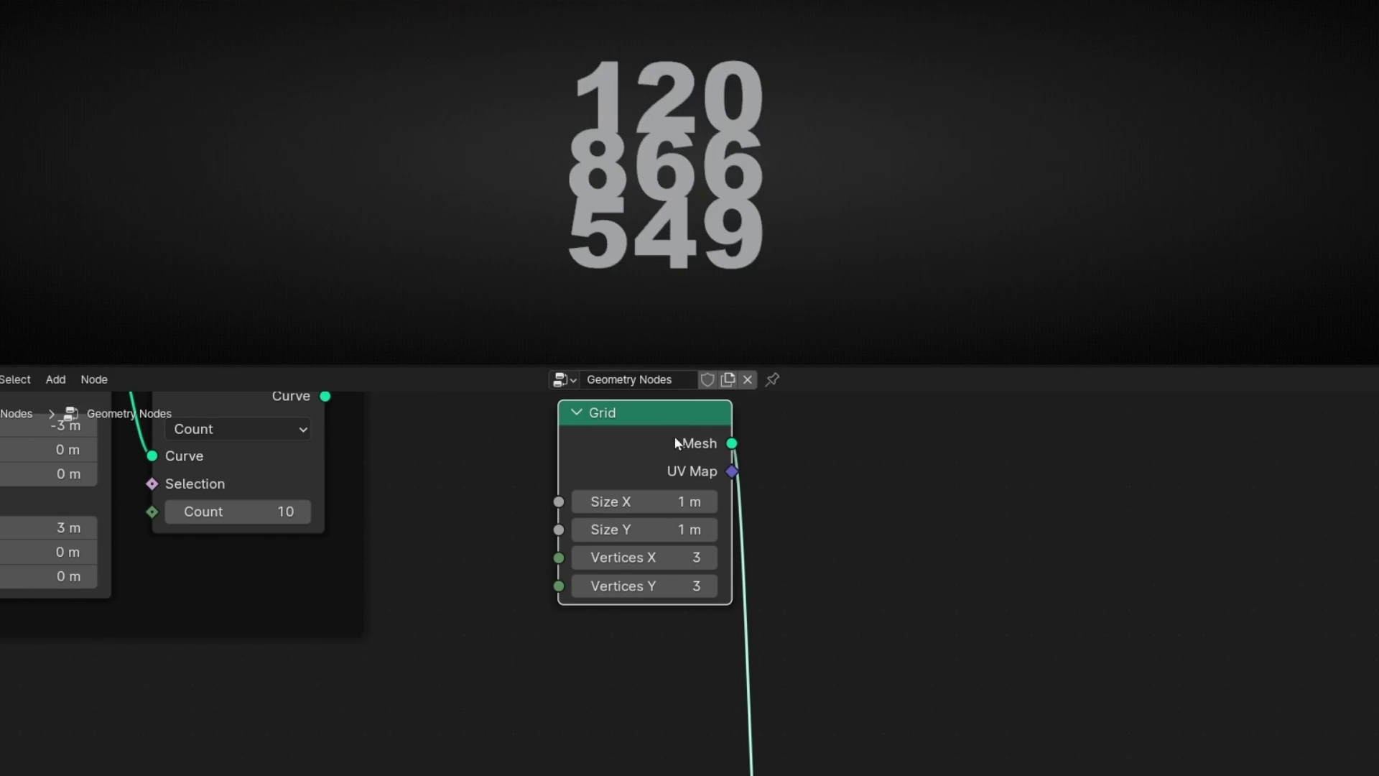
drag(675, 443, 600, 448)
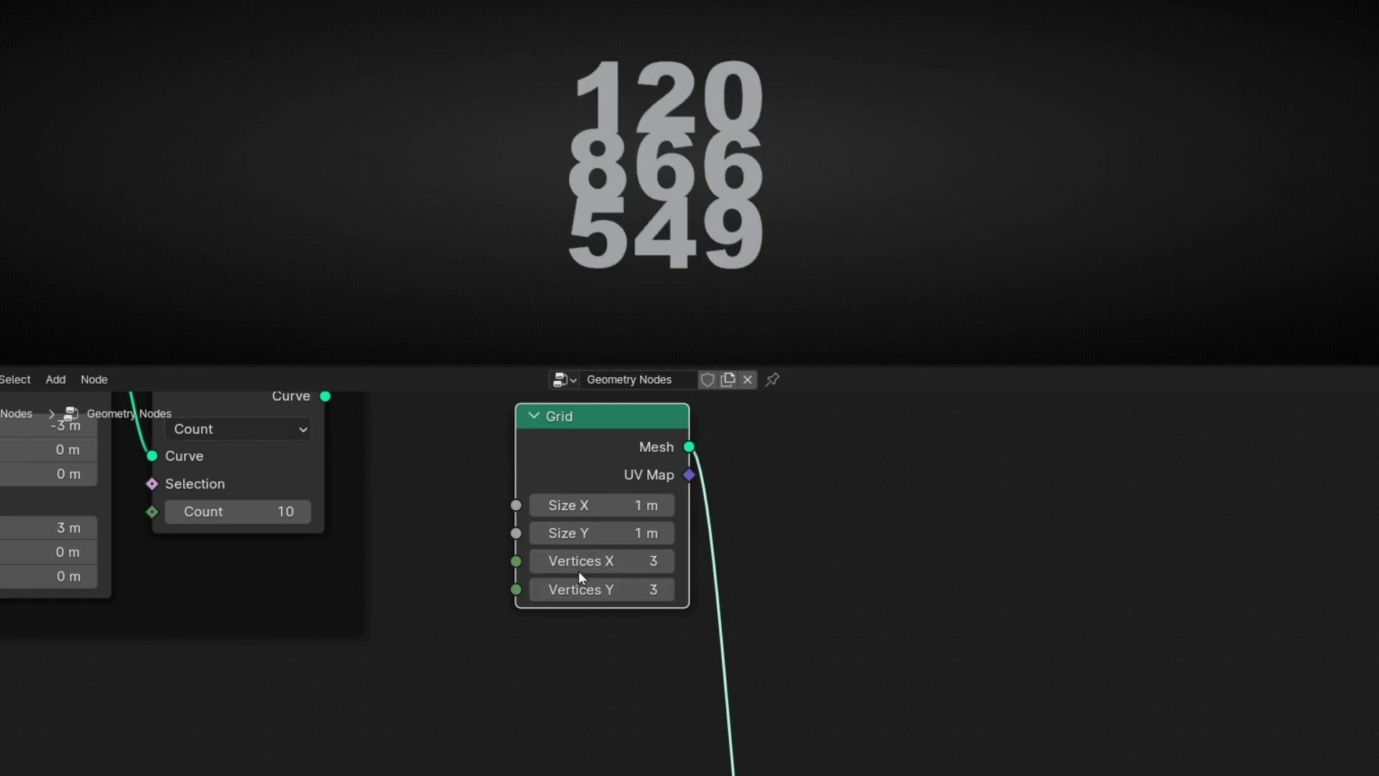
scroll(684, 190, down, 5)
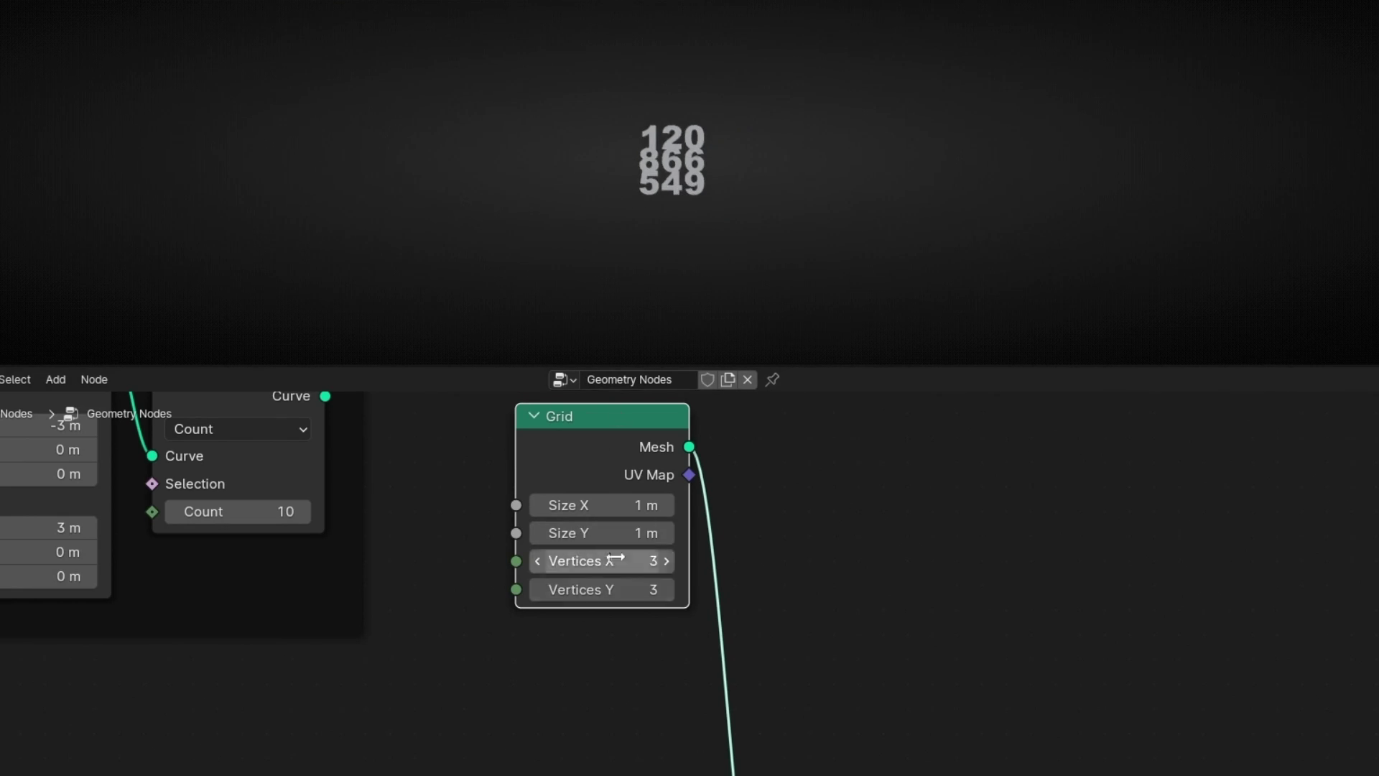
mouse_move(595, 512)
mouse_down()
mouse_move(682, 512)
mouse_move(595, 512)
mouse_up()
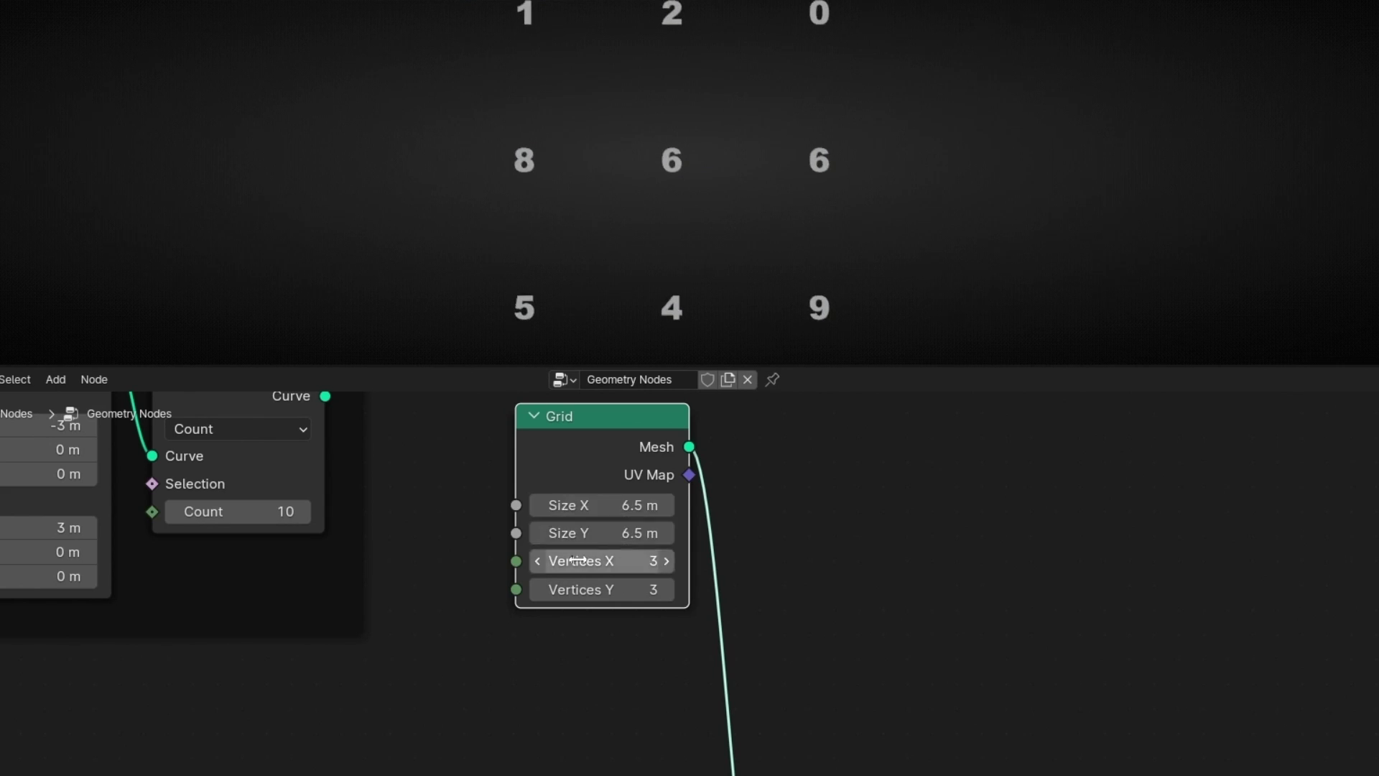
drag(602, 567, 648, 568)
Step: Check the digit grid full screen, then stretch the grid's width to 29.1 m
key(ctrl+space)
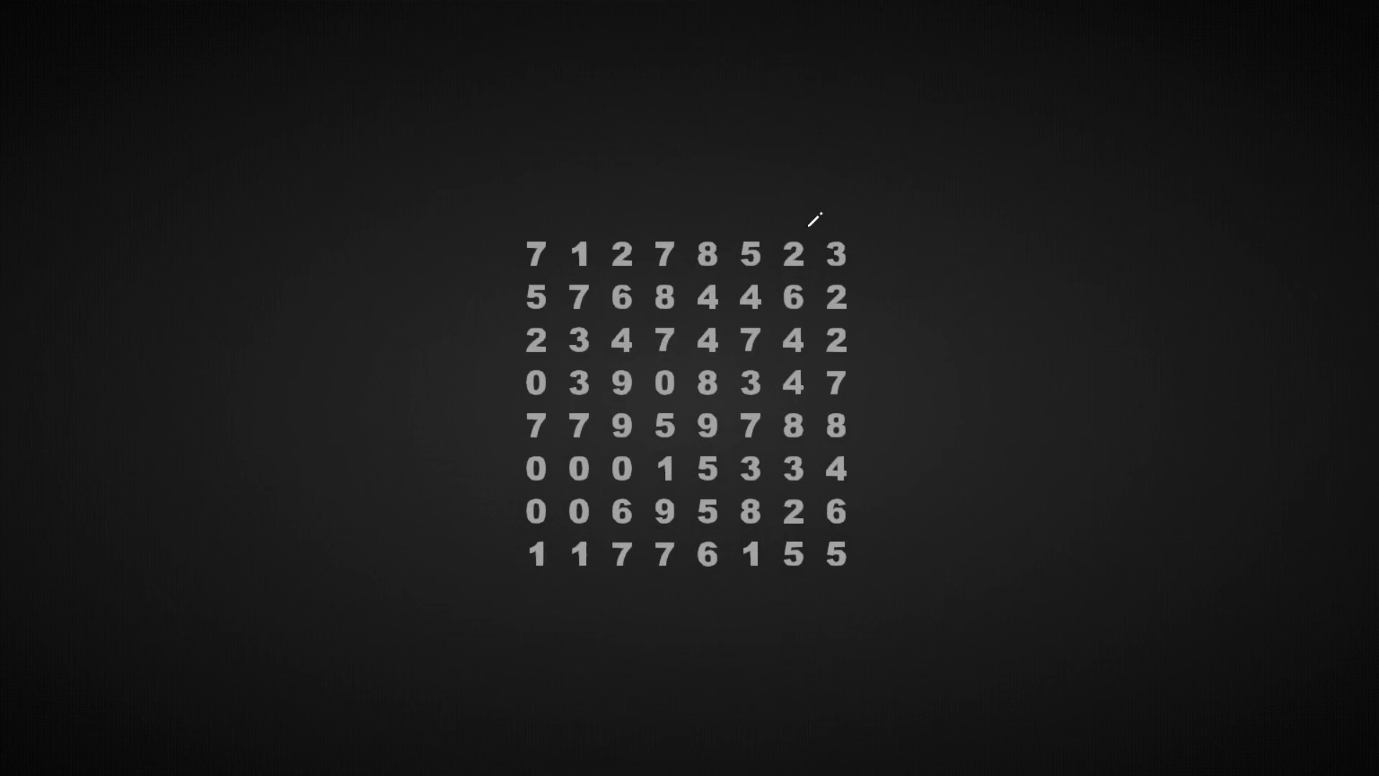
scroll(869, 390, up, 2)
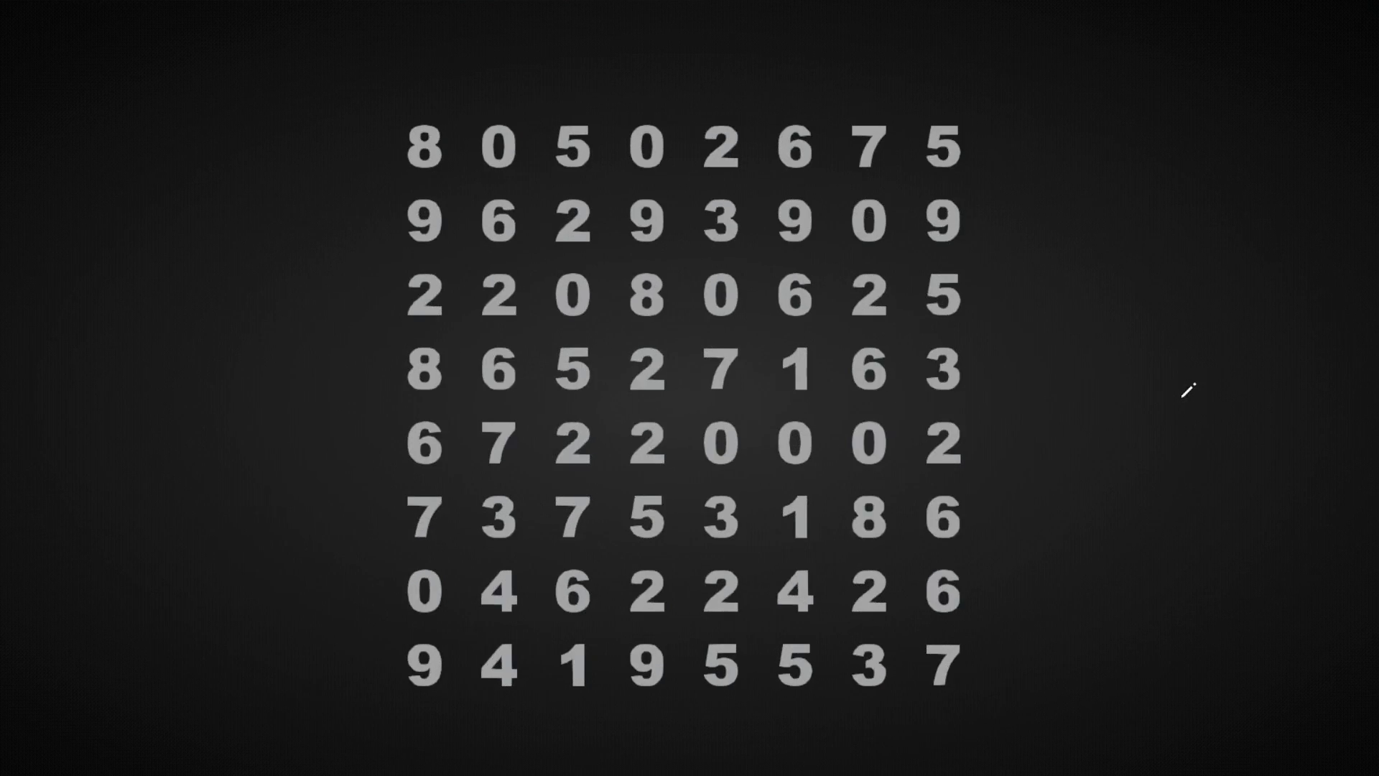
key(ctrl+alt+space)
scroll(902, 458, down, 1)
scroll(807, 320, down, 3)
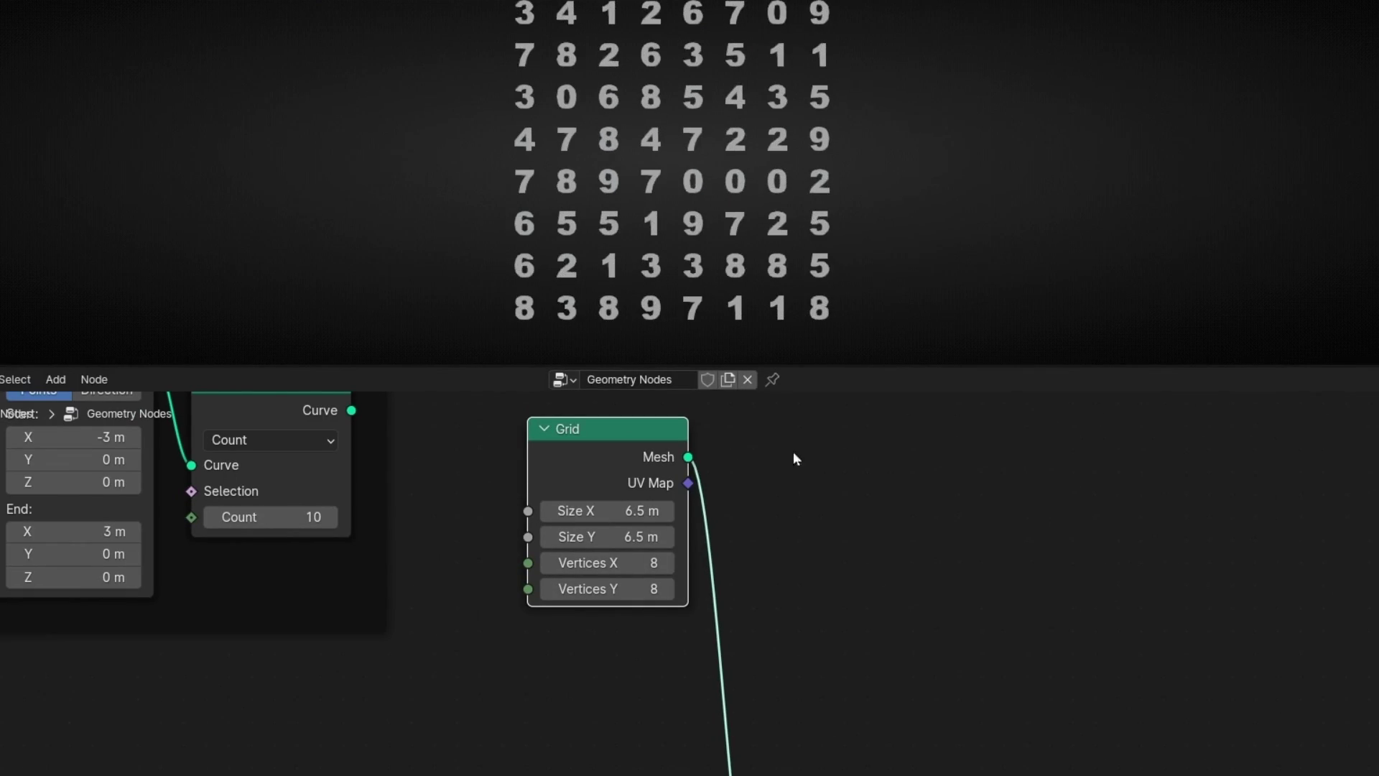
scroll(793, 251, down, 1)
scroll(797, 244, down, 1)
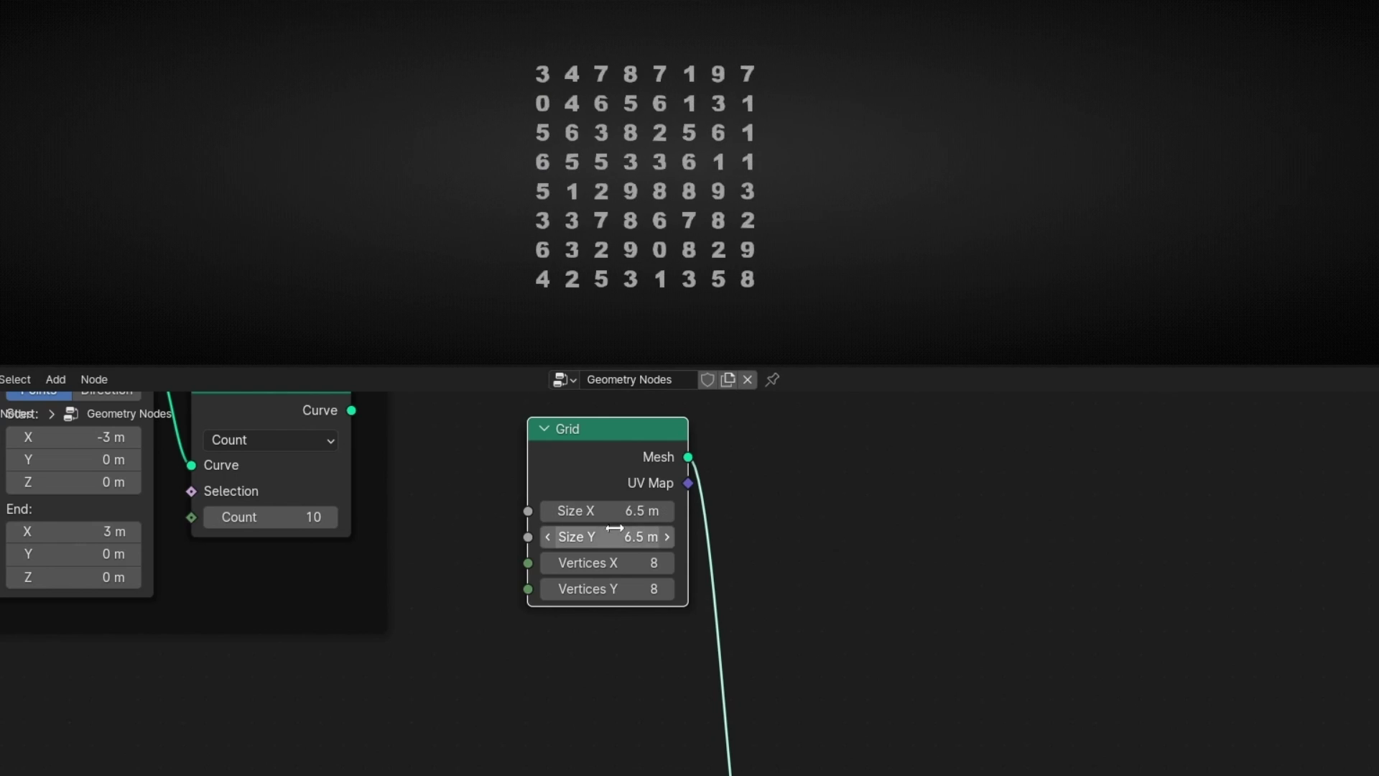
drag(602, 514, 790, 515)
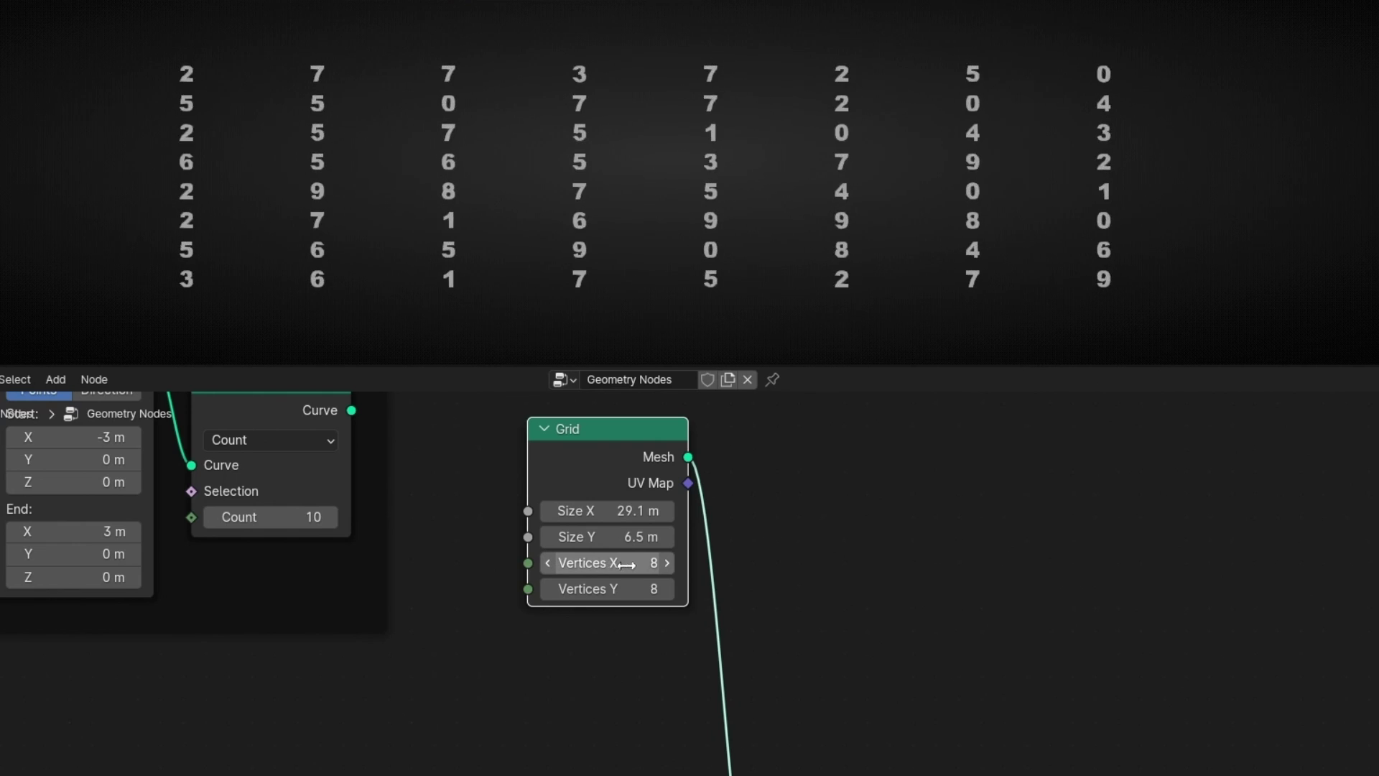
Step: Step the Grid's Vertices X up to 45 digit columns and check the result in the viewport
click(668, 563)
click(668, 563)
click(667, 563)
click(667, 563)
click(668, 563)
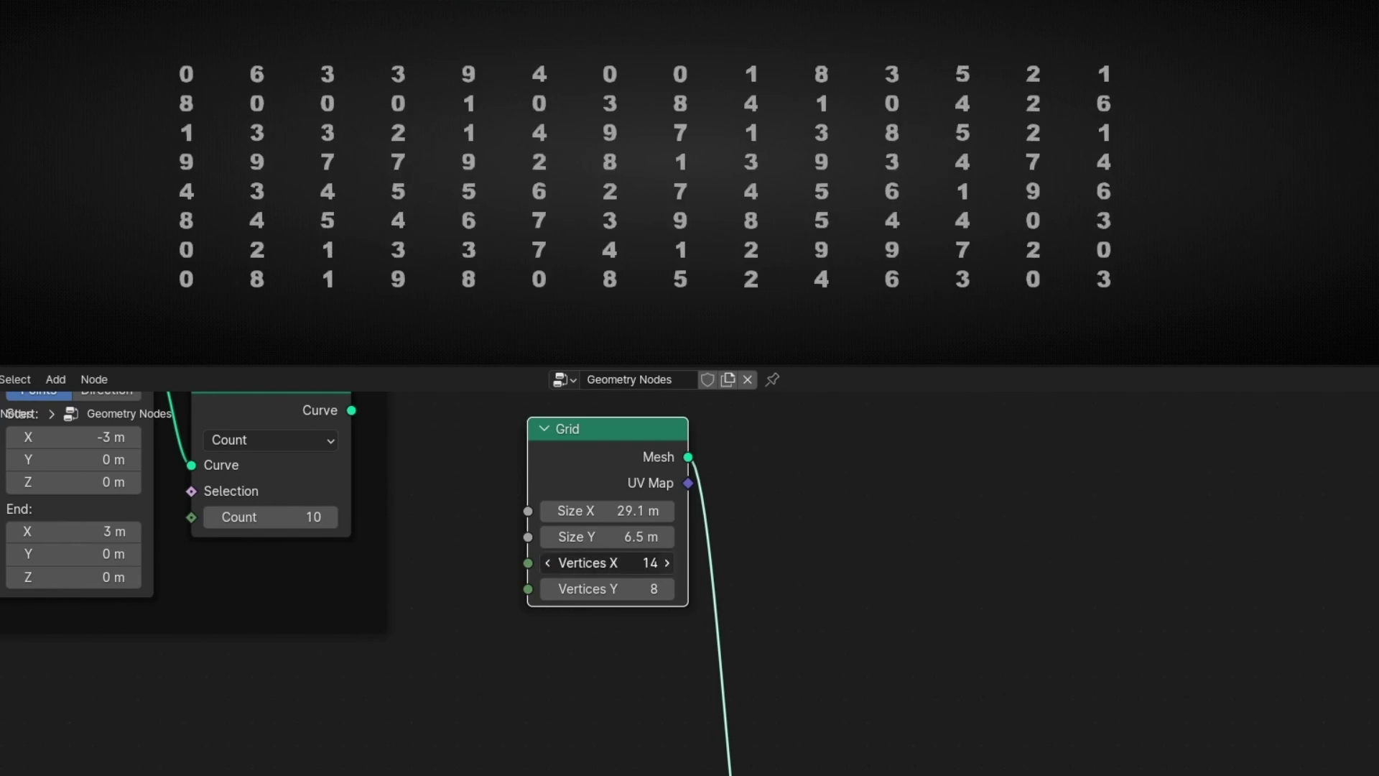
click(667, 564)
click(667, 563)
click(667, 563)
click(667, 563)
click(667, 563)
click(667, 563)
click(668, 563)
click(667, 563)
click(668, 563)
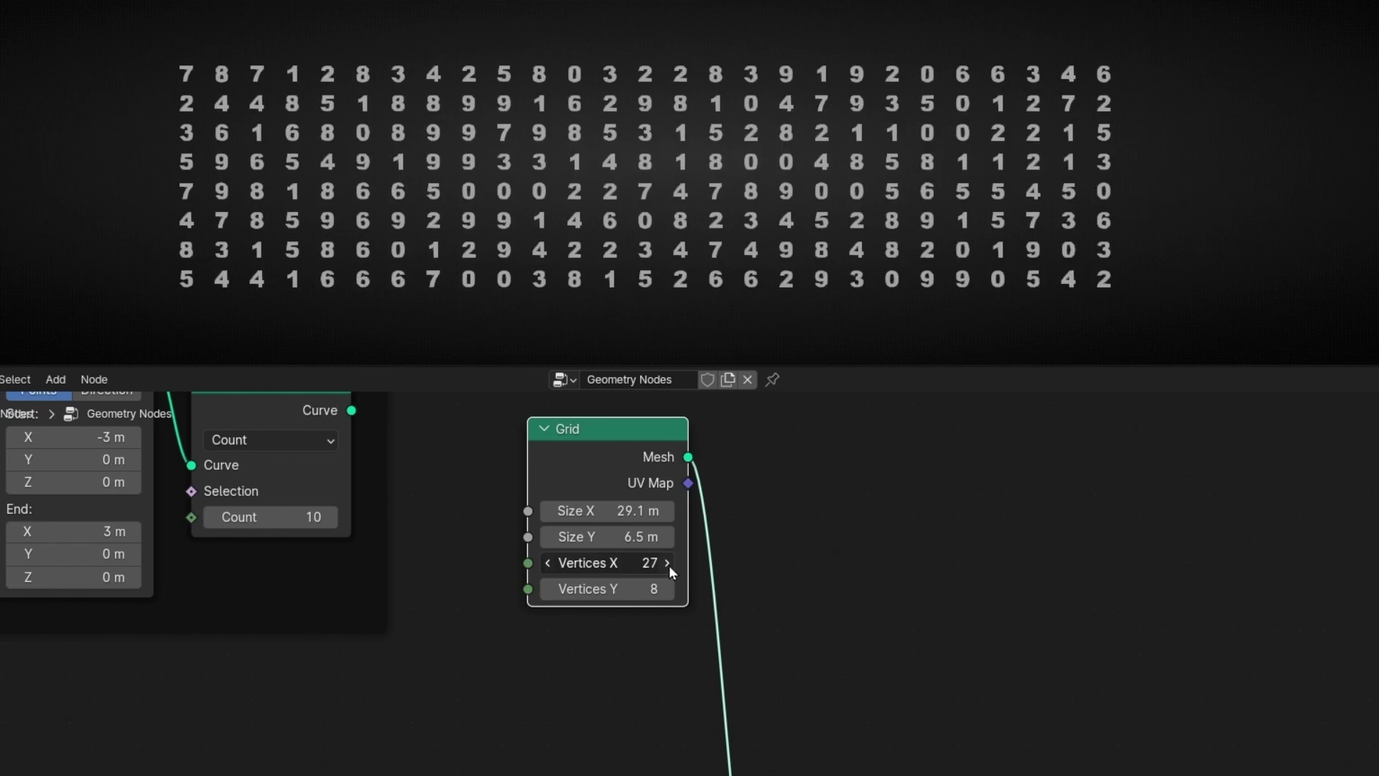
click(667, 563)
click(668, 563)
click(669, 566)
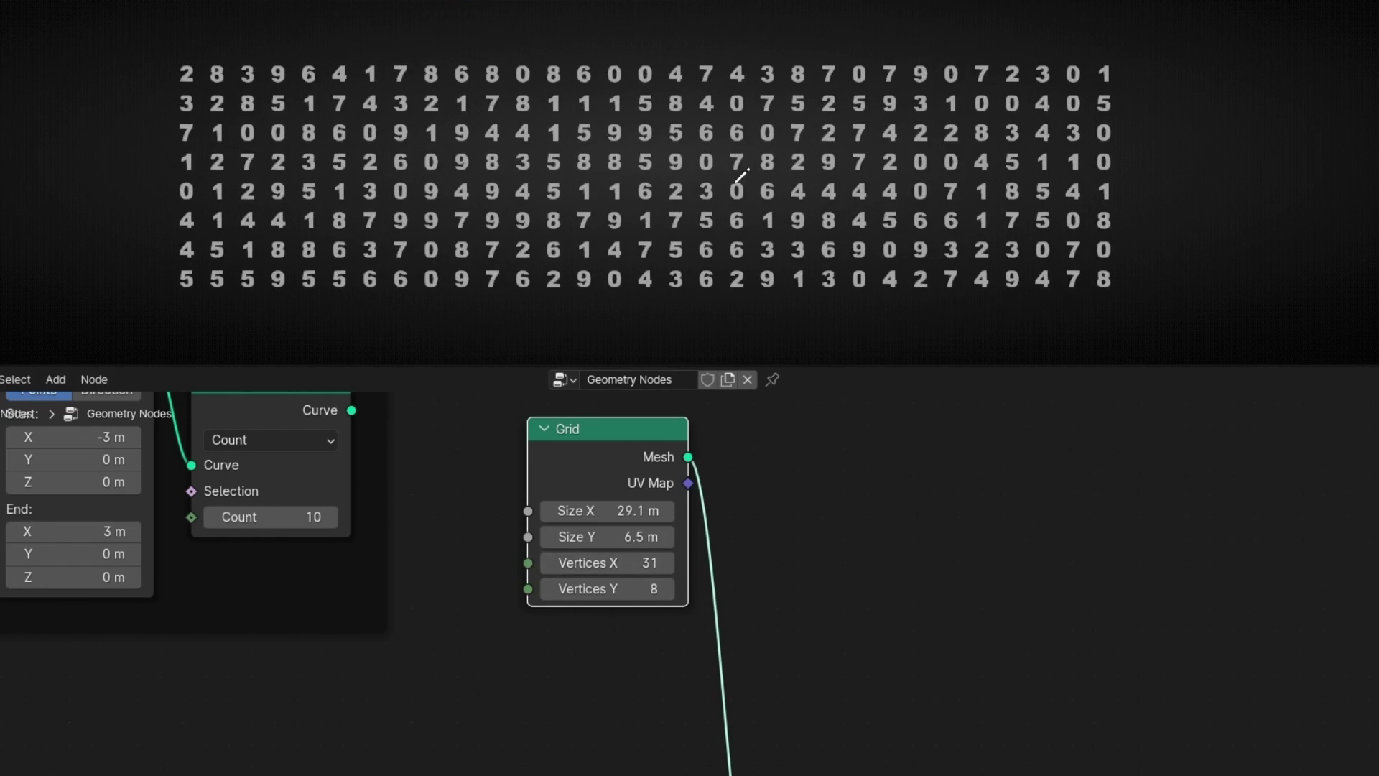
key(ctrl+space)
scroll(745, 326, up, 2)
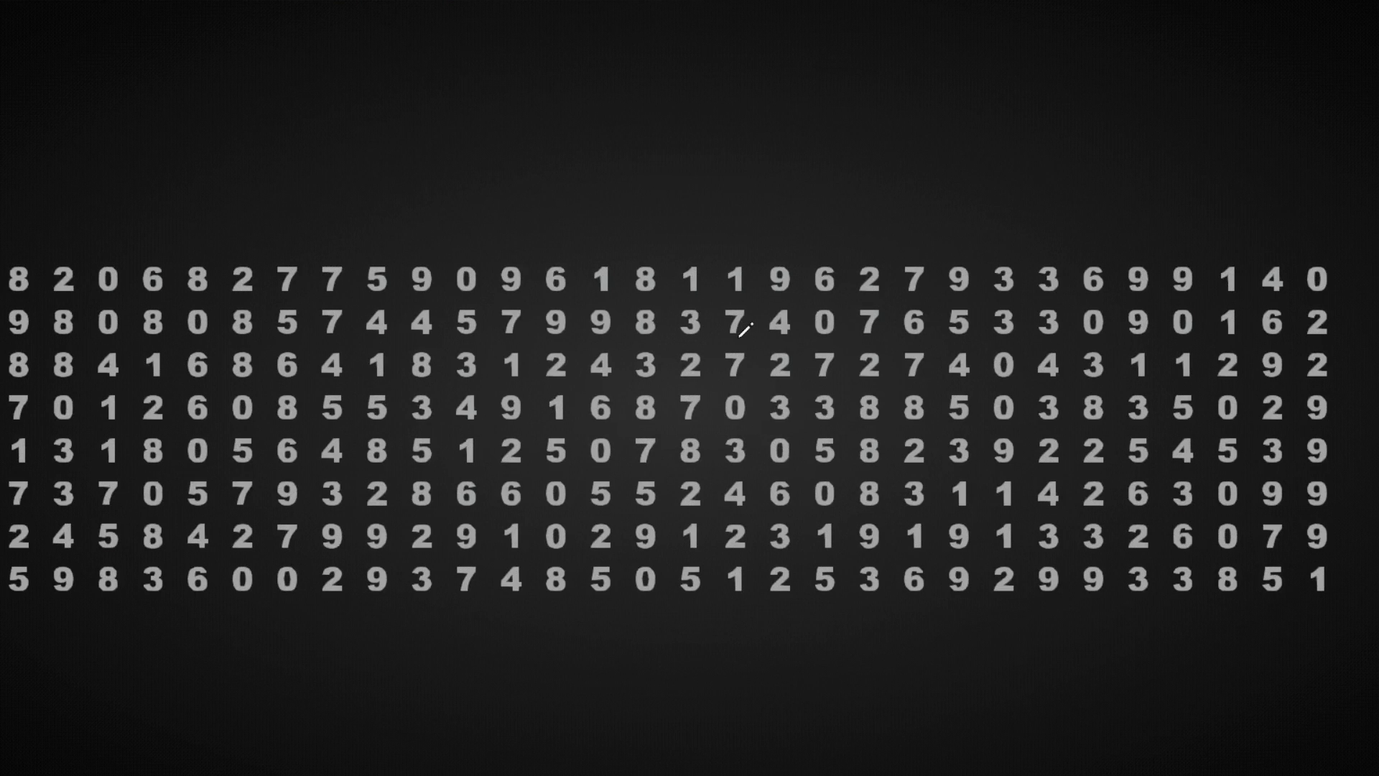
key(ctrl+alt+space)
scroll(678, 233, down, 4)
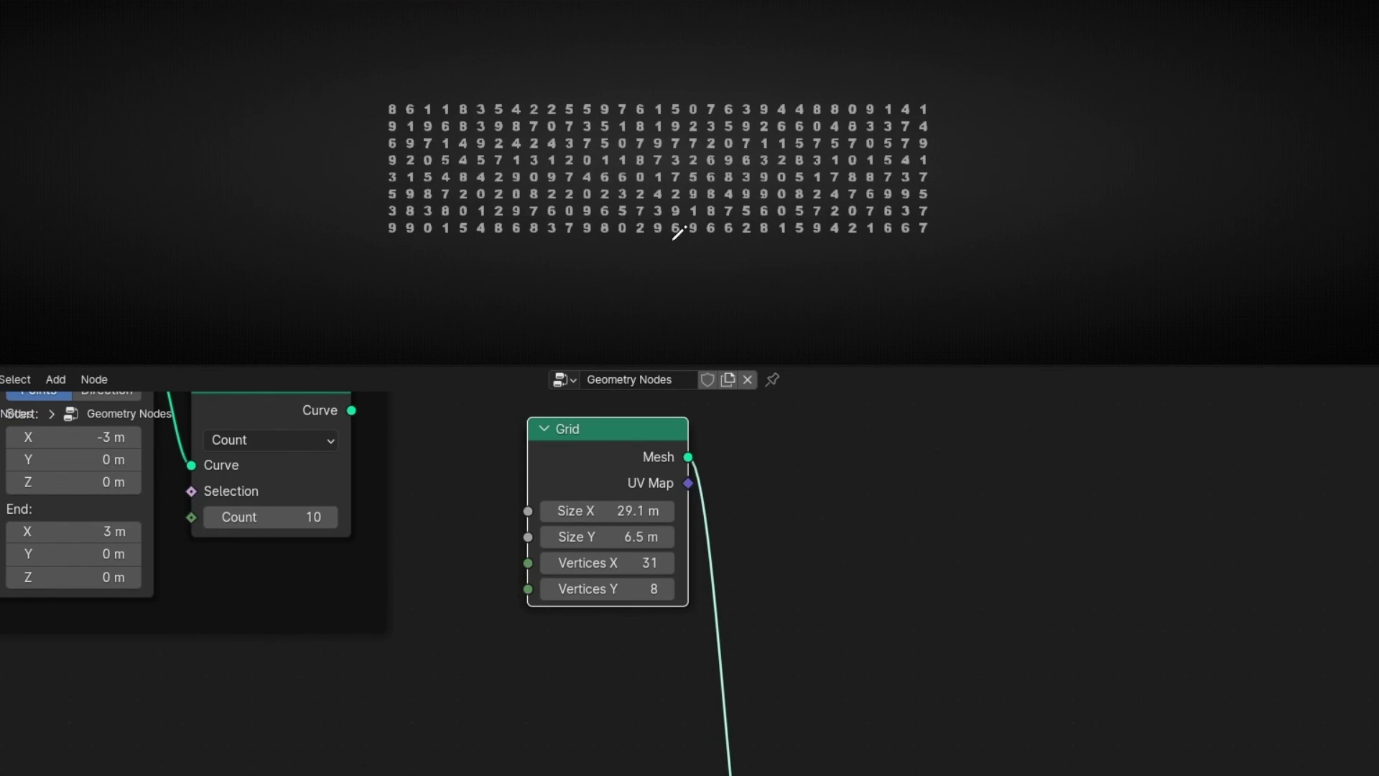
Step: Enlarge the grid to 39.1 × 16.5 m with 15 rows, and set the Divide Value to 0.800
drag(605, 510, 624, 588)
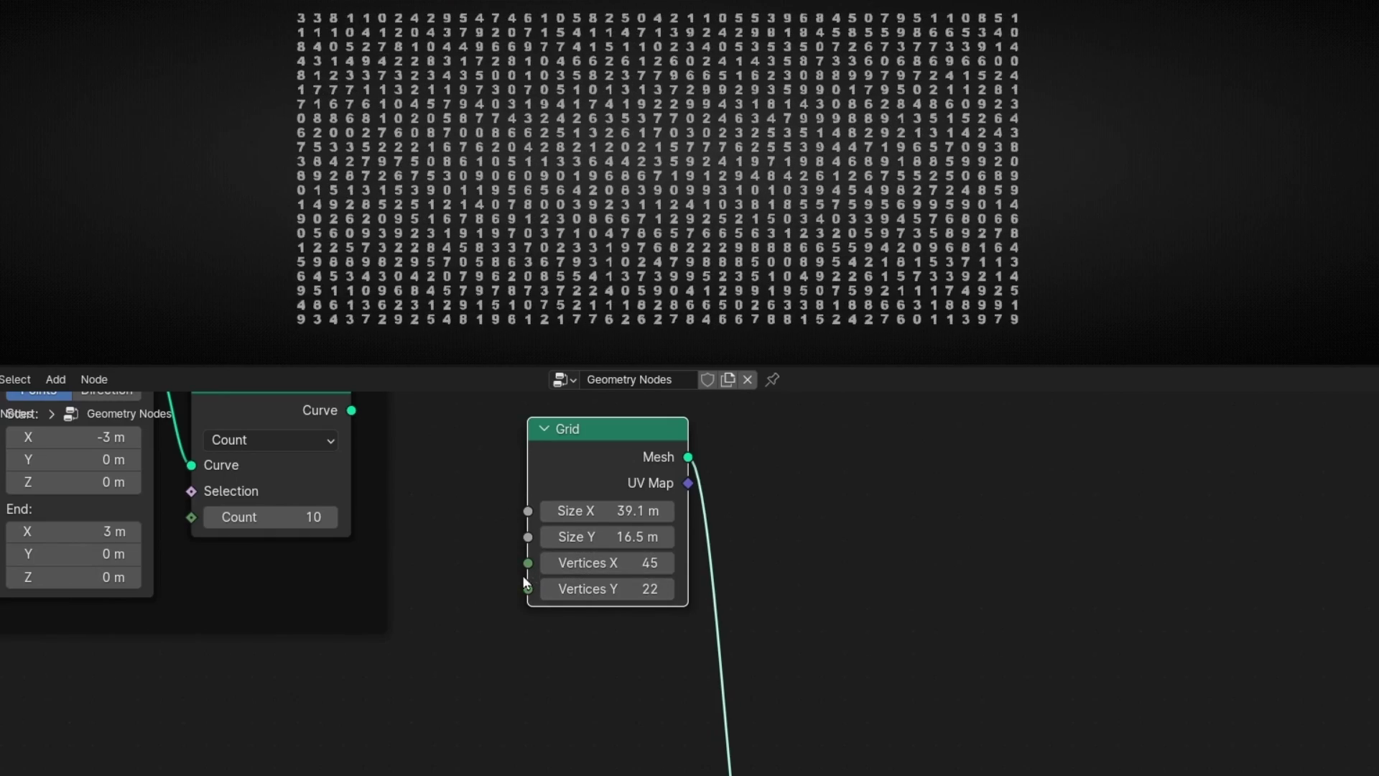
click(547, 589)
click(547, 589)
click(547, 589)
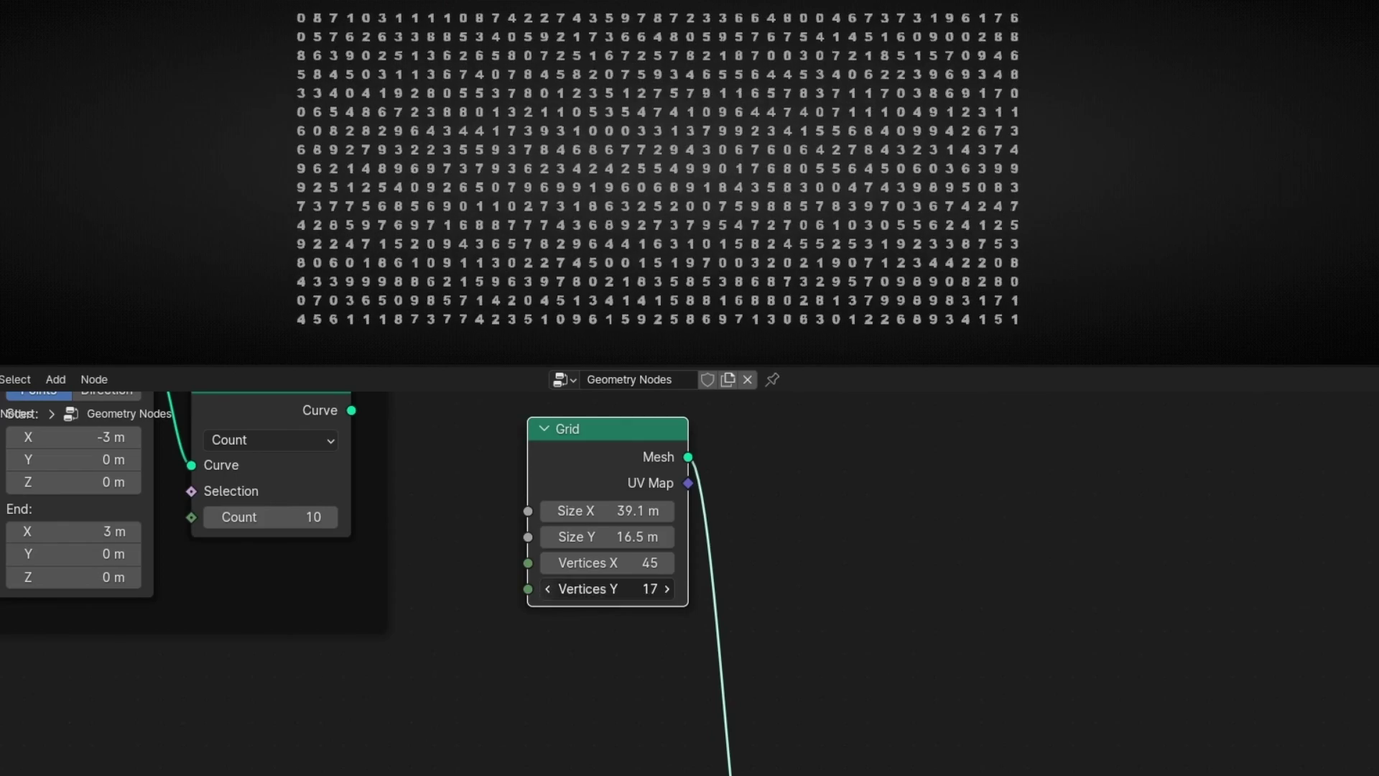
click(548, 589)
click(548, 589)
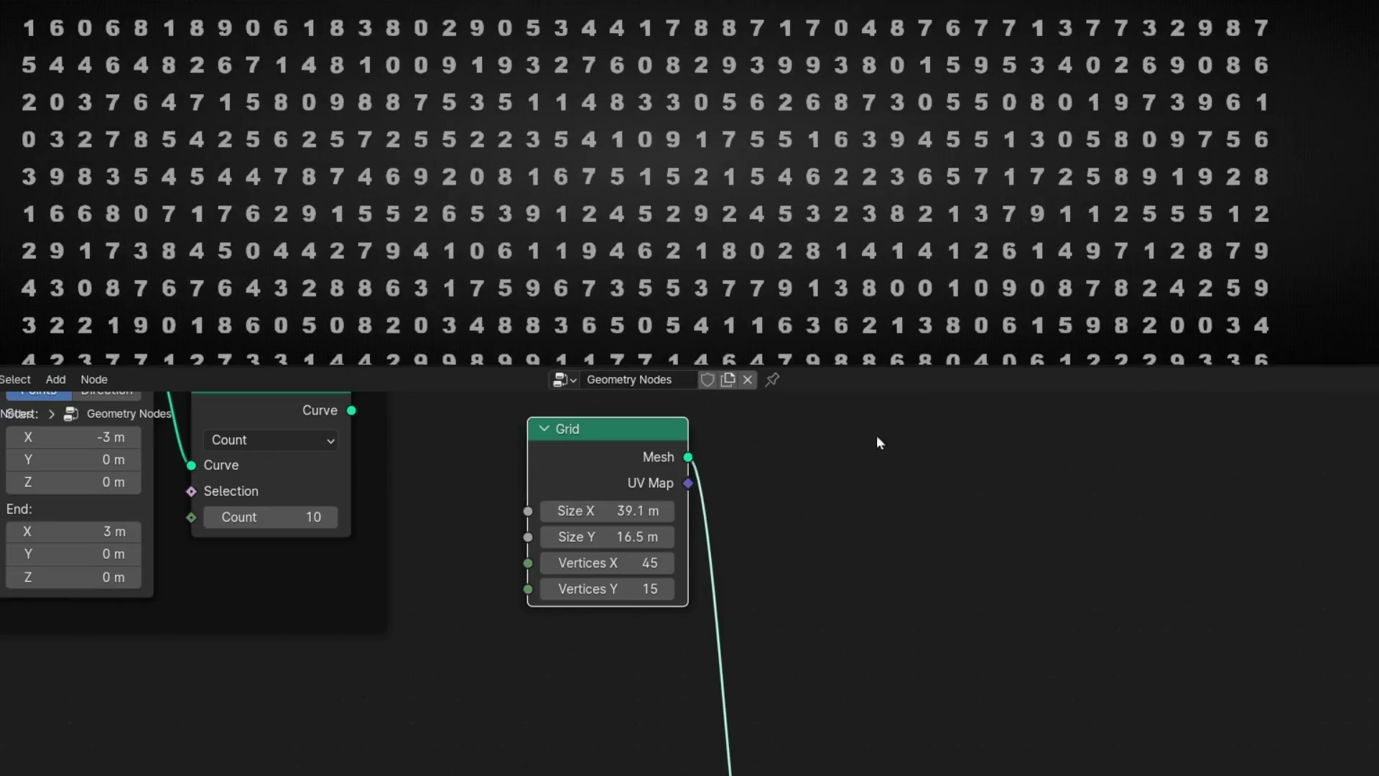
middle_drag(562, 701, 879, 576)
mouse_move(656, 628)
mouse_down()
mouse_move(689, 627)
mouse_move(655, 627)
mouse_up()
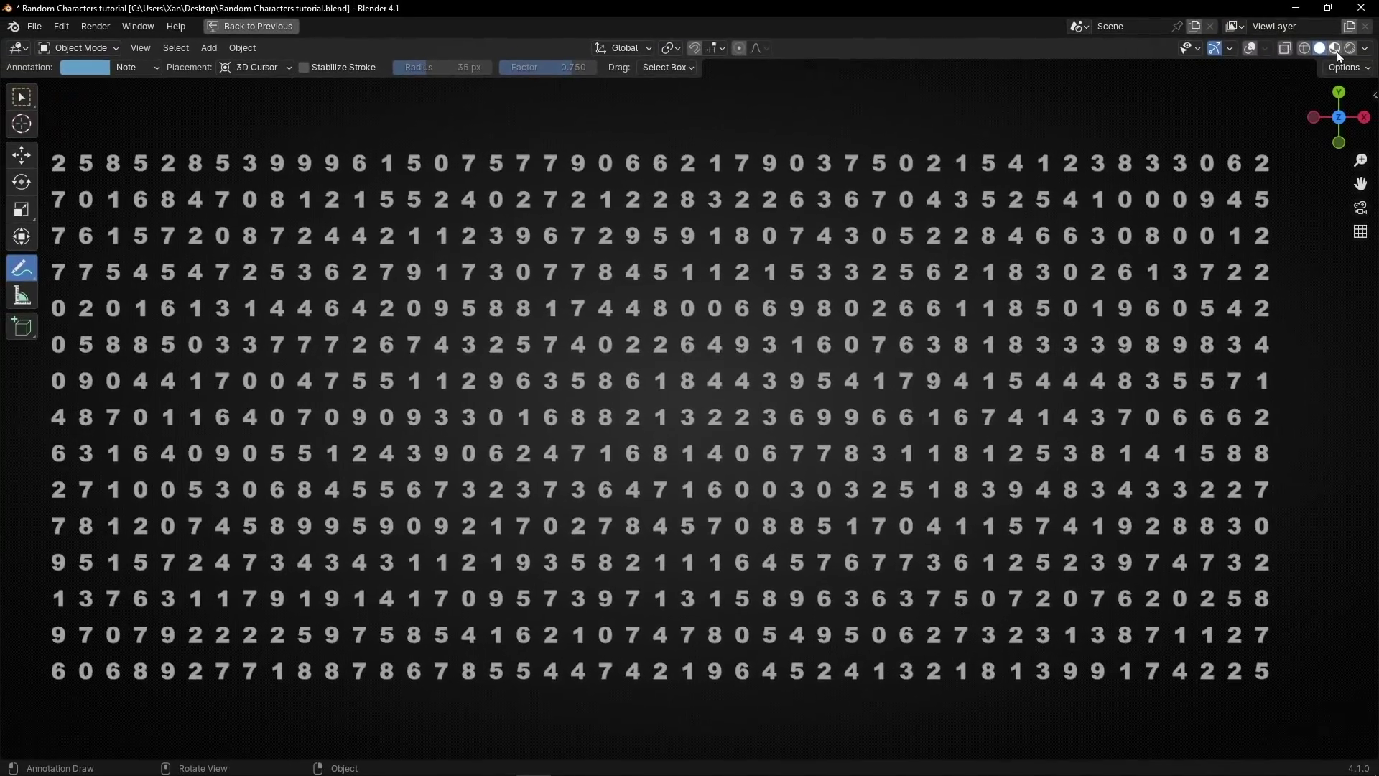
Step: Switch the viewport to Material Preview and read the 675-instance count on Instance on Points
click(1337, 53)
scroll(833, 389, down, 1)
shift+middle_drag(852, 397, 879, 392)
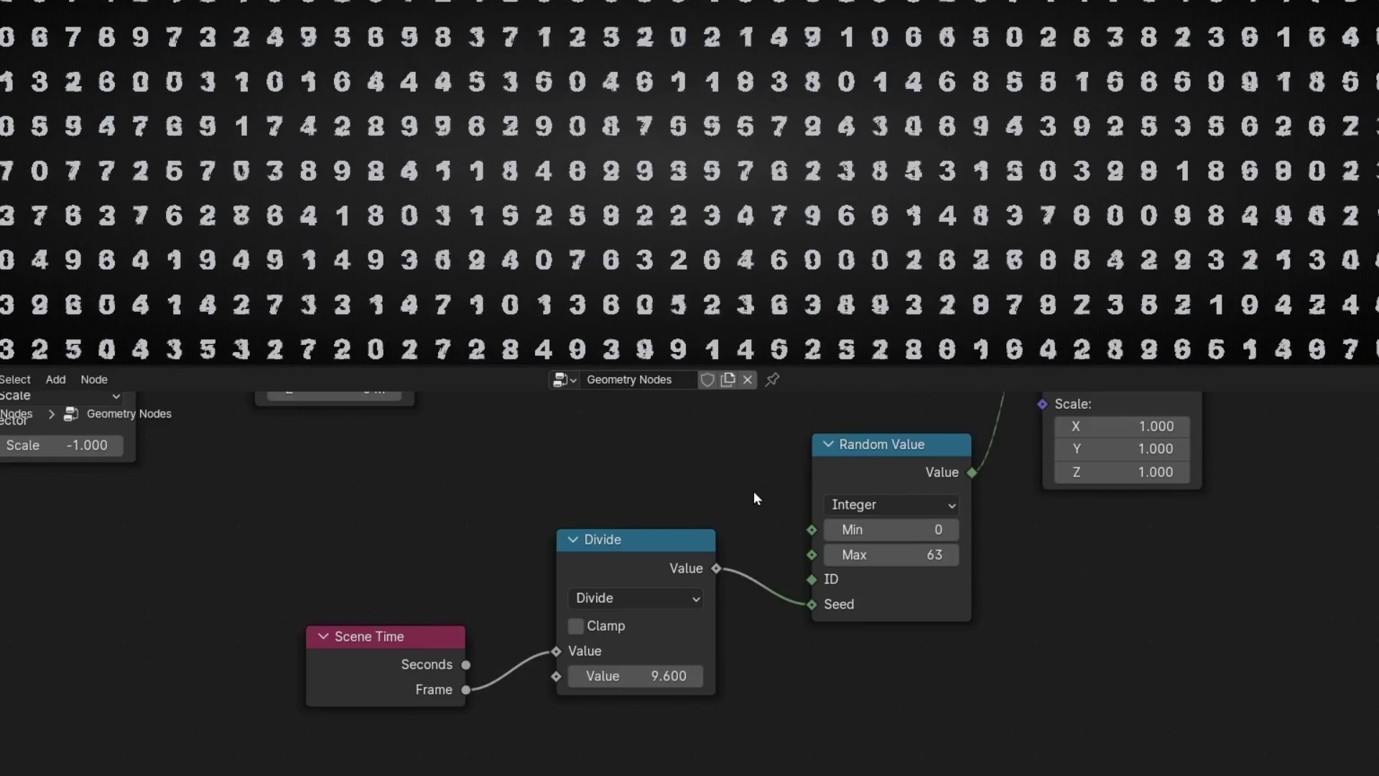
scroll(754, 495, down, 3)
middle_drag(733, 460, 687, 690)
scroll(753, 575, up, 2)
scroll(761, 544, up, 1)
middle_drag(748, 533, 636, 697)
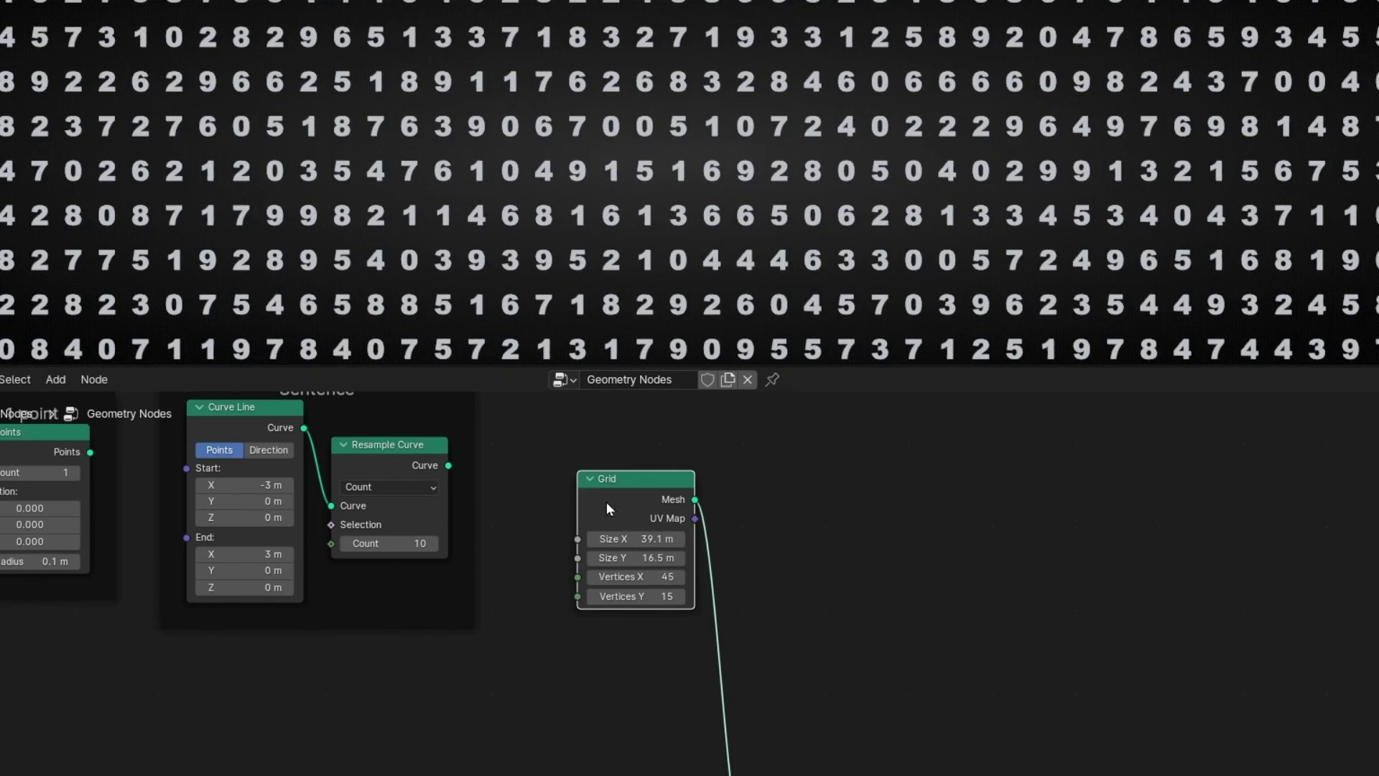
middle_drag(868, 636, 800, 440)
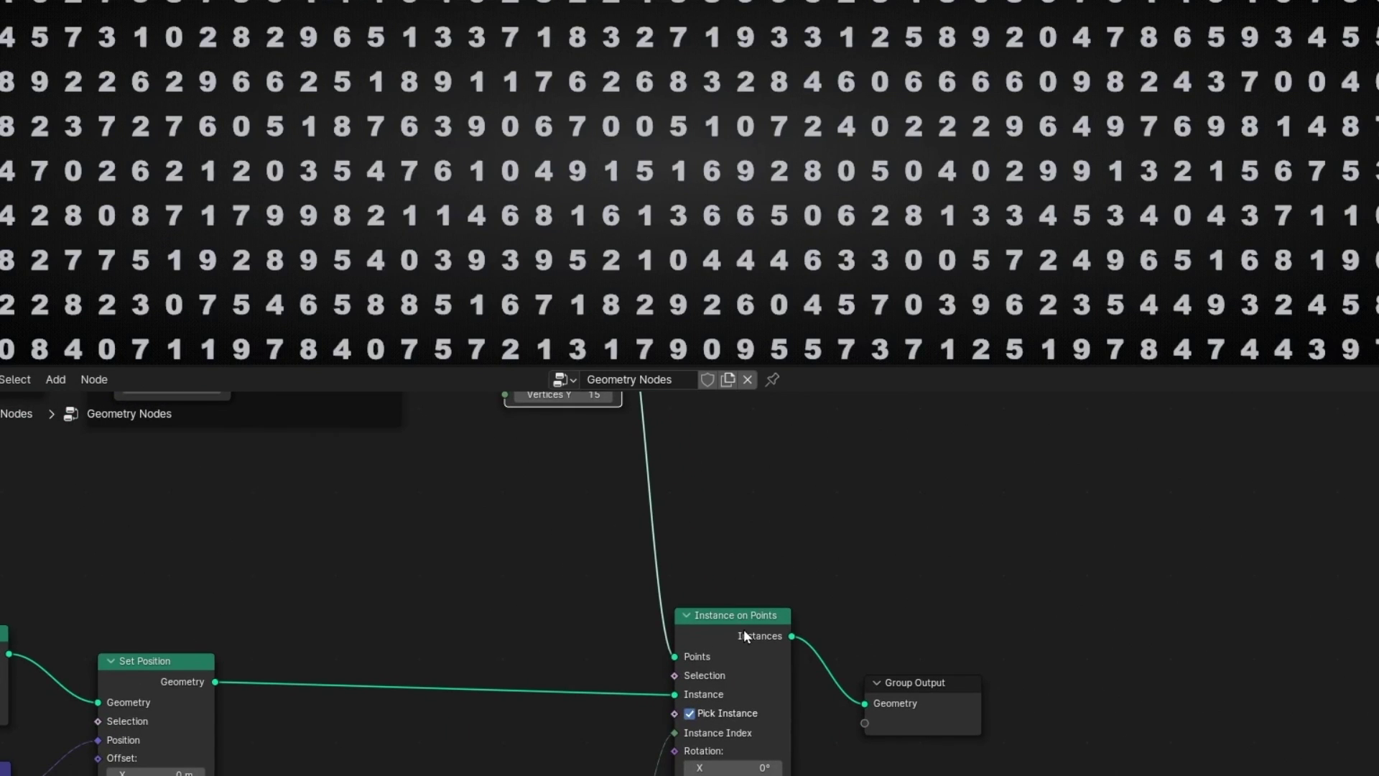
mouse_move(744, 632)
Step: Detach the Grid node and wrap it in a frame labelled 'Grid'
key(ctrl+space)
middle_drag(736, 452, 746, 725)
drag(593, 411, 571, 354)
key(ctrl+j)
key(F2)
text(Grid)
key(Return)
Step: Add a UV Sphere node and connect its mesh to the Points input of Instance on Points
click(788, 419)
key(shift+a)
text(uv)
key(Return)
click(754, 332)
alt+right_drag(797, 374, 782, 749)
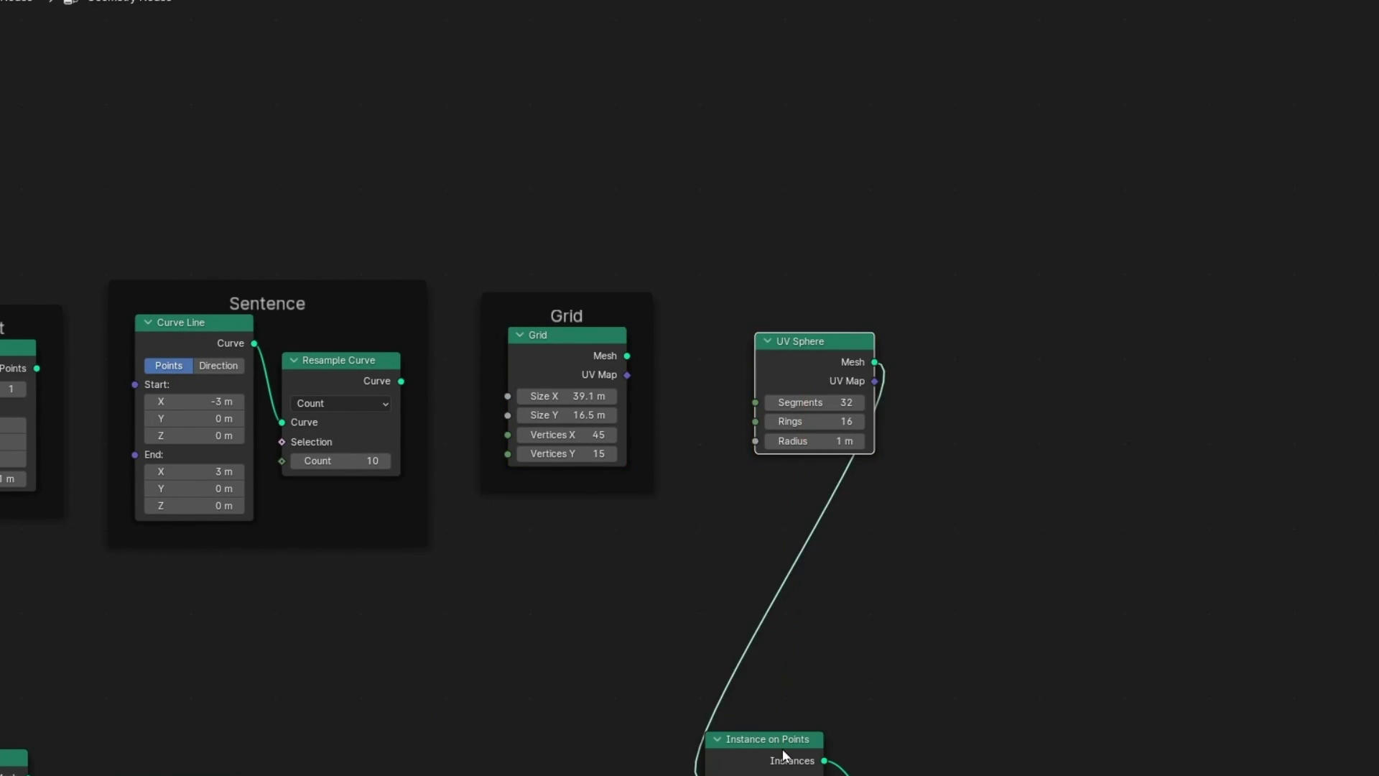
key(ctrl+space)
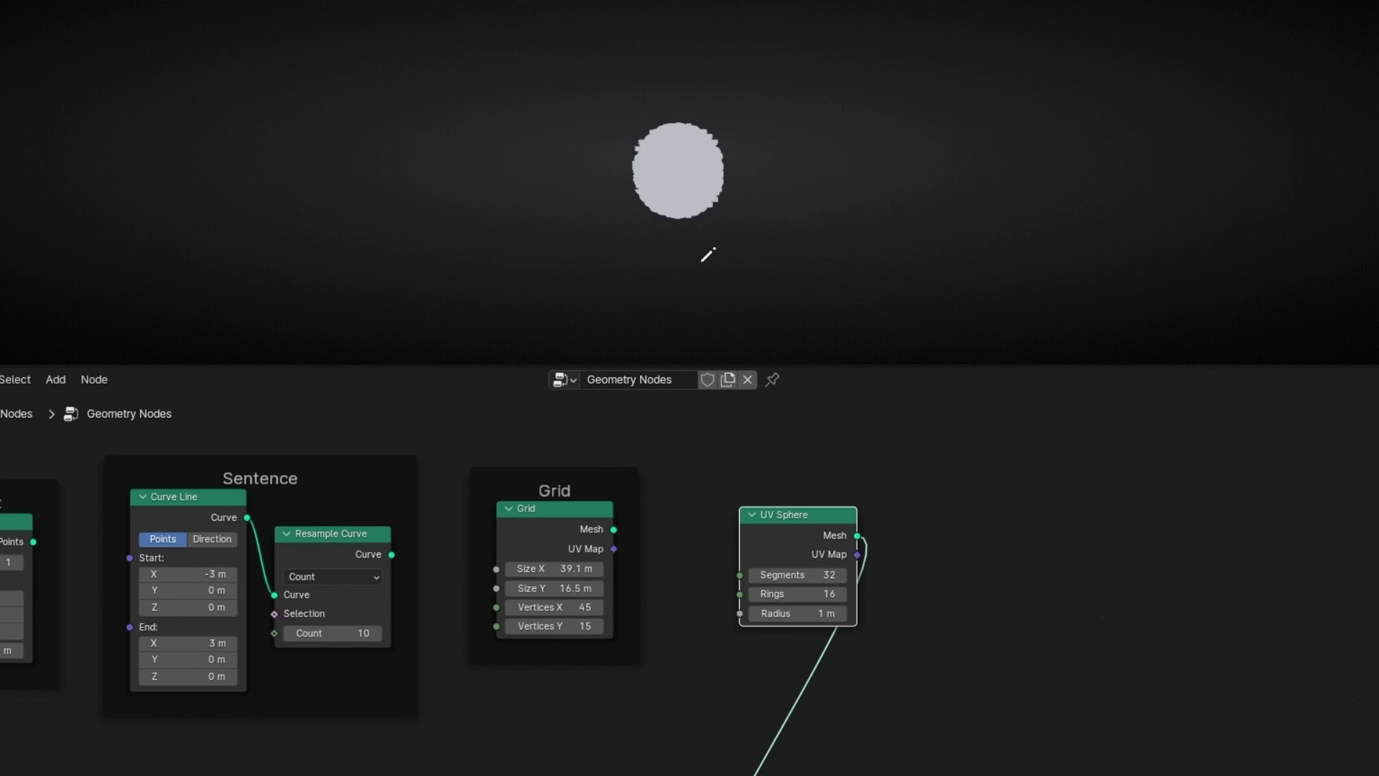
scroll(713, 191, up, 4)
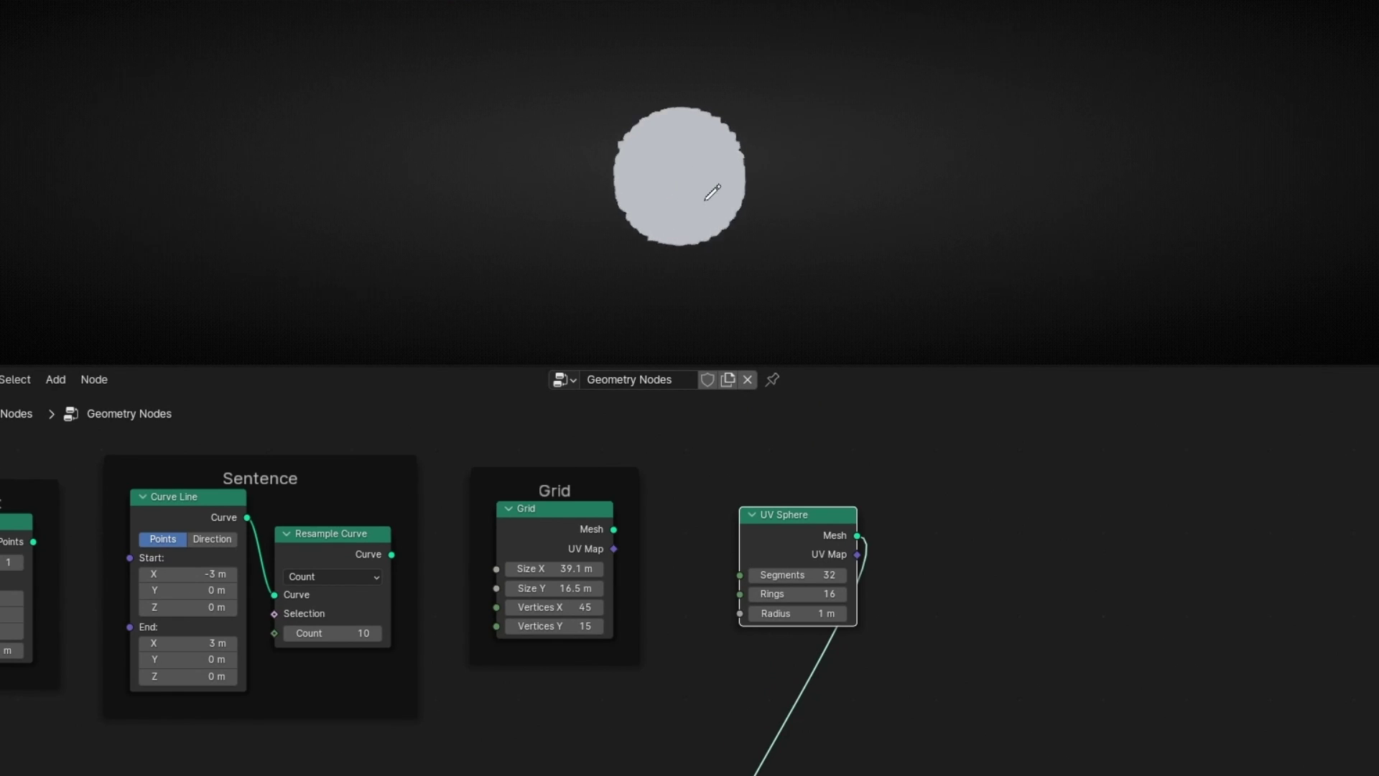
middle_drag(792, 198, 630, 129)
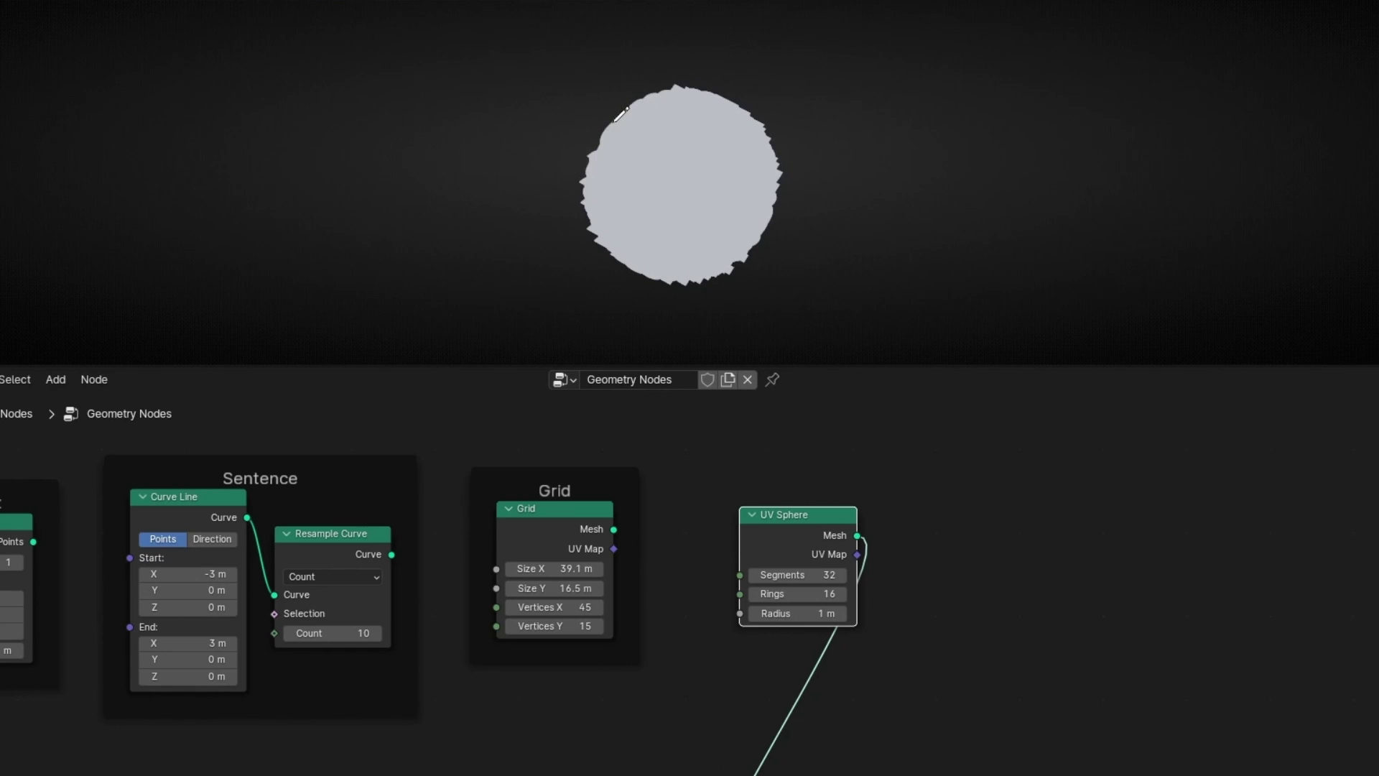
Step: Set the UV Sphere's radius to 7.7 m and rings to 29, keeping the original digit size
middle_drag(366, 688, 994, 559)
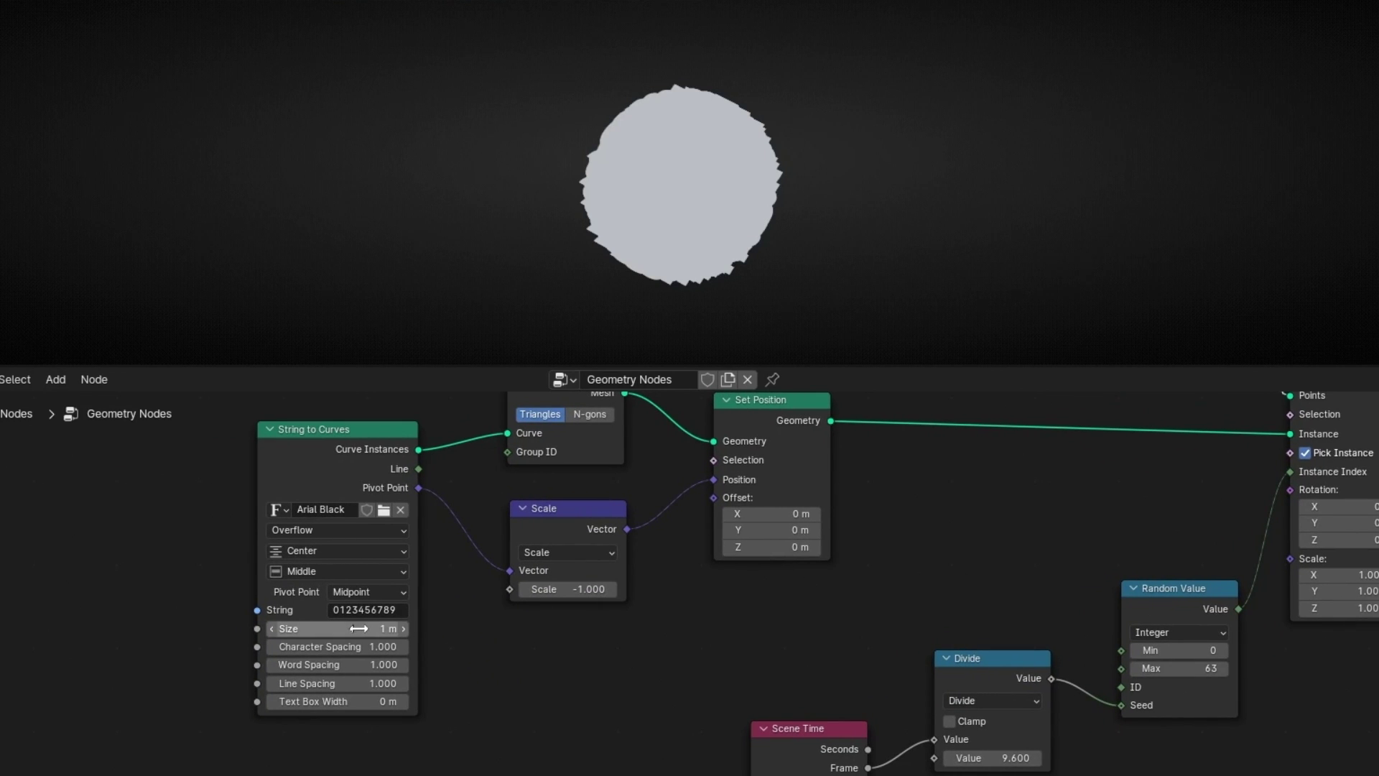
drag(359, 628, 313, 628)
key(ctrl+z)
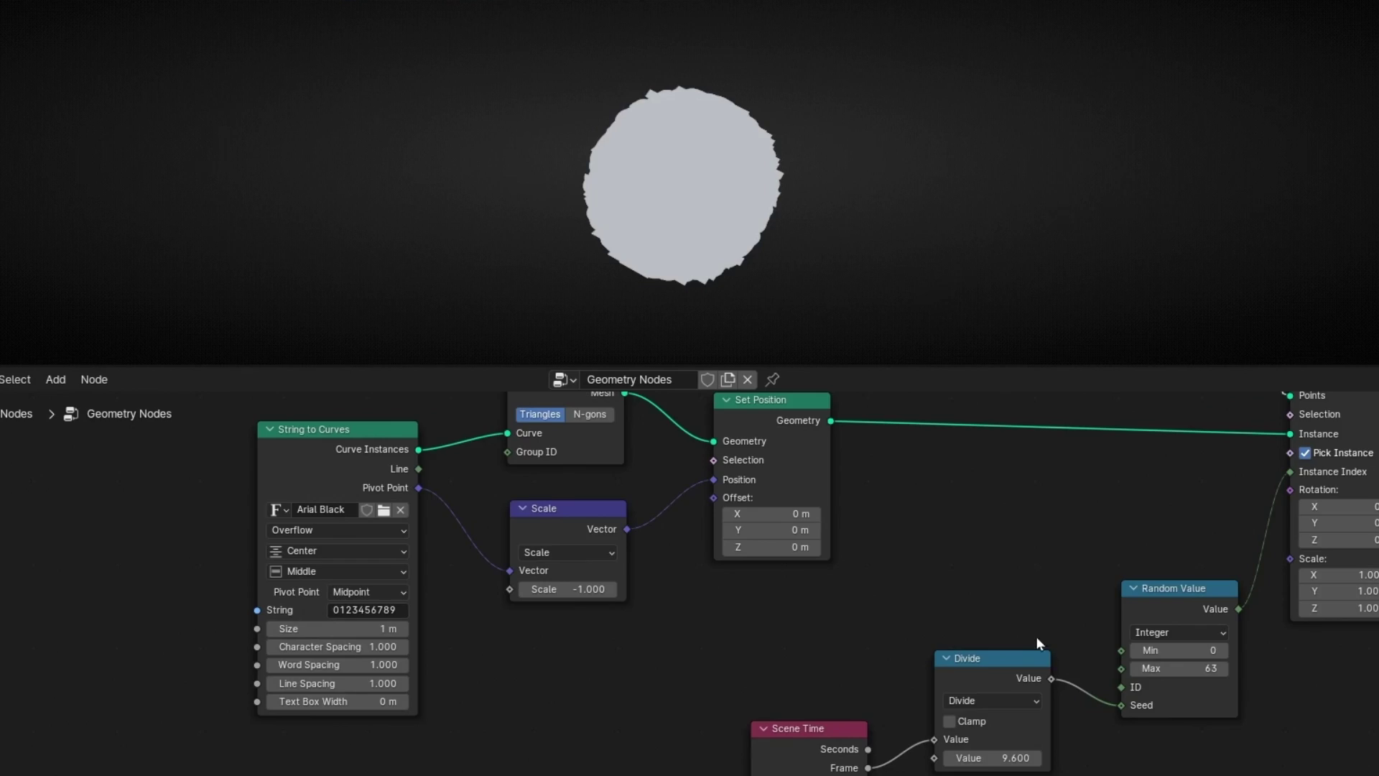
middle_drag(1037, 638, 239, 718)
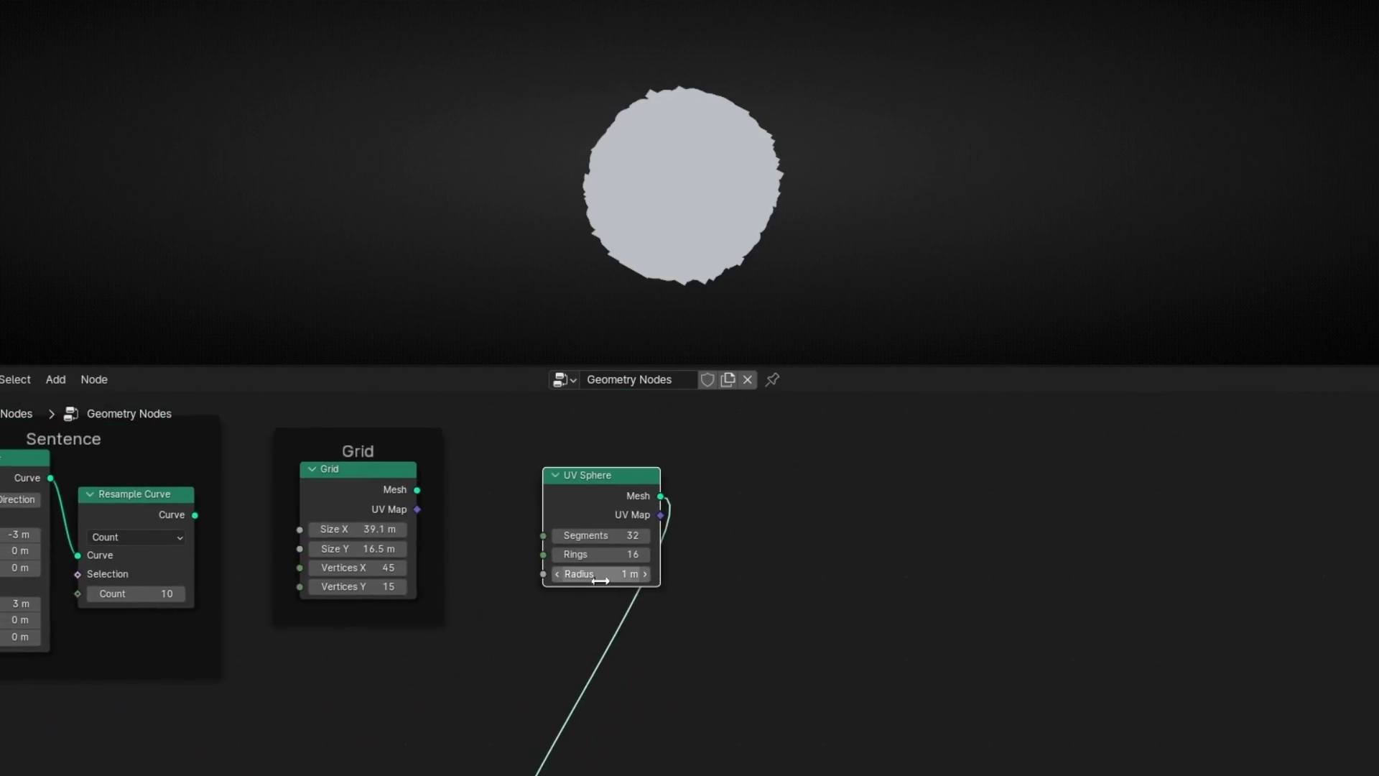
drag(601, 573, 675, 573)
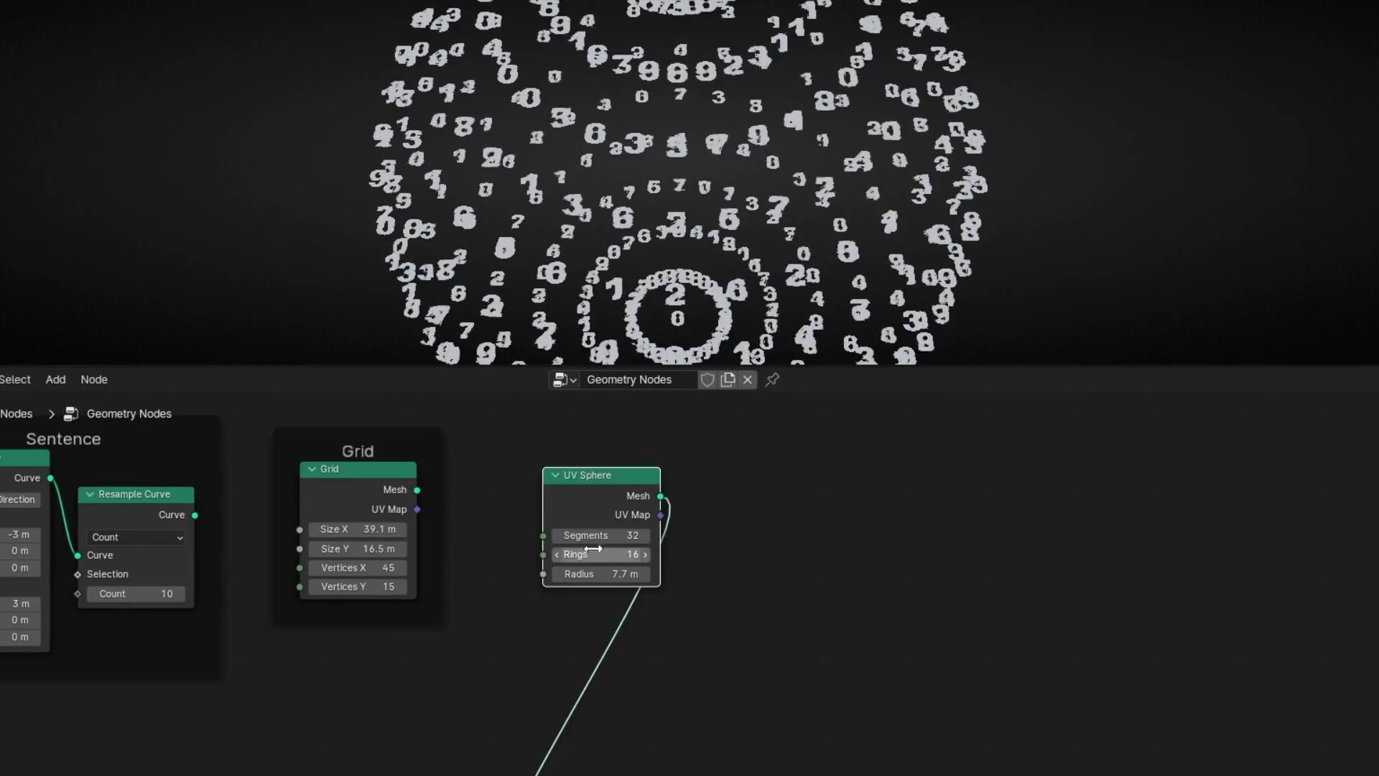
scroll(596, 532, up, 3)
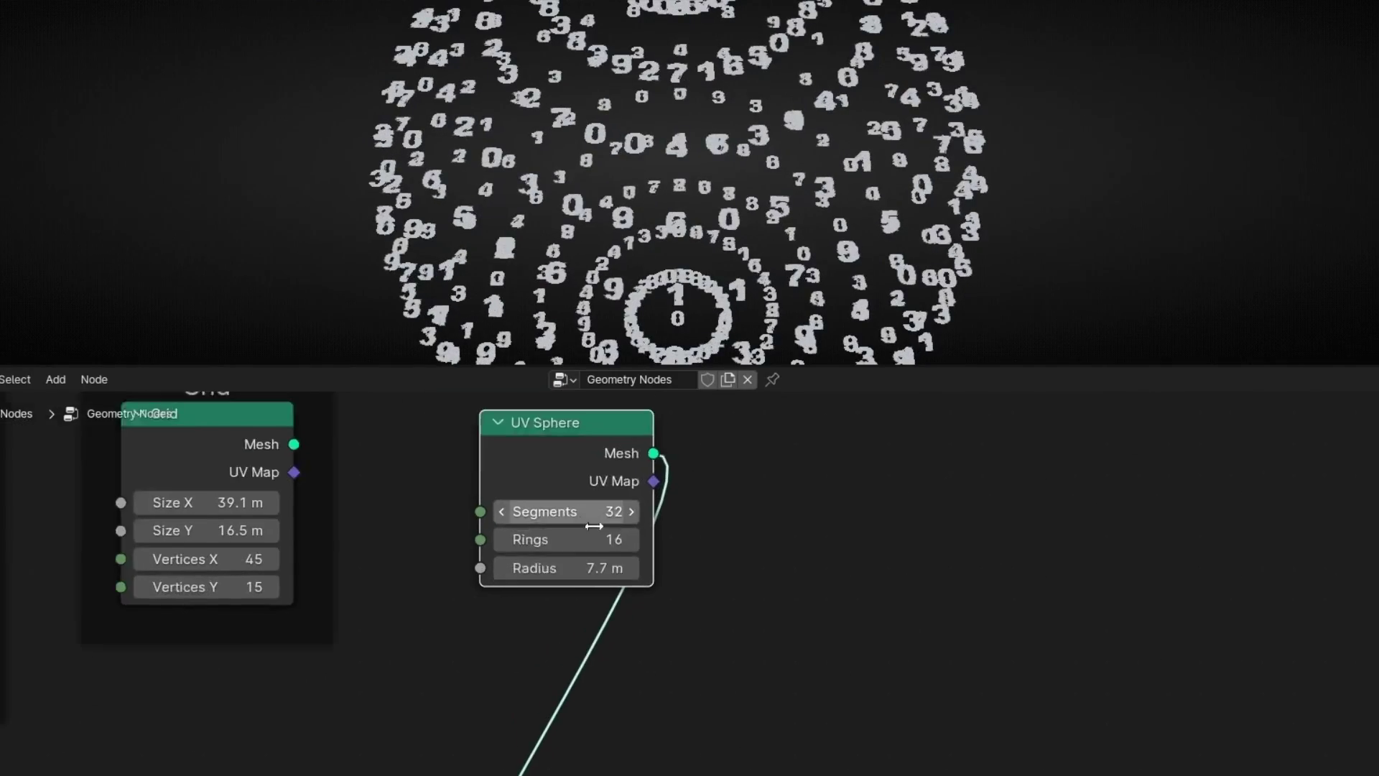
middle_drag(594, 532, 618, 608)
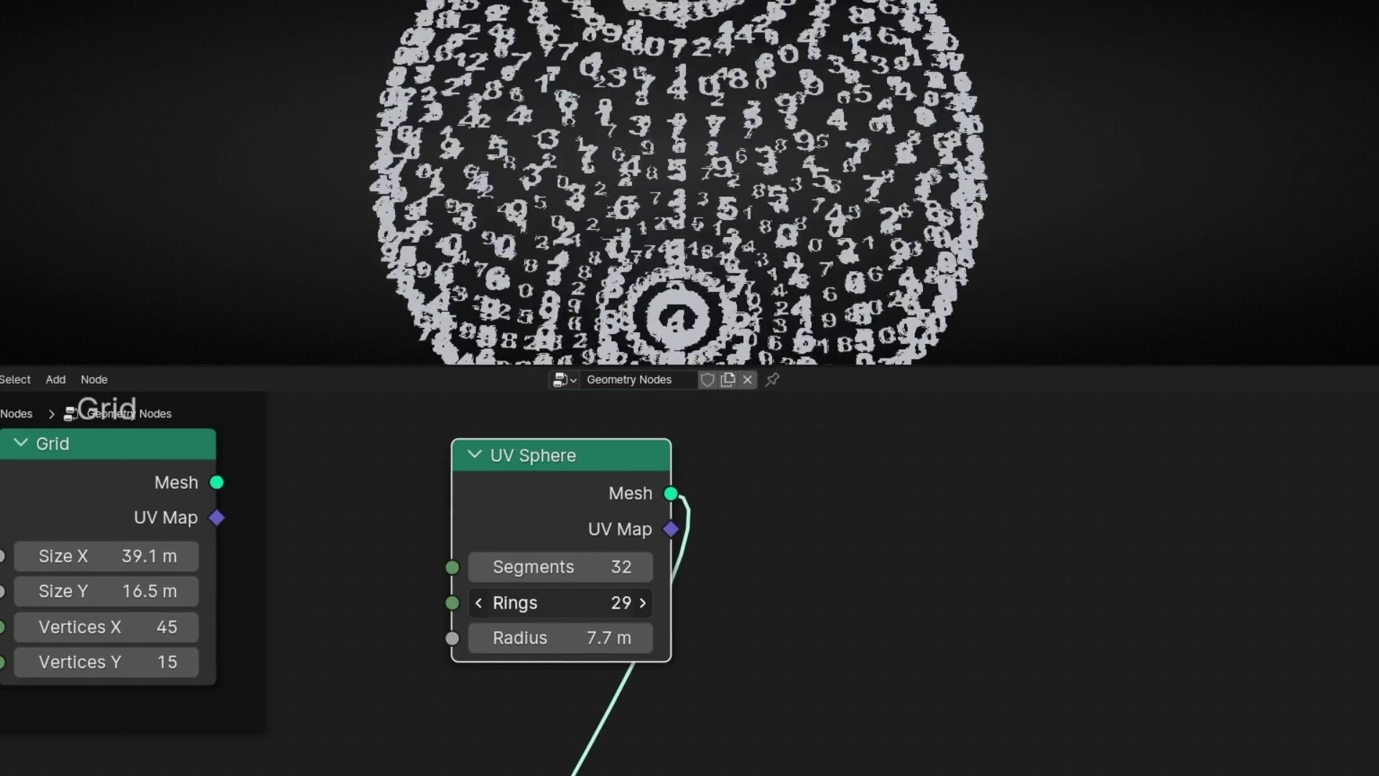